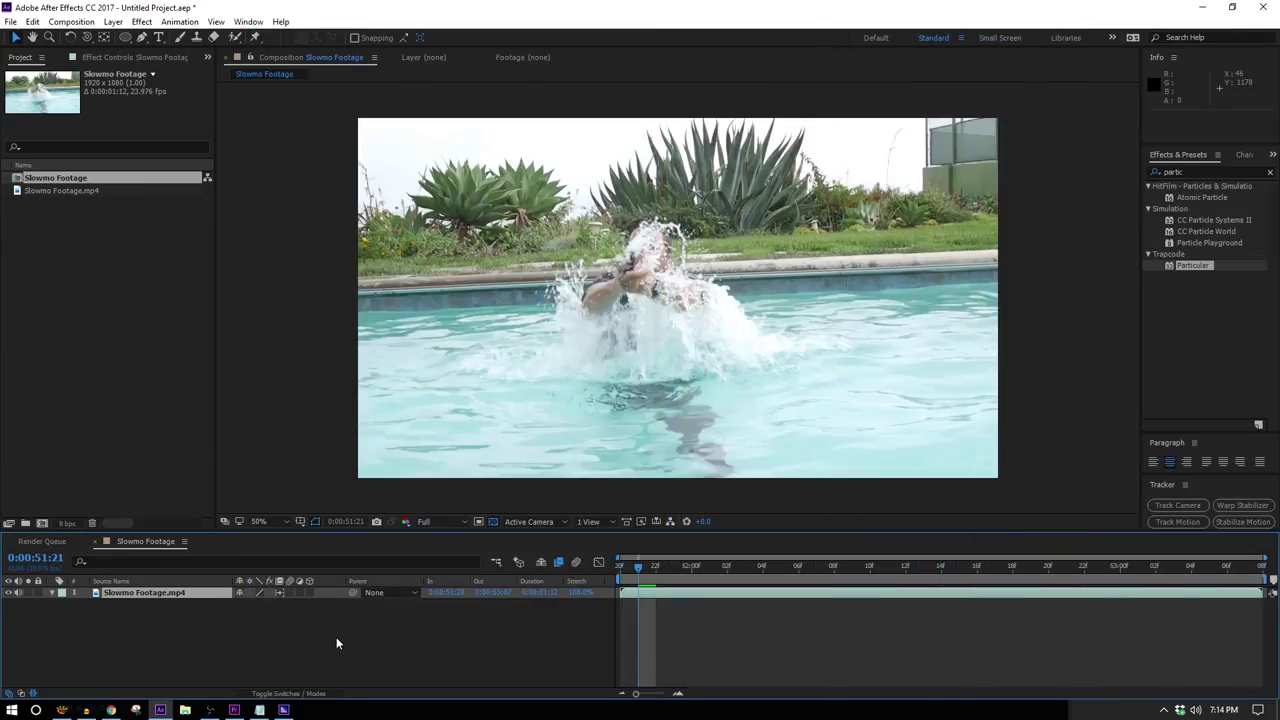
# Step: Preview the clip, then enable time remapping on the Slowmo Footage.mp4 layer
pyautogui.press('space')
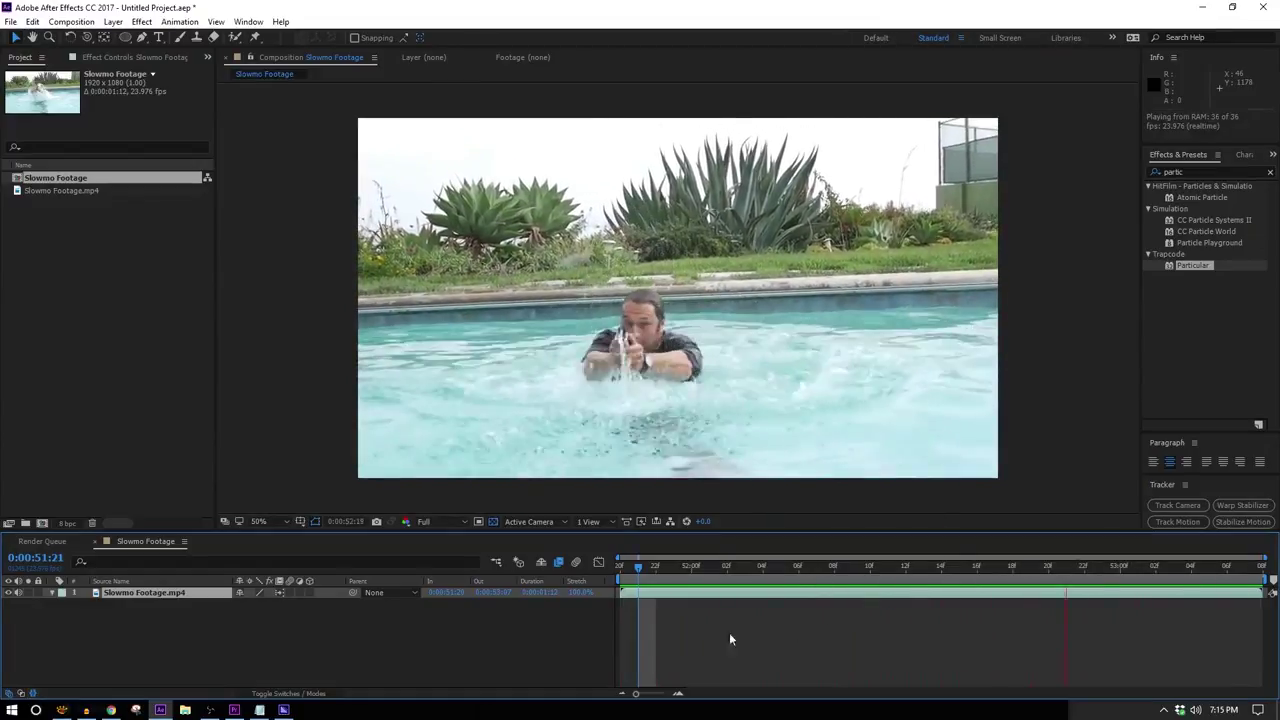
pyautogui.click(687, 568)
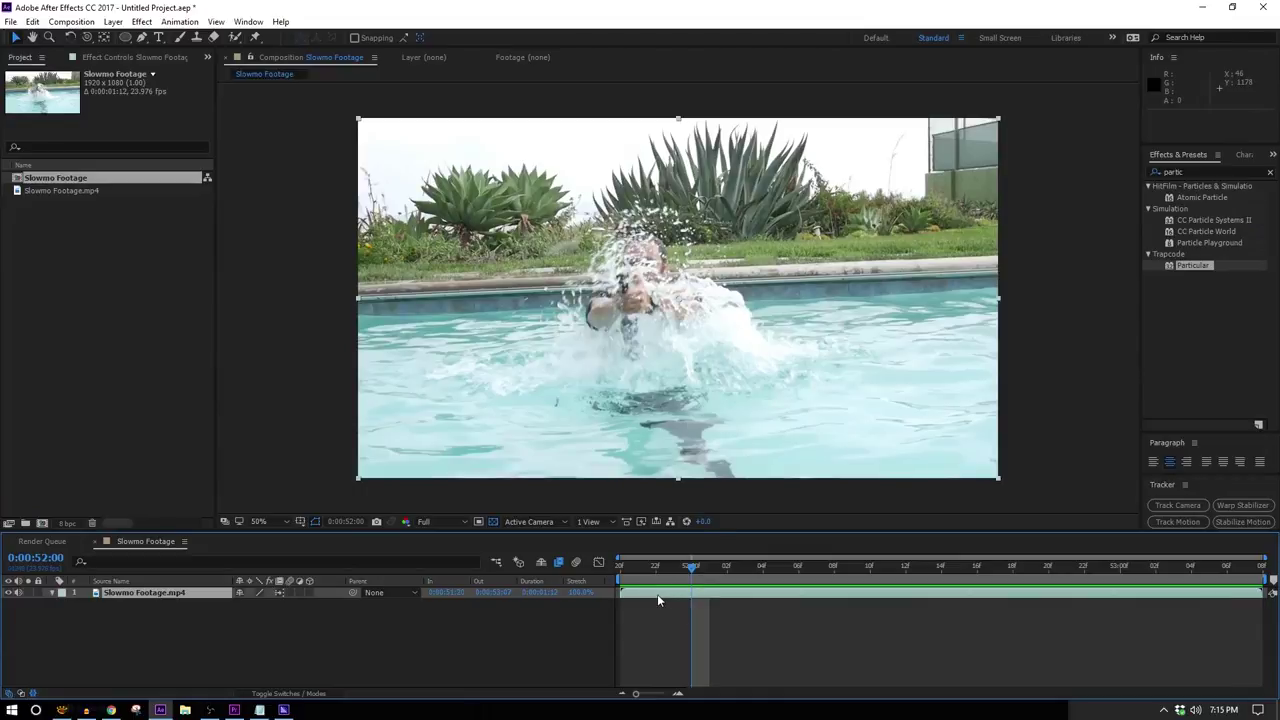
pyautogui.rightClick(657, 594)
pyautogui.moveTo(755, 140)
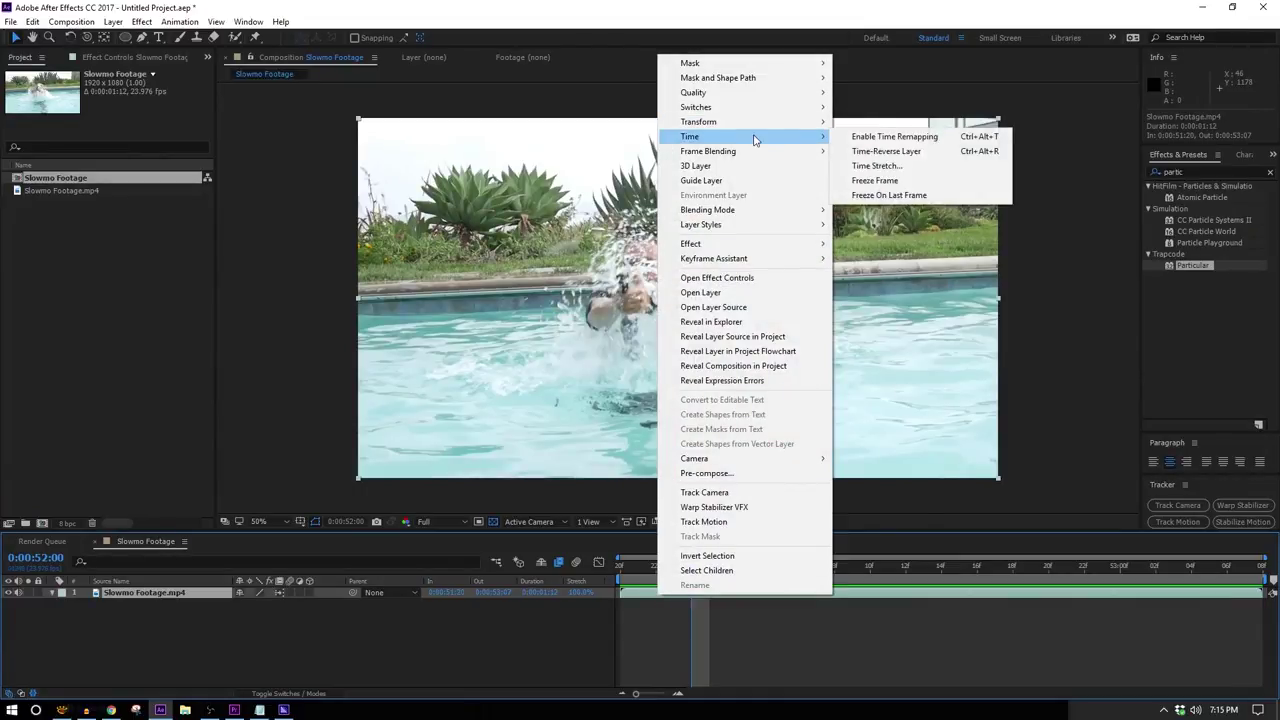
pyautogui.click(897, 138)
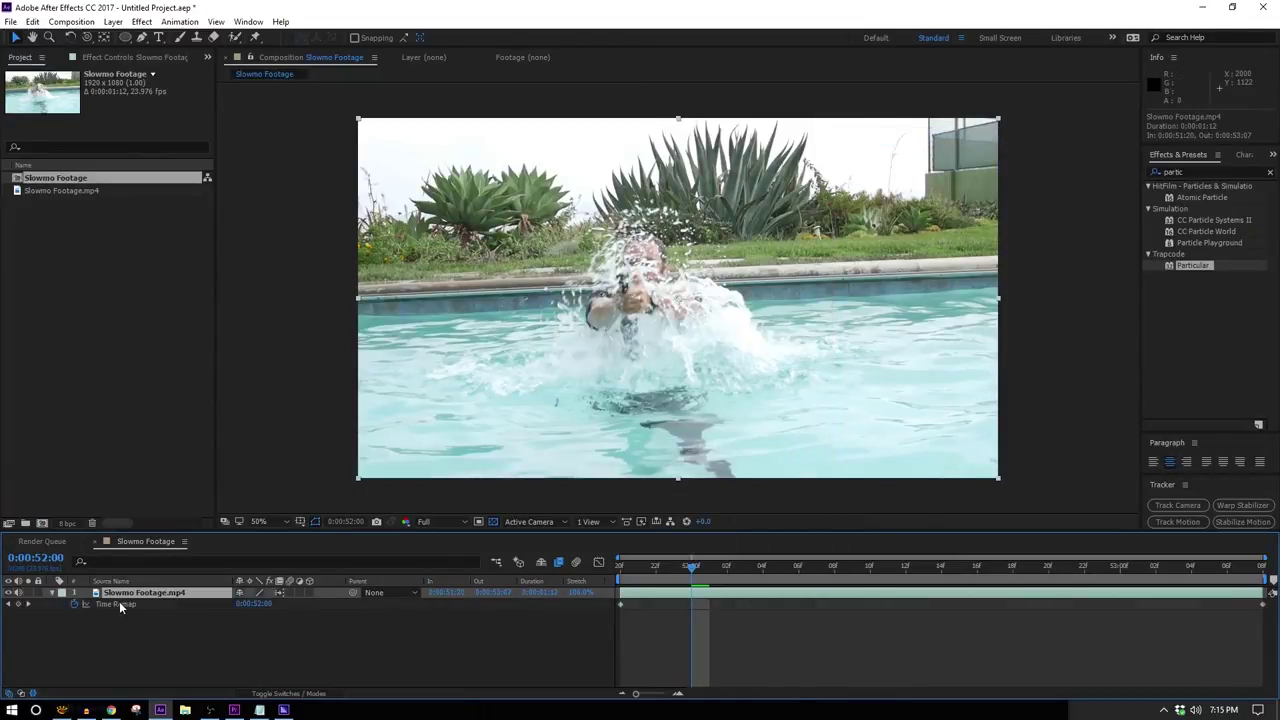
# Step: Apply Easy Ease In to both Time Remap keyframes of the footage layer
pyautogui.click(119, 604)
pyautogui.rightClick(620, 604)
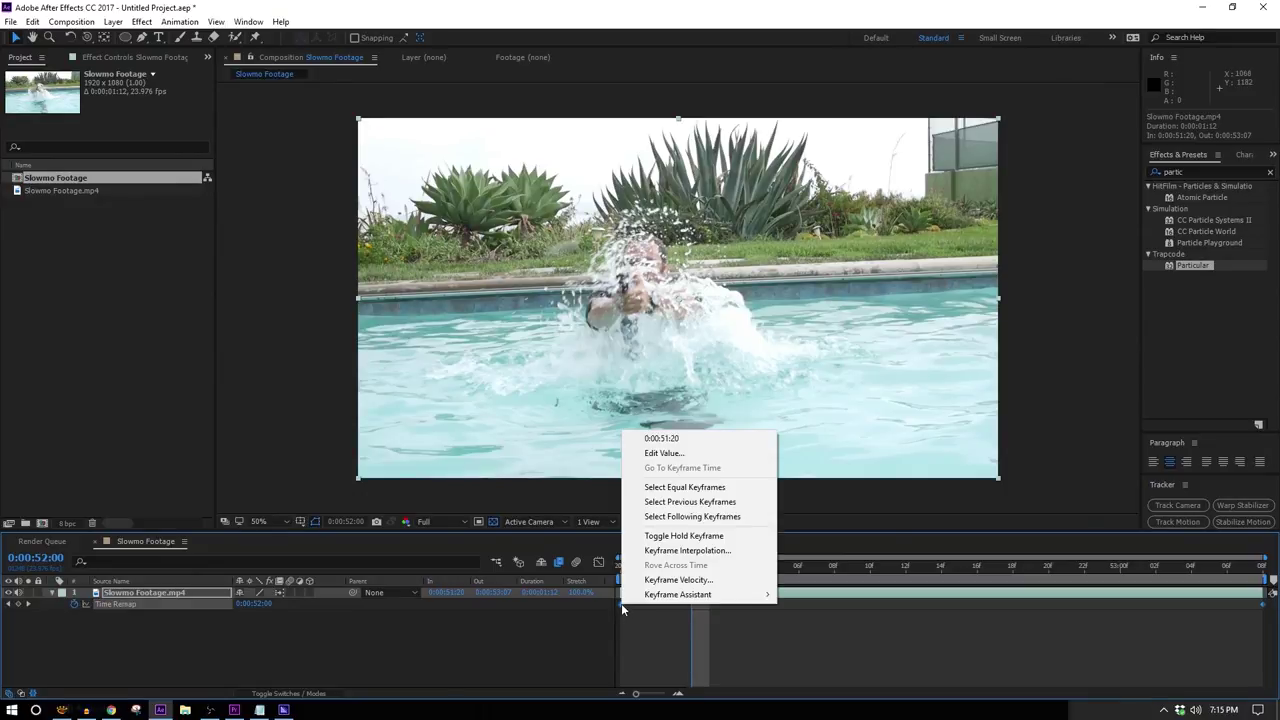
pyautogui.moveTo(634, 599)
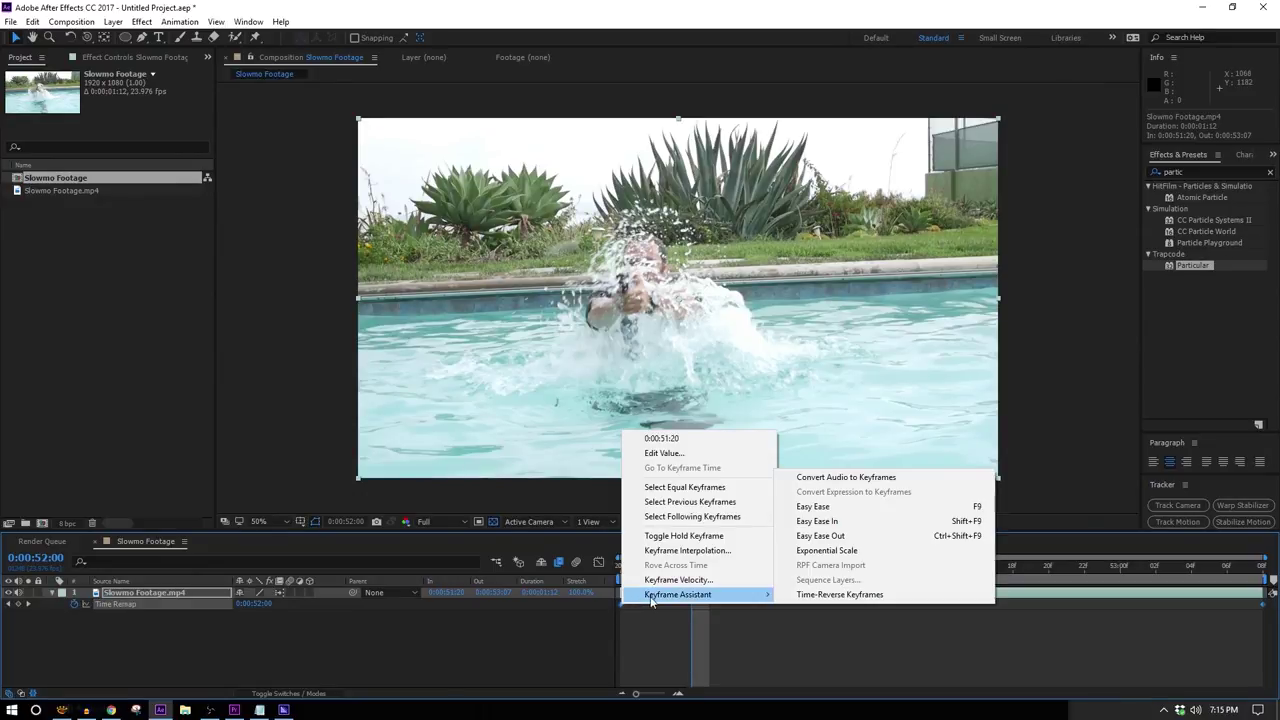
pyautogui.click(839, 521)
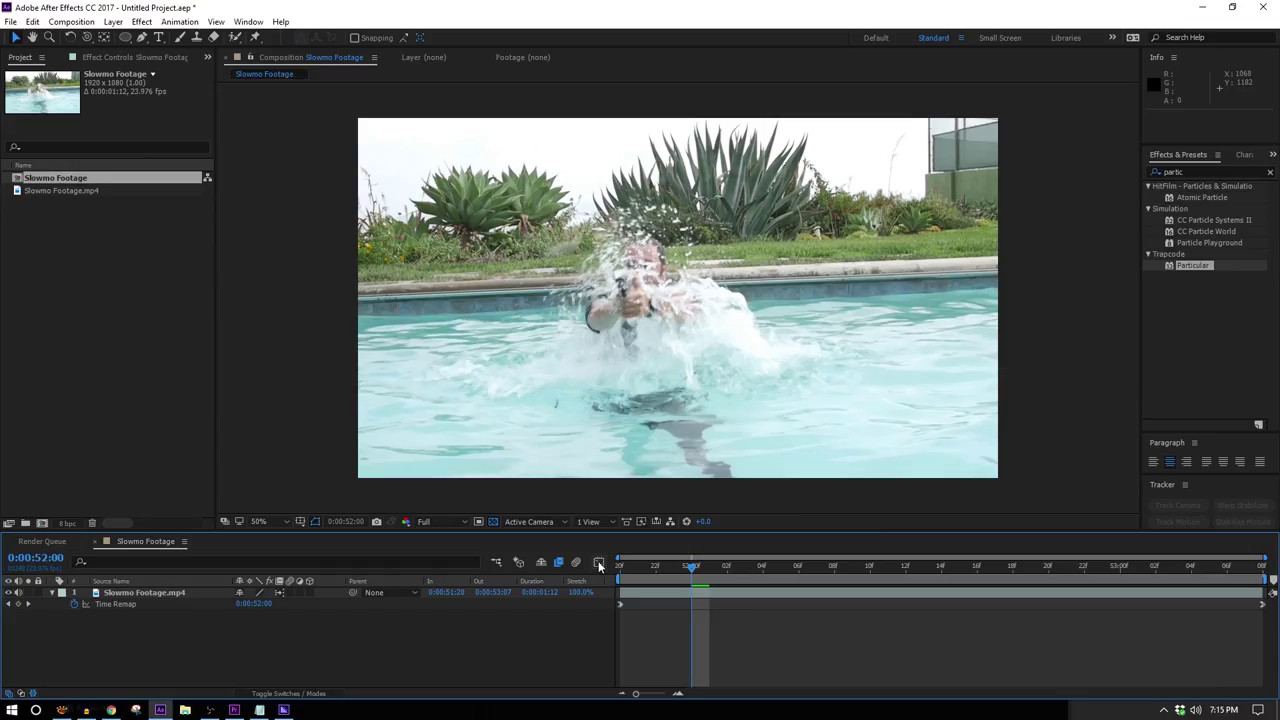
# Step: Show the Time Remap speed graph in the Graph Editor and enlarge the timeline area
pyautogui.click(521, 302)
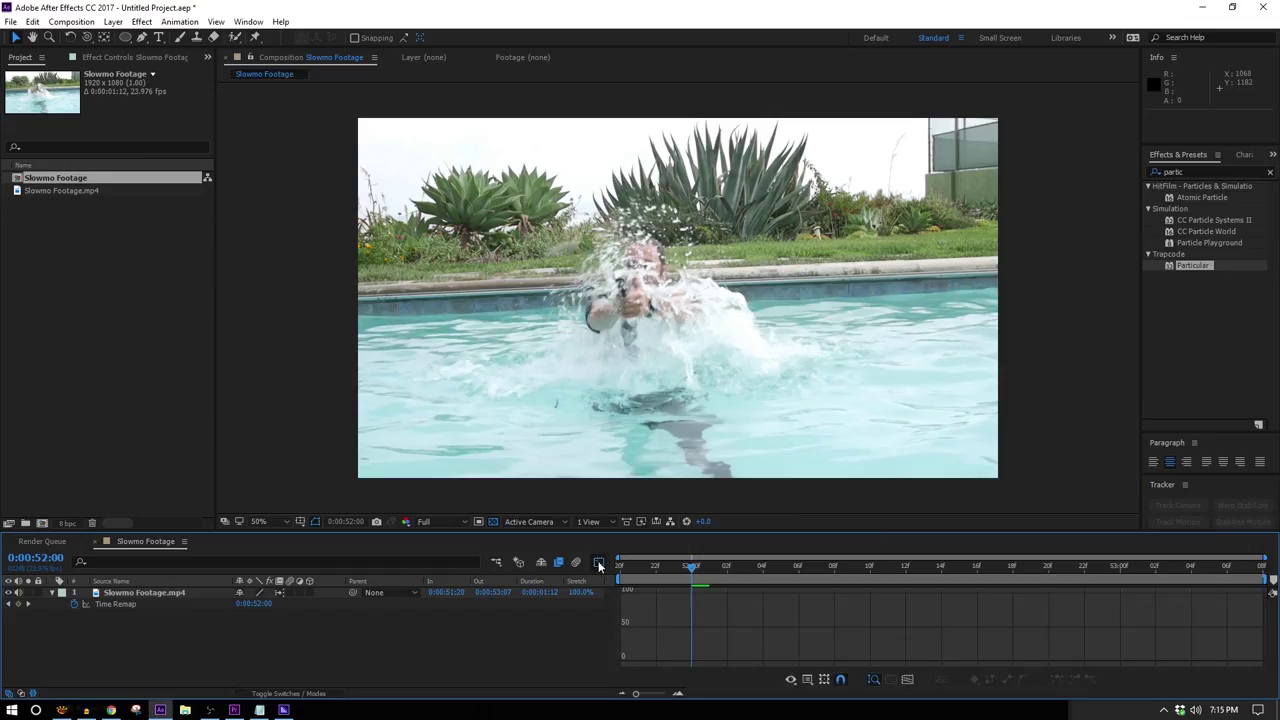
pyautogui.click(127, 605)
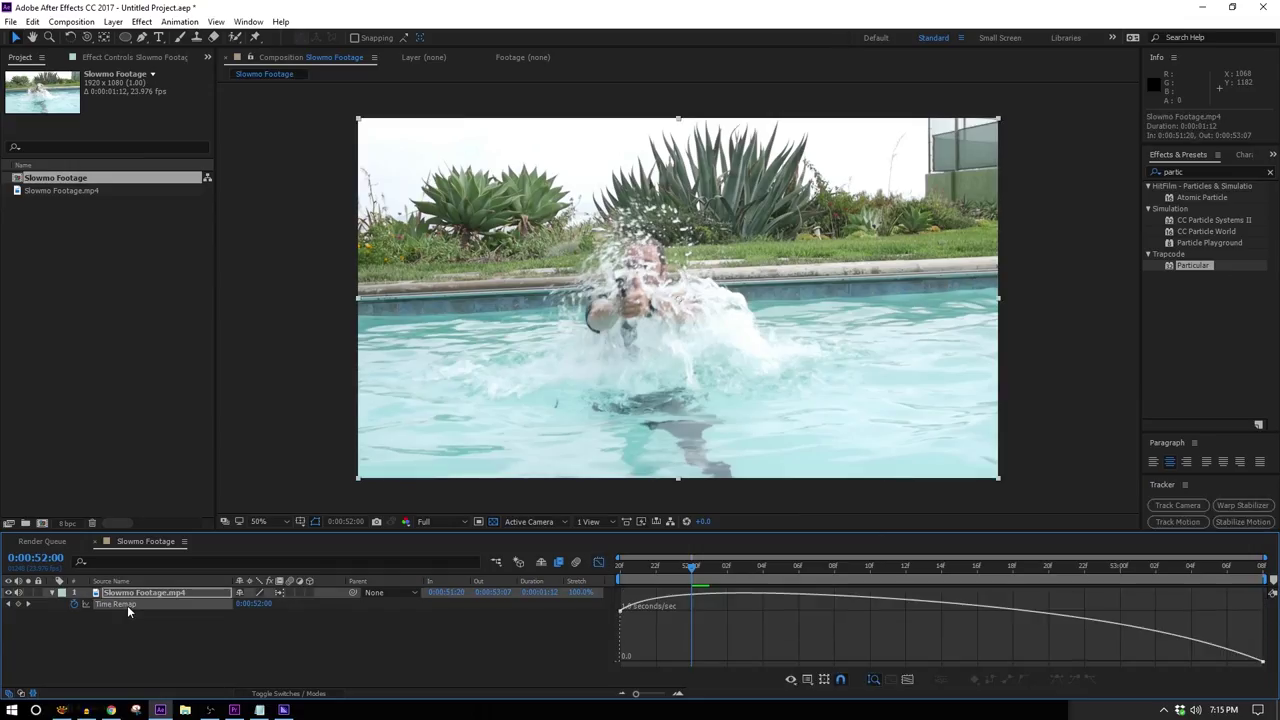
pyautogui.moveTo(390, 532); pyautogui.dragTo(809, 374)
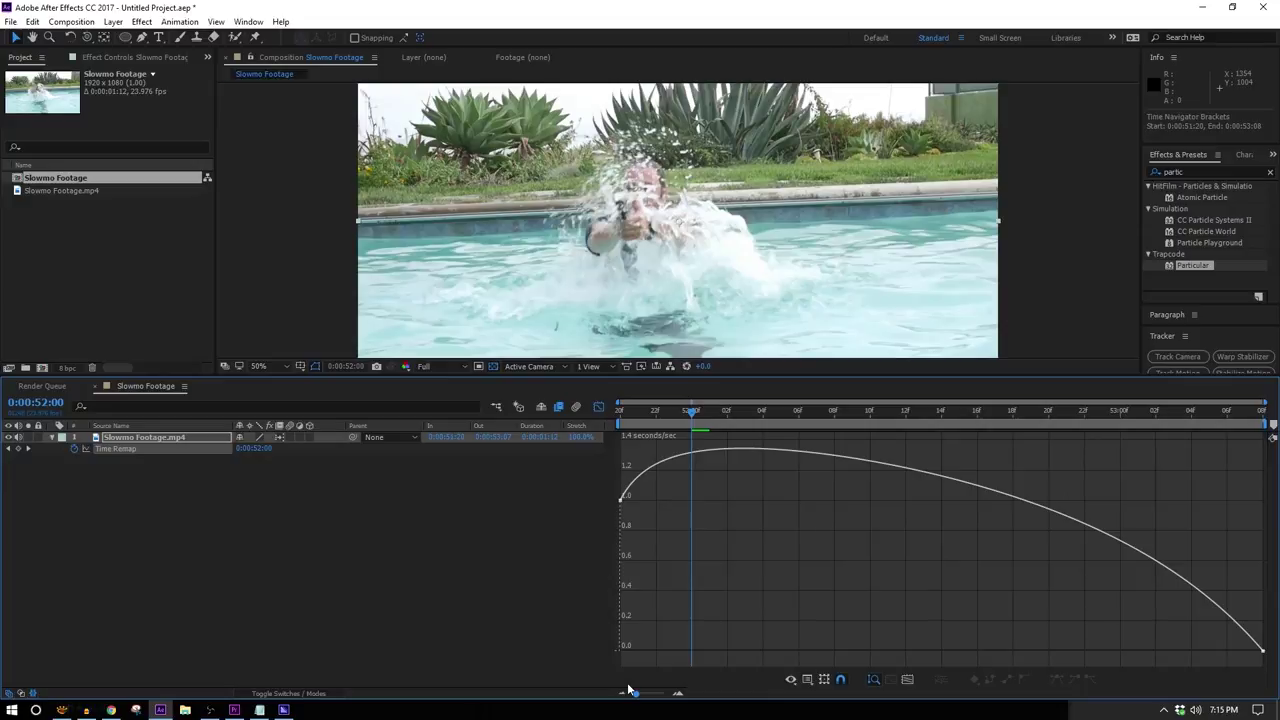
pyautogui.moveTo(672, 420); pyautogui.dragTo(764, 466)
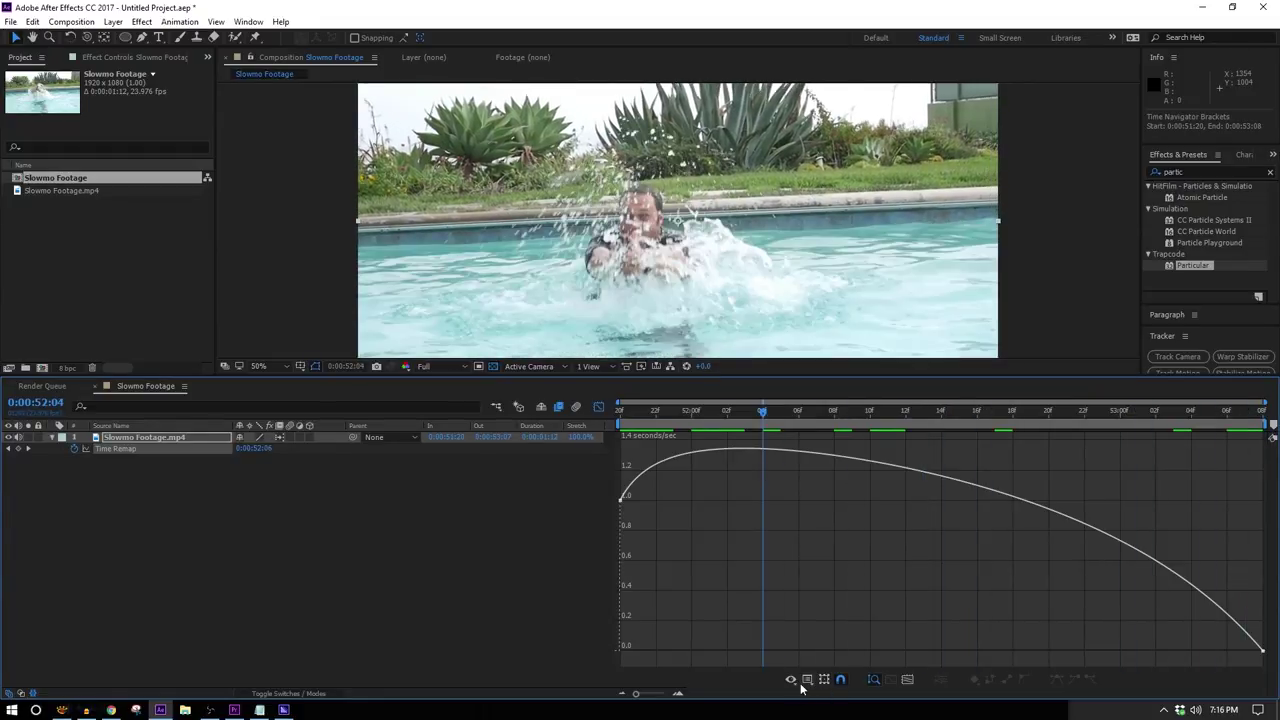
pyautogui.click(808, 680)
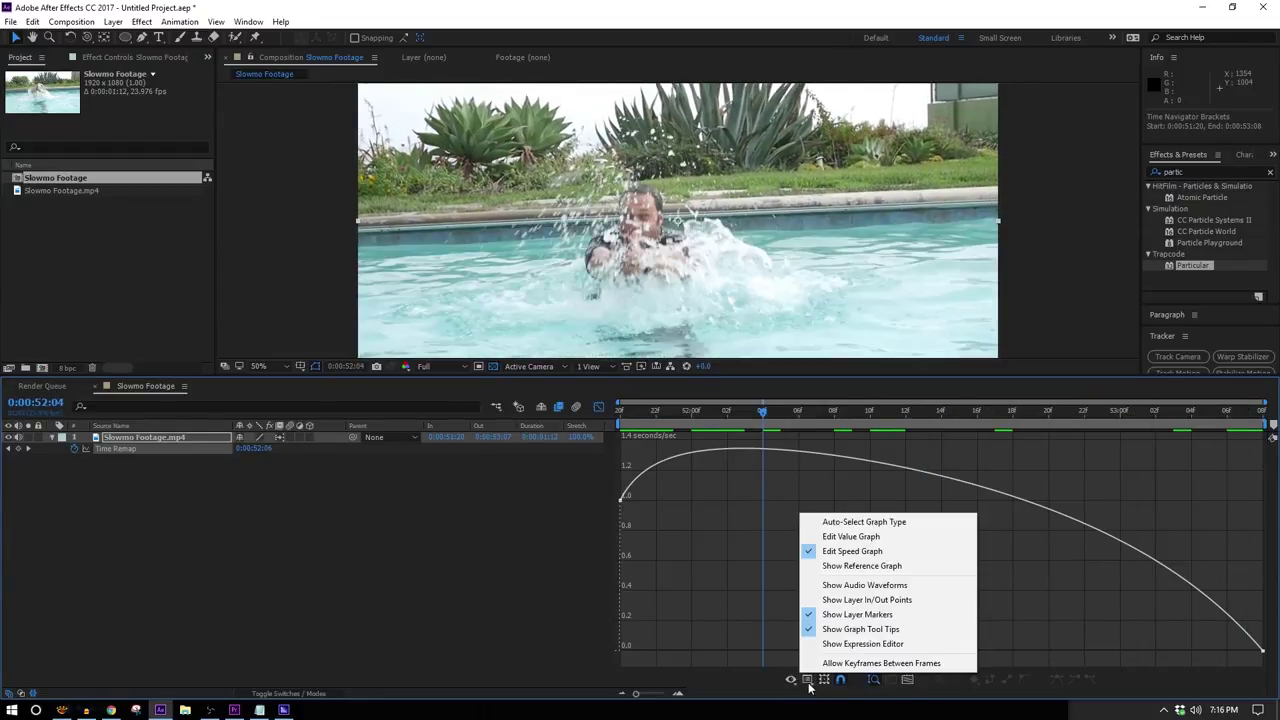
pyautogui.click(869, 552)
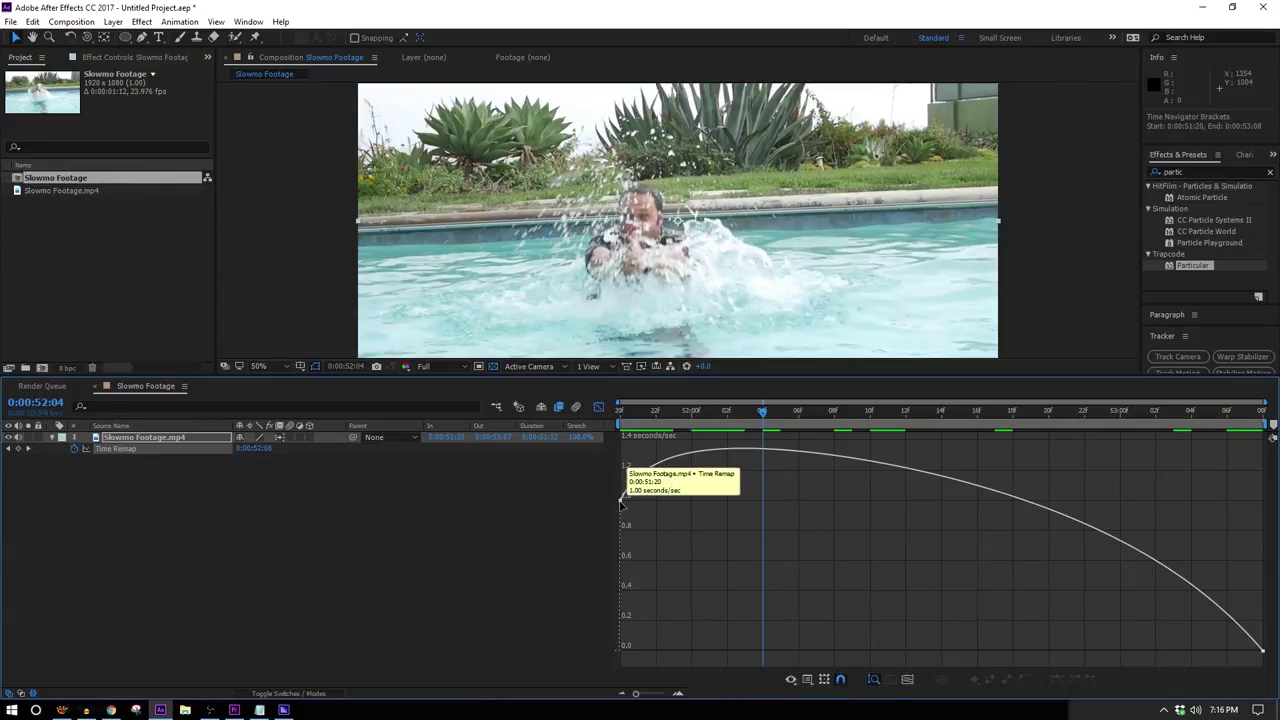
# Step: Reshape the Time Remap speed curve to peak early at about 2 seconds/sec and ease down gradually toward the last keyframe
pyautogui.moveTo(673, 502); pyautogui.dragTo(635, 502)
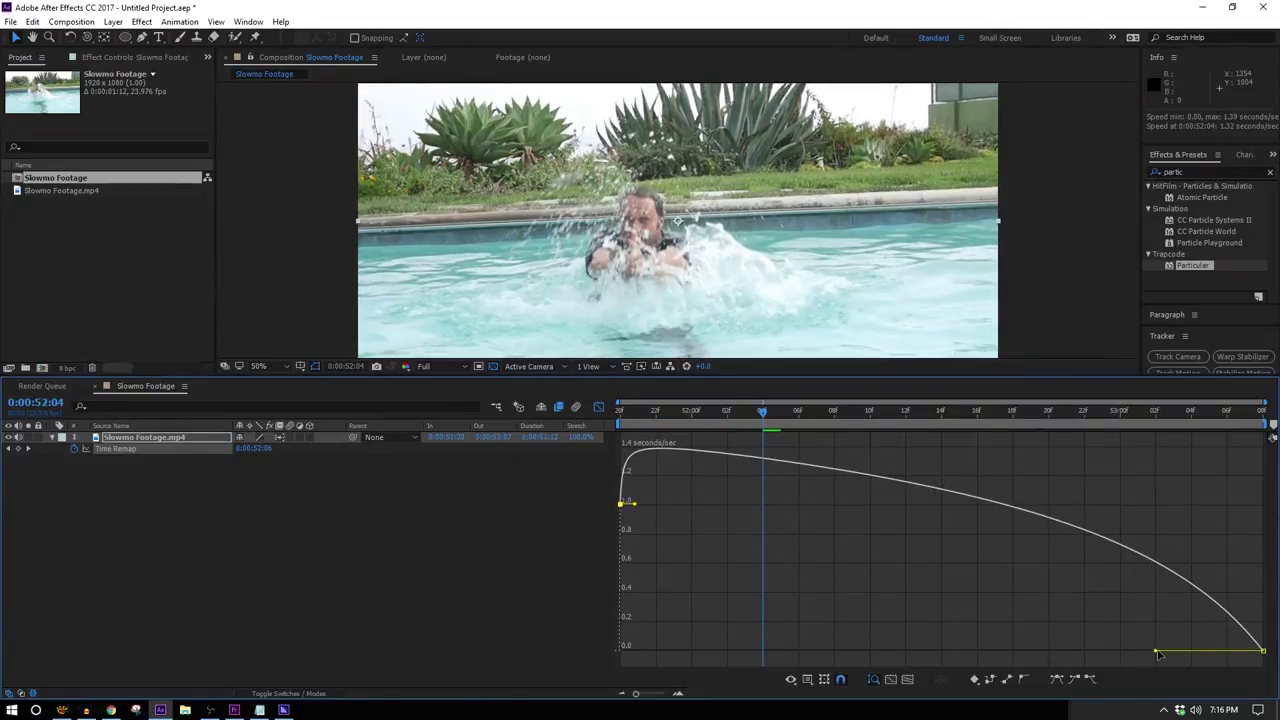
pyautogui.moveTo(1156, 655); pyautogui.dragTo(1025, 651)
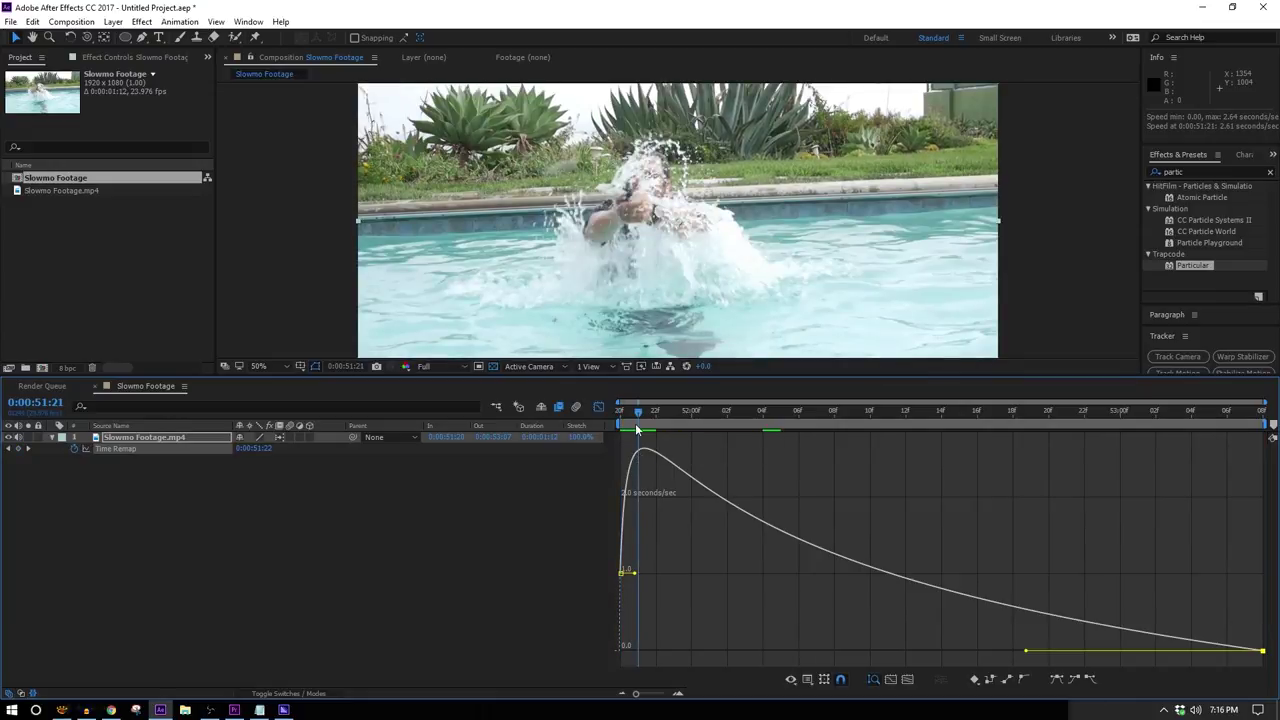
pyautogui.moveTo(668, 428); pyautogui.dragTo(718, 435)
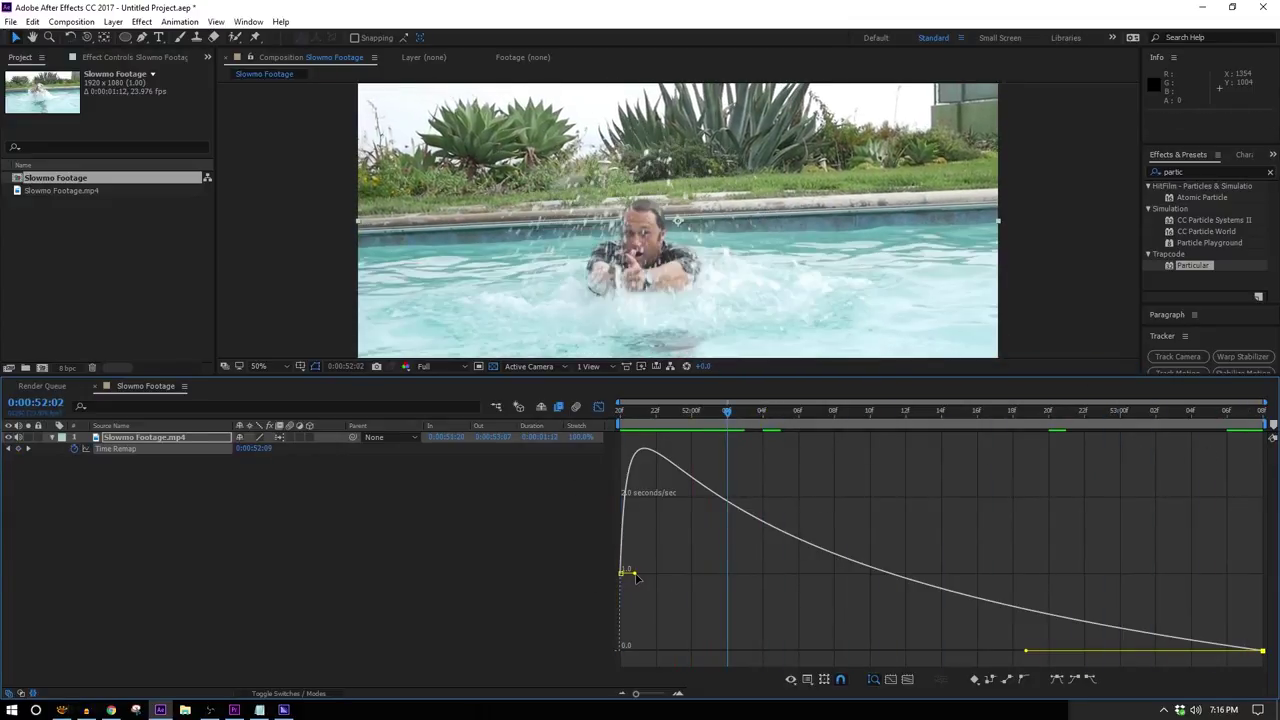
pyautogui.moveTo(637, 575); pyautogui.dragTo(650, 566)
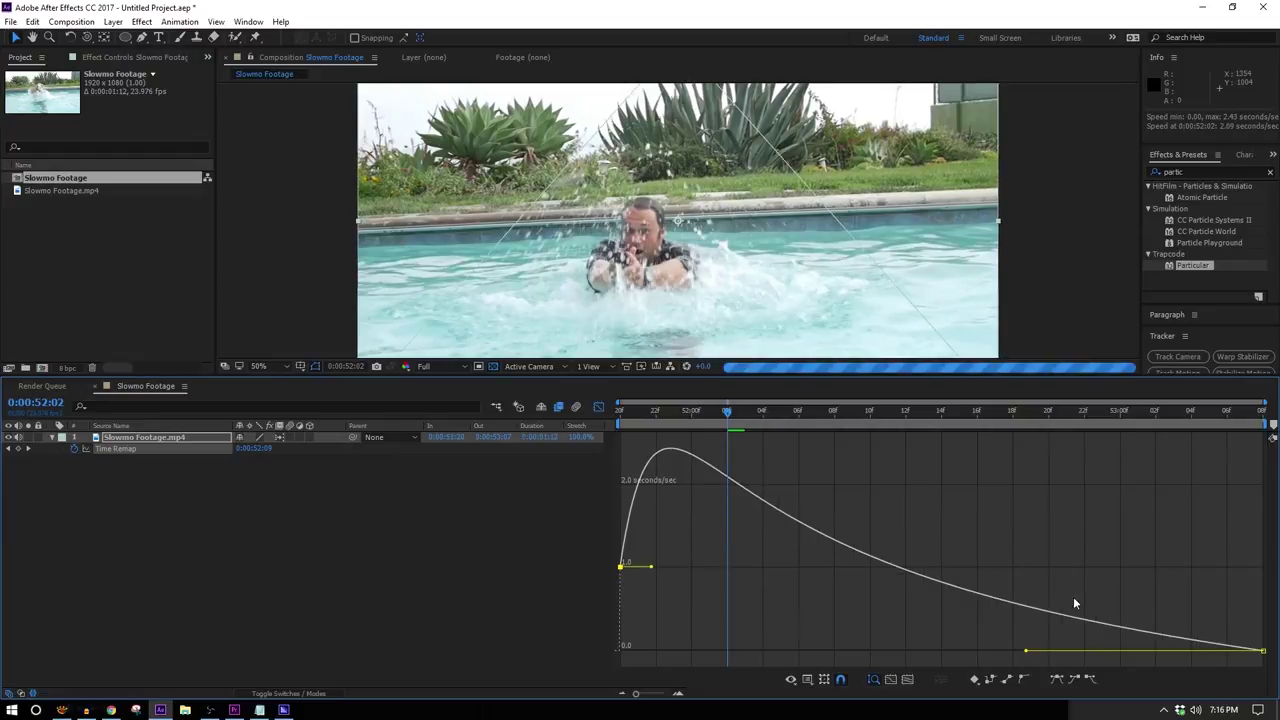
pyautogui.moveTo(1028, 654); pyautogui.dragTo(1060, 655)
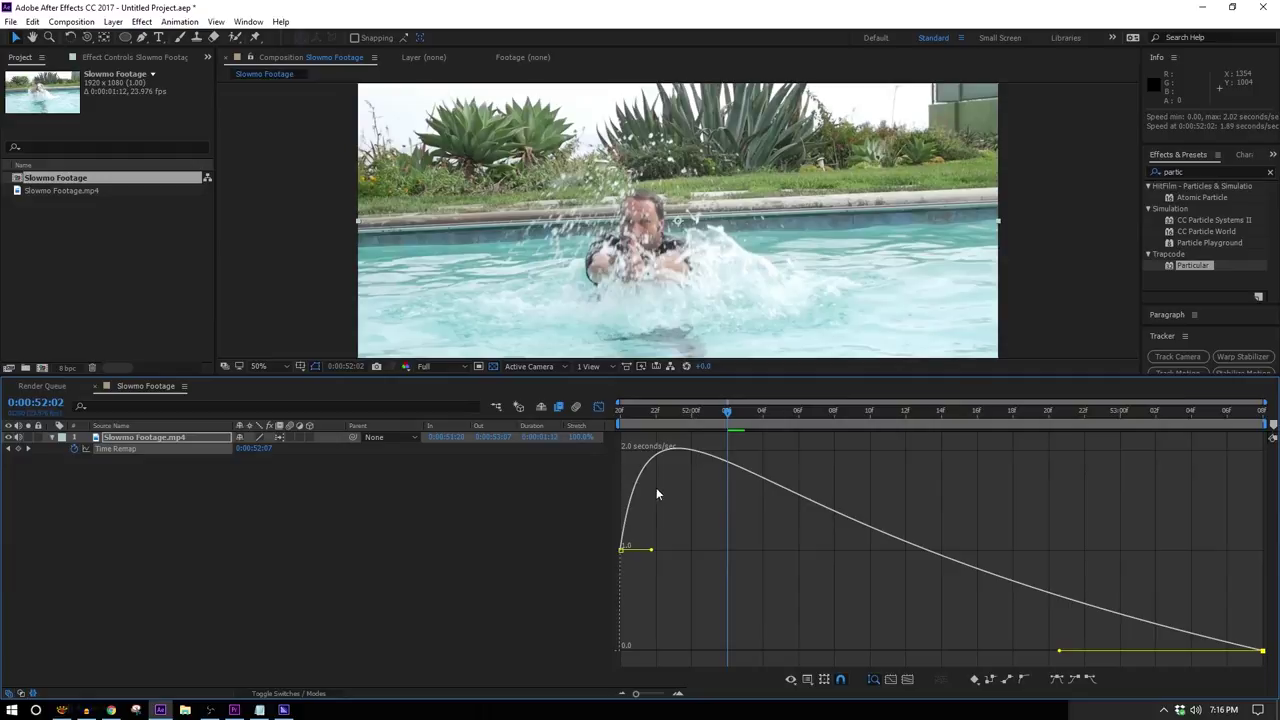
# Step: Close the Graph Editor, reduce the timeline height again, and play back and scrub the speed-ramped clip
pyautogui.click(599, 408)
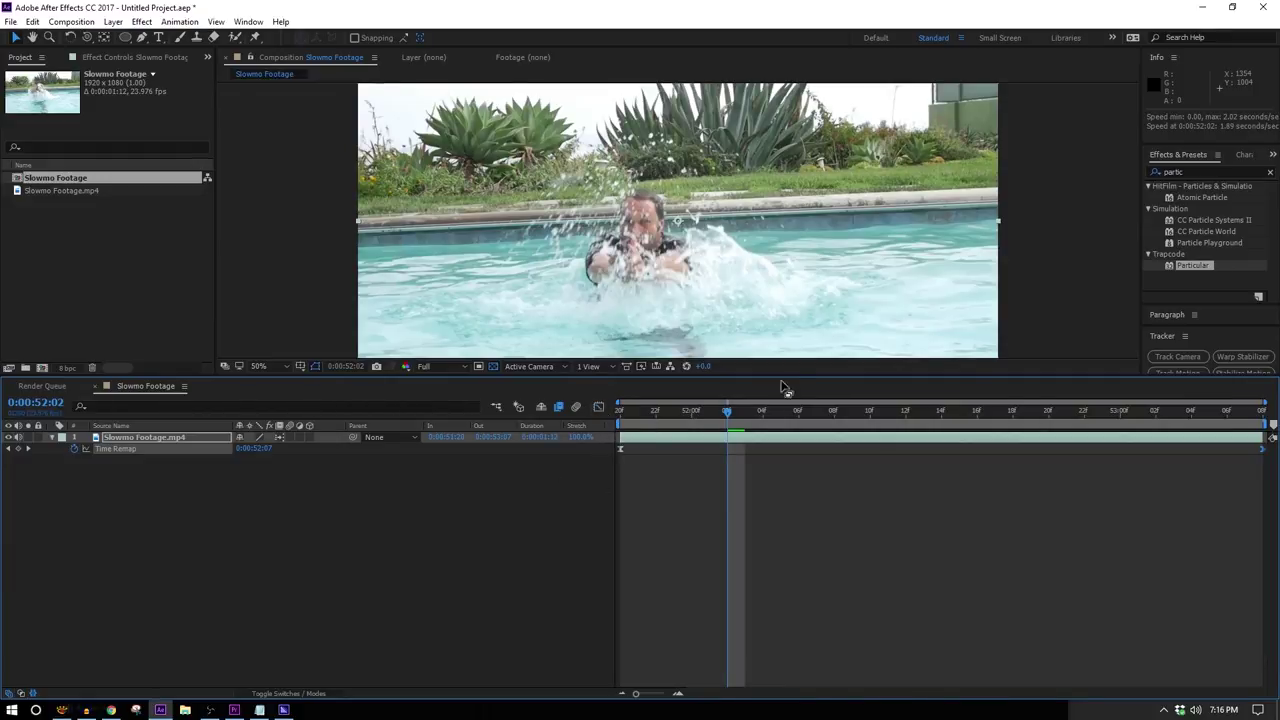
pyautogui.moveTo(782, 376); pyautogui.dragTo(783, 516)
pyautogui.press('space')
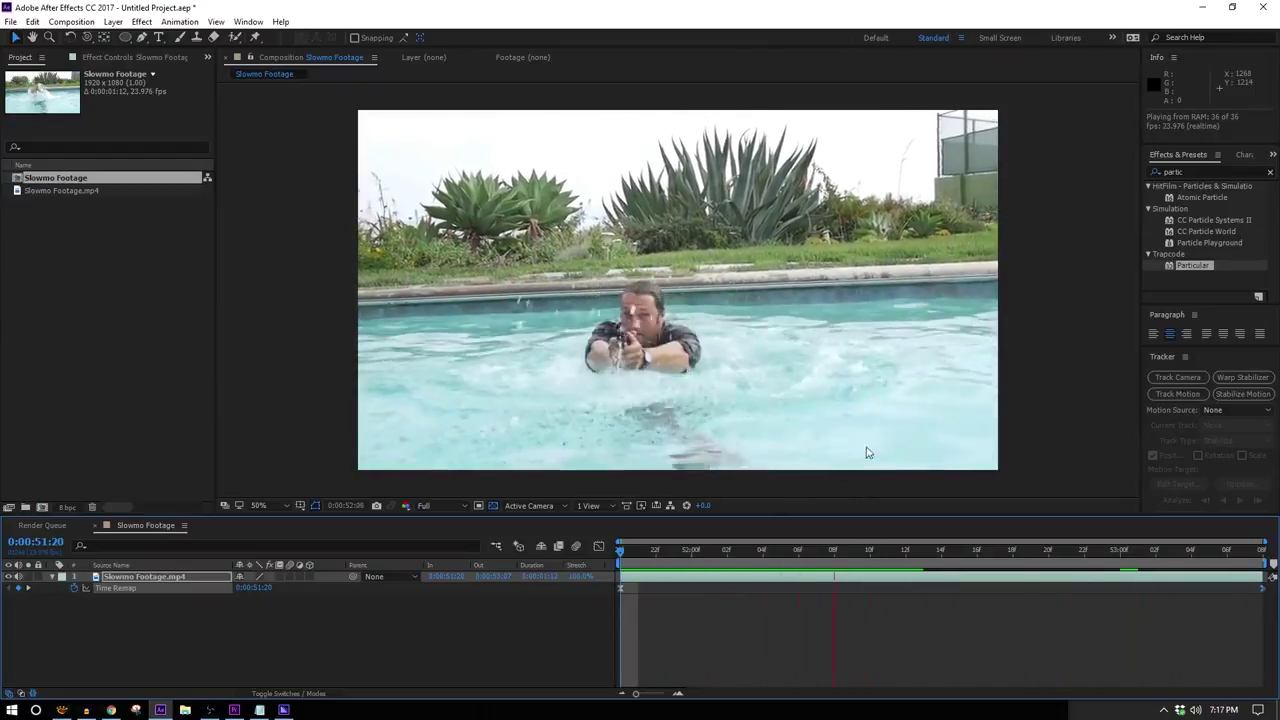
pyautogui.moveTo(1108, 549); pyautogui.dragTo(950, 616)
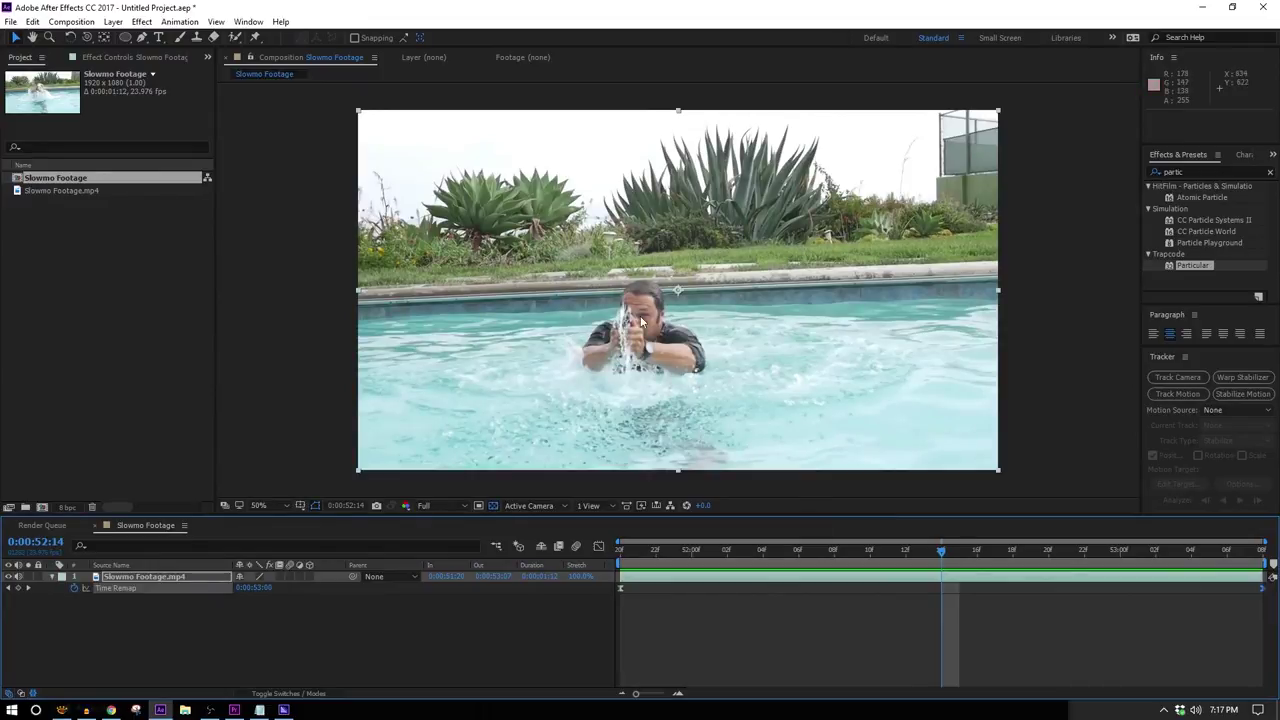
pyautogui.press('space')
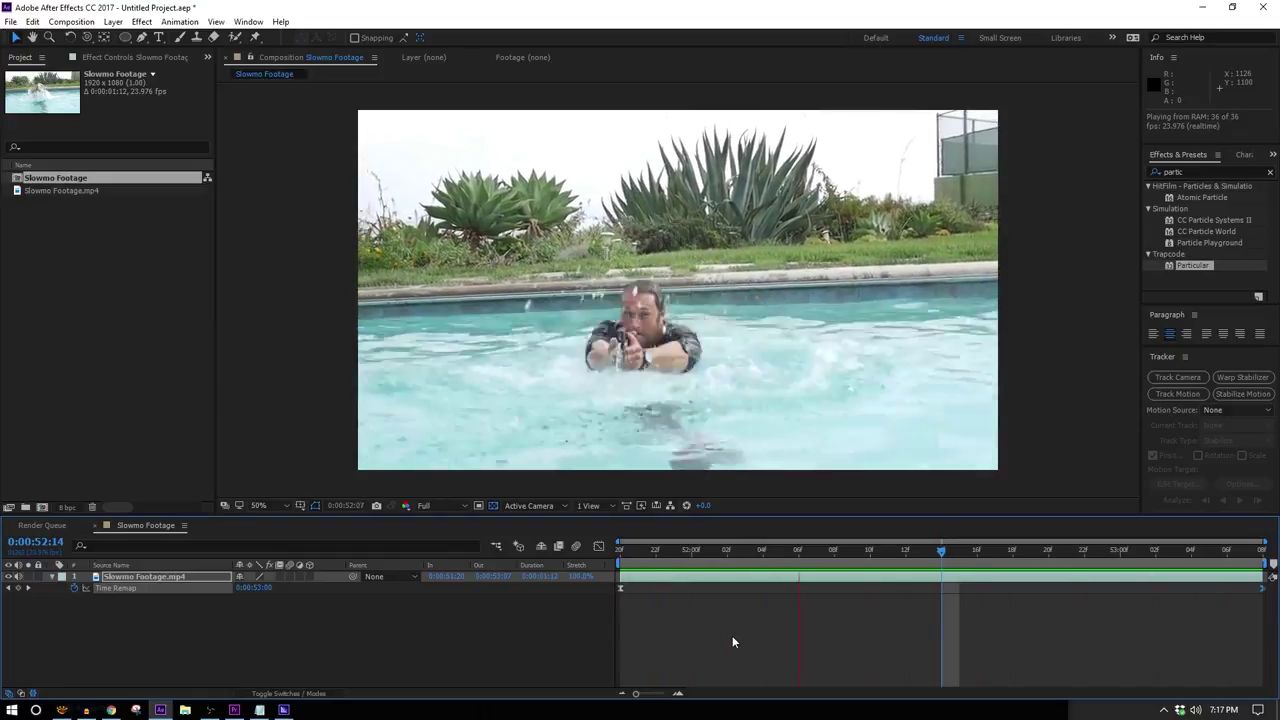
pyautogui.click(637, 563)
pyautogui.moveTo(637, 563); pyautogui.dragTo(977, 575)
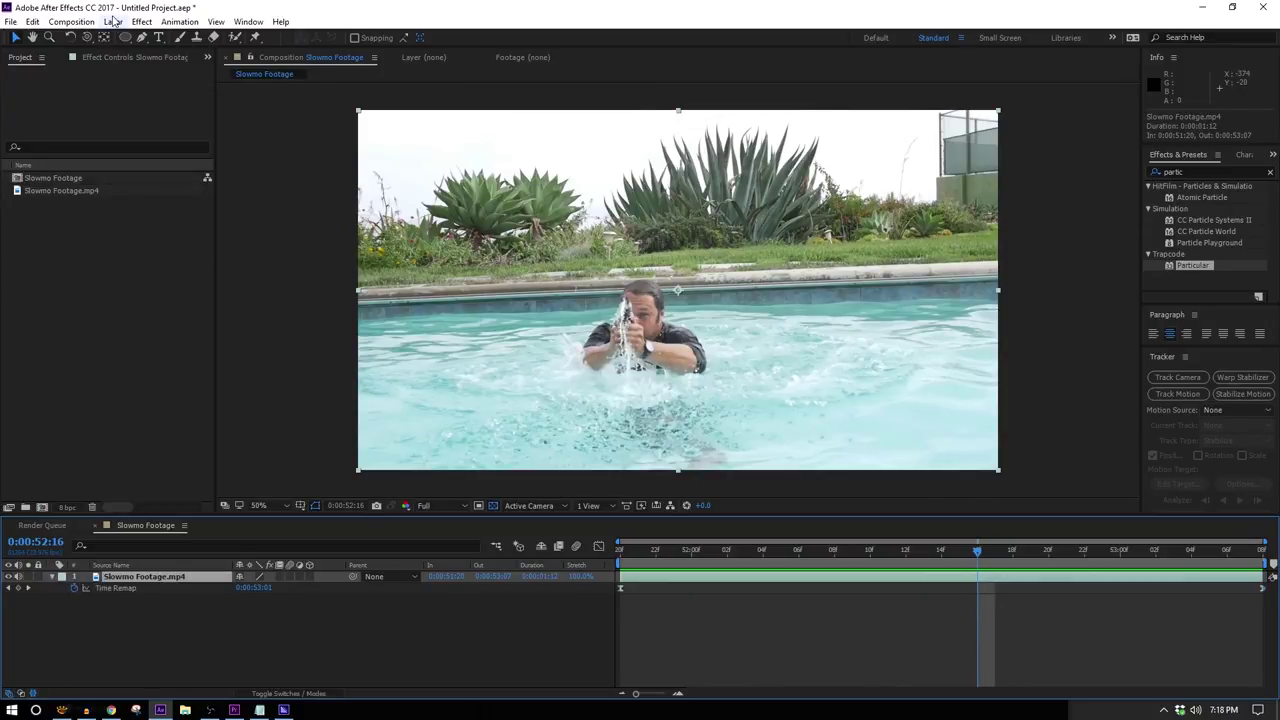
# Step: Set the footage layer's frame blending to Frame Mix and preview the clip
pyautogui.click(114, 21)
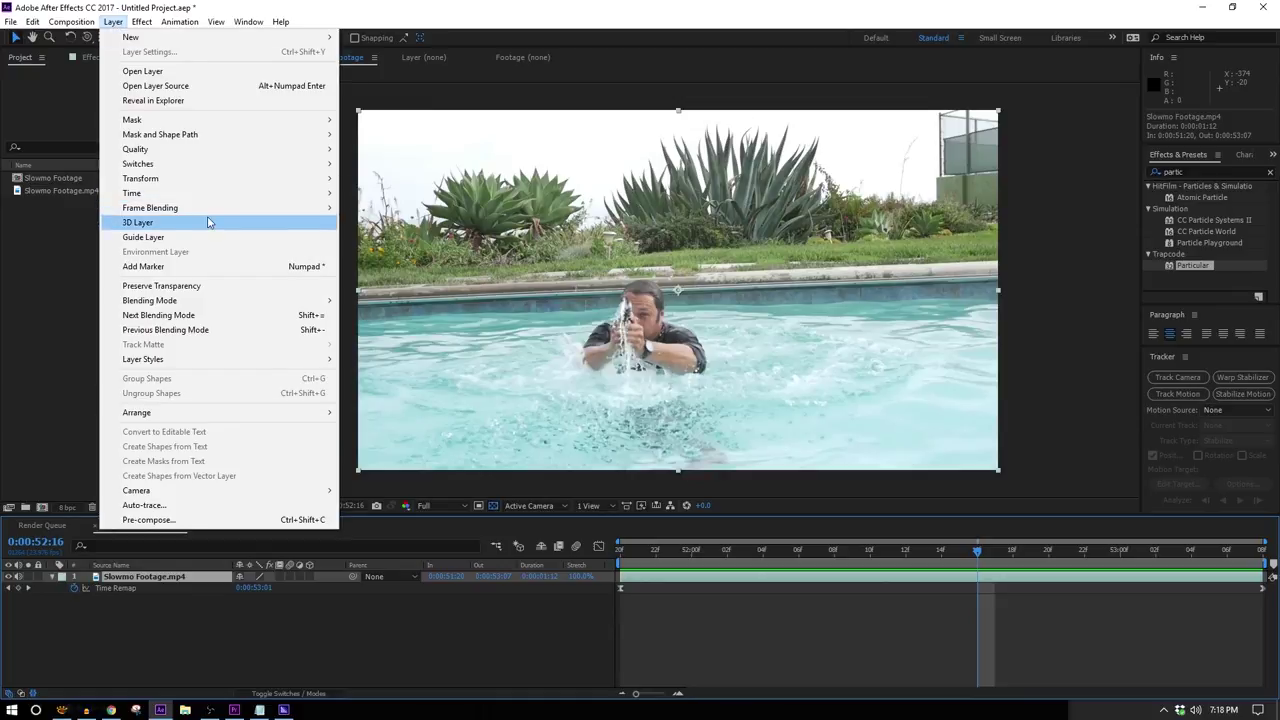
pyautogui.moveTo(208, 214)
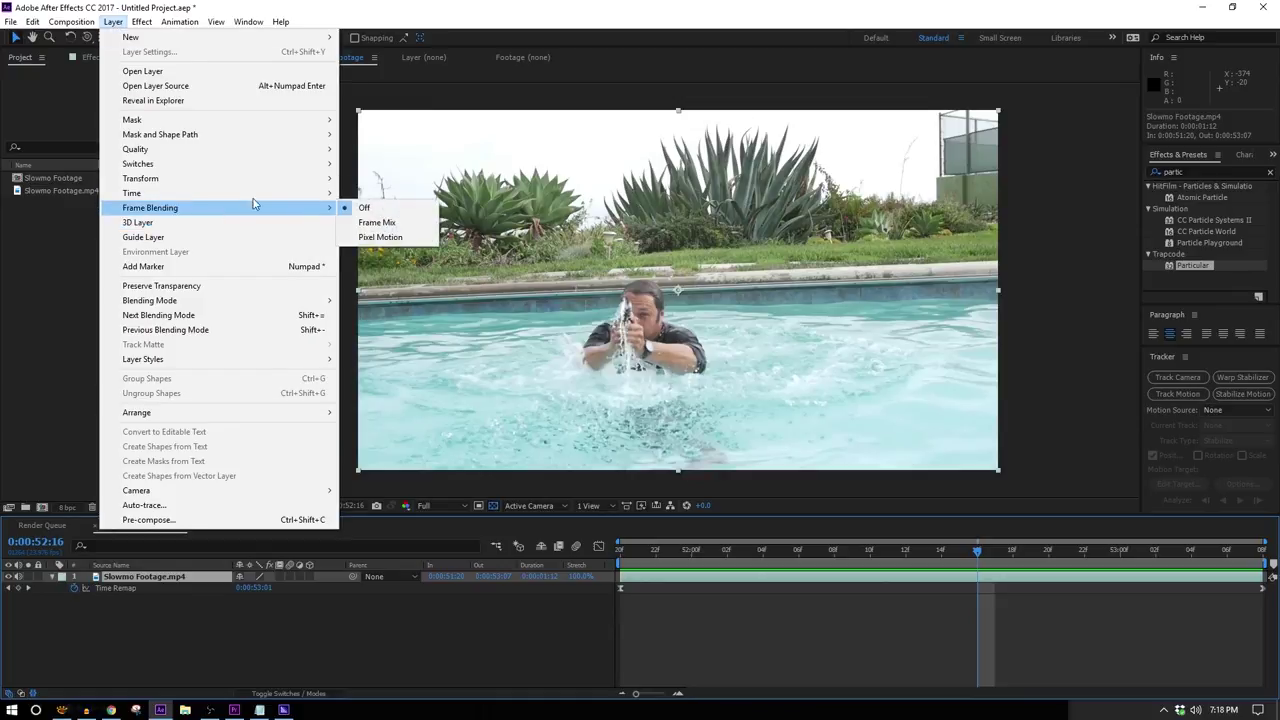
pyautogui.click(380, 222)
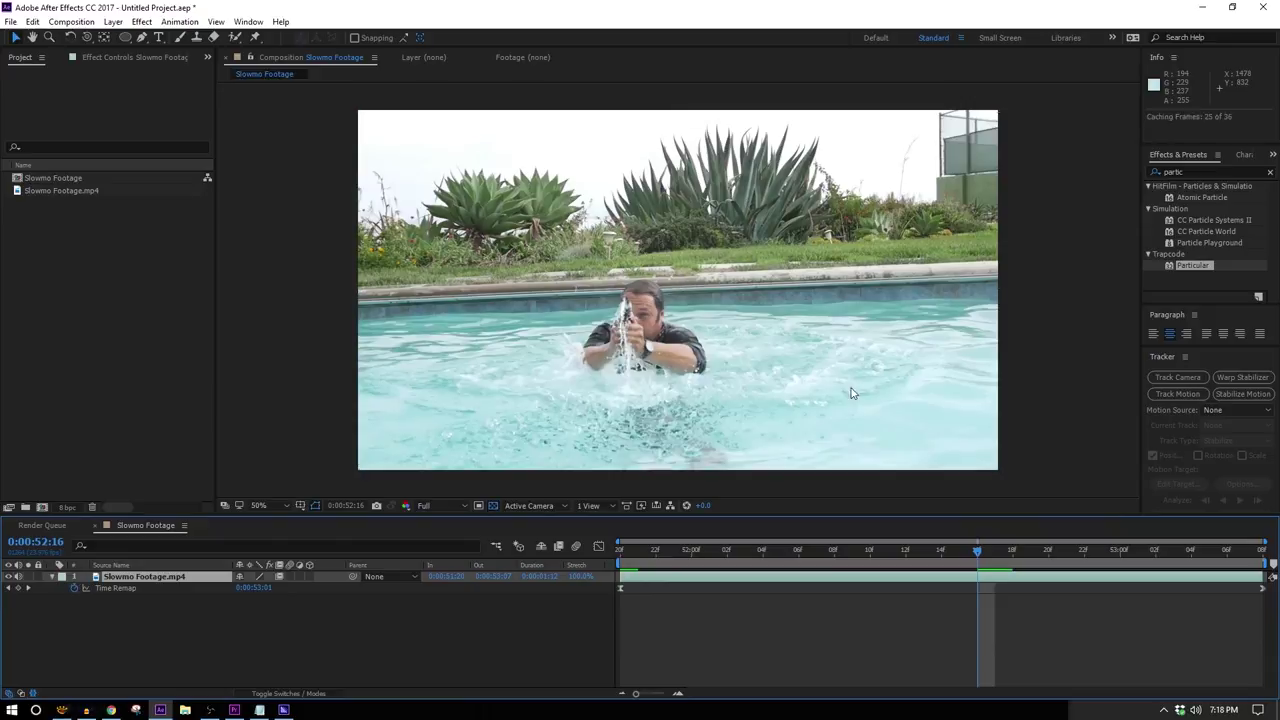
pyautogui.press('space')
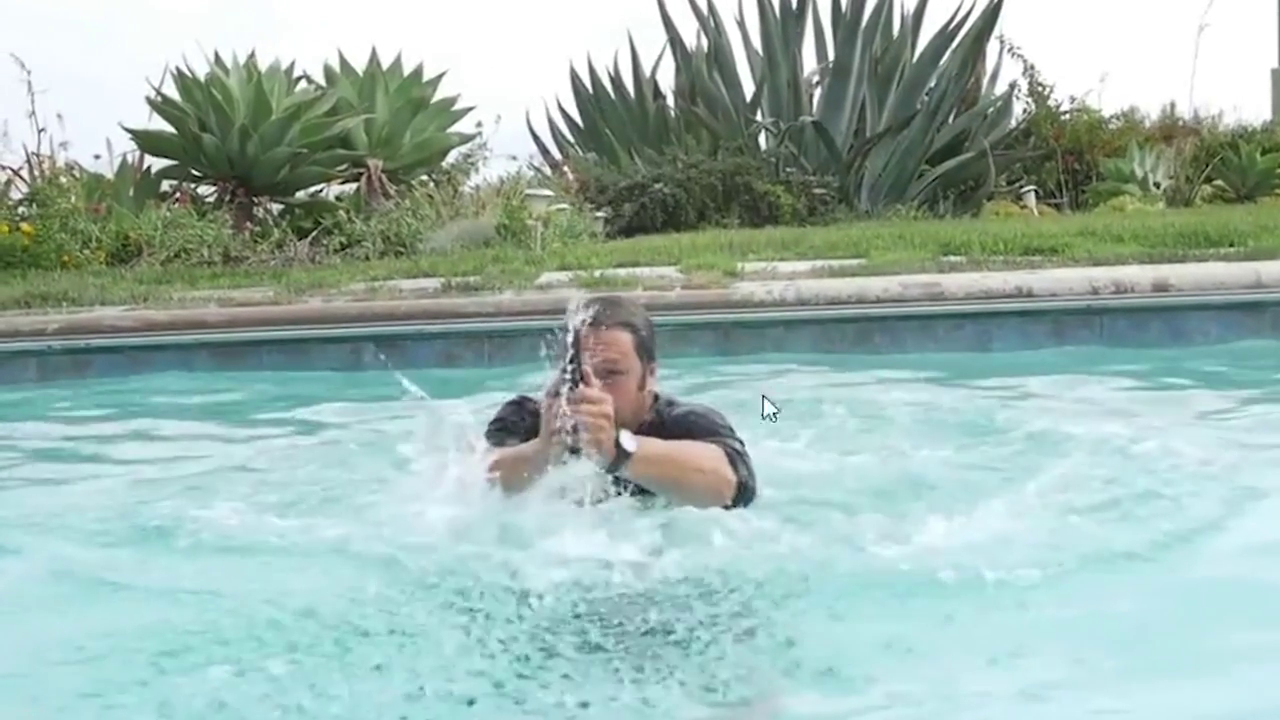
pyautogui.press('space')
# Step: Set the footage layer's frame blending to Pixel Motion, enable frame blending for the composition, and preview the clip
pyautogui.click(113, 21)
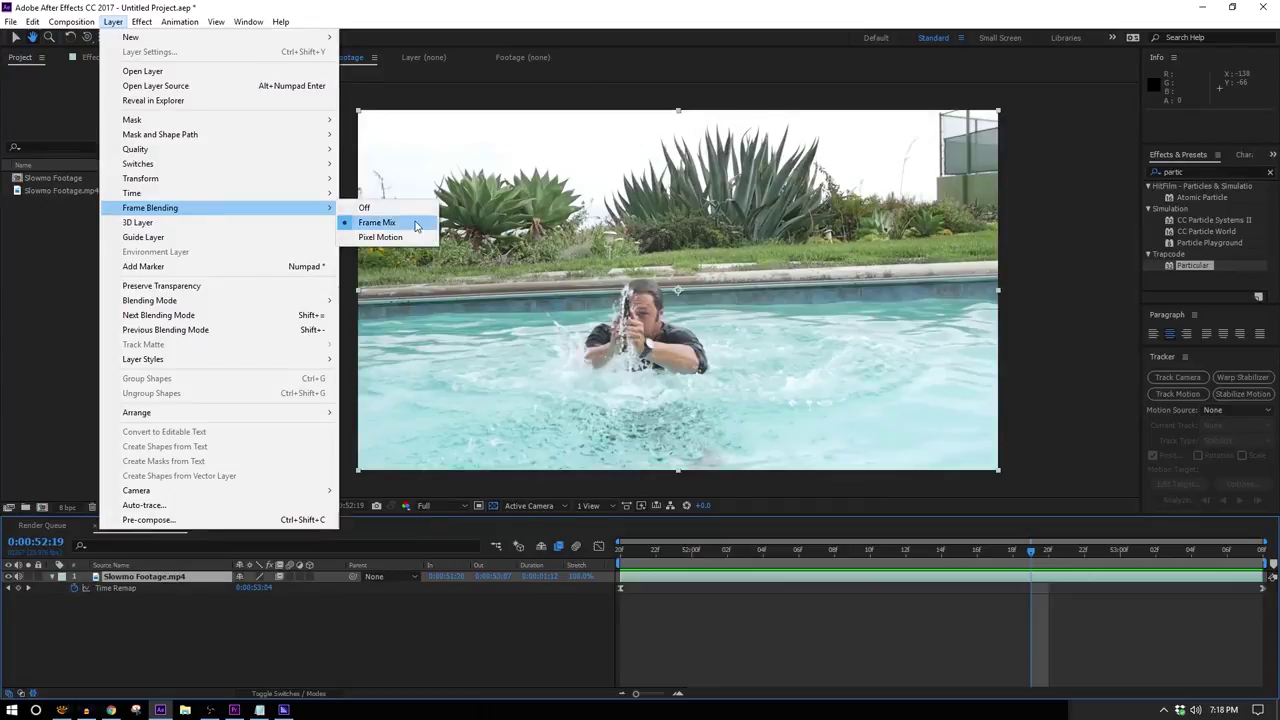
pyautogui.click(381, 237)
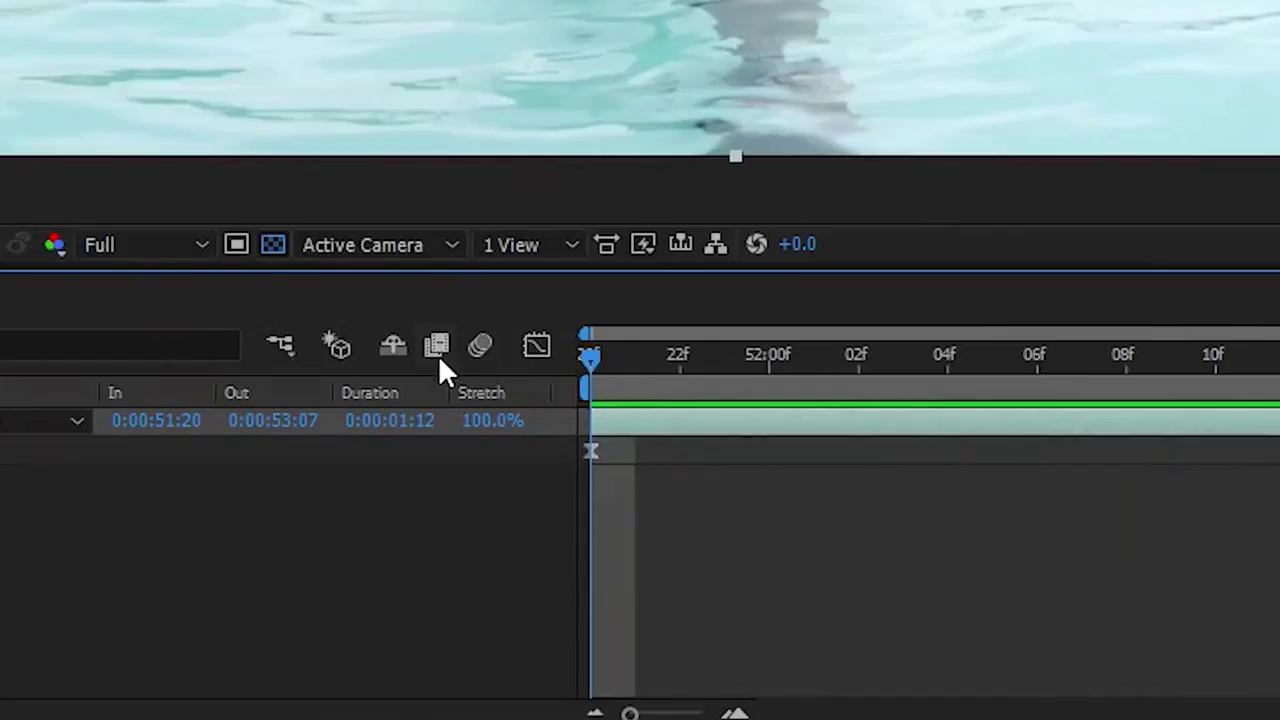
pyautogui.click(437, 347)
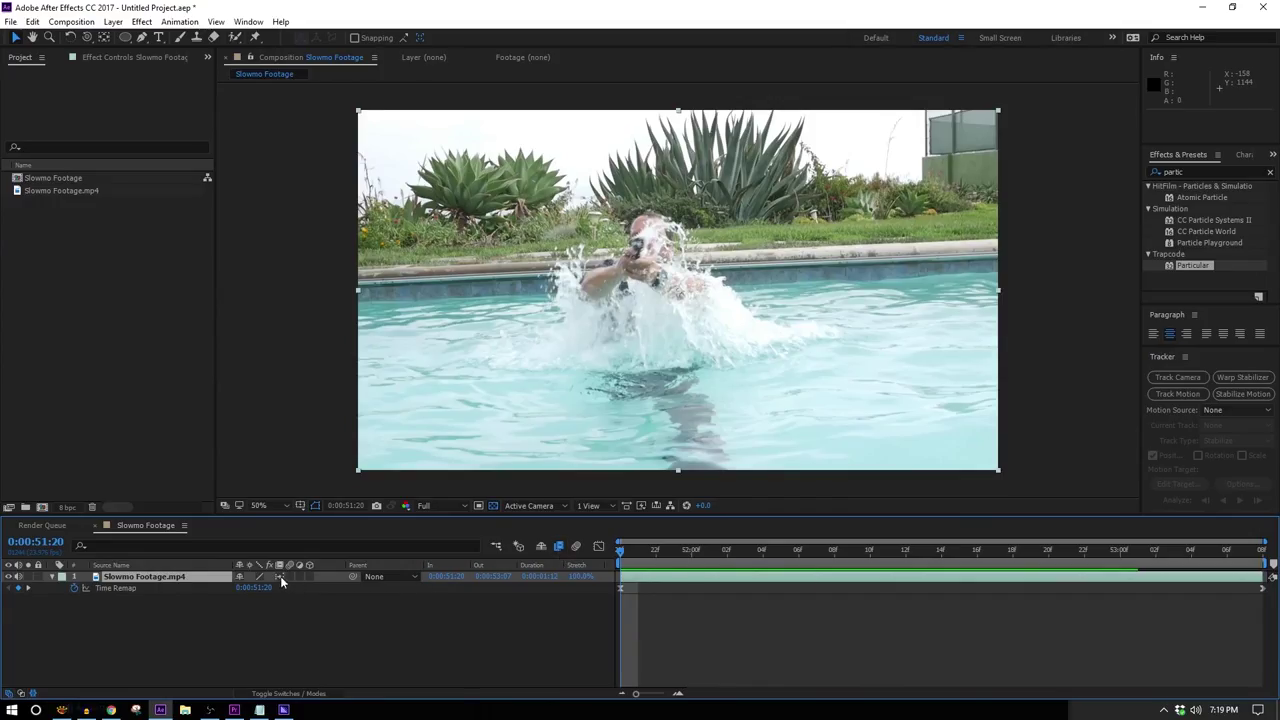
pyautogui.press('space')
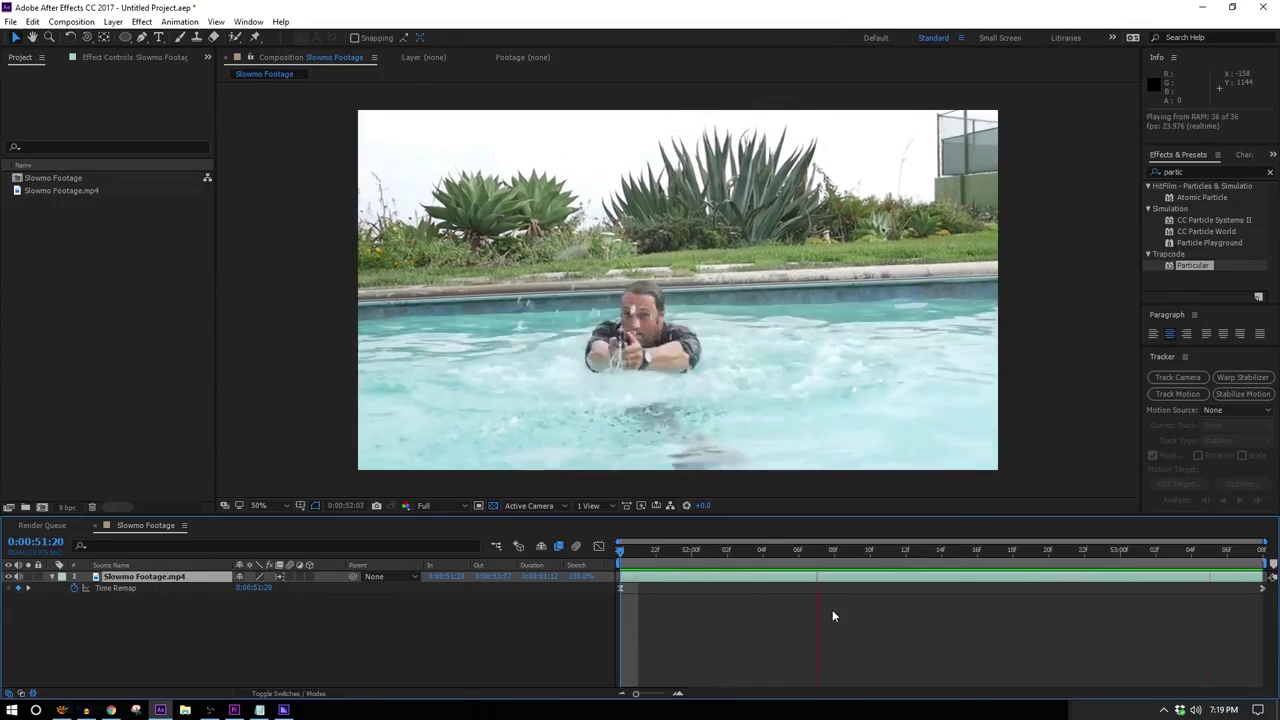
# Step: Examine the blended frames around the man's face and the water splash at up to 200% magnification across the clip's second half
pyautogui.press('pageup')
pyautogui.scroll(1, 659, 317)
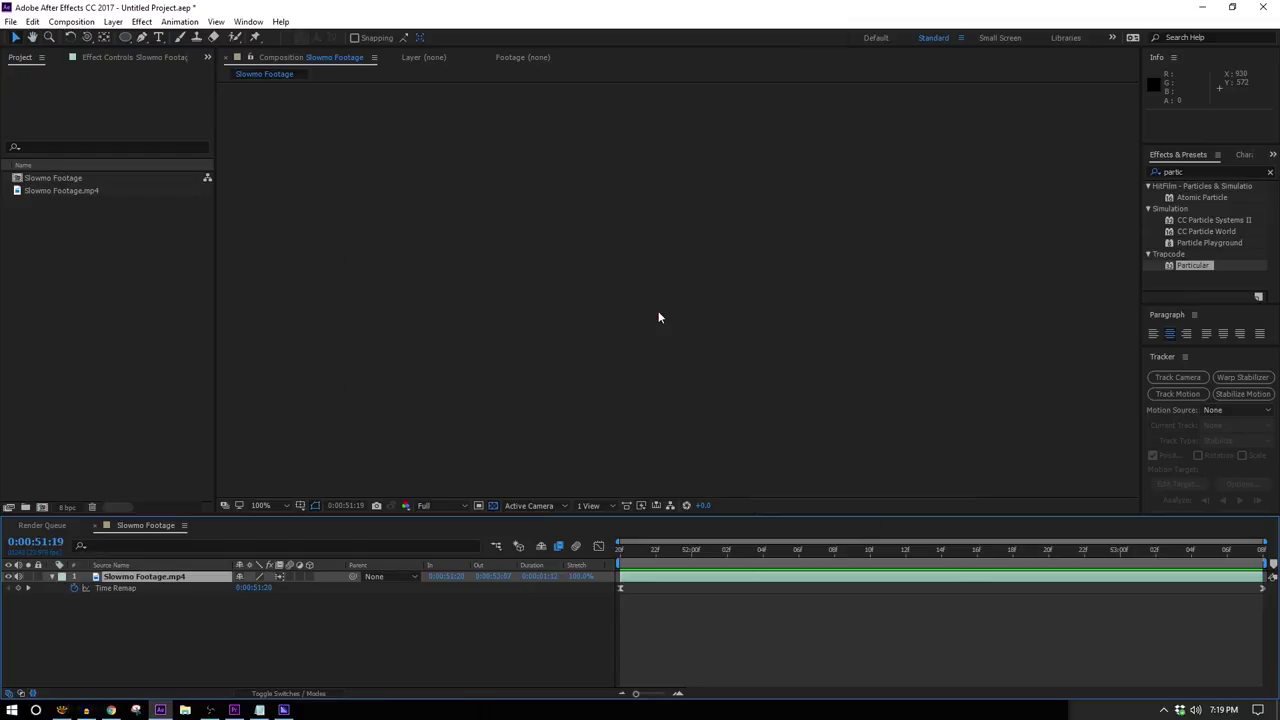
pyautogui.click(1156, 552)
pyautogui.scroll(2, 769, 223)
pyautogui.moveTo(769, 223); pyautogui.dragTo(944, 251)
pyautogui.scroll(-1, 944, 251)
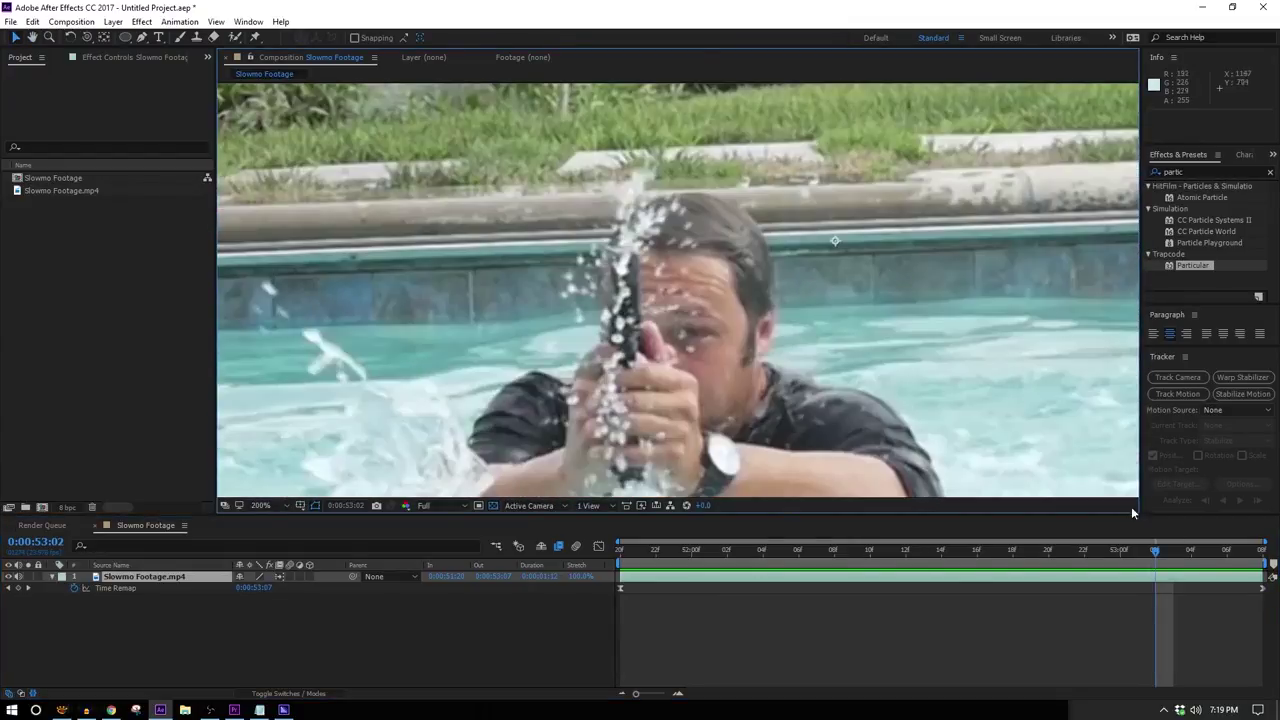
pyautogui.moveTo(1262, 577); pyautogui.dragTo(960, 632)
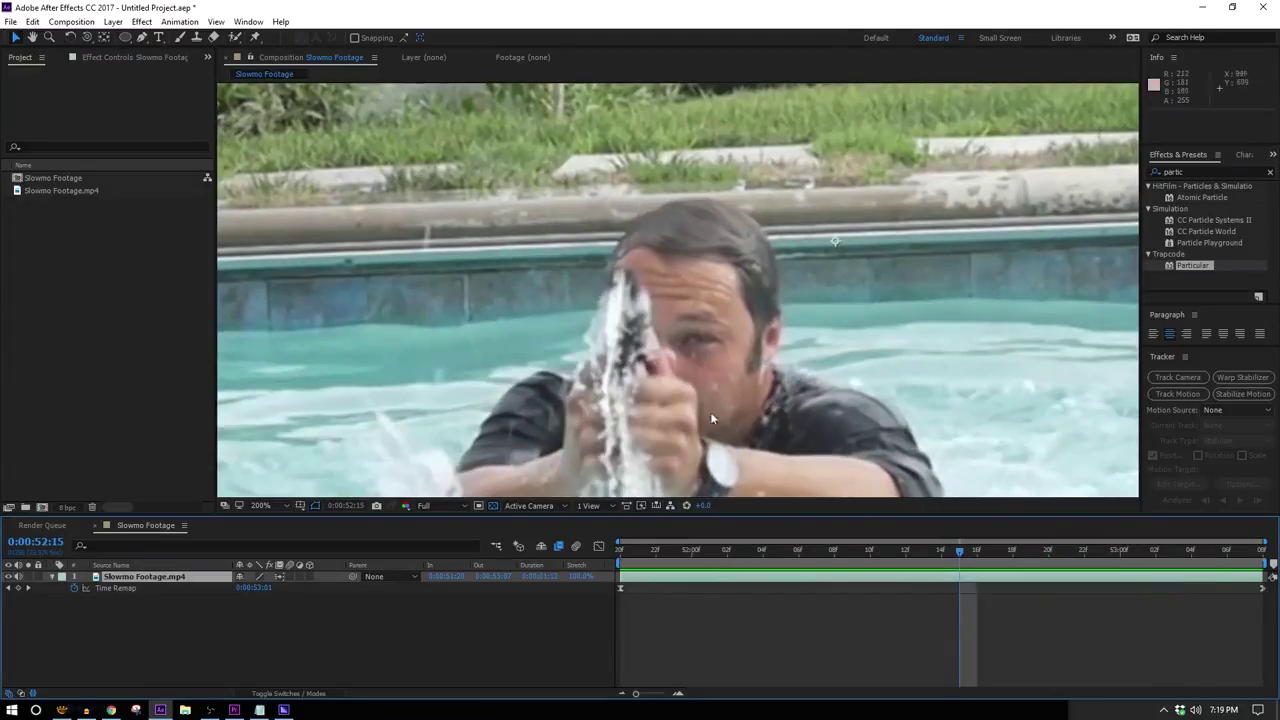
pyautogui.moveTo(978, 573); pyautogui.dragTo(1203, 533)
pyautogui.press('space')
pyautogui.scroll(-4, 539, 419)
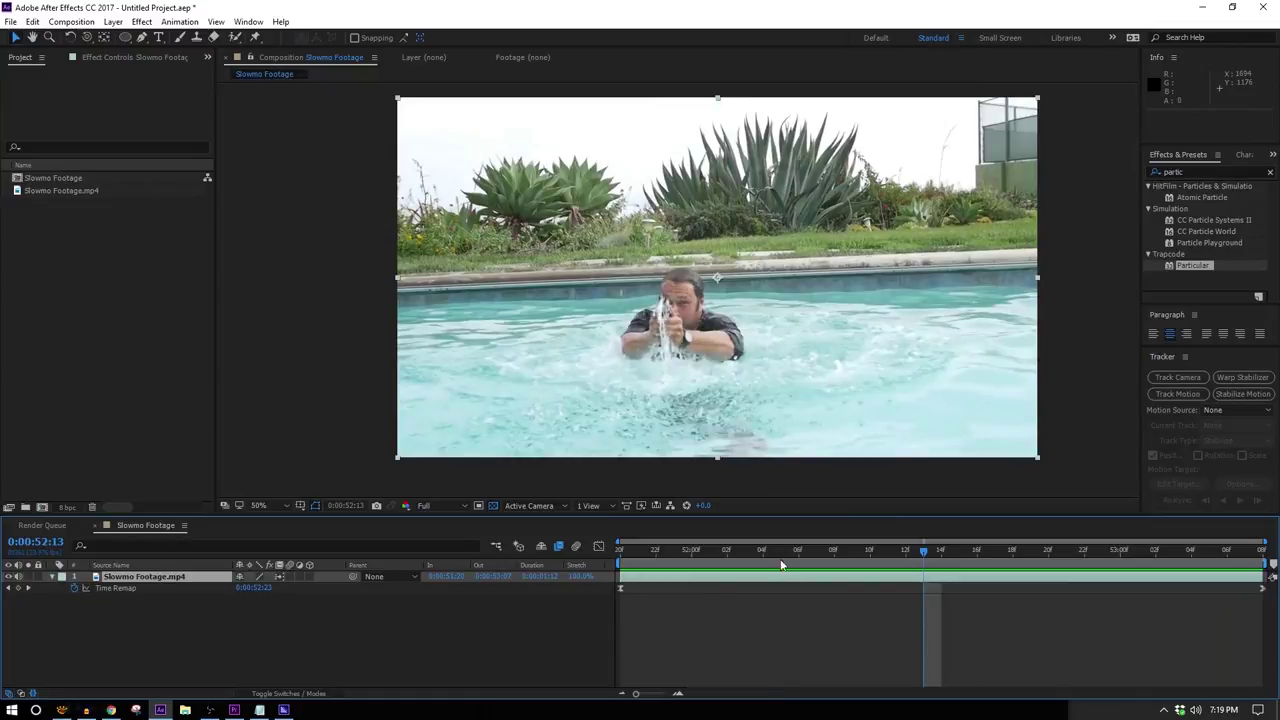
# Step: Scrub backward through the last part of the slow-motion pool clip
pyautogui.click(1174, 546)
pyautogui.moveTo(1190, 549); pyautogui.dragTo(996, 541)
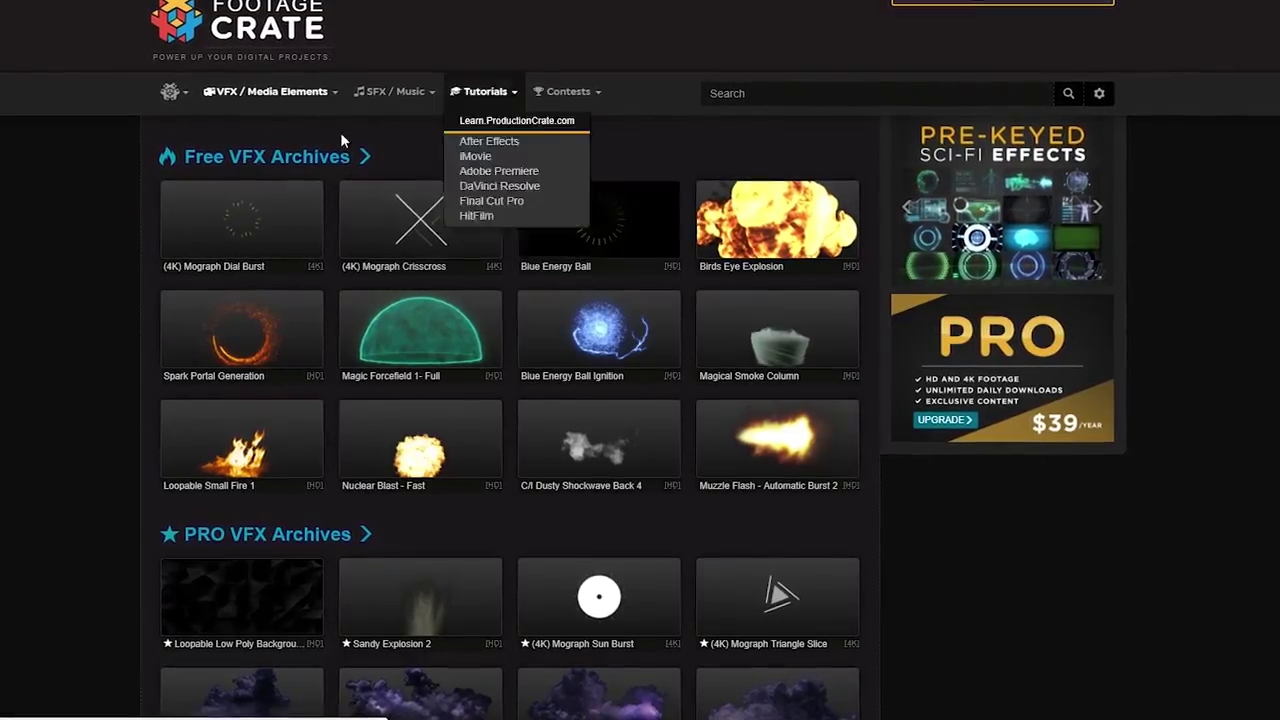
# Step: Switch to the FootageCrate website, open the Explosions category of the VFX elements, and browse its clips
pyautogui.moveTo(297, 98)
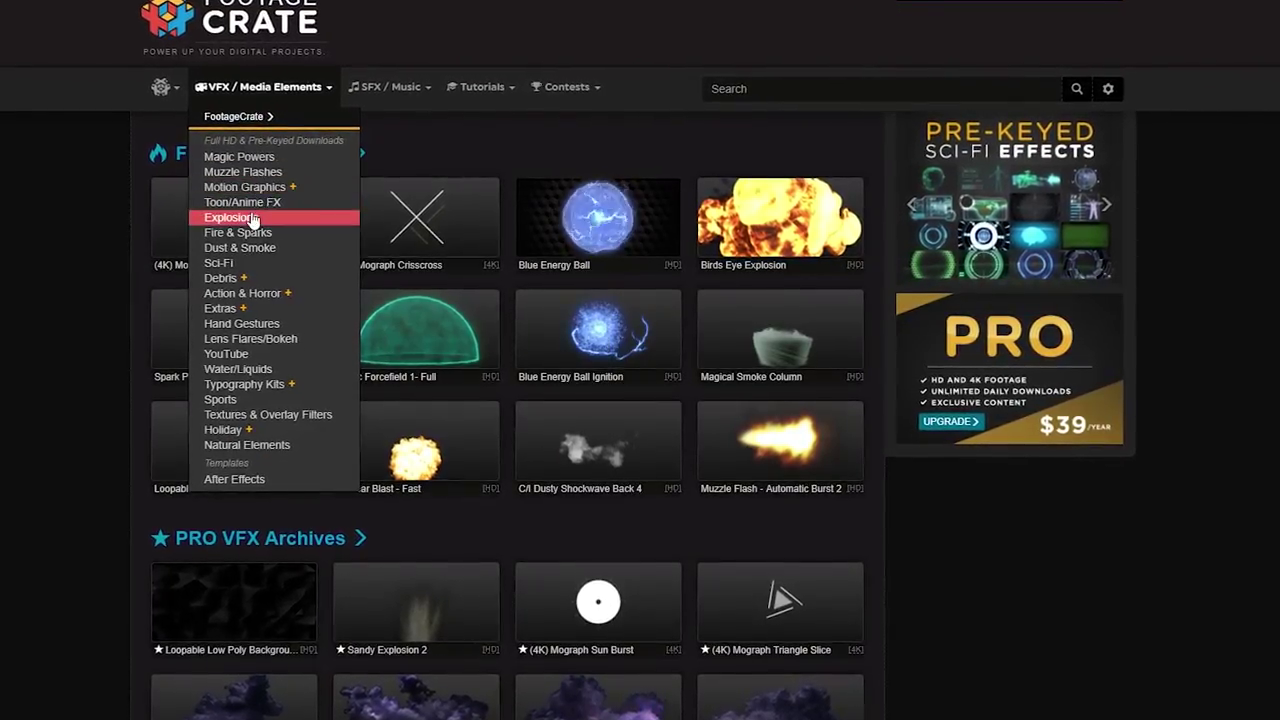
pyautogui.click(235, 218)
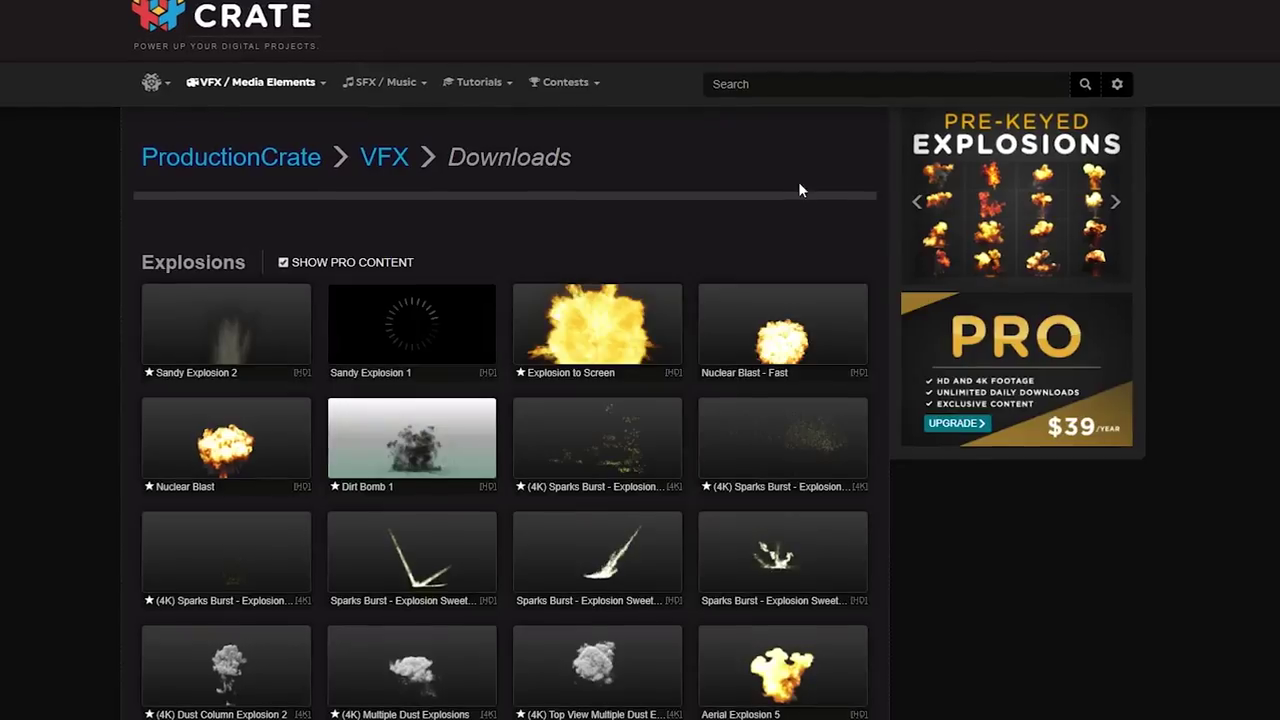
pyautogui.scroll(-1, 807, 190)
pyautogui.scroll(-1, 810, 197)
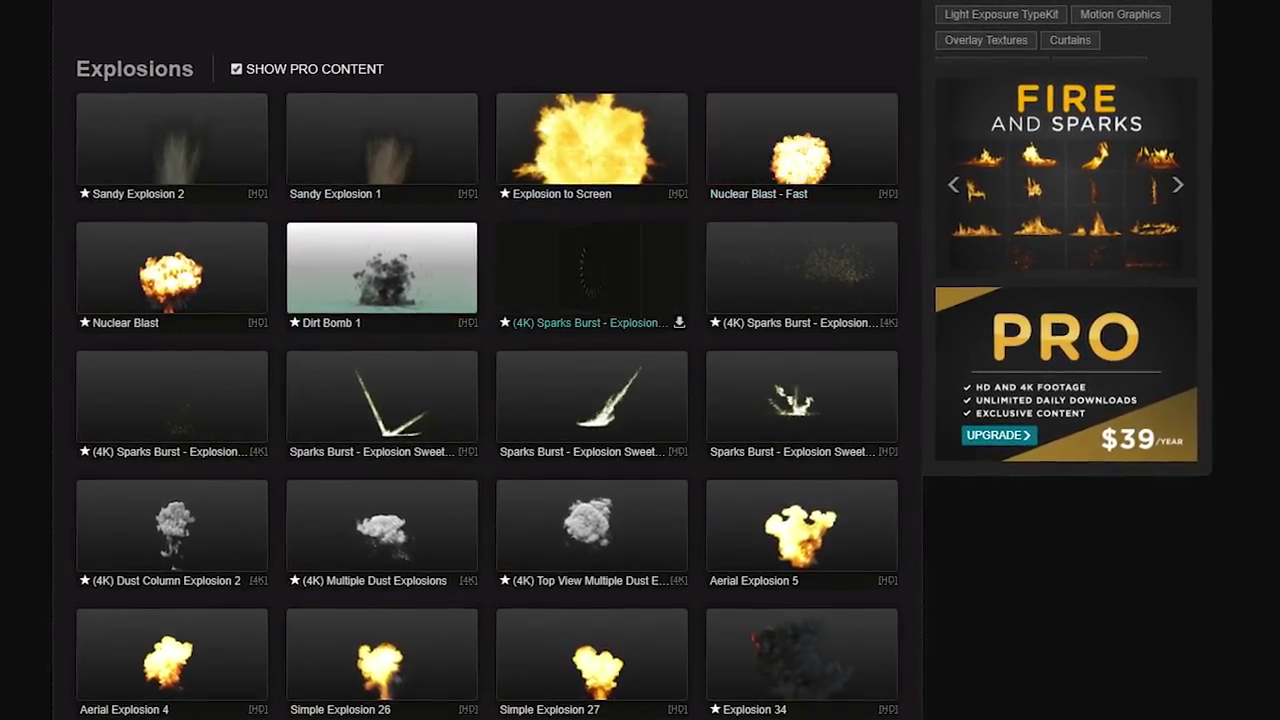
pyautogui.scroll(-20, 640, 585)
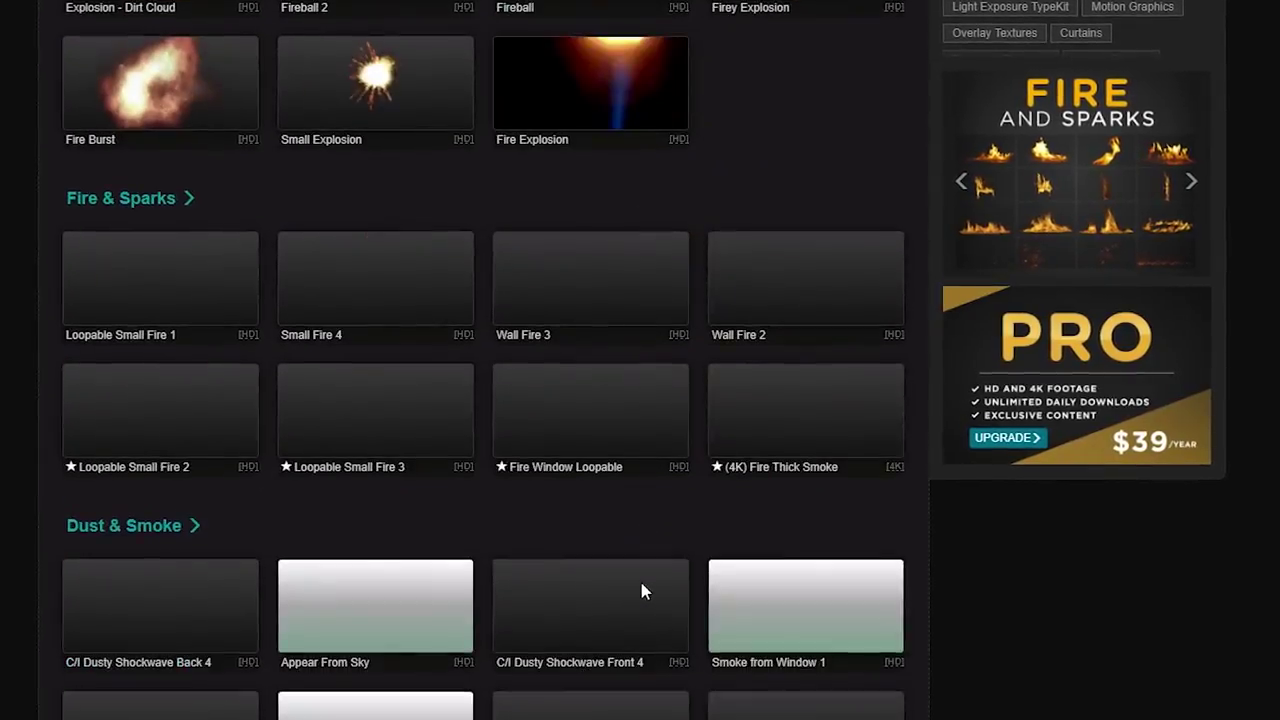
pyautogui.scroll(-2, 640, 600)
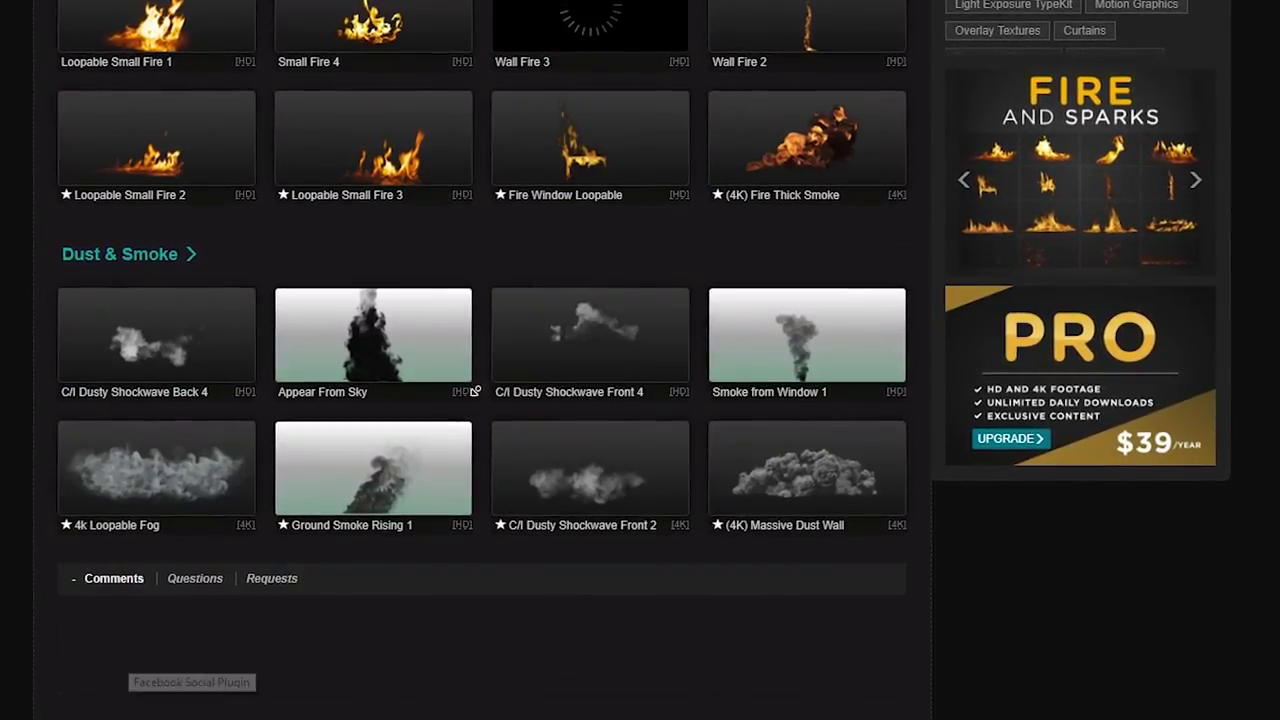
pyautogui.scroll(8, 603, 394)
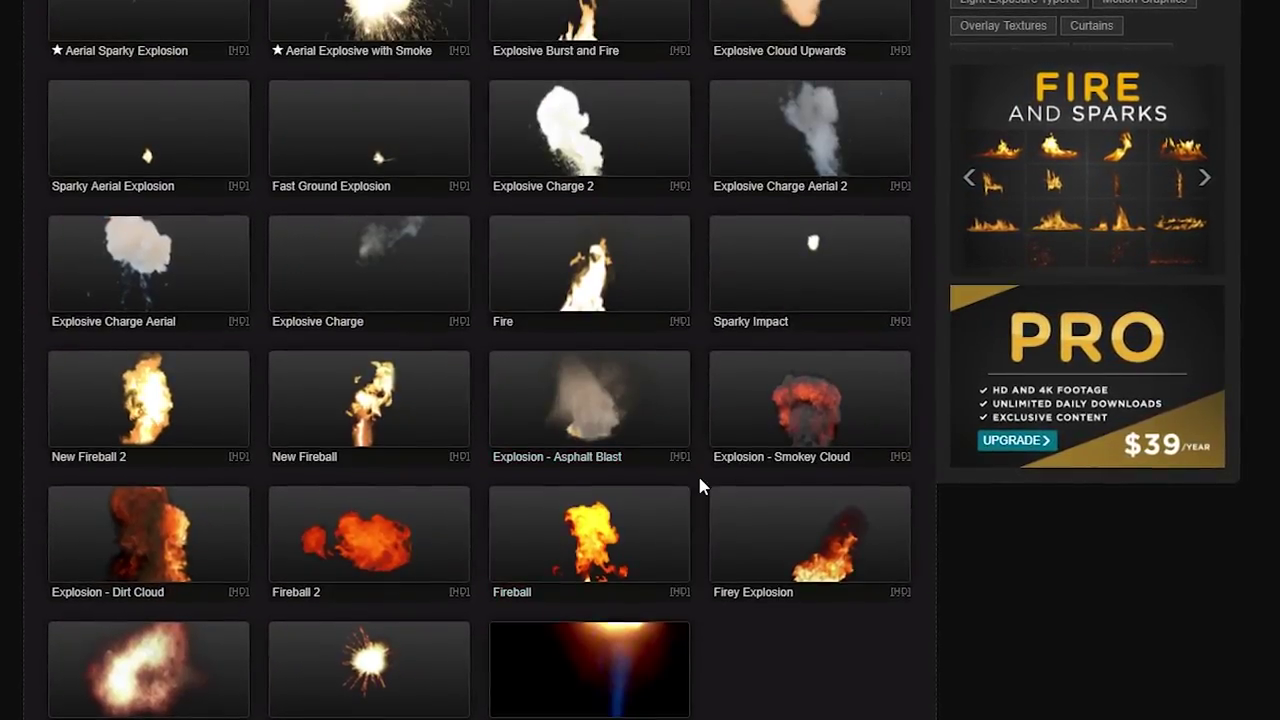
pyautogui.scroll(1, 700, 486)
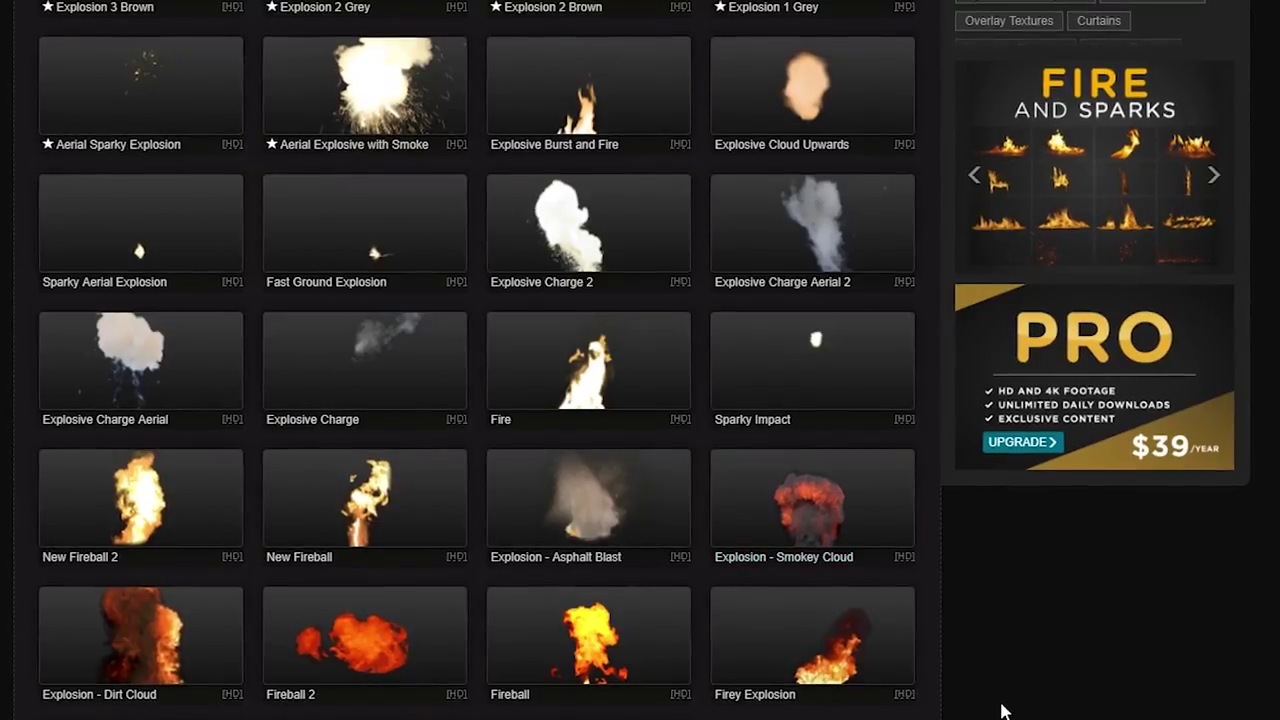
pyautogui.scroll(3, 1005, 712)
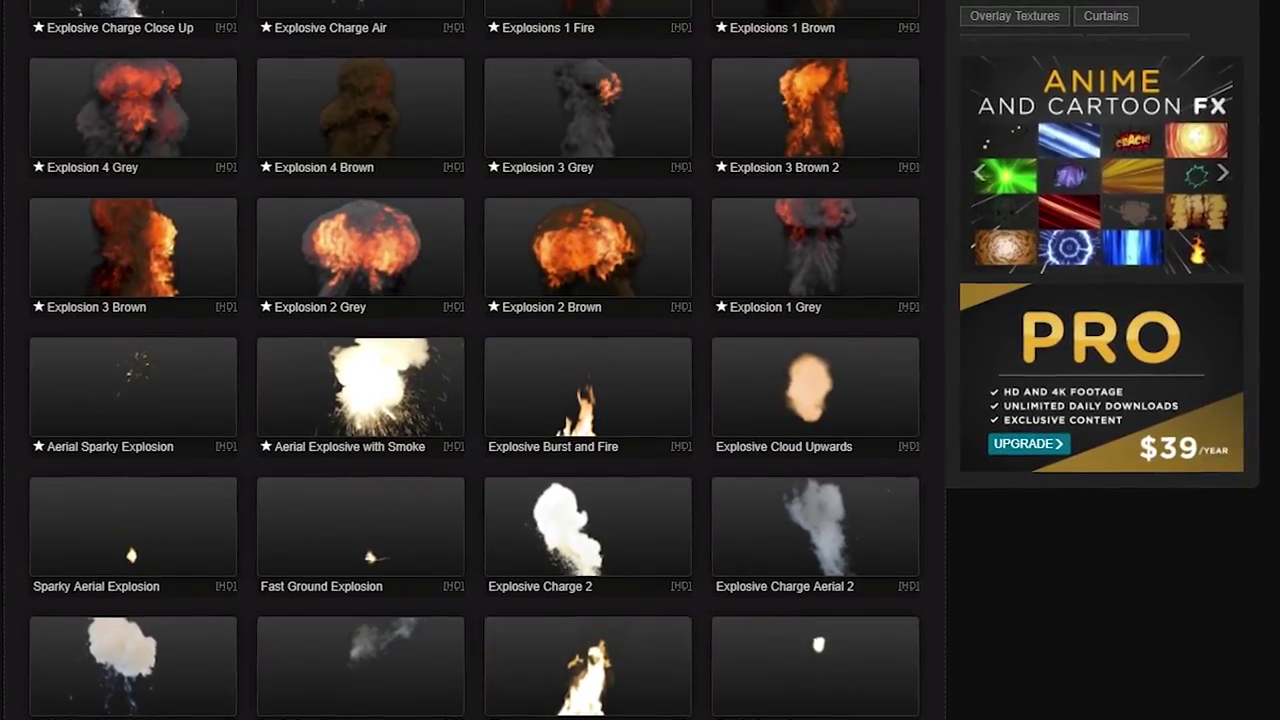
pyautogui.scroll(3, 1034, 677)
pyautogui.scroll(-2, 1034, 677)
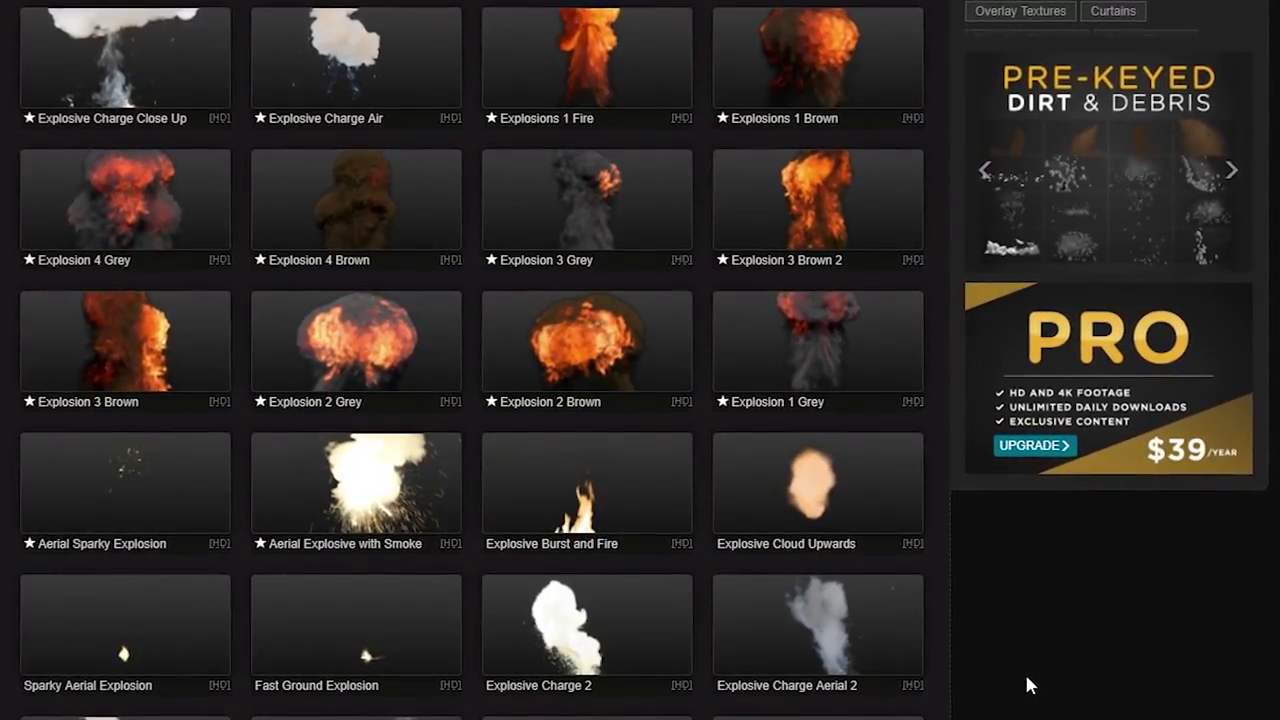
pyautogui.scroll(-5, 1027, 685)
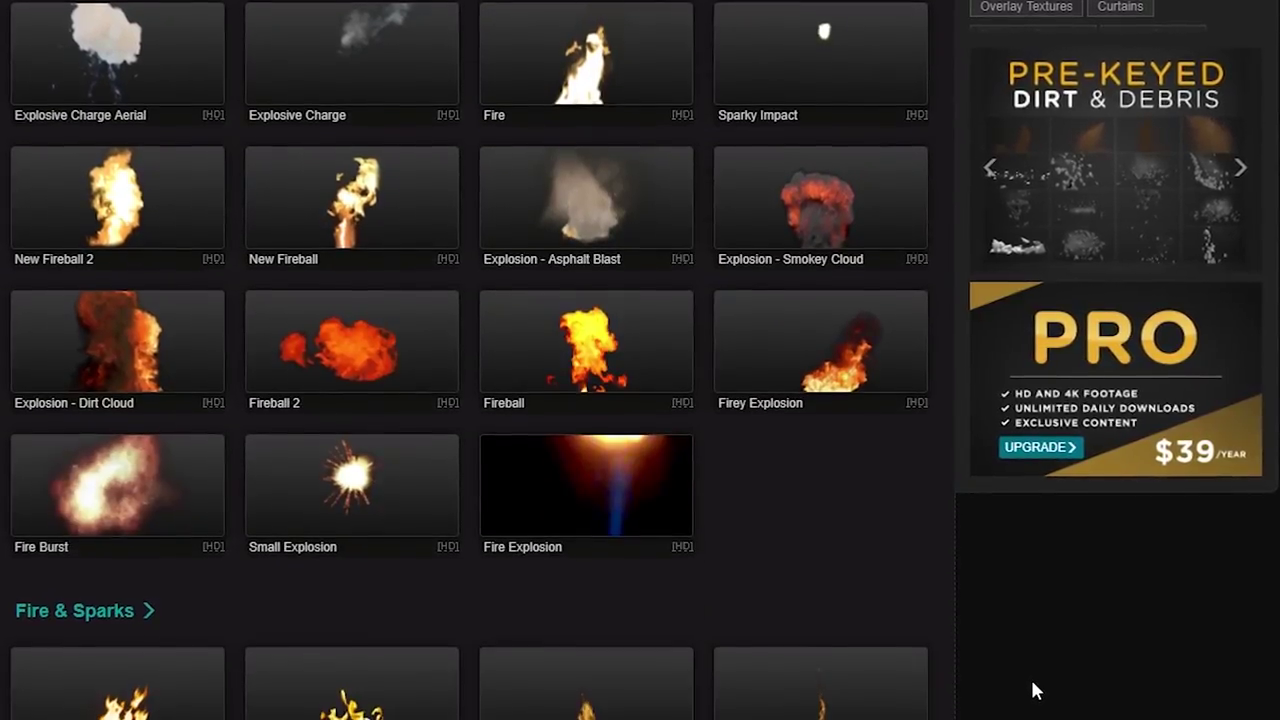
pyautogui.scroll(5, 1034, 680)
pyautogui.scroll(6, 1140, 667)
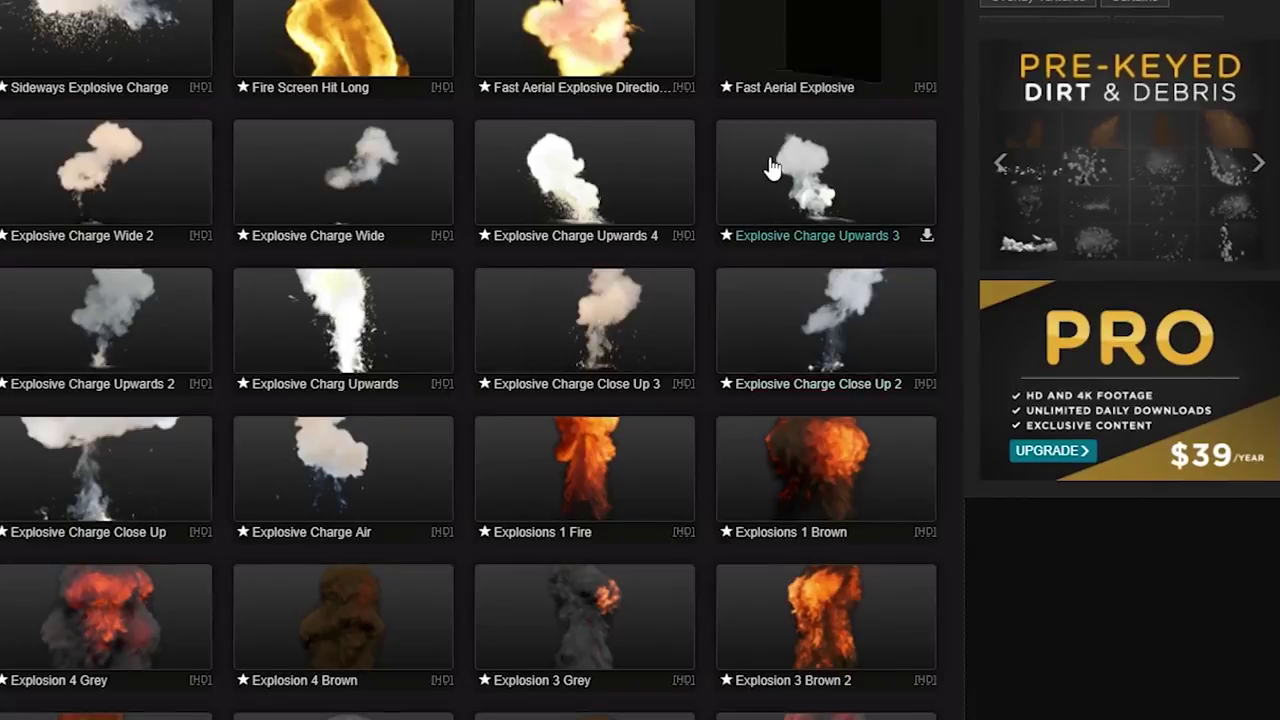
# Step: Preview the Fast Aerial Explosive clip, close it, and look through the explosion clips further down the page
pyautogui.click(834, 25)
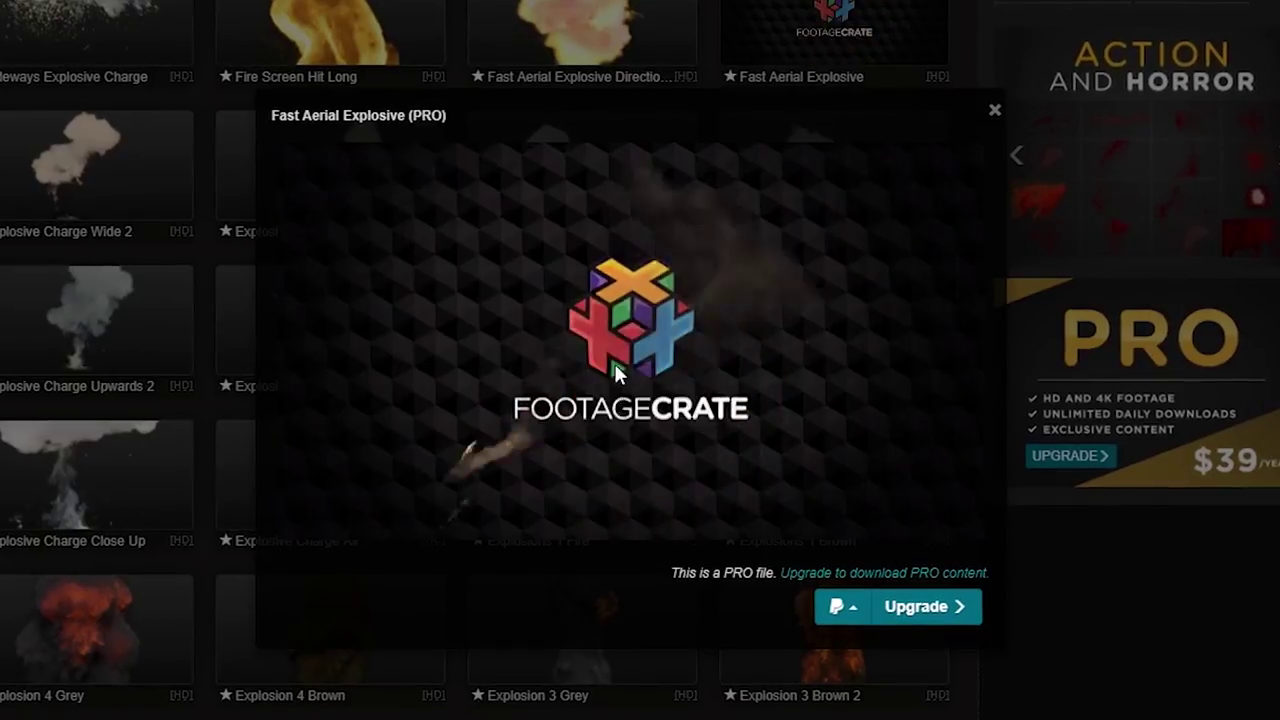
pyautogui.click(995, 110)
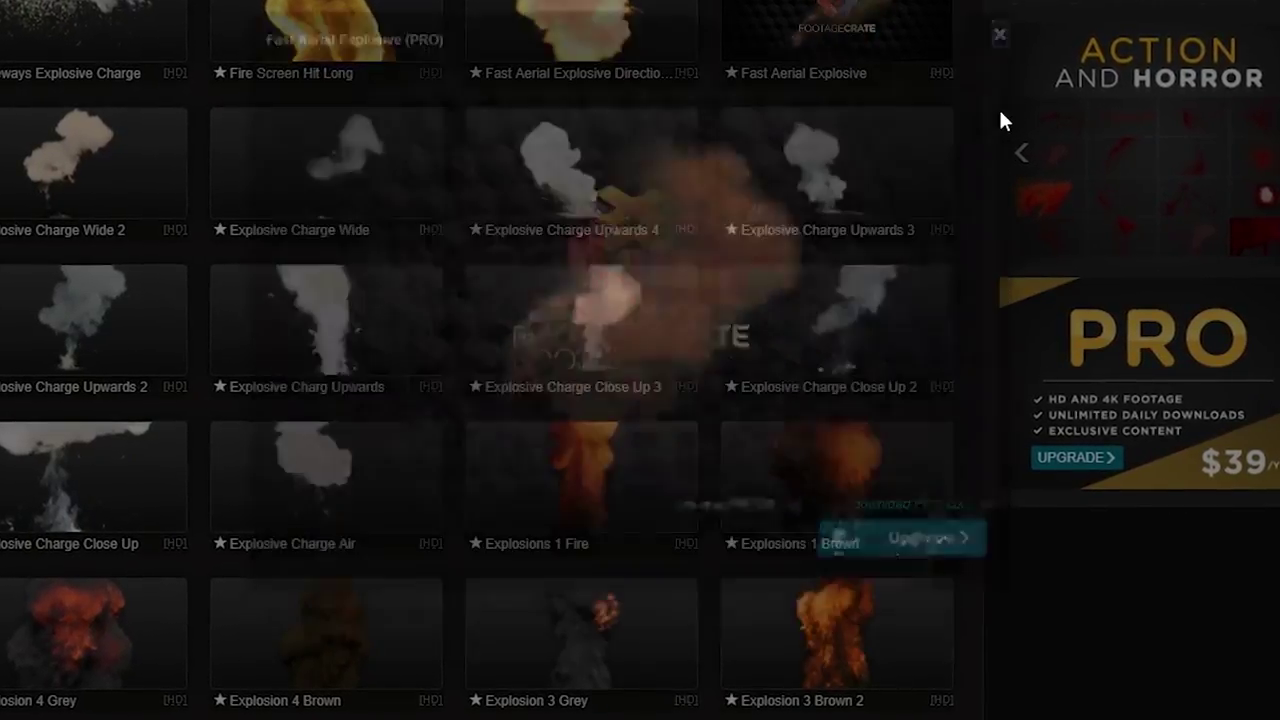
pyautogui.scroll(-5, 63, 547)
pyautogui.click(63, 550)
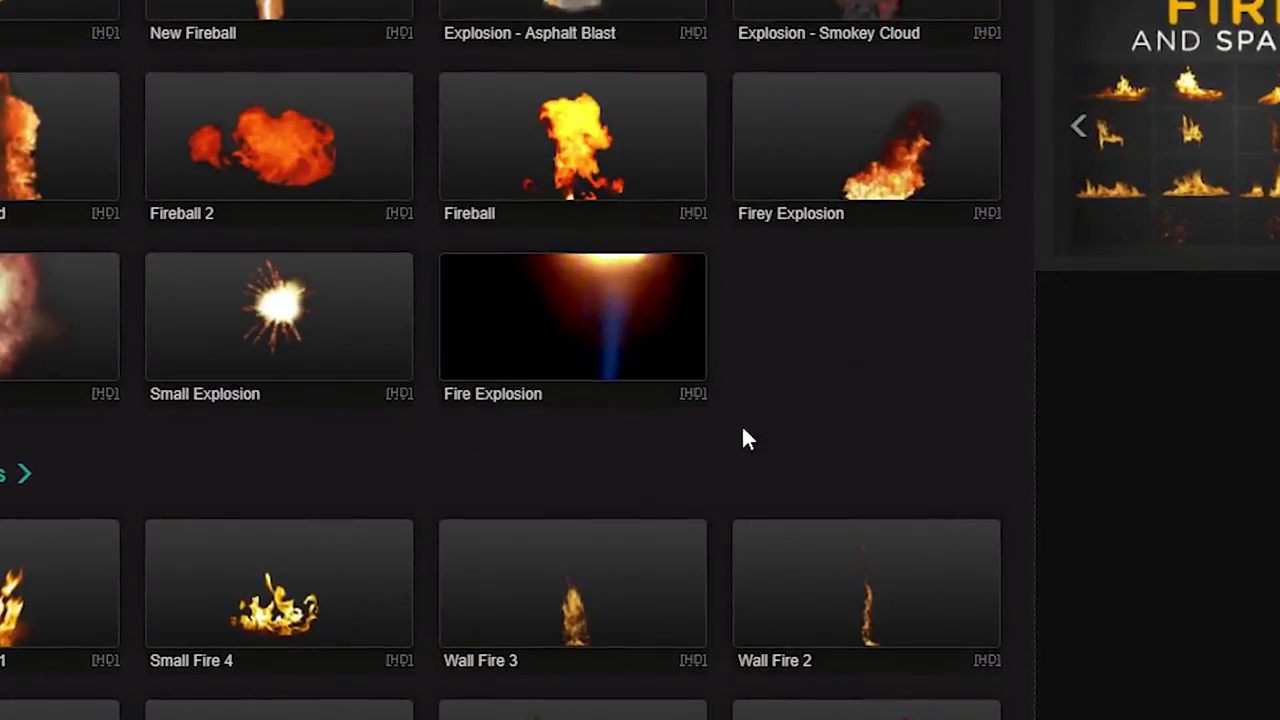
pyautogui.scroll(2, 160, 366)
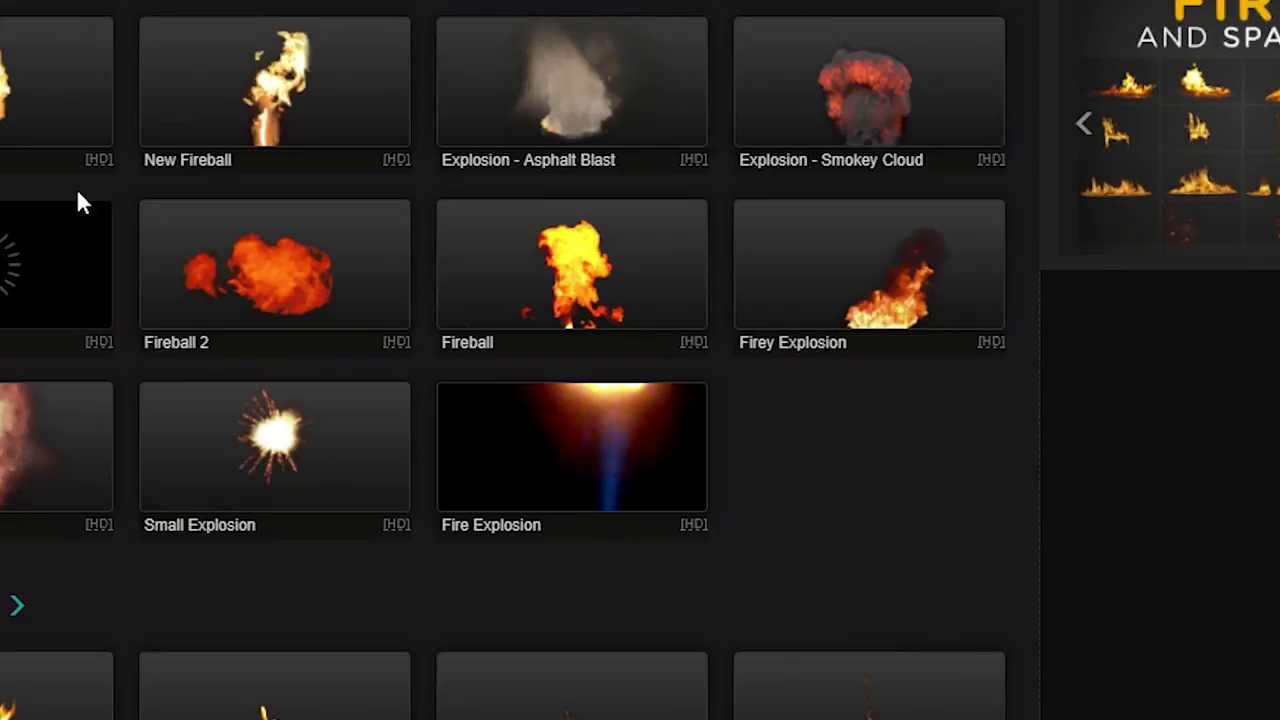
pyautogui.scroll(2, 100, 210)
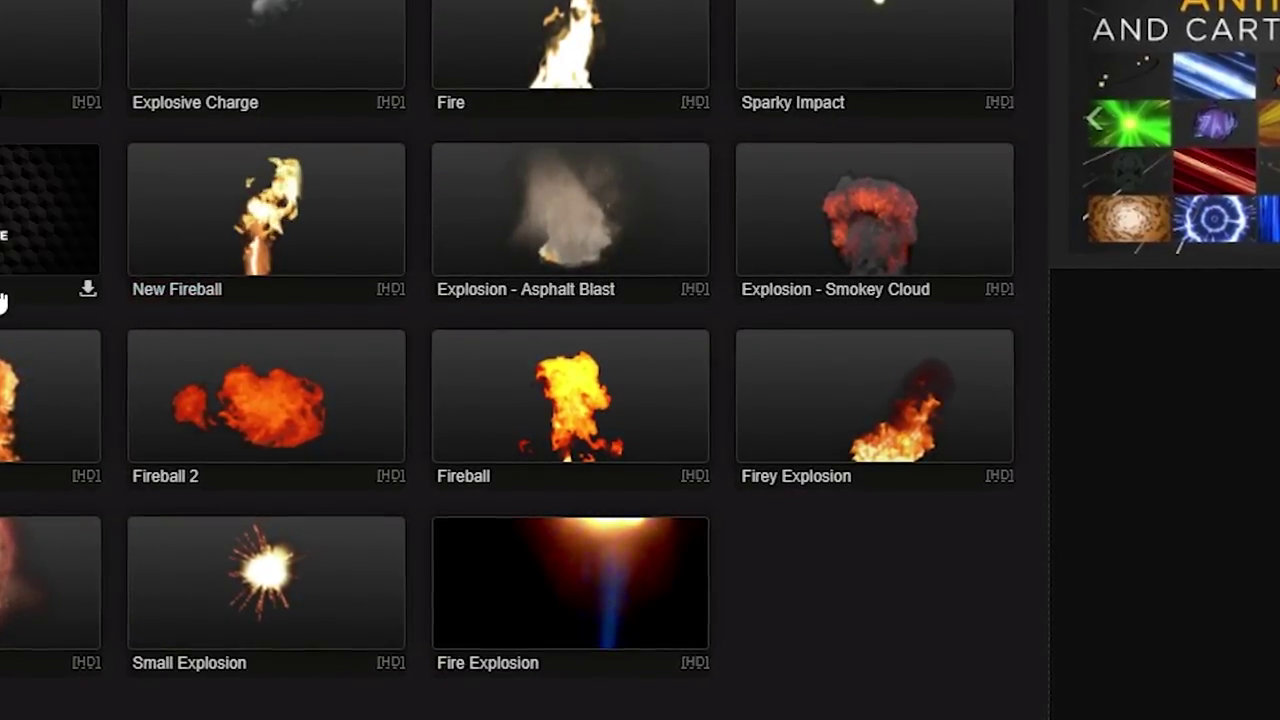
# Step: Preview the New Fireball clip and download the New Fireball 2 clip in HD 1920x1080
pyautogui.click(198, 203)
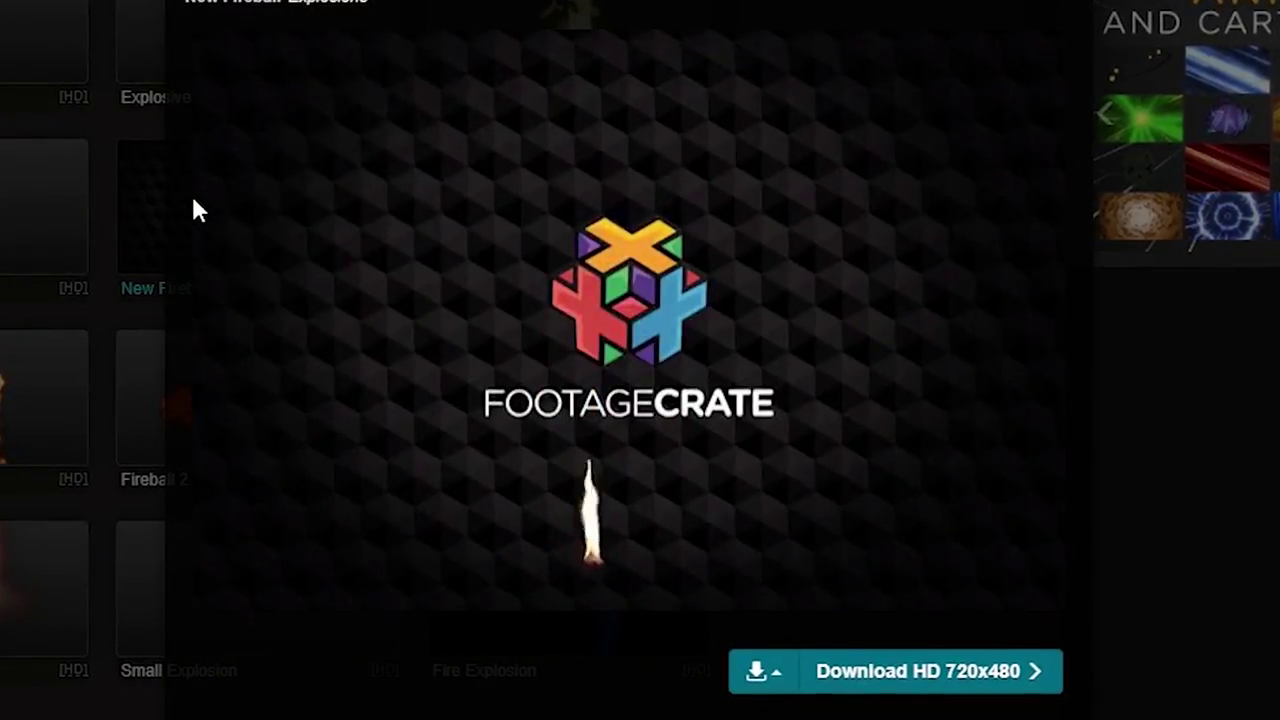
pyautogui.click(140, 205)
pyautogui.click(40, 205)
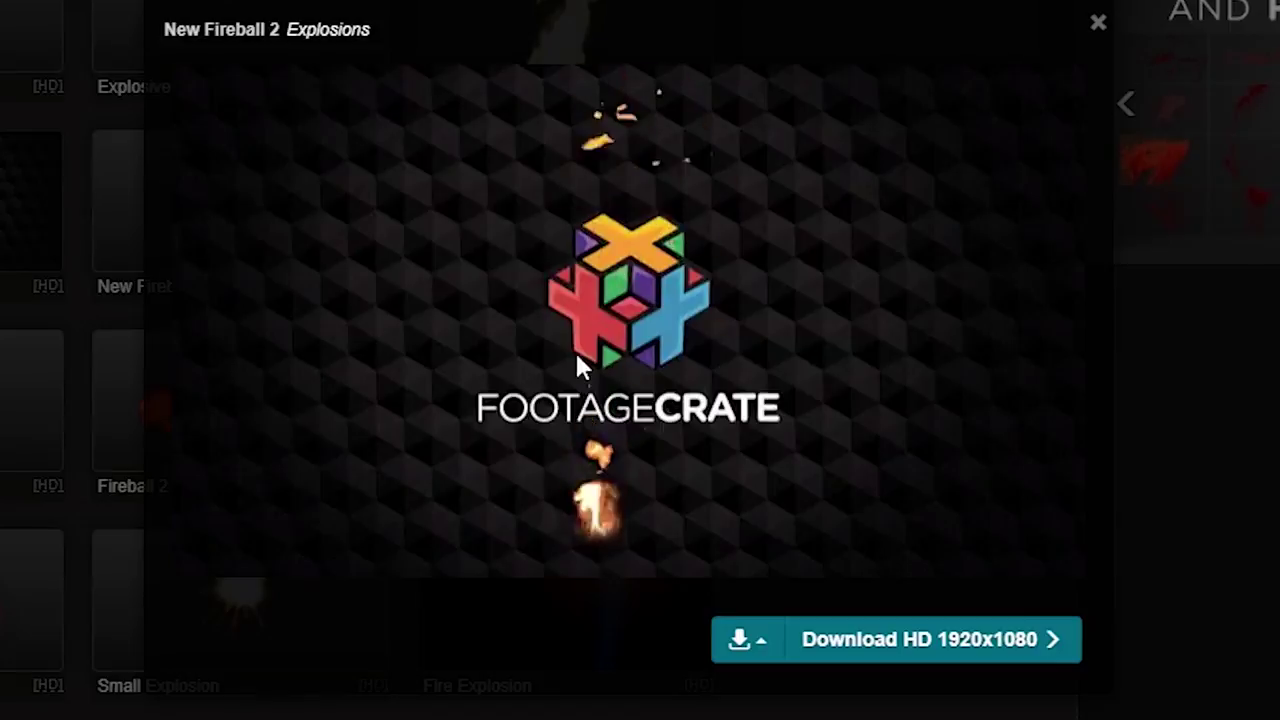
pyautogui.click(885, 655)
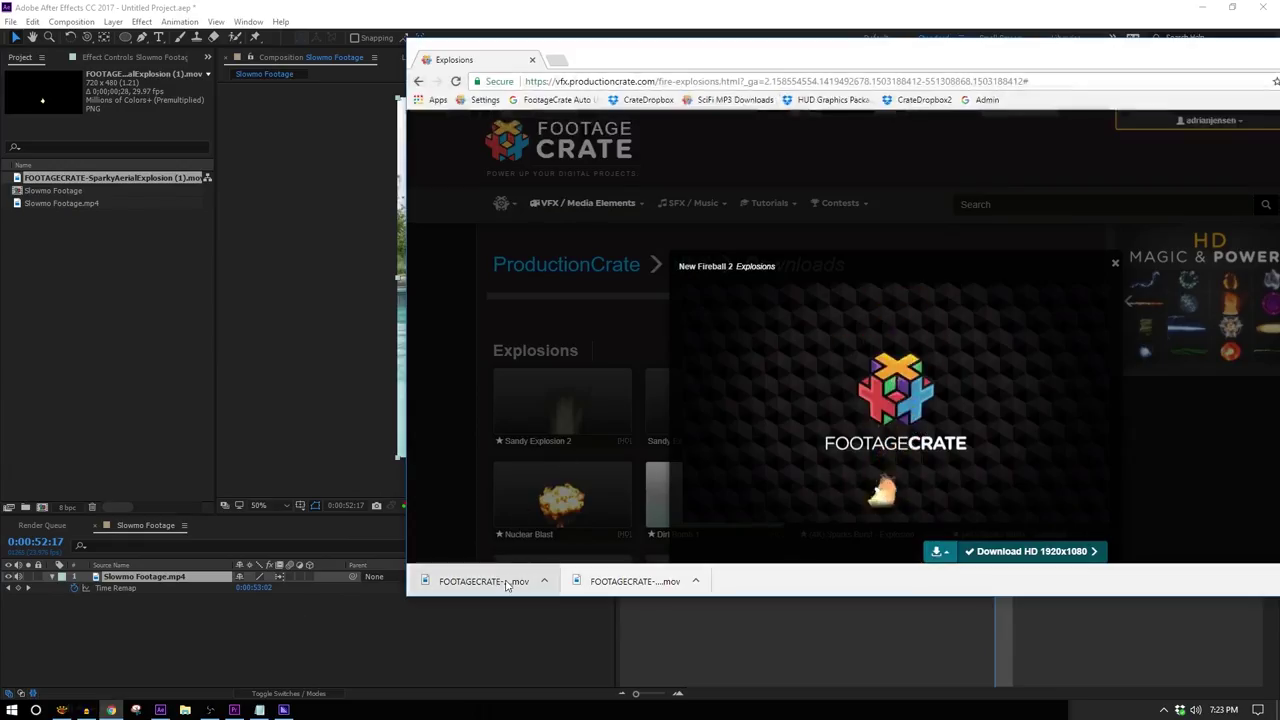
# Step: Import the downloaded fireball clip into After Effects and create a single composition from both explosion clips with Sequence Layers off
pyautogui.moveTo(505, 584); pyautogui.dragTo(145, 310)
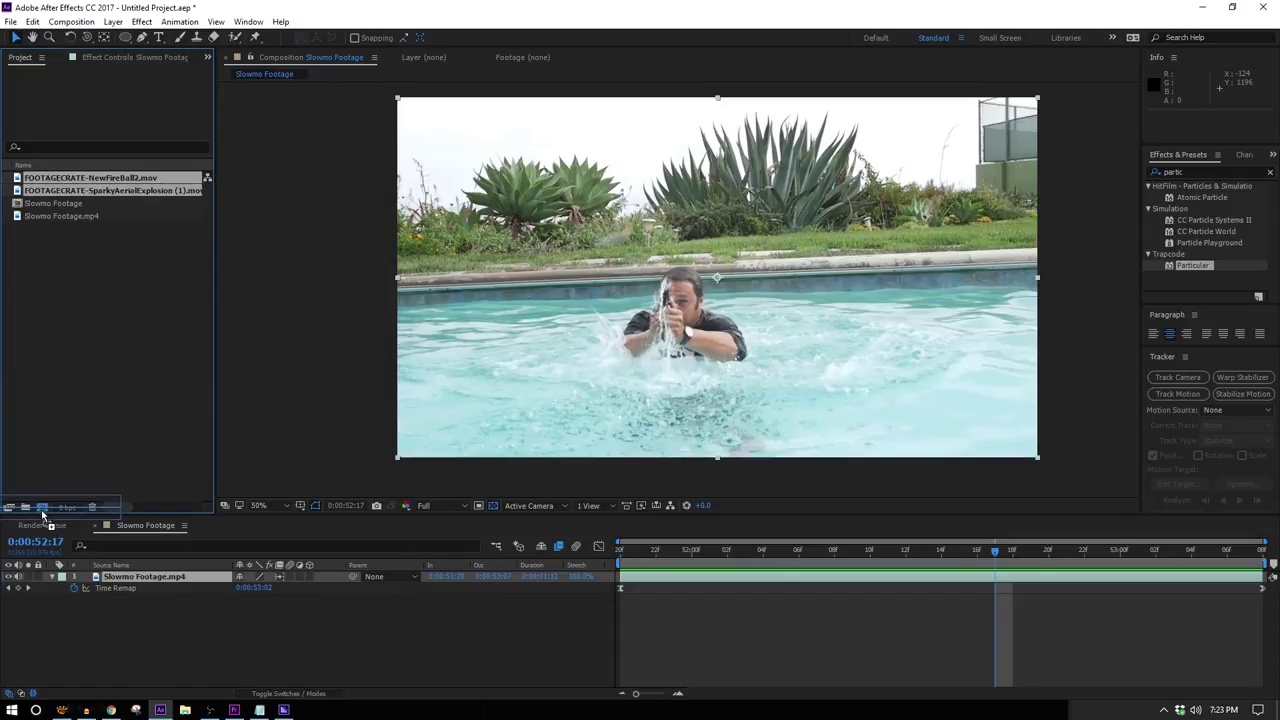
pyautogui.moveTo(42, 513); pyautogui.dragTo(41, 509)
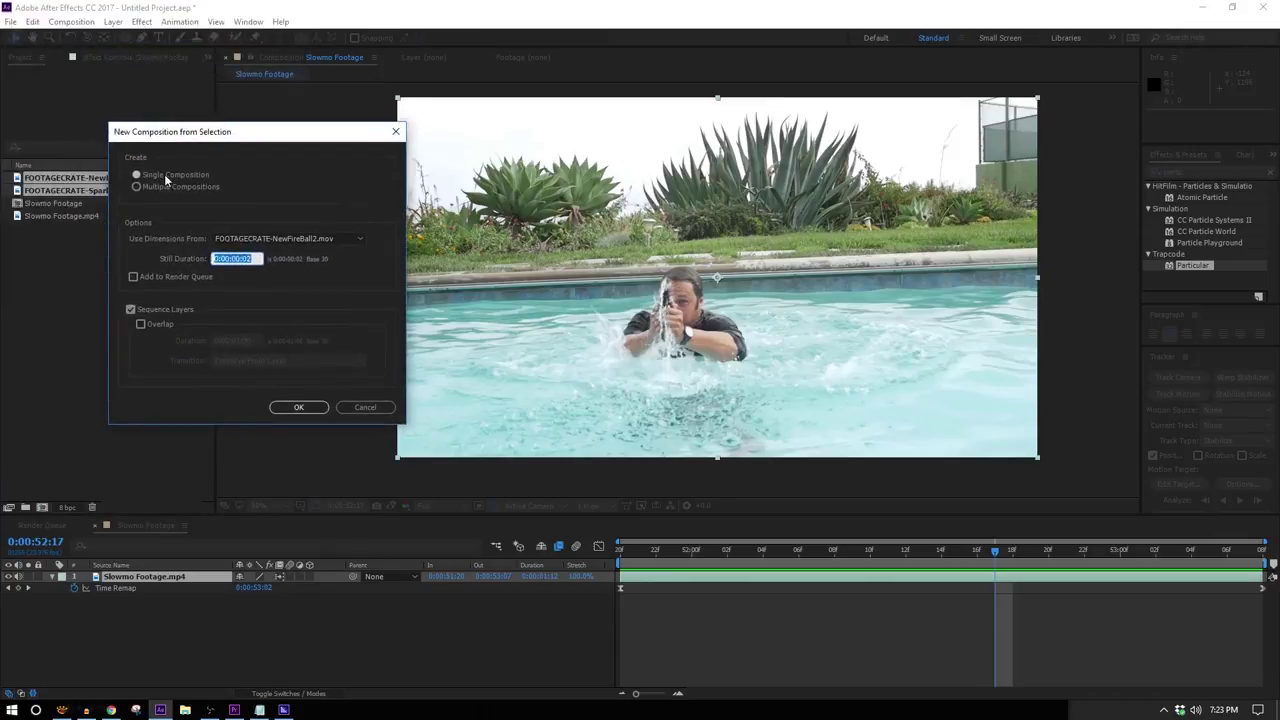
pyautogui.click(163, 309)
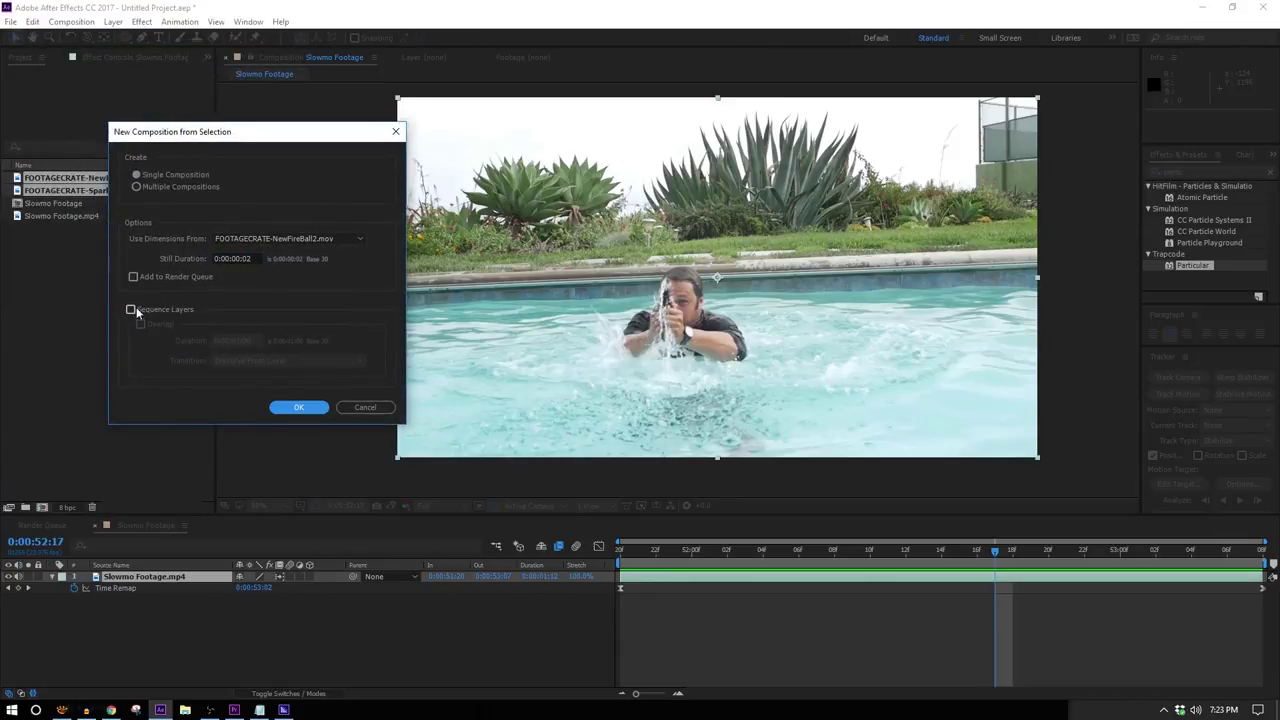
pyautogui.click(304, 412)
# Step: Scrub the new composition, solo the NewFireBall2 layer, and play back the fireball on its own
pyautogui.moveTo(650, 550); pyautogui.dragTo(919, 559)
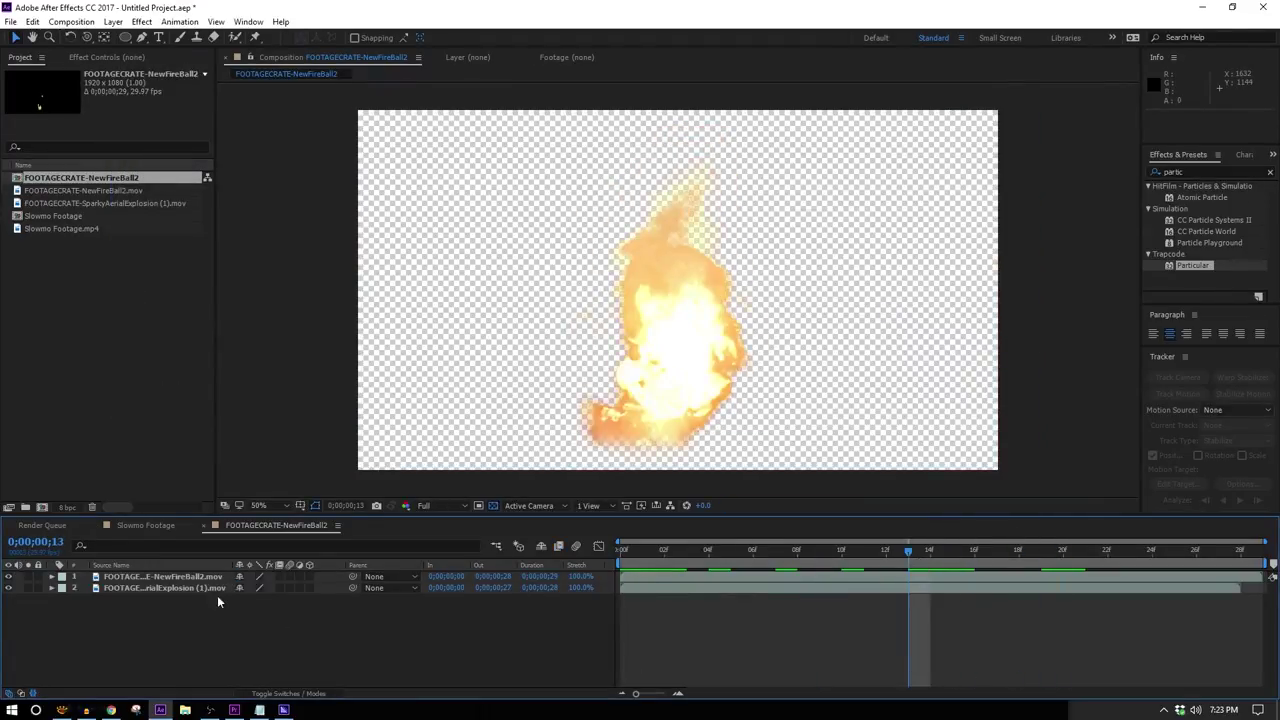
pyautogui.click(180, 588)
pyautogui.click(150, 577)
pyautogui.moveTo(828, 550); pyautogui.dragTo(1014, 484)
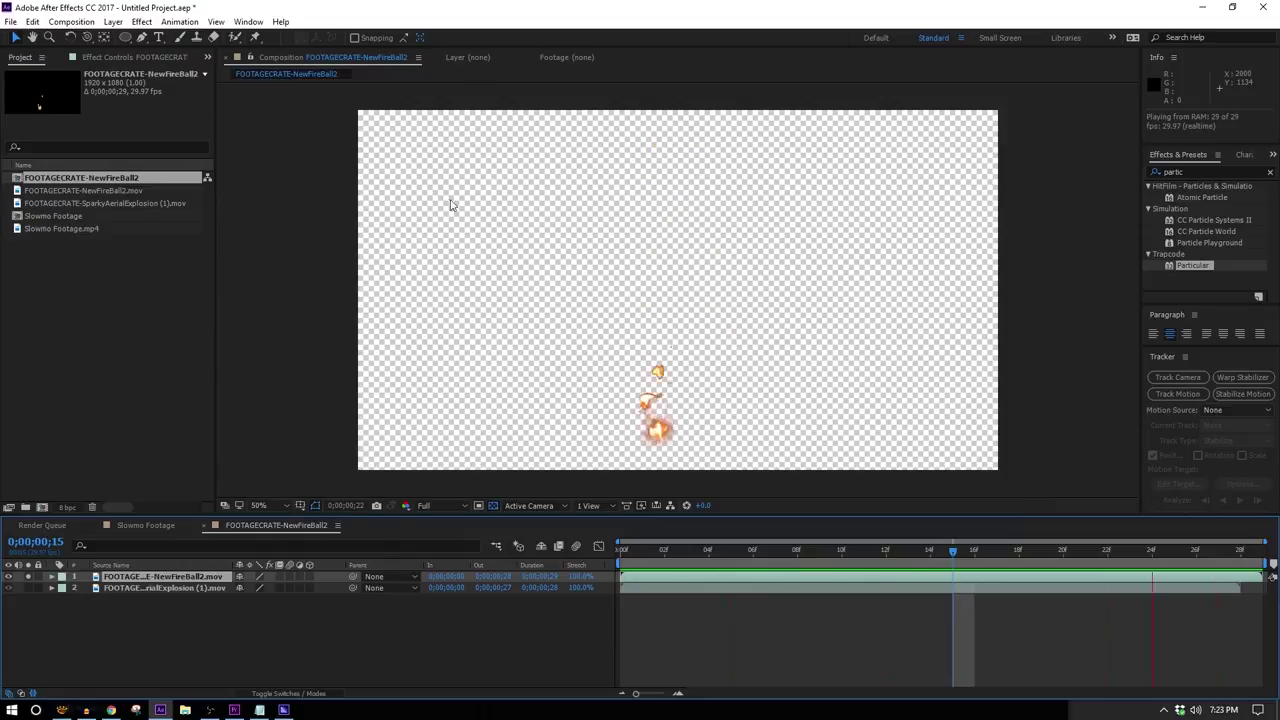
pyautogui.press('space')
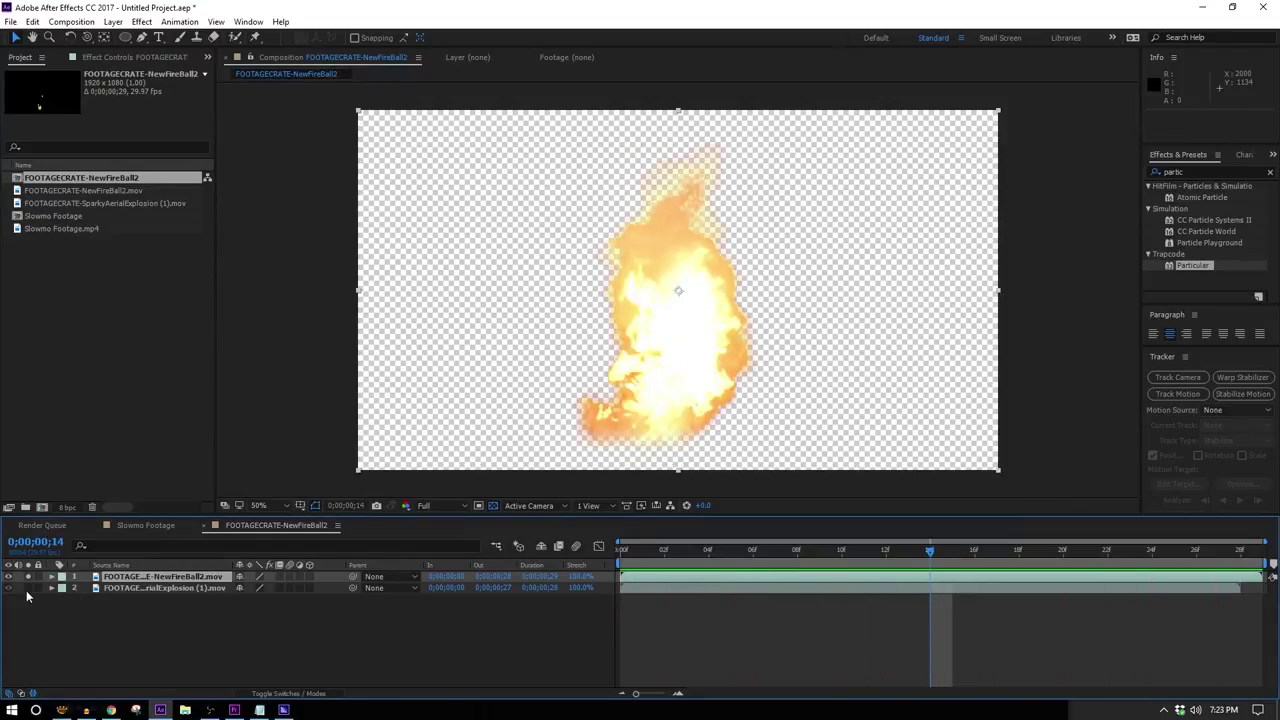
# Step: Solo the SparkyAerialExplosion layer instead of the fireball, play it back, and select it
pyautogui.click(31, 581)
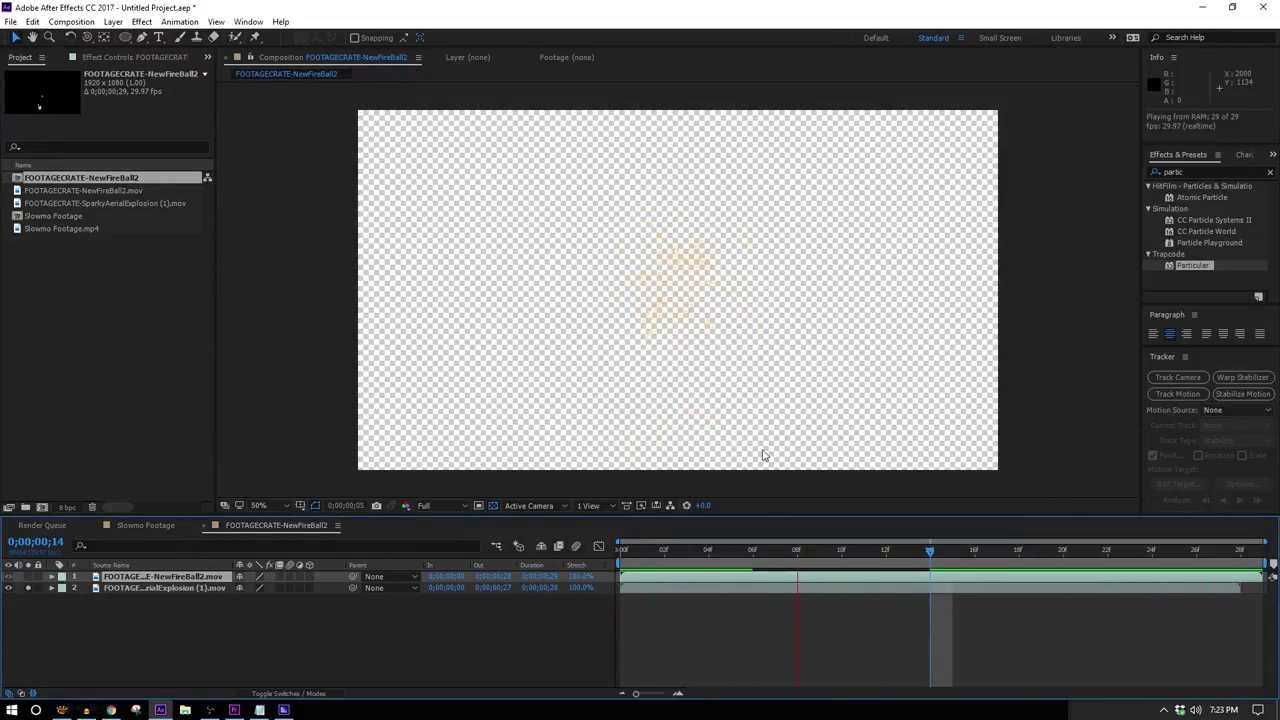
pyautogui.moveTo(774, 565); pyautogui.dragTo(752, 552)
pyautogui.click(175, 590)
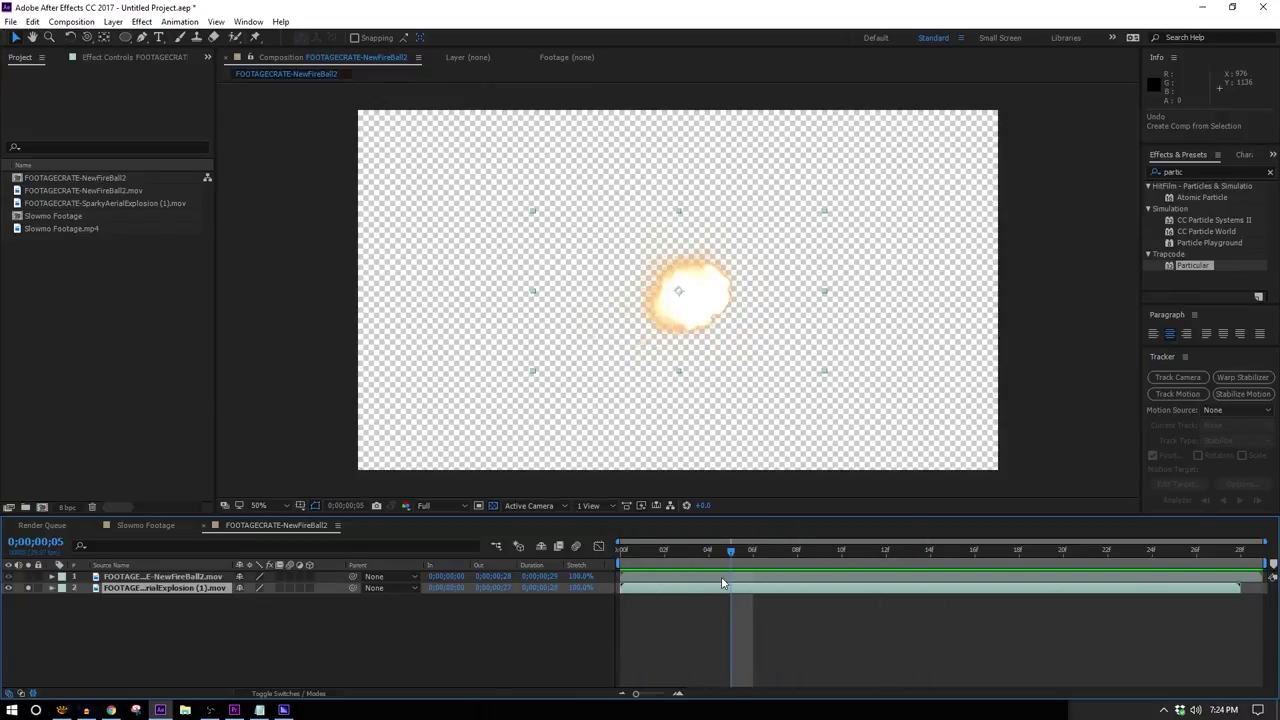
# Step: Try scaling the SparkyAerialExplosion layer up to 228% to fill the frame, and undo the scaling
pyautogui.moveTo(533, 373); pyautogui.dragTo(347, 530)
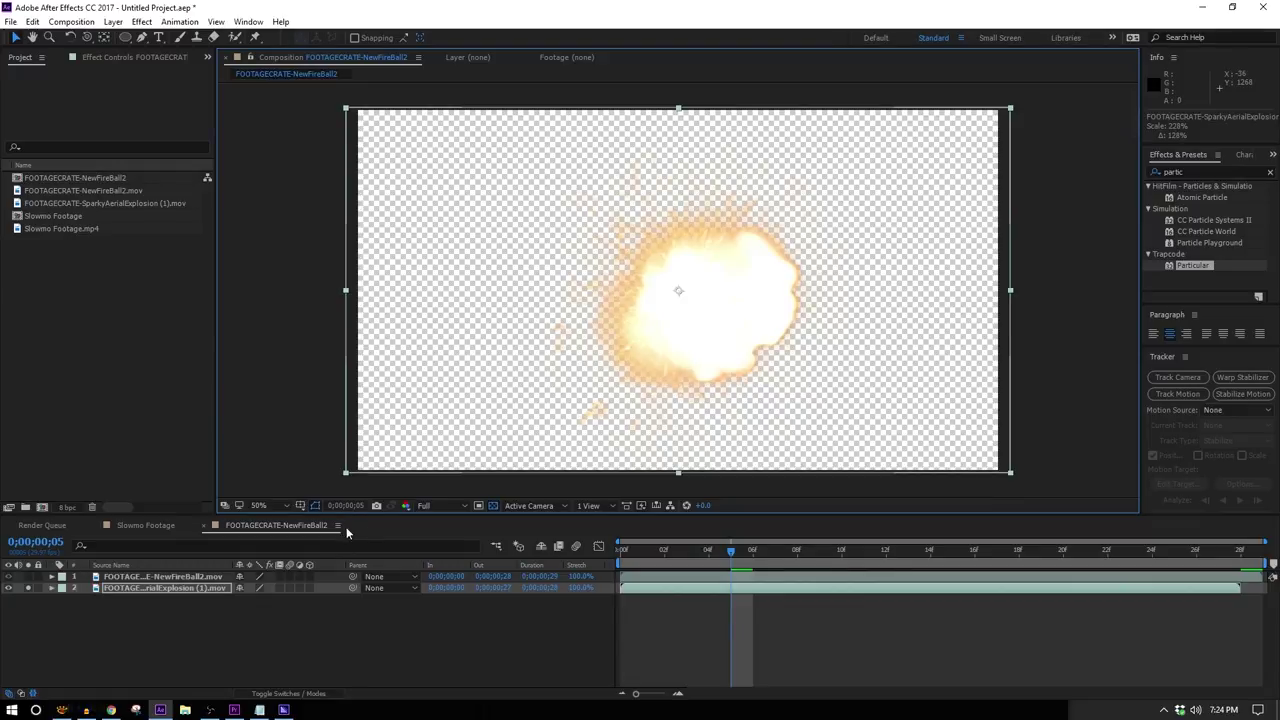
pyautogui.hotkey('ctrl', 'z')
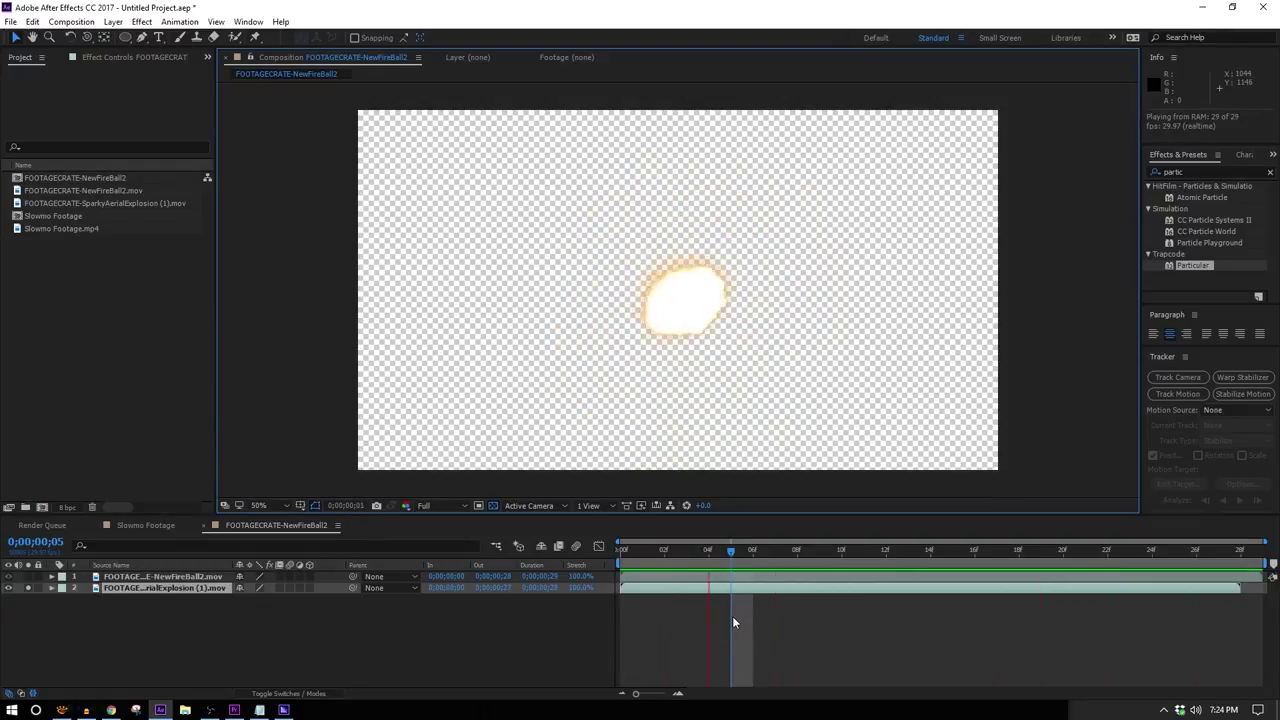
# Step: At frame 3 of the explosion, turn off the transparency grid and show the Title/Action Safe guides
pyautogui.click(733, 555)
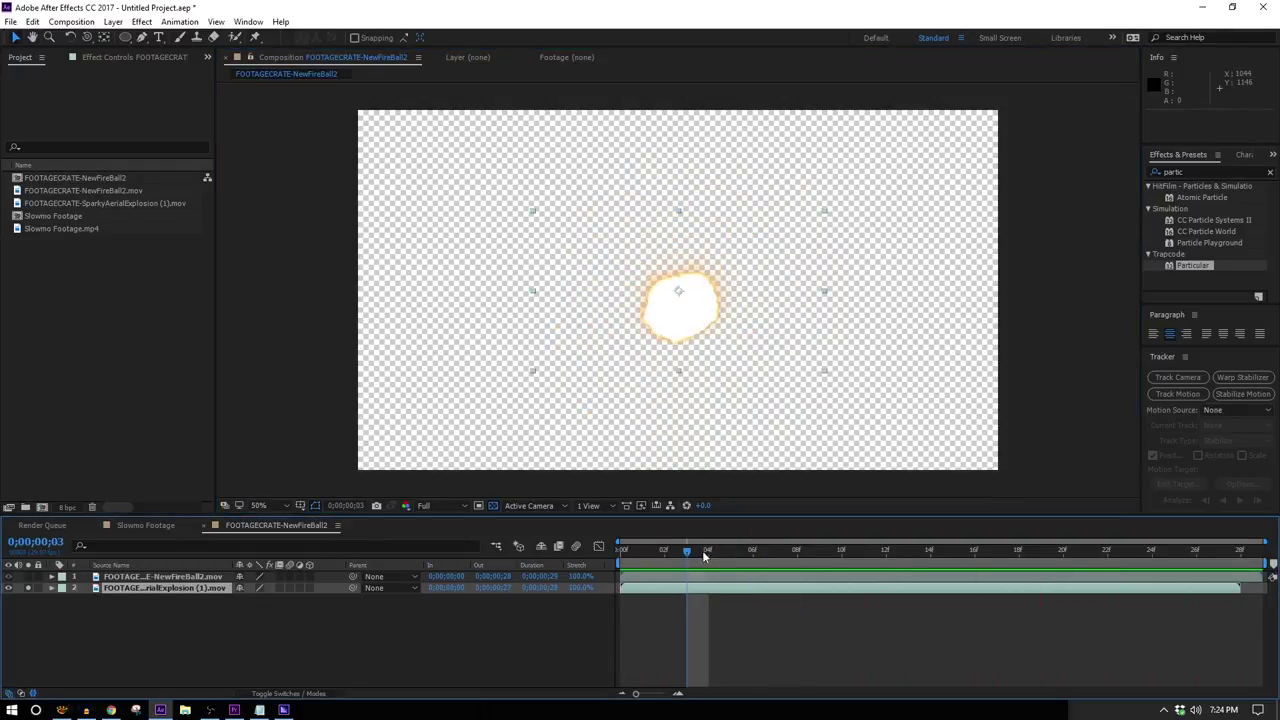
pyautogui.click(497, 506)
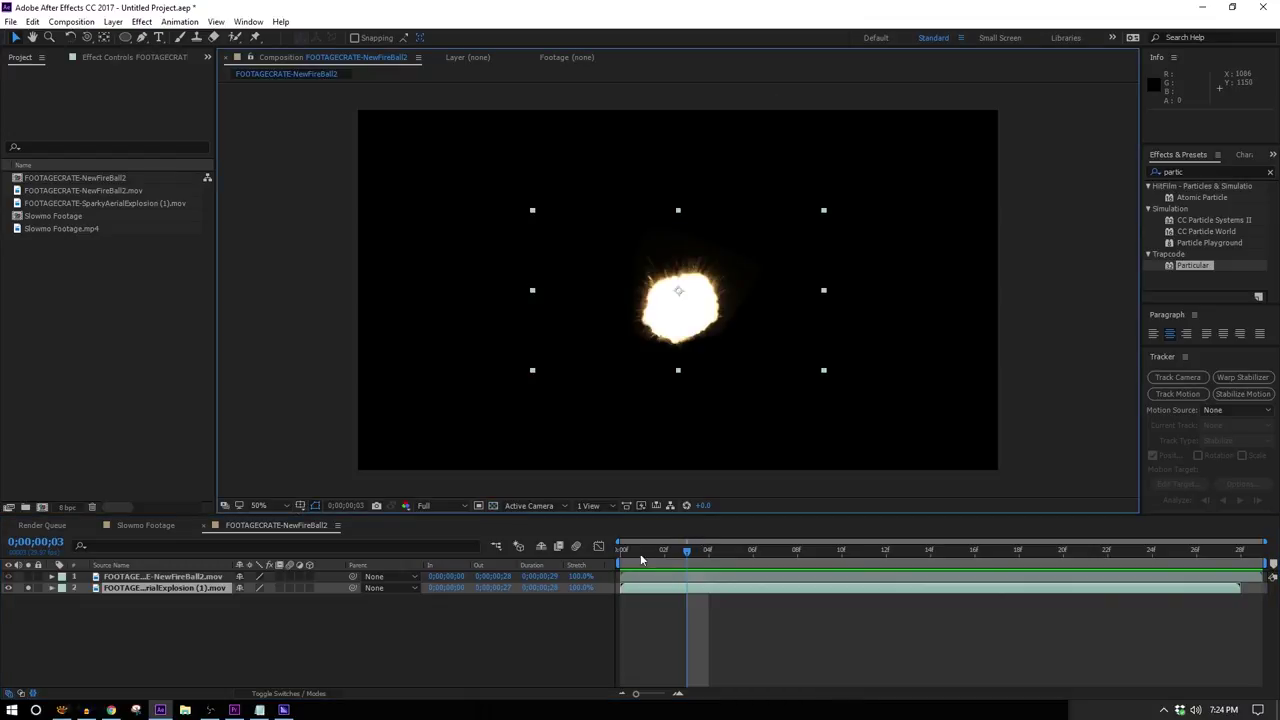
pyautogui.click(301, 506)
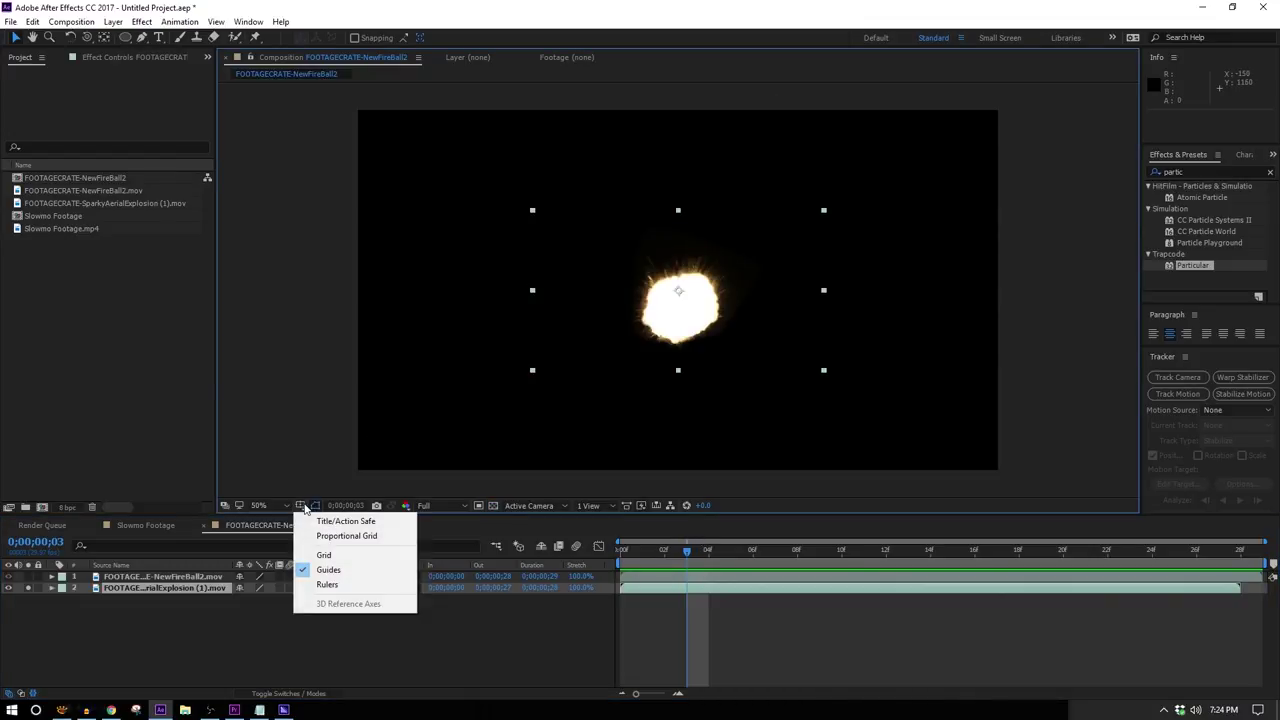
pyautogui.click(308, 531)
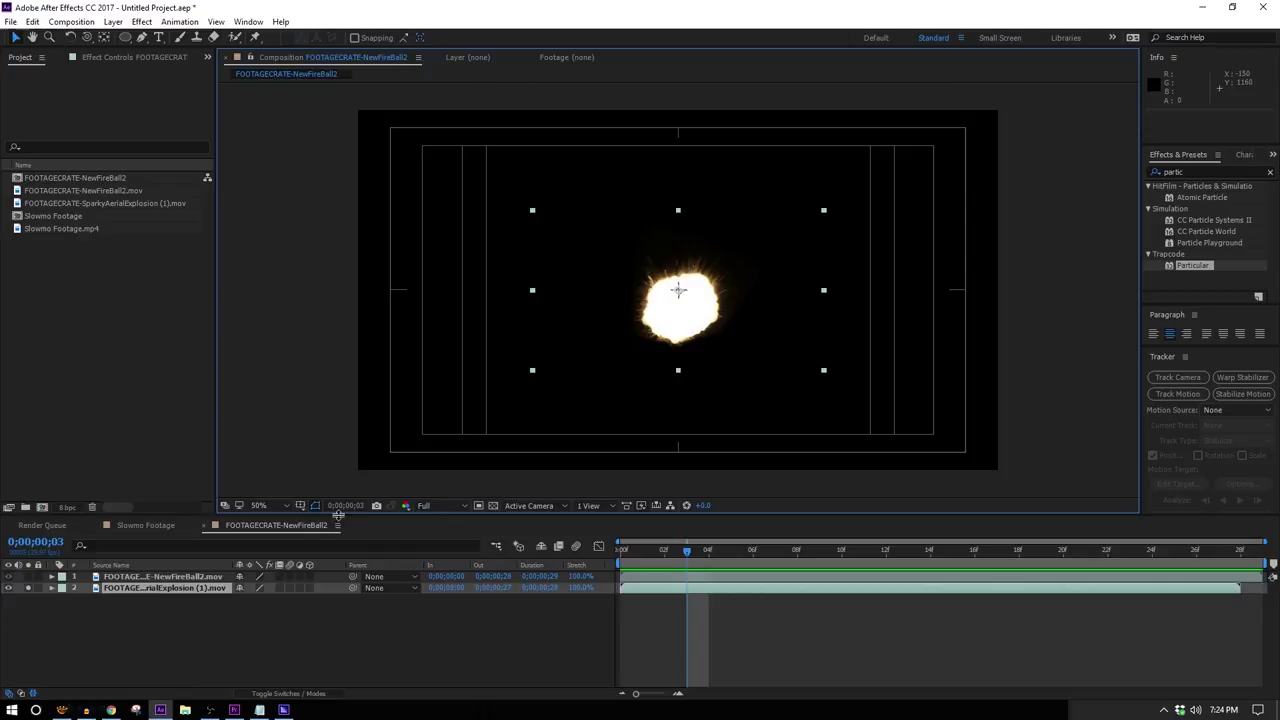
pyautogui.scroll(4, 682, 292)
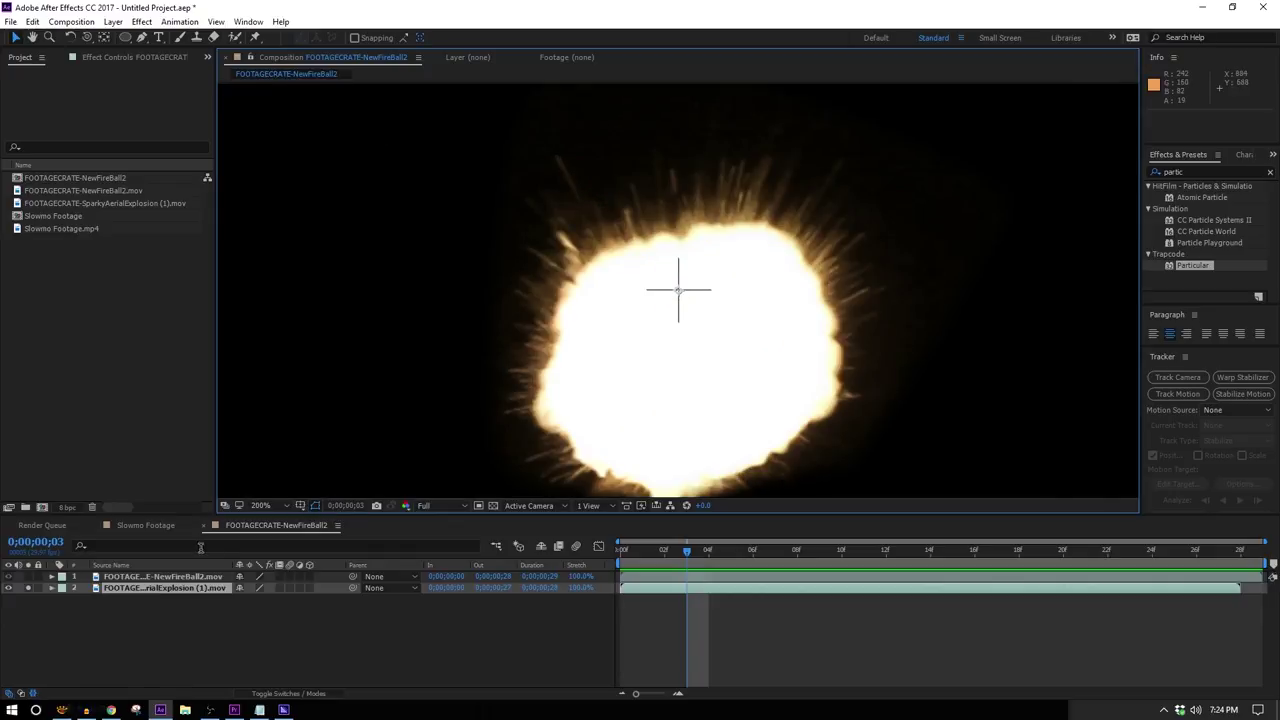
# Step: Play back the SparkyAerialExplosion layer at 100% magnification
pyautogui.scroll(-2, 697, 284)
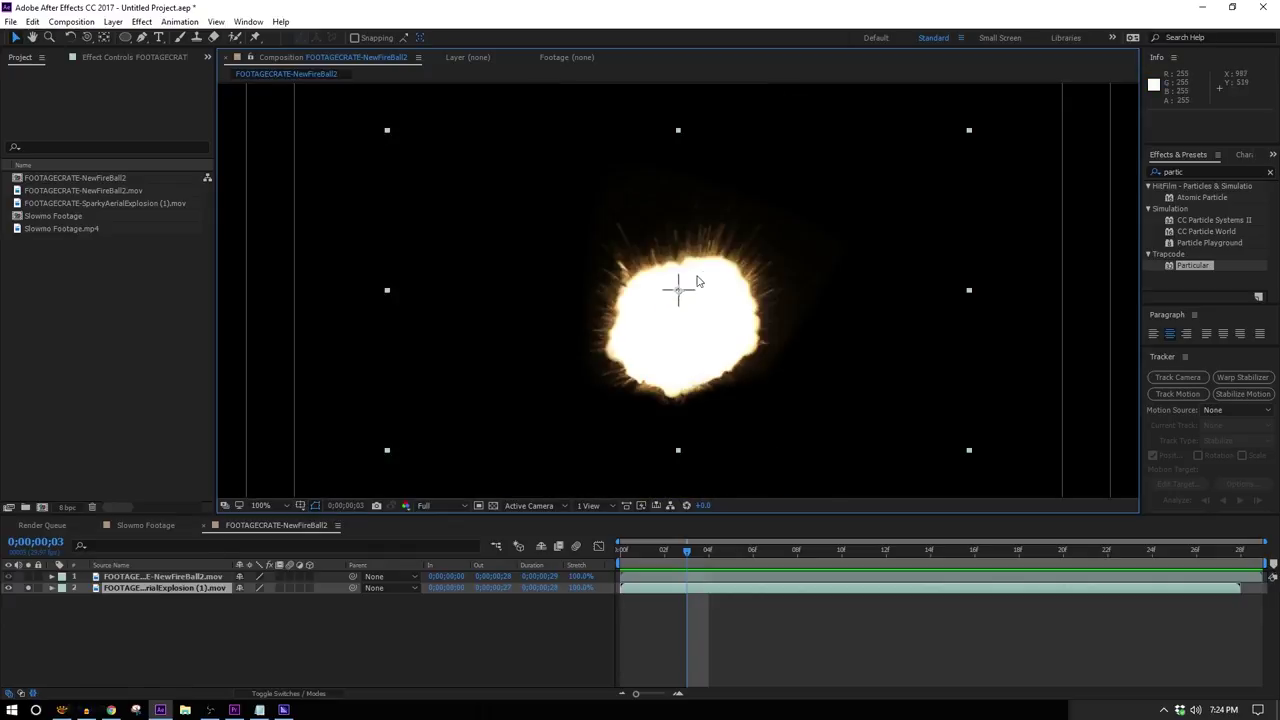
pyautogui.press('space')
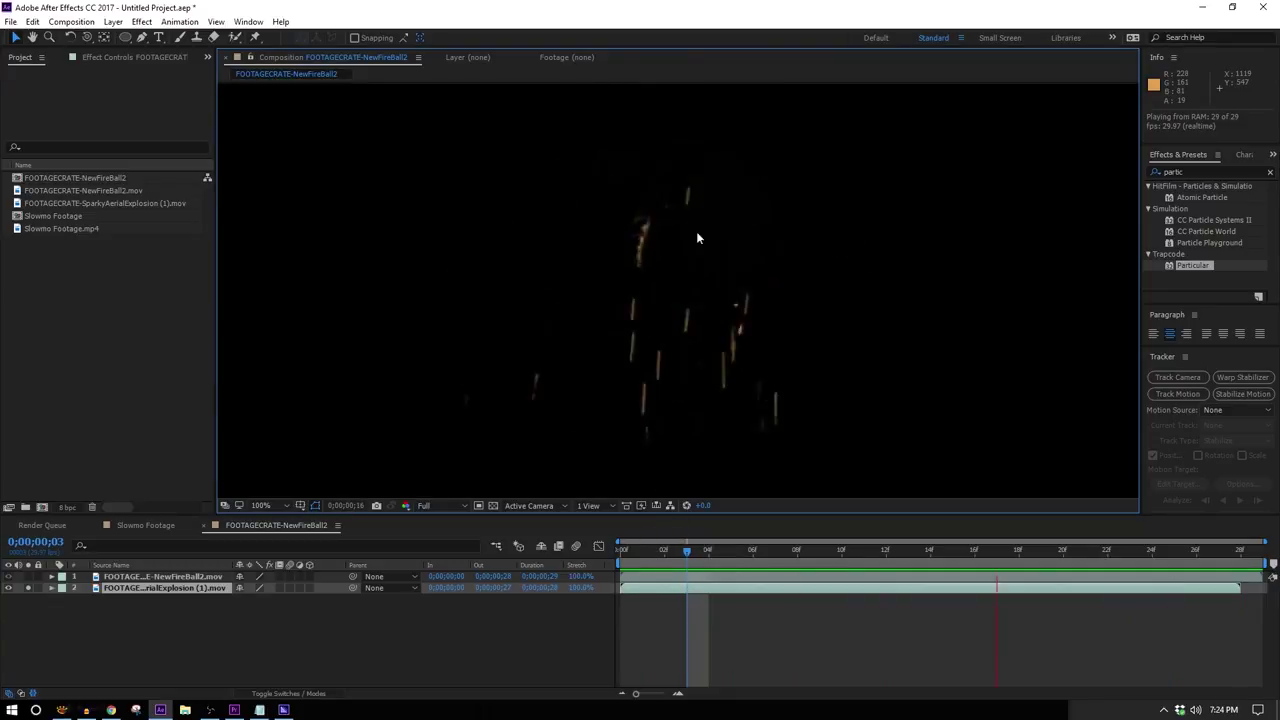
pyautogui.press('space')
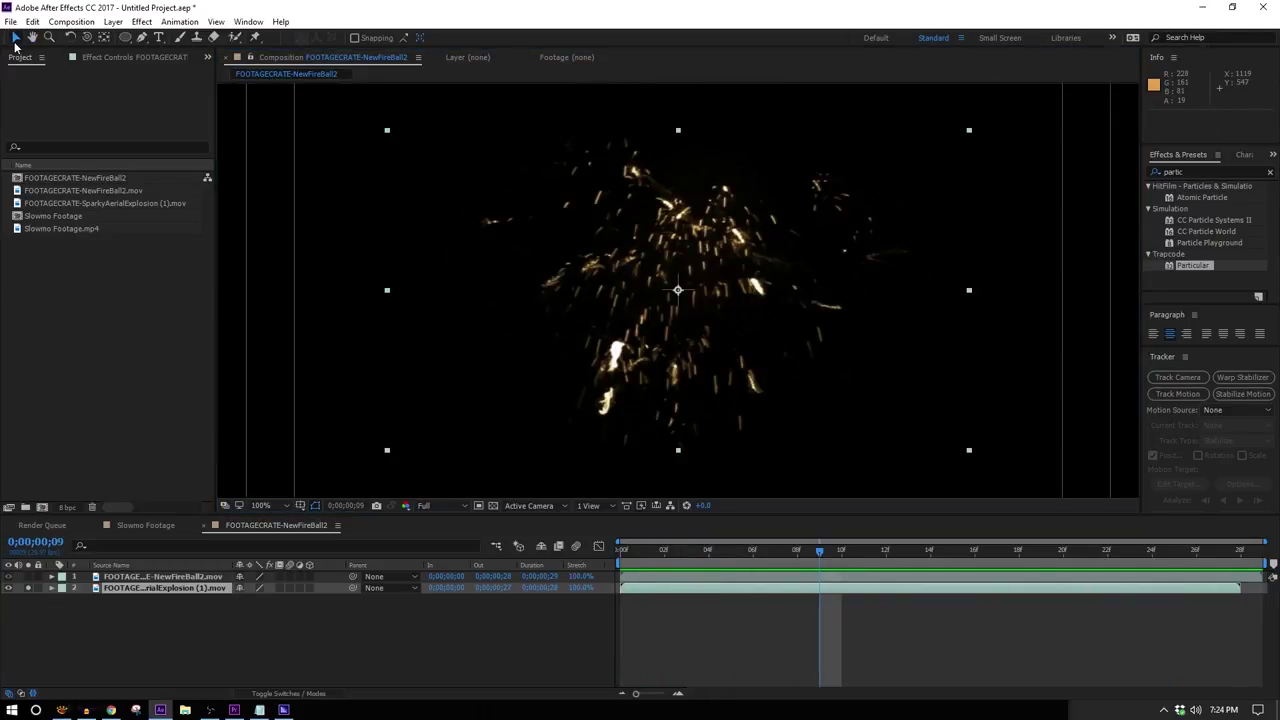
# Step: At frame 0, move the SparkyAerialExplosion layer to about 968, 439 so the flame sits on the centre mark, and start keyframing its Position
pyautogui.press('Home')
pyautogui.moveTo(692, 398); pyautogui.dragTo(700, 338)
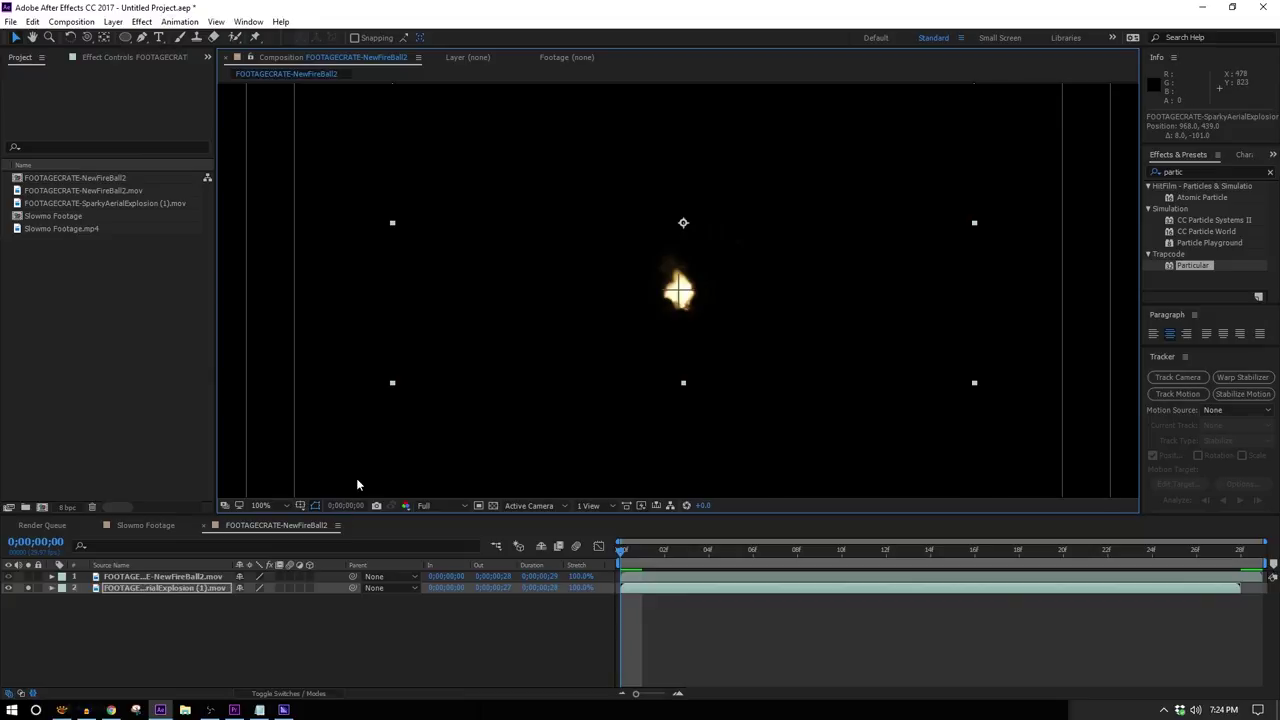
pyautogui.click(86, 598)
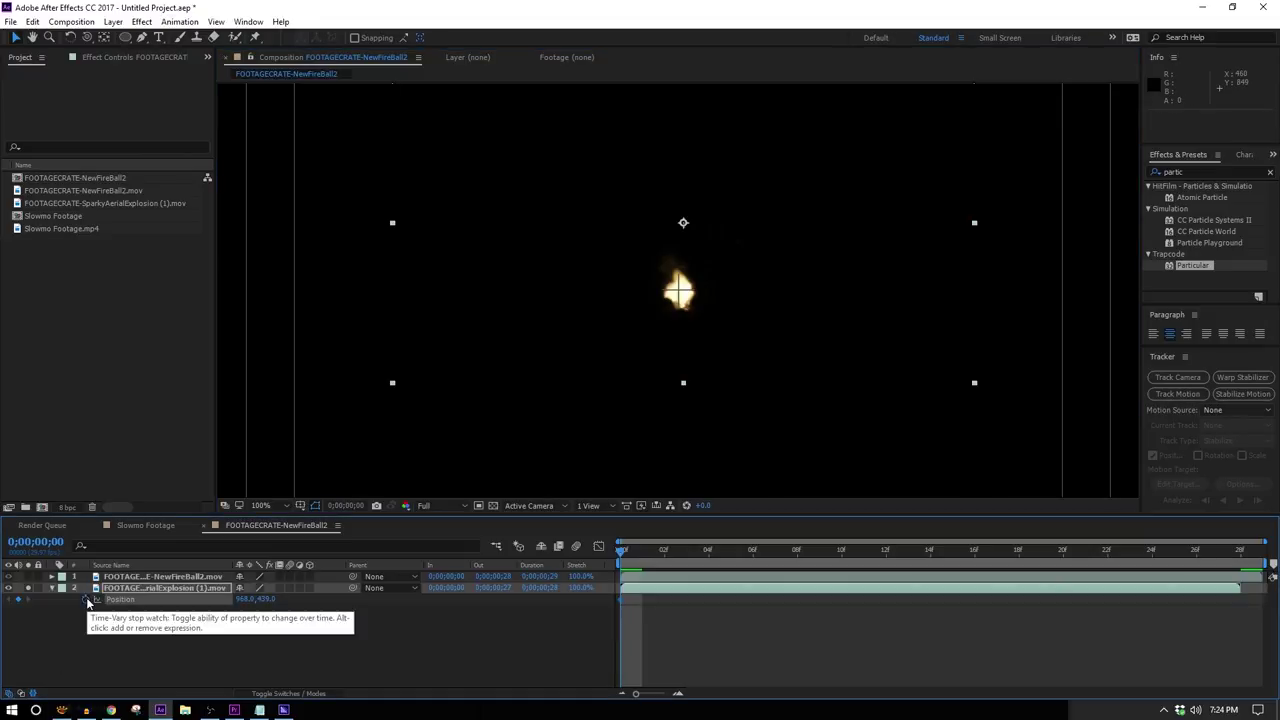
# Step: Keyframe the explosion's position at frames 2, 4 and 6, ending at about 927, 542, to keep the burst centred, and play it back
pyautogui.press('pagedown')
pyautogui.press('pagedown')
pyautogui.moveTo(711, 443); pyautogui.dragTo(706, 307)
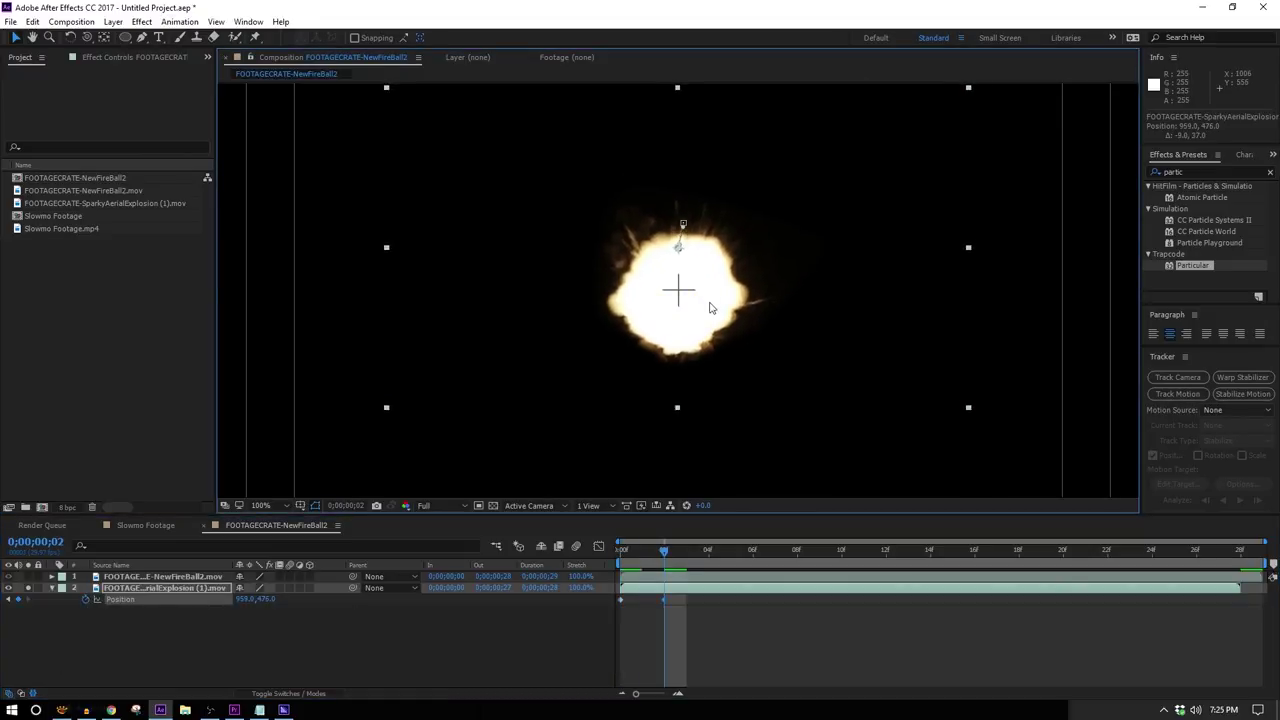
pyautogui.press('pagedown')
pyautogui.press('pagedown')
pyautogui.moveTo(726, 286); pyautogui.dragTo(669, 303)
pyautogui.press('pagedown')
pyautogui.press('pagedown')
pyautogui.scroll(-1, 669, 303)
pyautogui.press('space')
pyautogui.press('space')
# Step: Add a full-size elliptical mask to the explosion layer and keyframe its feather at frame 0 and at frame 8, using 641 pixels at frame 8
pyautogui.scroll(1, 669, 303)
pyautogui.moveTo(690, 560); pyautogui.dragTo(799, 550)
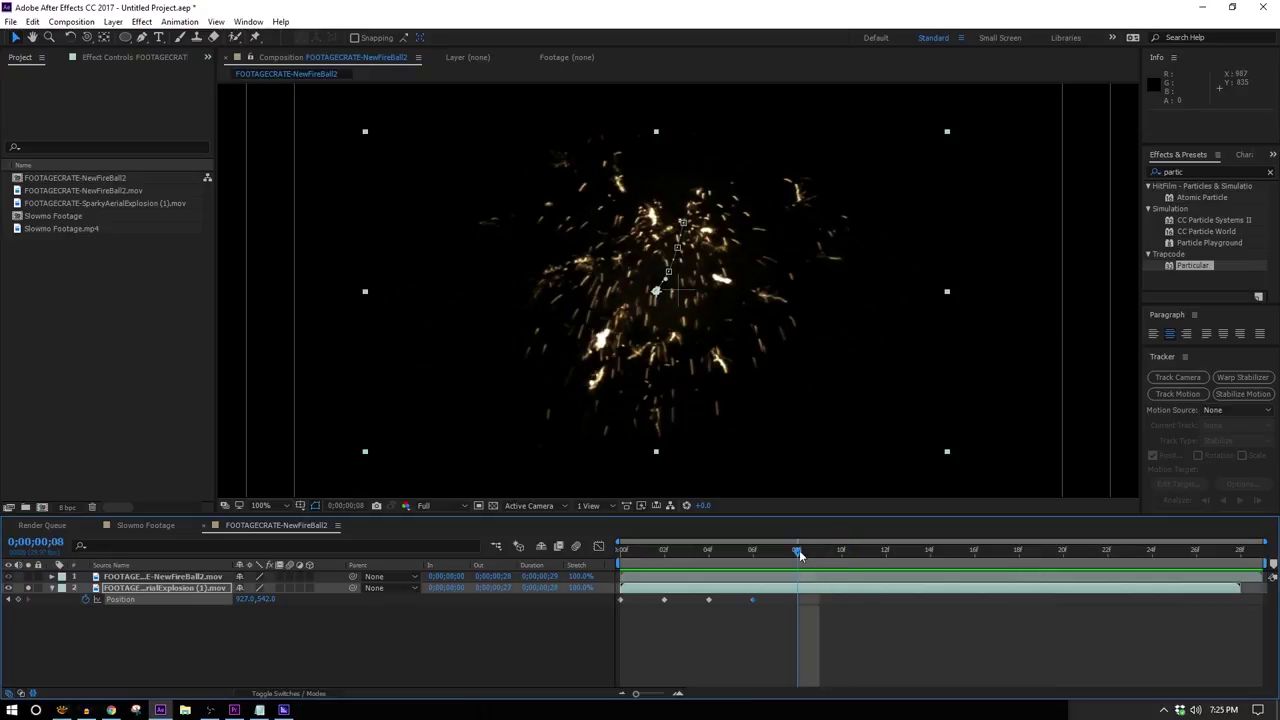
pyautogui.doubleClick(127, 37)
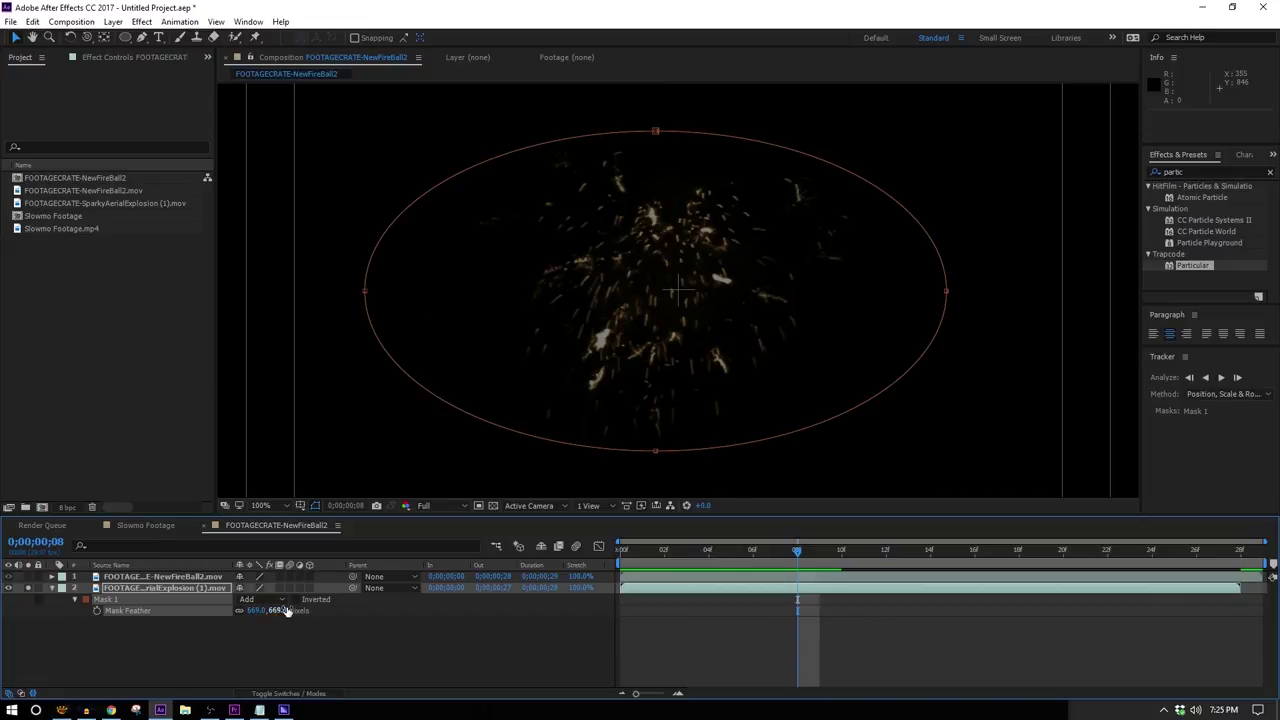
pyautogui.press('Home')
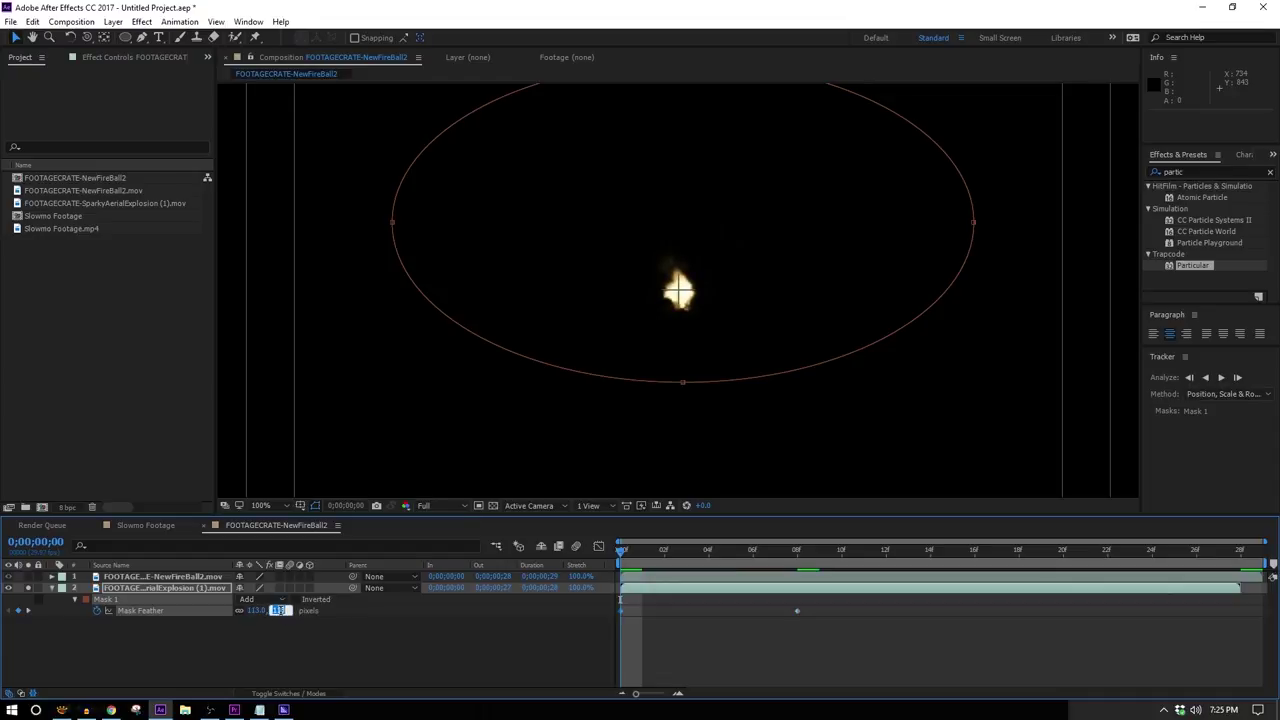
pyautogui.click(363, 625)
# Step: Solo the NewFireBall2 layer instead of the explosion and scrub through it to frame 25
pyautogui.moveTo(840, 550)
pyautogui.mouseDown()
pyautogui.moveTo(668, 578)
pyautogui.moveTo(819, 560)
pyautogui.mouseUp()
pyautogui.click(28, 576)
pyautogui.scroll(-1, 739, 256)
pyautogui.moveTo(706, 547); pyautogui.dragTo(1163, 529)
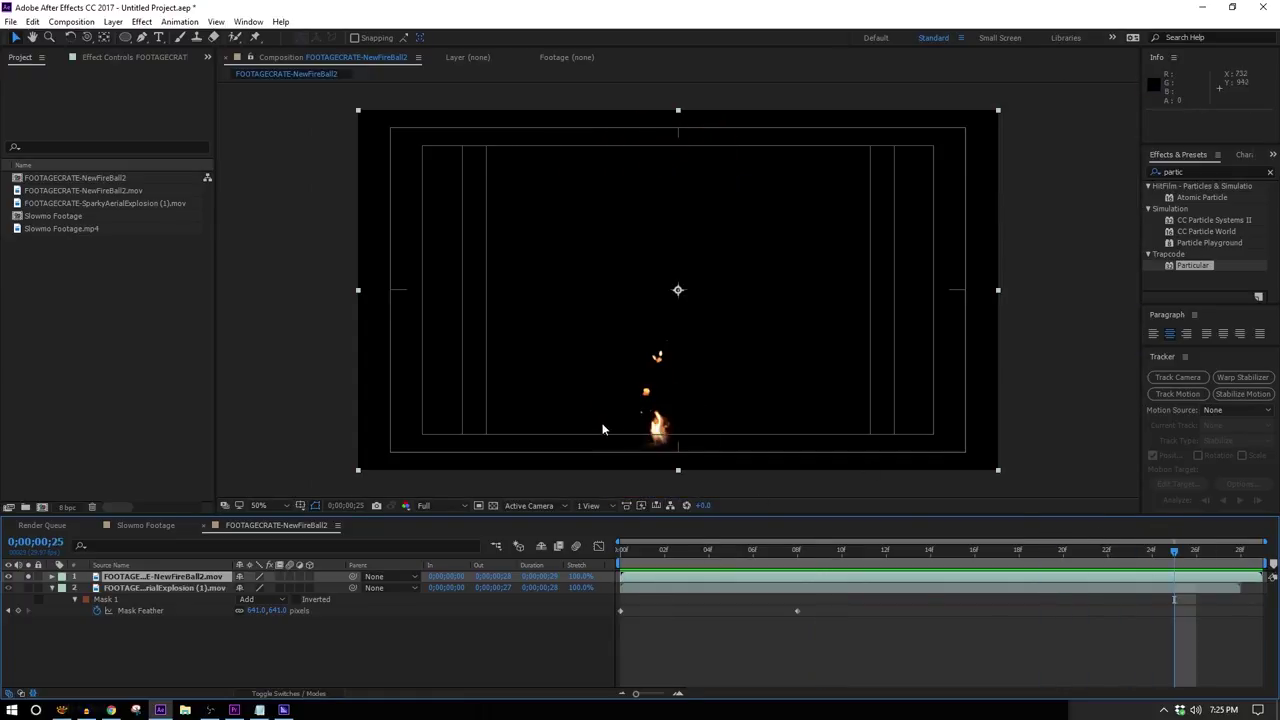
# Step: At frame 19, draw a closed RotoBezier mask around the lower flame of the NewFireBall2 layer
pyautogui.click(142, 37)
pyautogui.moveTo(1123, 555); pyautogui.dragTo(1041, 598)
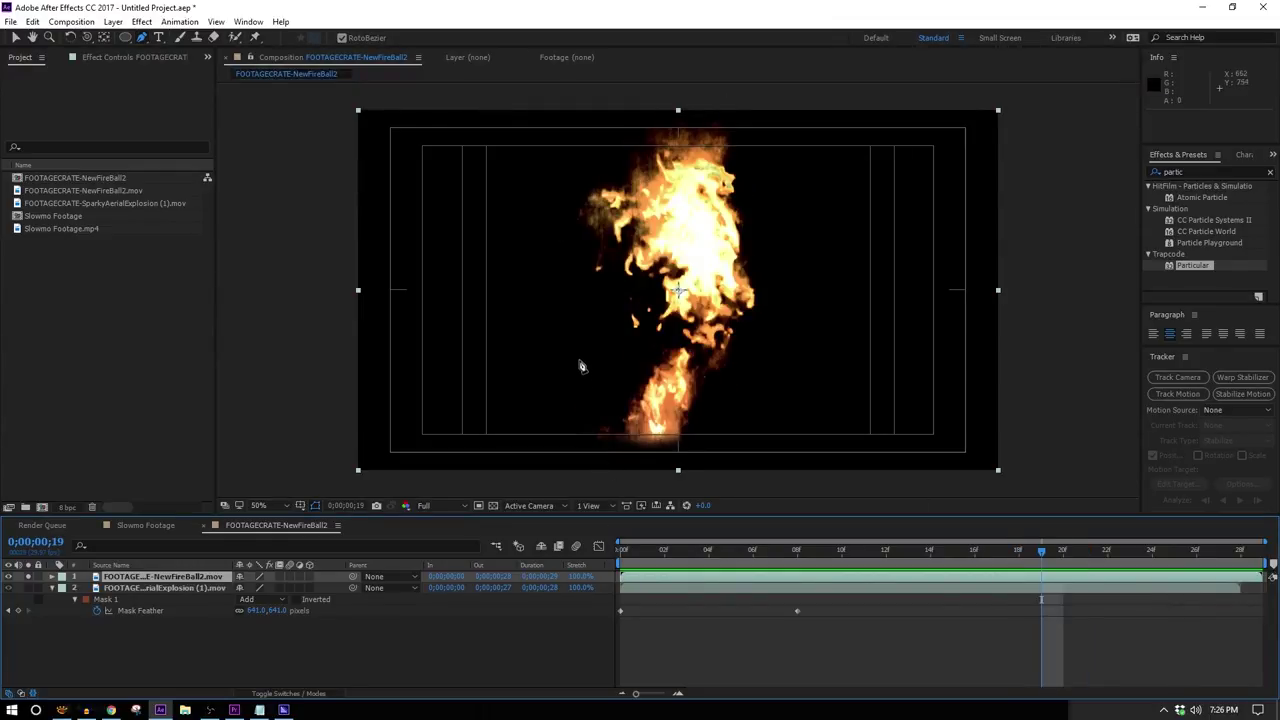
pyautogui.click(559, 337)
pyautogui.click(646, 340)
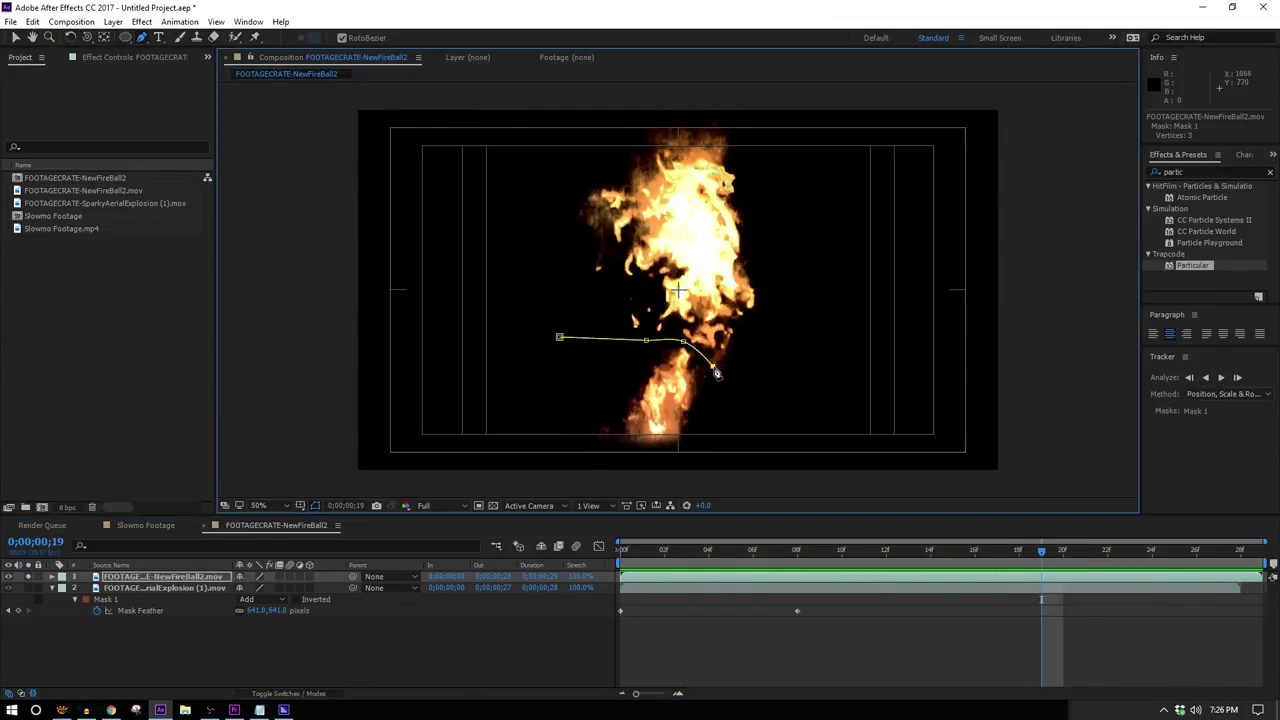
pyautogui.moveTo(606, 484); pyautogui.dragTo(578, 487)
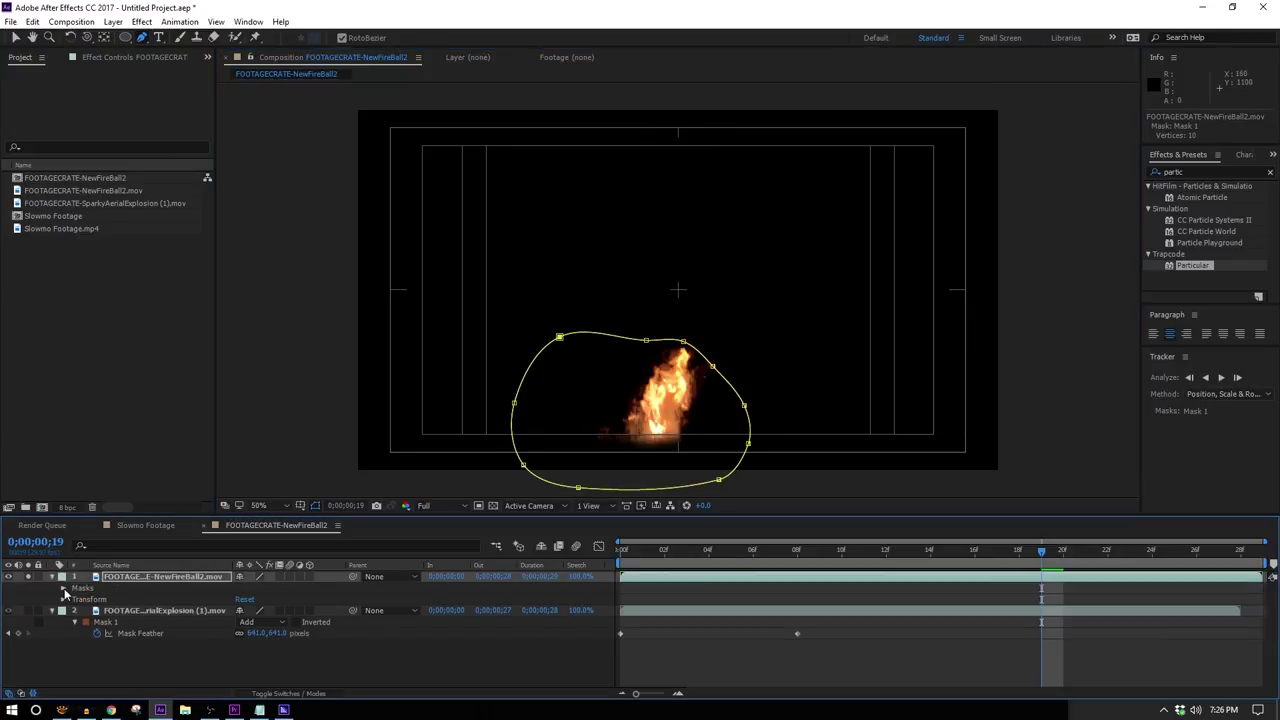
# Step: Set the fireball mask's mode to None and start keyframing its Mask Path at frame 19
pyautogui.click(63, 588)
pyautogui.click(260, 599)
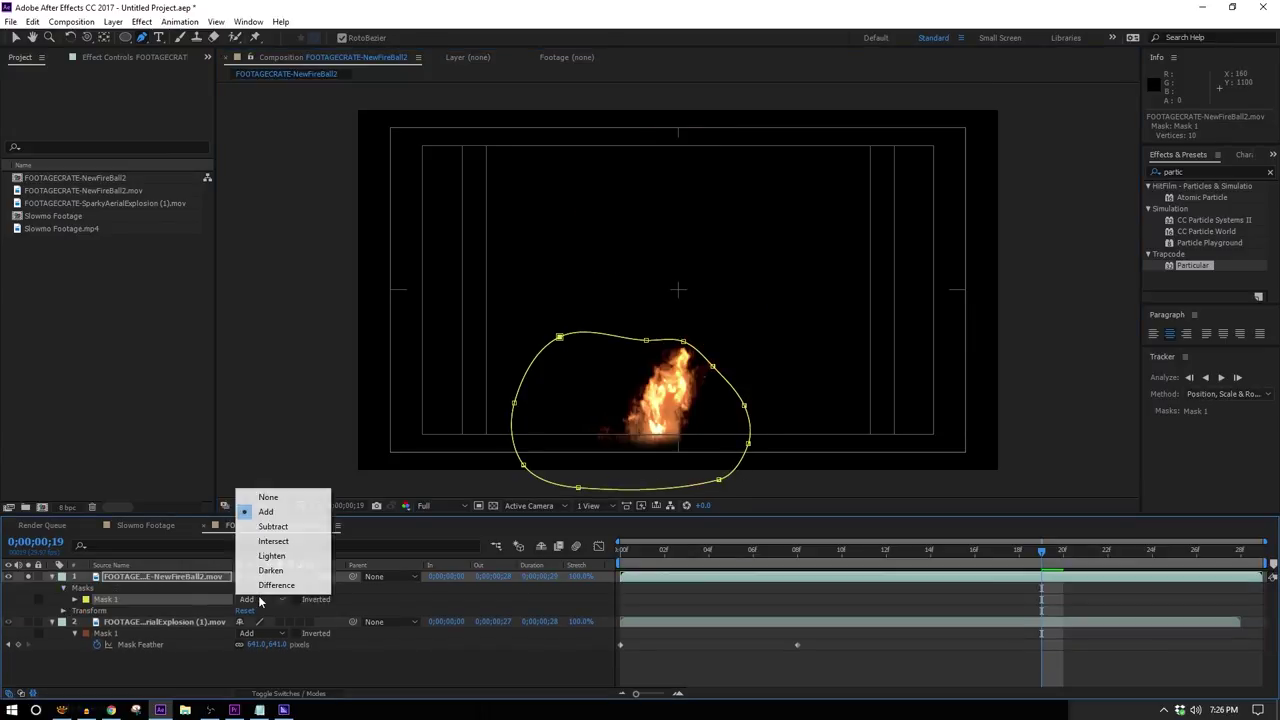
pyautogui.click(268, 497)
pyautogui.press('m')
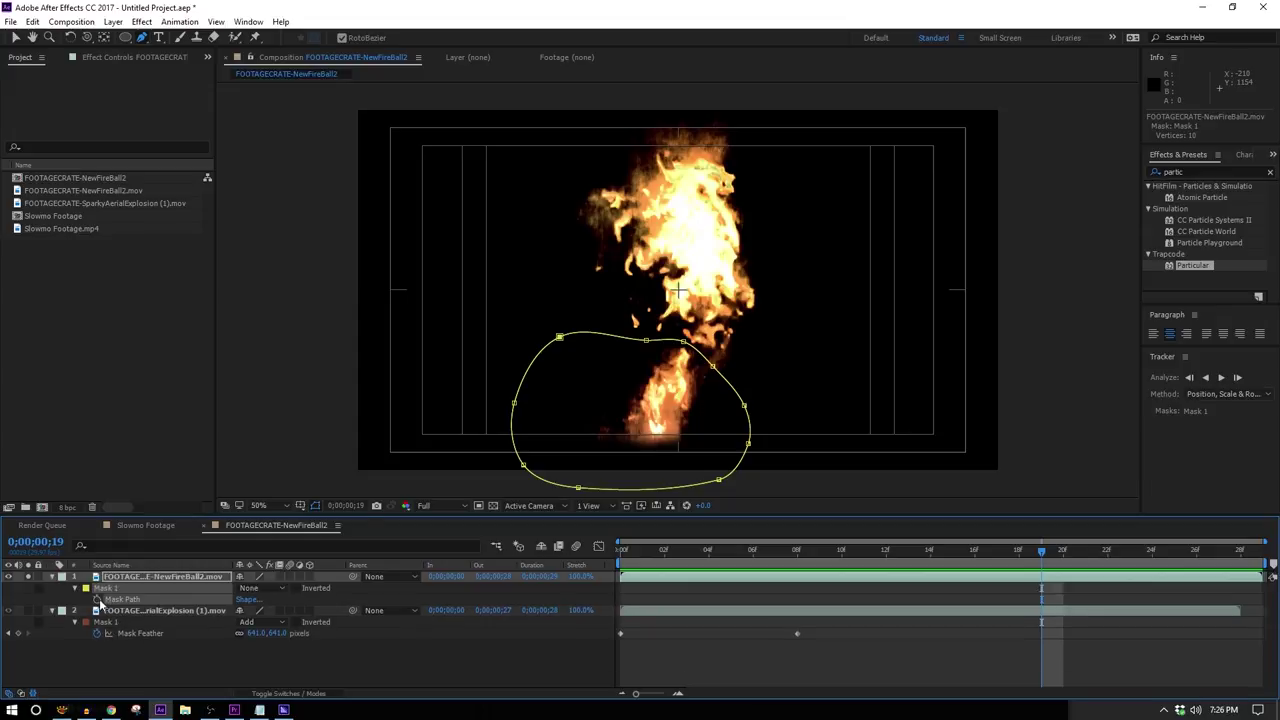
# Step: Raise and enlarge the fireball mask at frame 20, raise it again at frame 22, and step on to frame 28
pyautogui.press('pagedown')
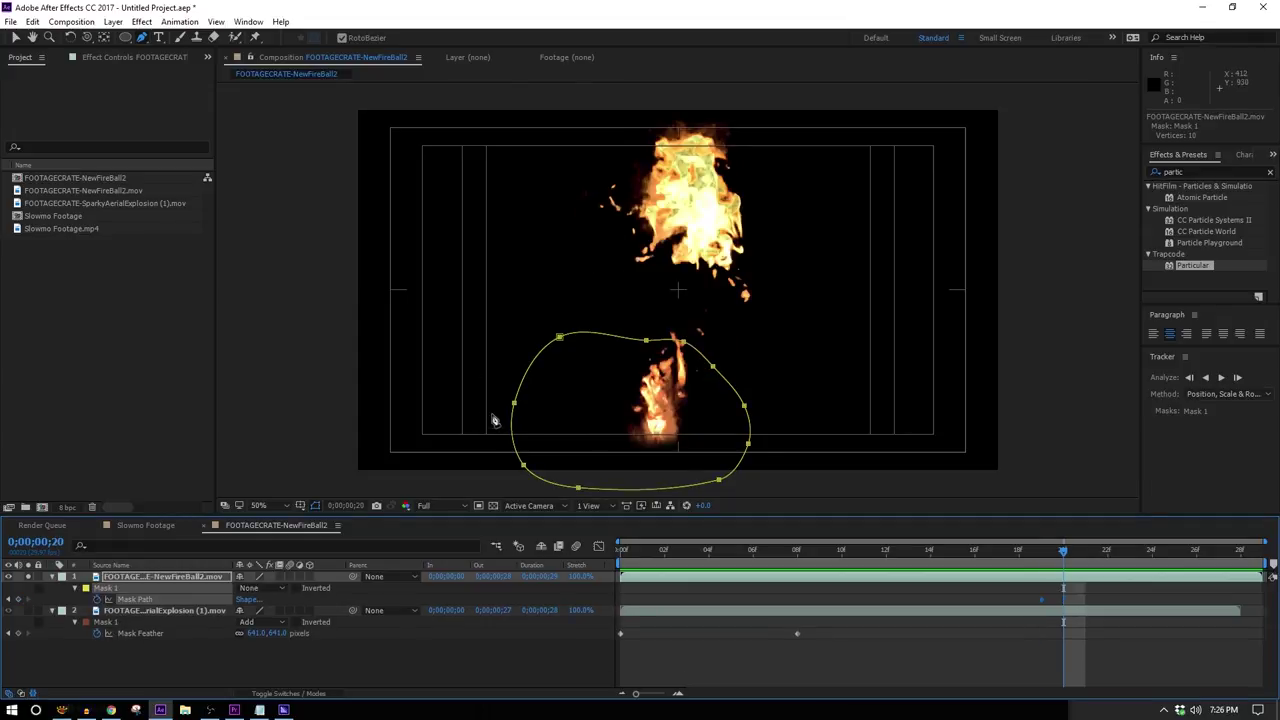
pyautogui.click(15, 37)
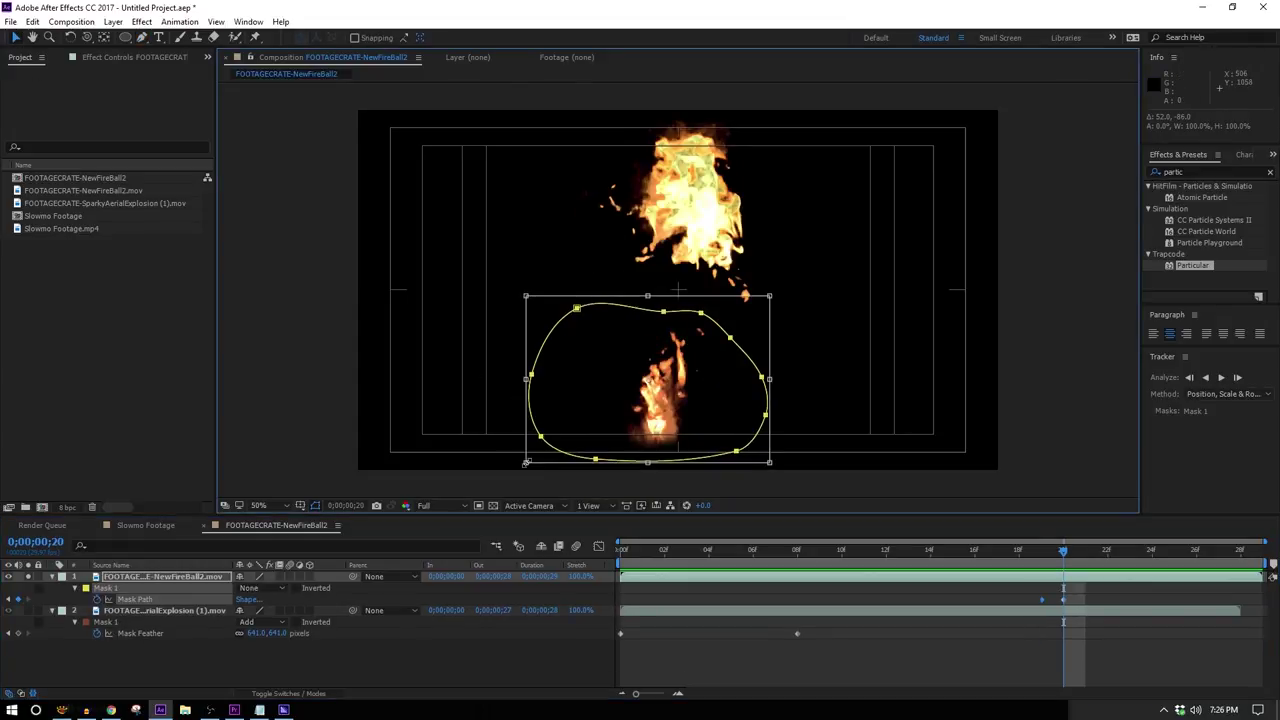
pyautogui.moveTo(525, 464); pyautogui.dragTo(480, 496)
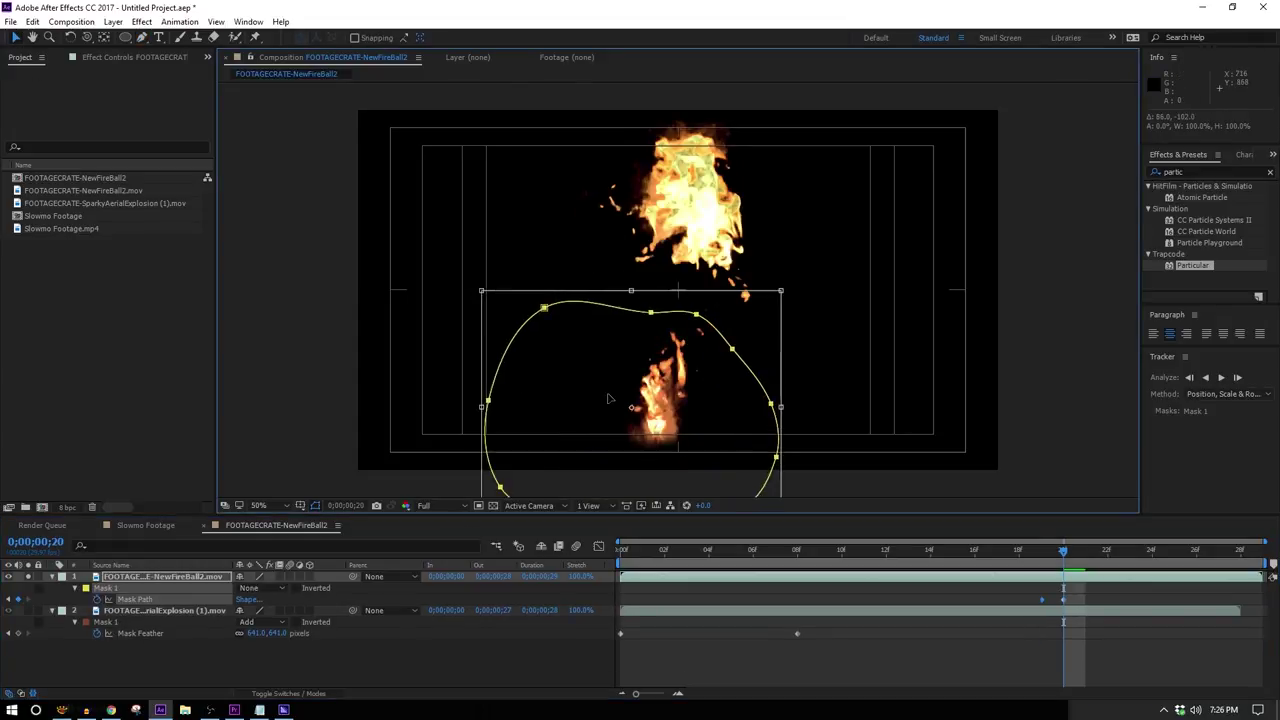
pyautogui.press('pagedown')
pyautogui.press('pagedown')
pyautogui.moveTo(693, 357); pyautogui.dragTo(703, 341)
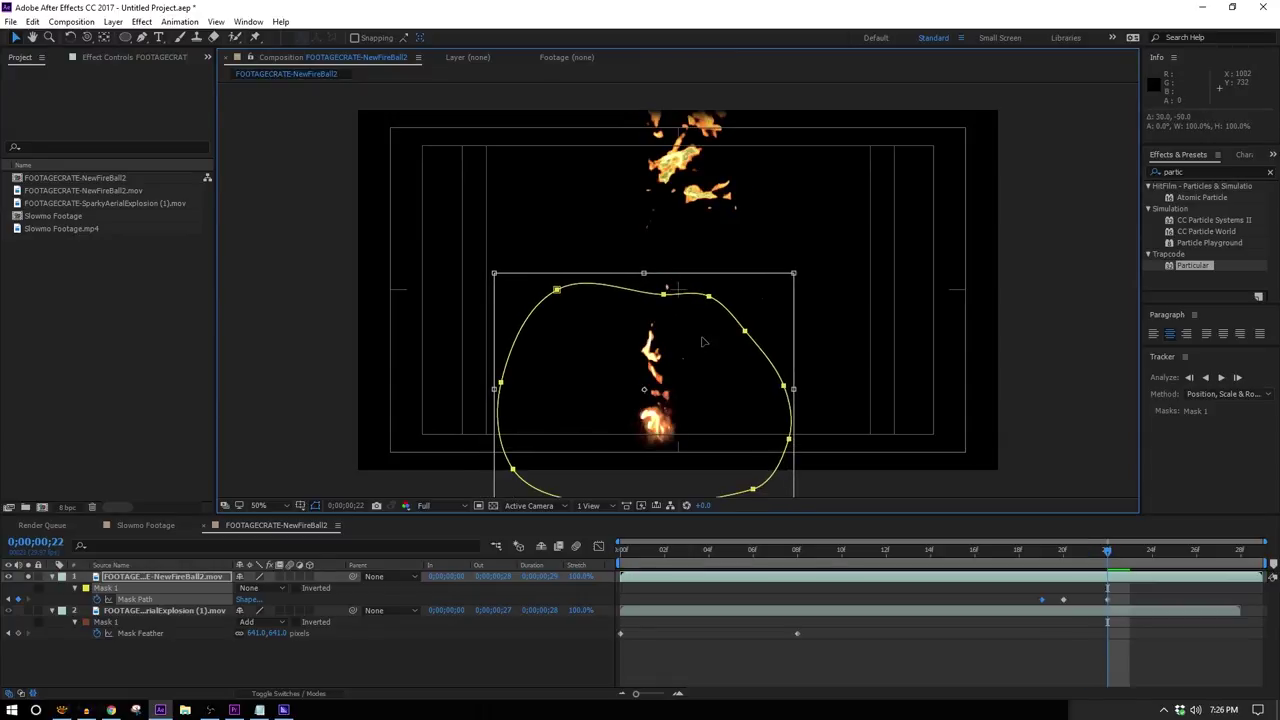
pyautogui.press('pagedown')
pyautogui.press('pagedown')
pyautogui.press('pagedown')
pyautogui.press('pagedown')
pyautogui.press('pagedown')
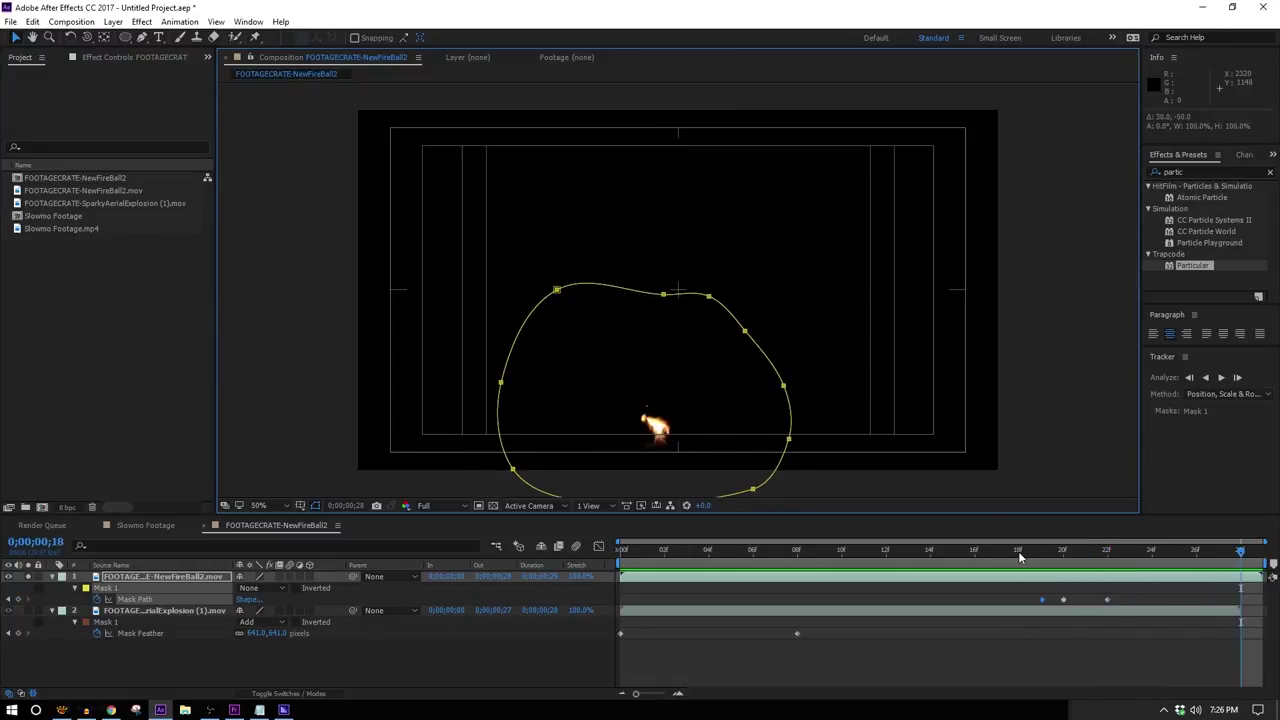
# Step: Step back from frame 18 to frame 15, keyframing the fireball mask progressively lower beneath the rising flames
pyautogui.moveTo(1020, 557); pyautogui.dragTo(1040, 557)
pyautogui.press('pageup')
pyautogui.doubleClick(684, 342)
pyautogui.moveTo(685, 371); pyautogui.dragTo(684, 418)
pyautogui.press('pageup')
pyautogui.hotkey('ctrl', 't')
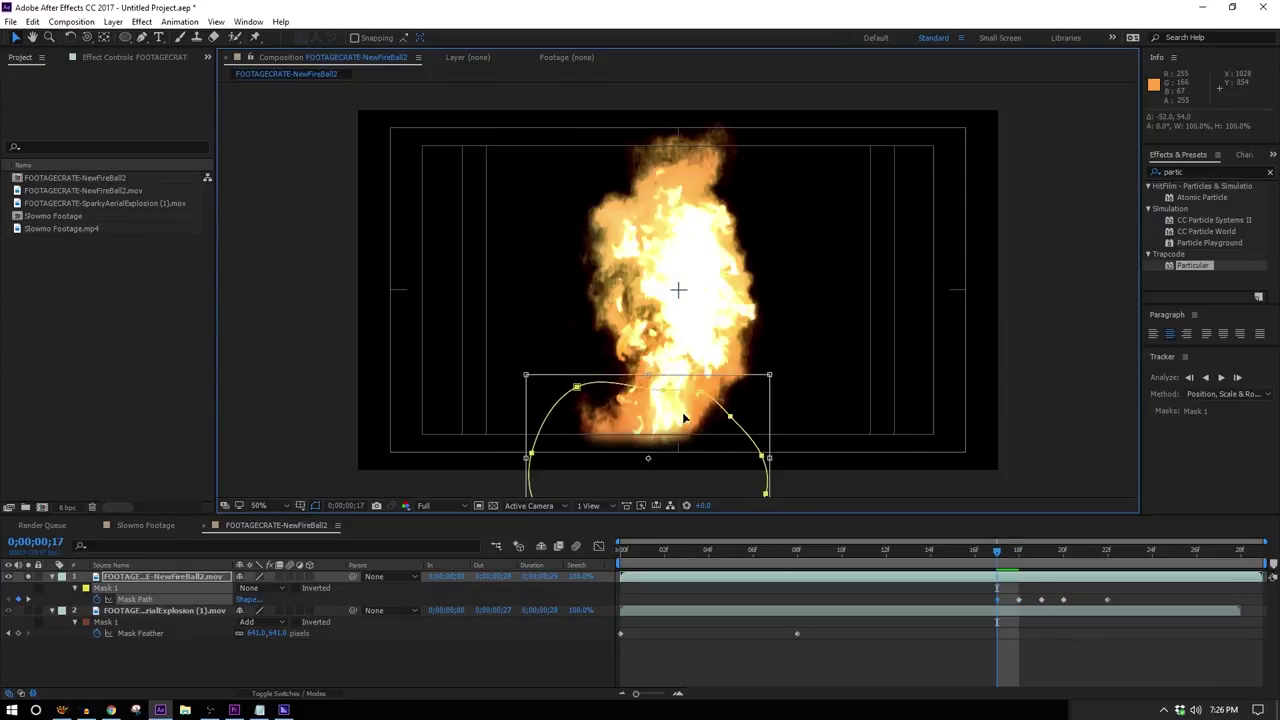
pyautogui.press('pageup')
pyautogui.moveTo(661, 410); pyautogui.dragTo(627, 493)
pyautogui.press('pageup')
# Step: Set the fireball mask's mode to Subtract and its feather to 109 pixels, and scrub through the result
pyautogui.click(995, 549)
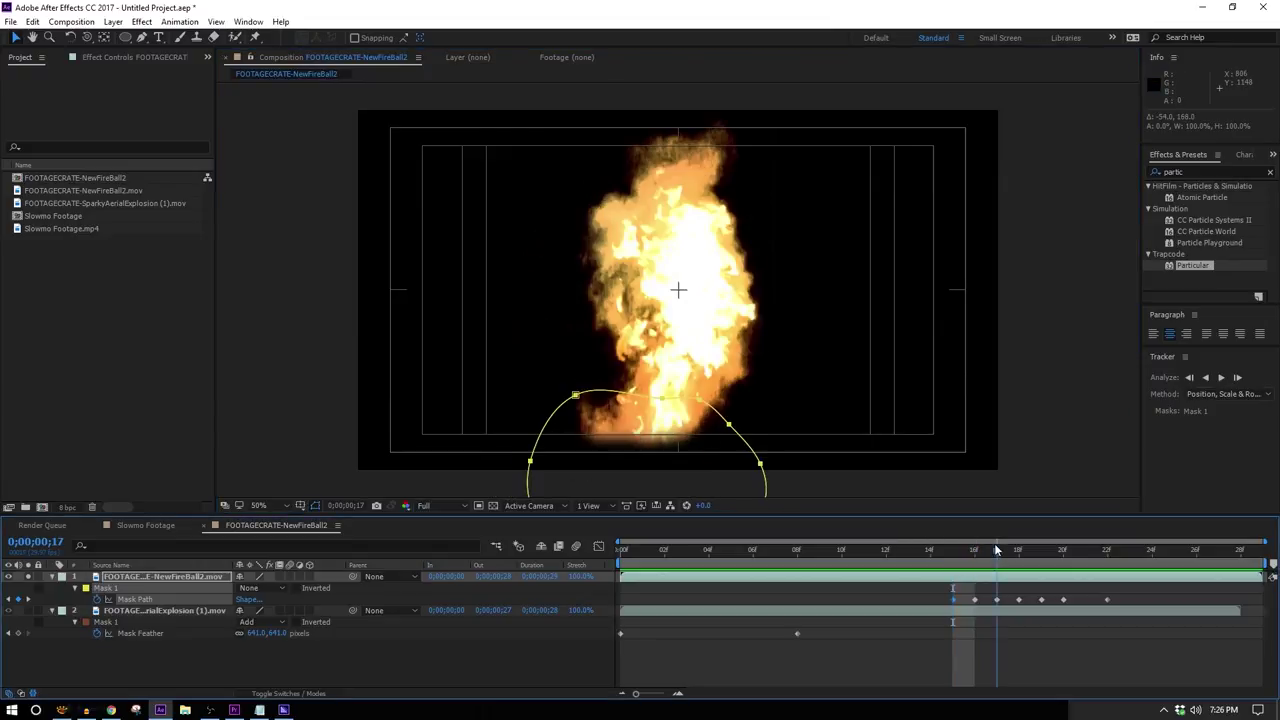
pyautogui.click(1024, 548)
pyautogui.click(252, 590)
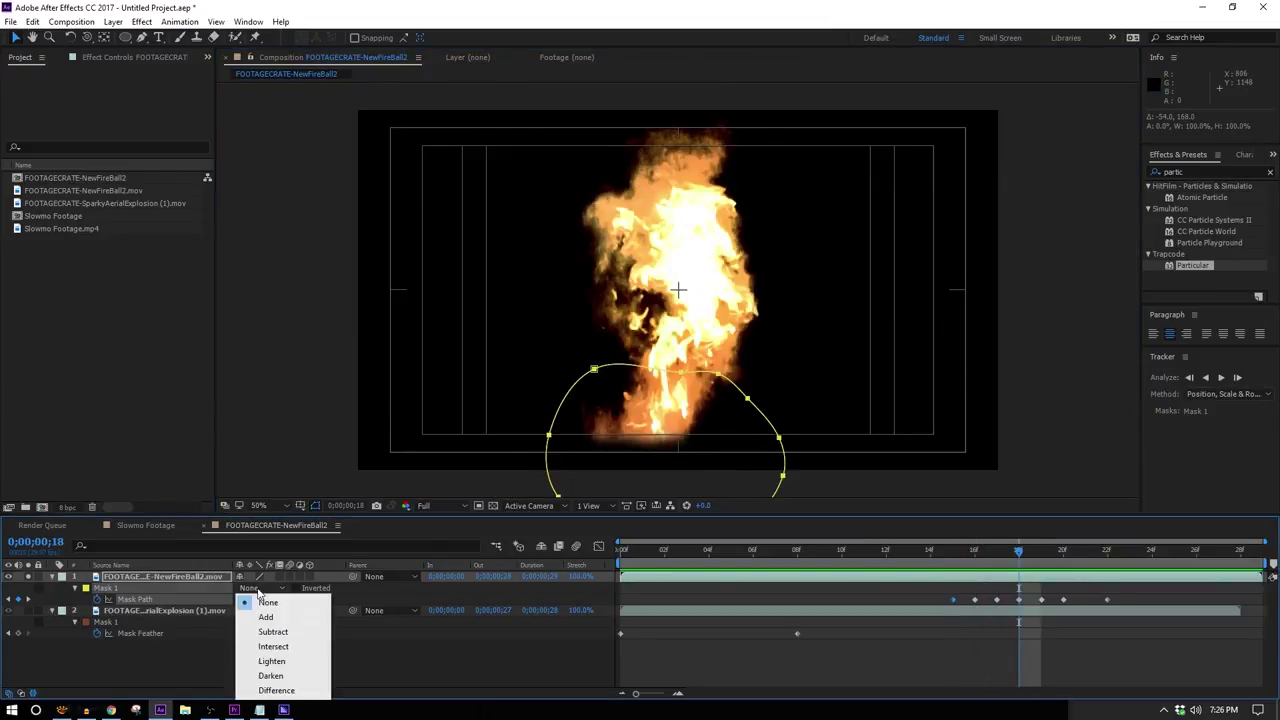
pyautogui.click(262, 630)
pyautogui.moveTo(269, 598); pyautogui.dragTo(378, 598)
pyautogui.moveTo(1042, 549); pyautogui.dragTo(1000, 551)
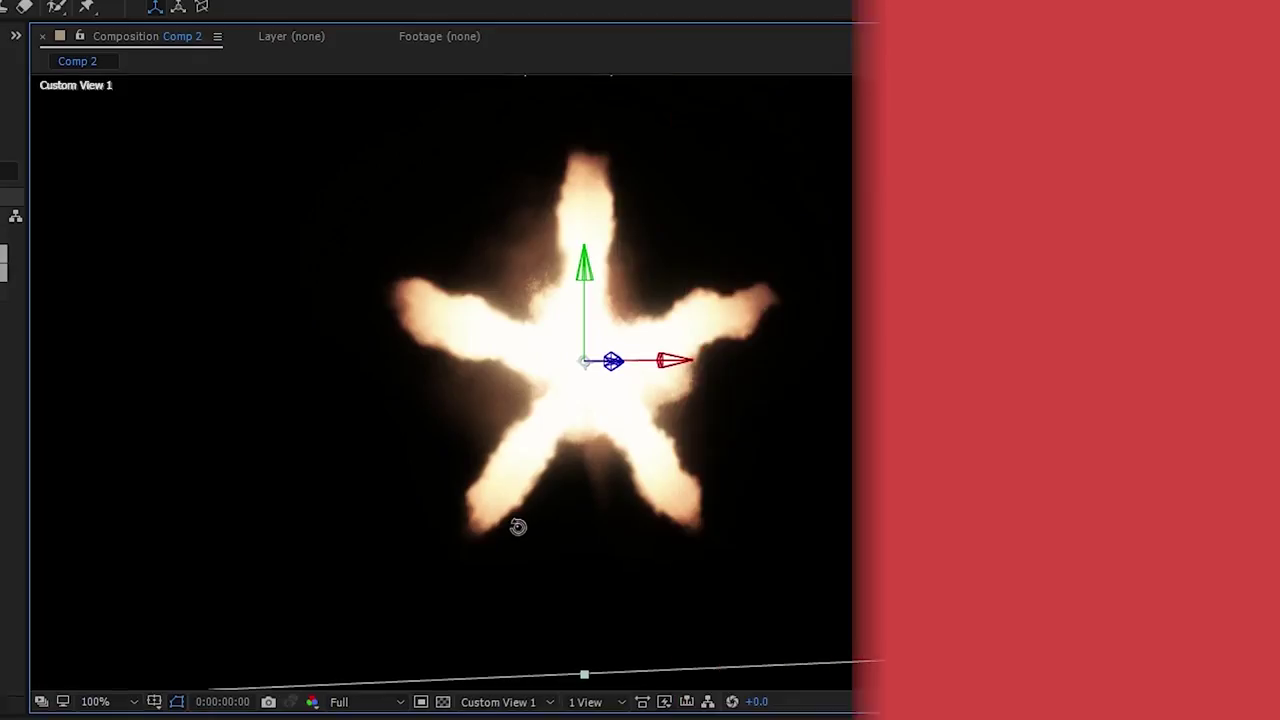
pyautogui.moveTo(517, 526); pyautogui.dragTo(166, 509)
pyautogui.moveTo(584, 435); pyautogui.dragTo(551, 431)
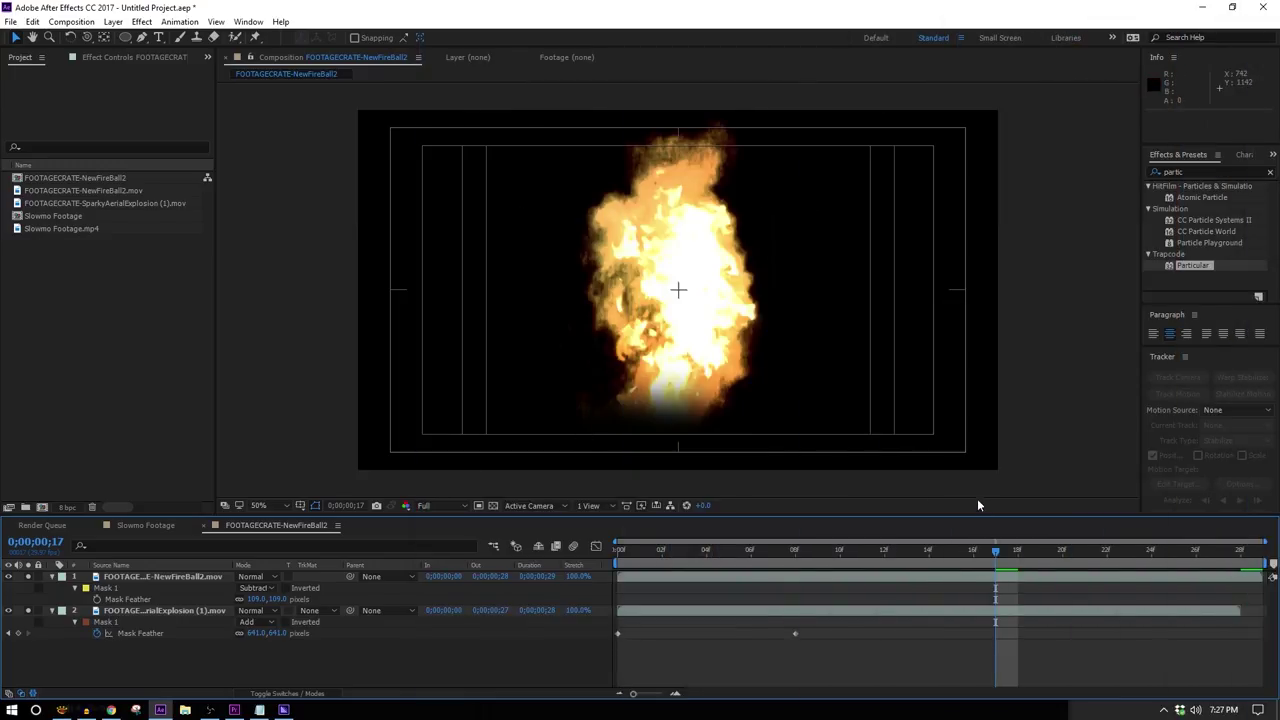
# Step: Set the NewFireBall2 layer's blending mode to Lighten and scrub to frame 7 to check the combined explosion
pyautogui.click(252, 577)
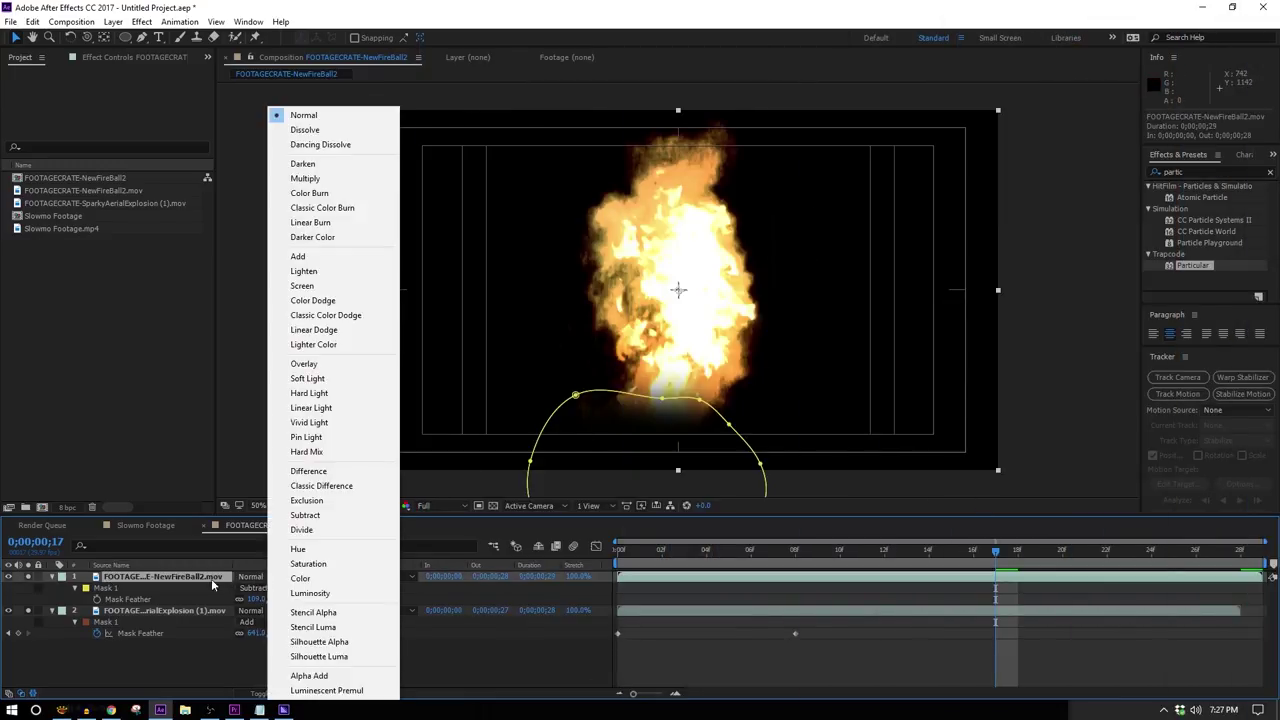
pyautogui.click(207, 576)
pyautogui.click(250, 578)
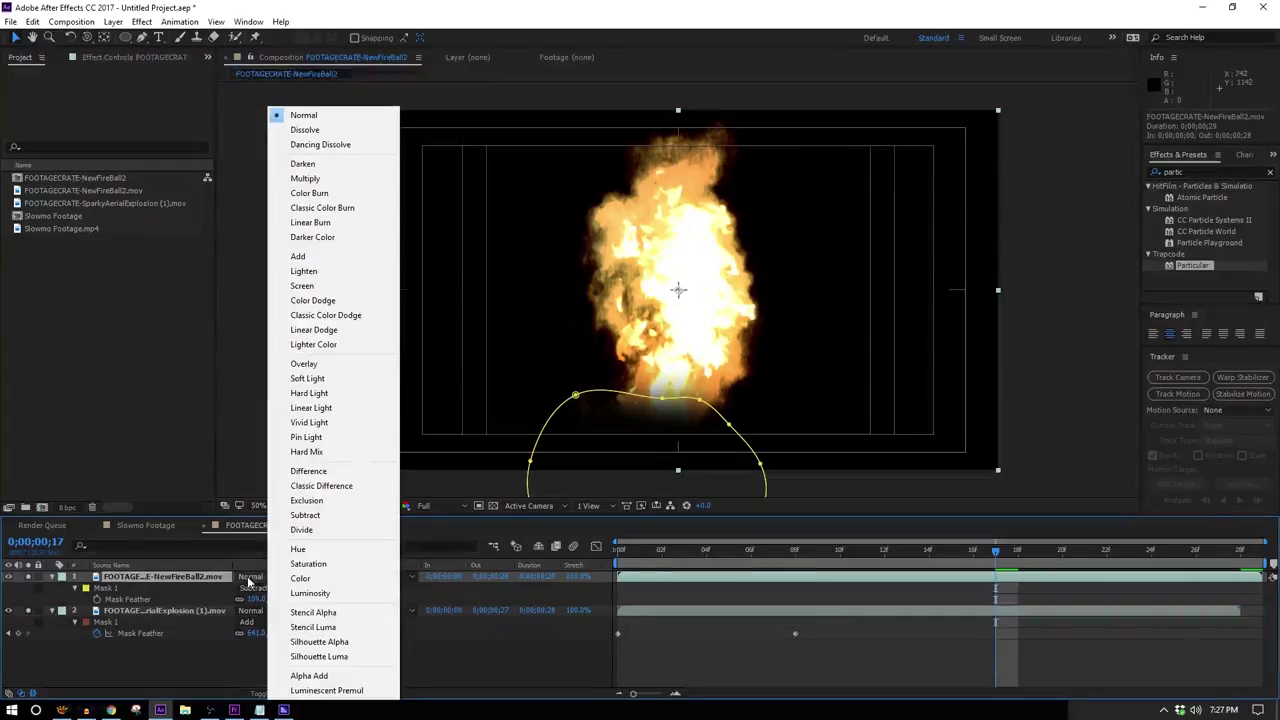
pyautogui.click(343, 272)
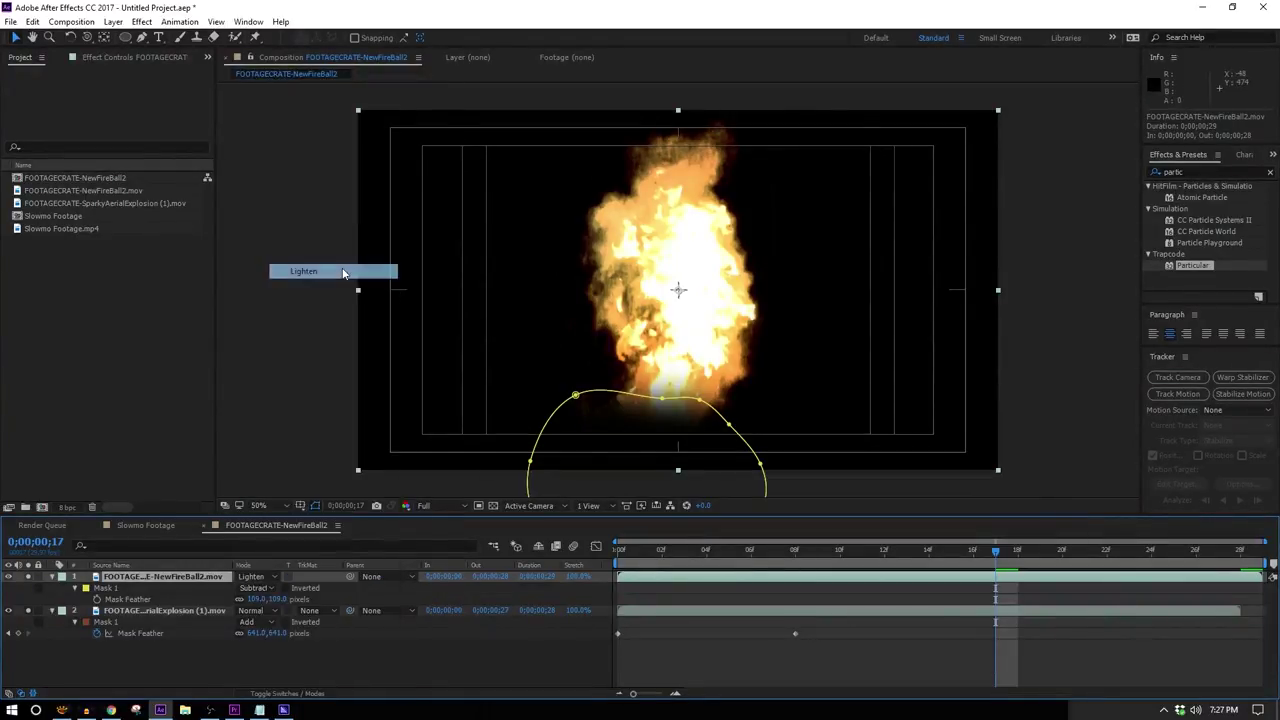
pyautogui.moveTo(750, 554)
pyautogui.mouseDown()
pyautogui.moveTo(674, 572)
pyautogui.moveTo(795, 560)
pyautogui.moveTo(773, 562)
pyautogui.mouseUp()
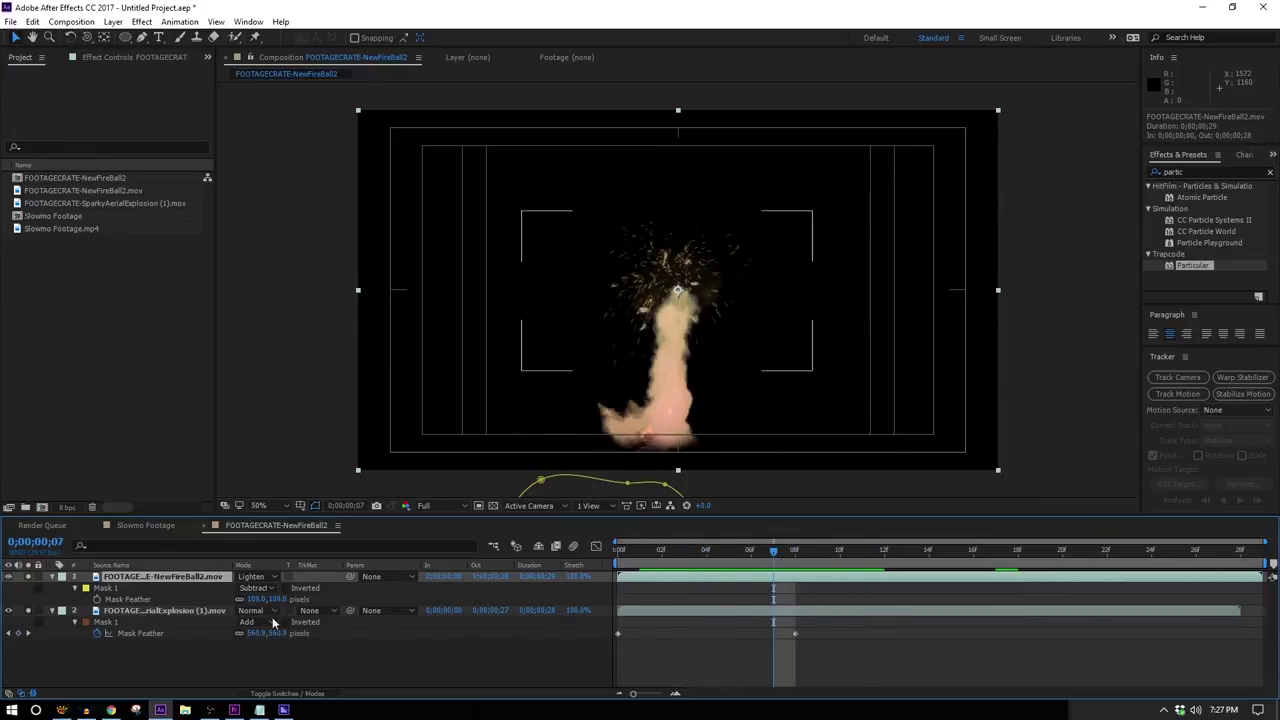
# Step: Enable time remapping on NewFireBall2 and compress its Time Remap and Mask Path keyframes so the last one falls on frame 14
pyautogui.rightClick(670, 583)
pyautogui.moveTo(745, 120)
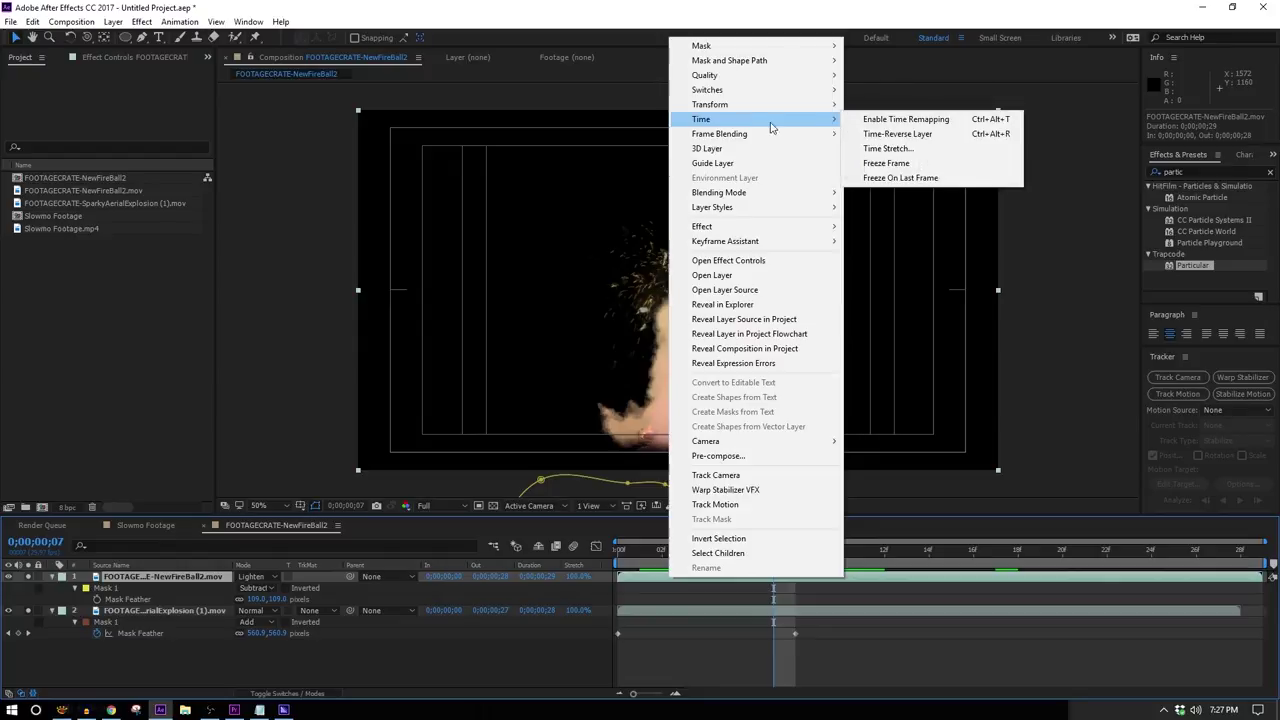
pyautogui.click(921, 121)
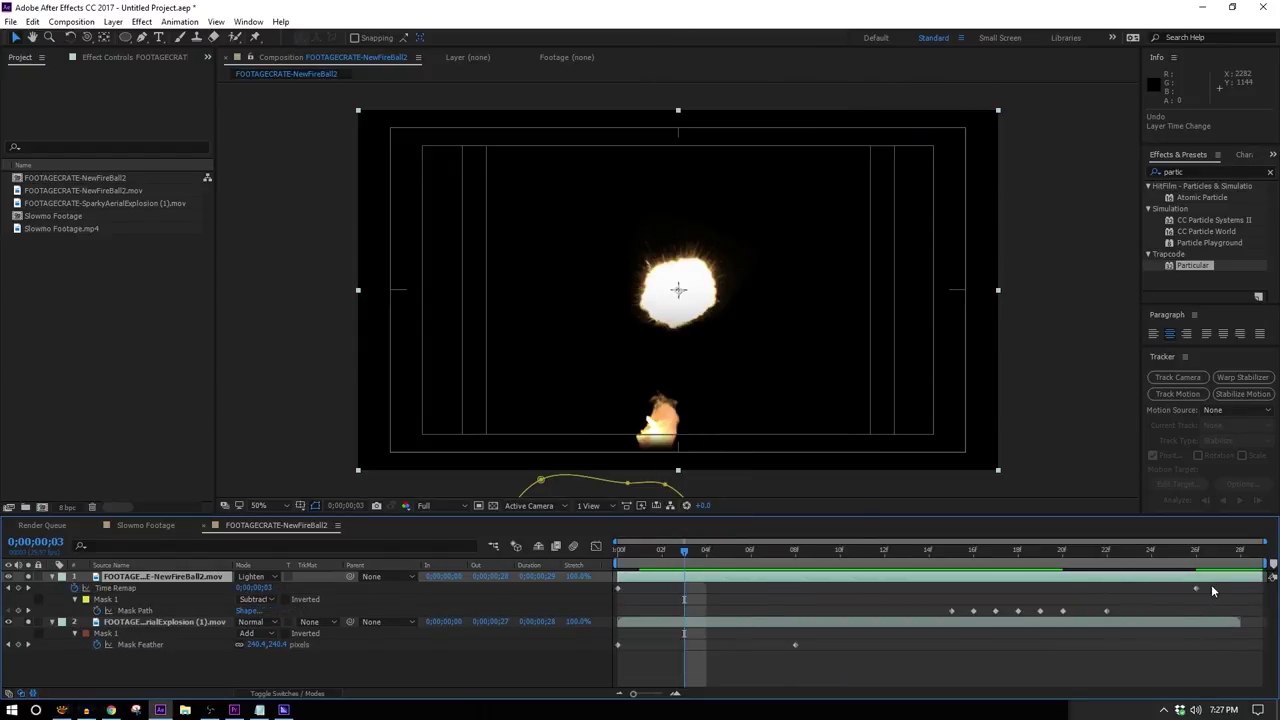
pyautogui.moveTo(1212, 590); pyautogui.dragTo(605, 623)
pyautogui.moveTo(1195, 590); pyautogui.dragTo(1028, 607)
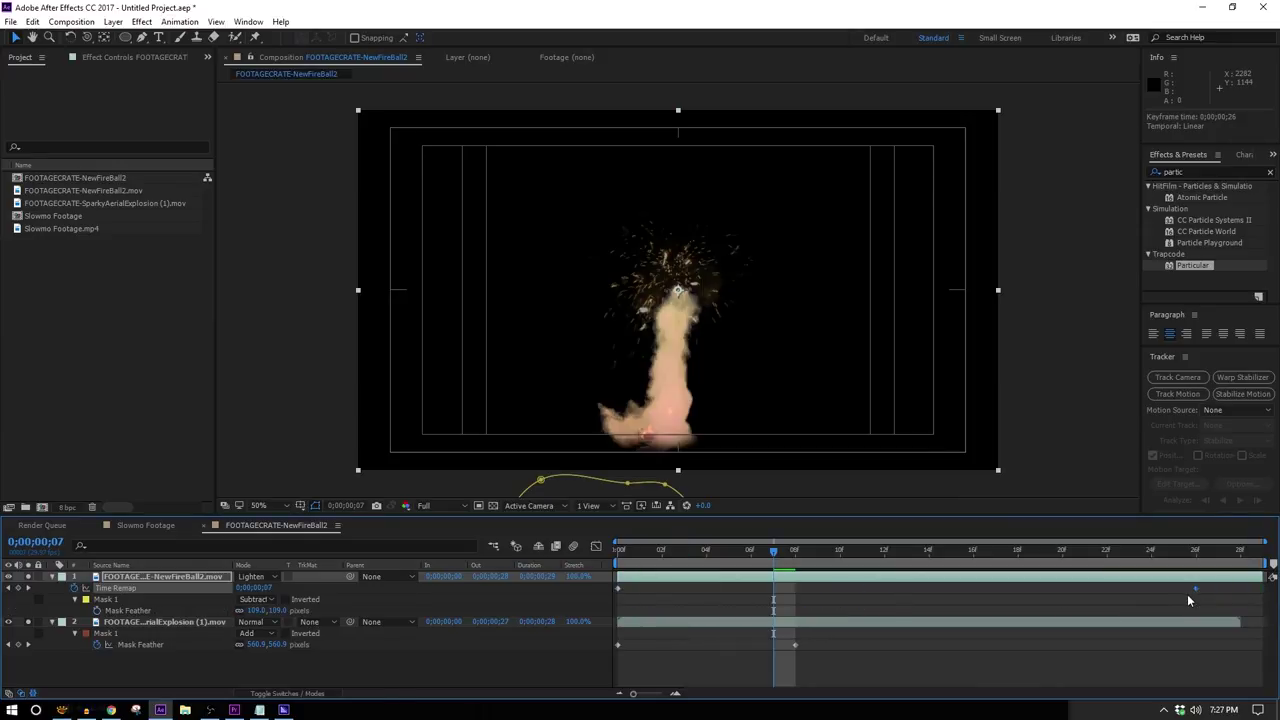
pyautogui.moveTo(645, 551); pyautogui.dragTo(669, 581)
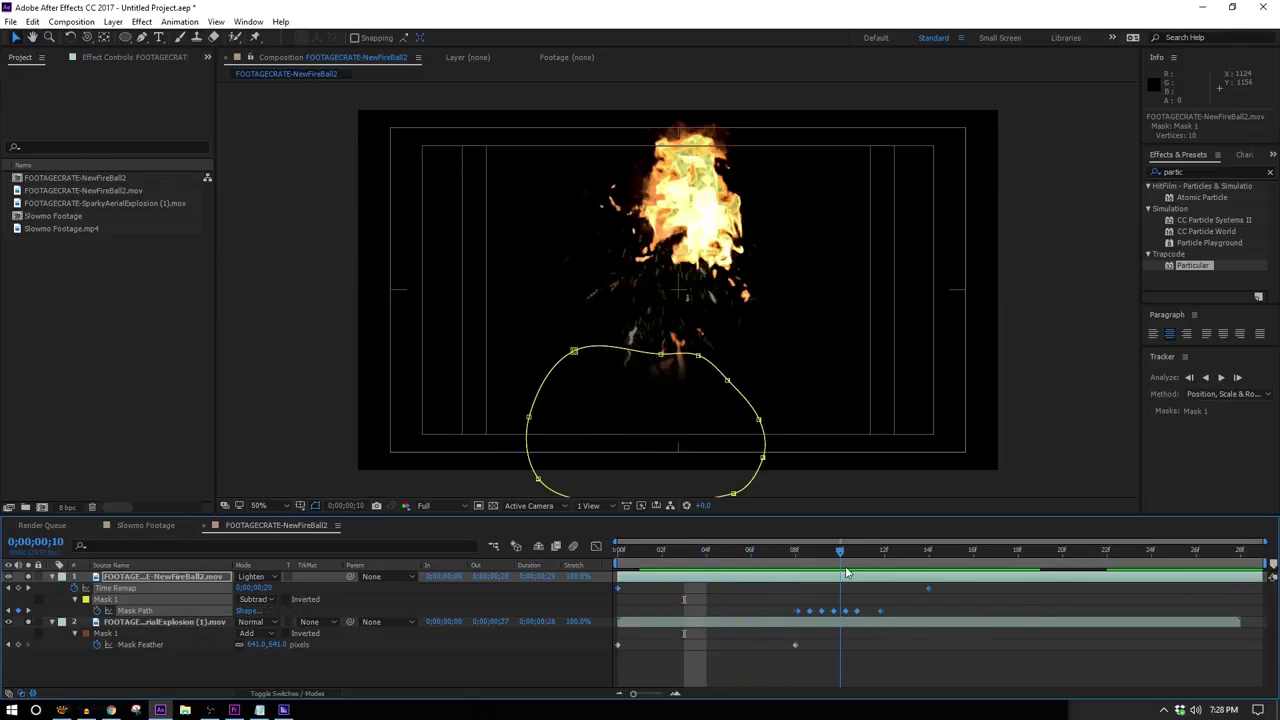
# Step: At frame 8, move the NewFireBall2 layer up and to the right, to about position 1138, 126
pyautogui.moveTo(846, 572); pyautogui.dragTo(795, 568)
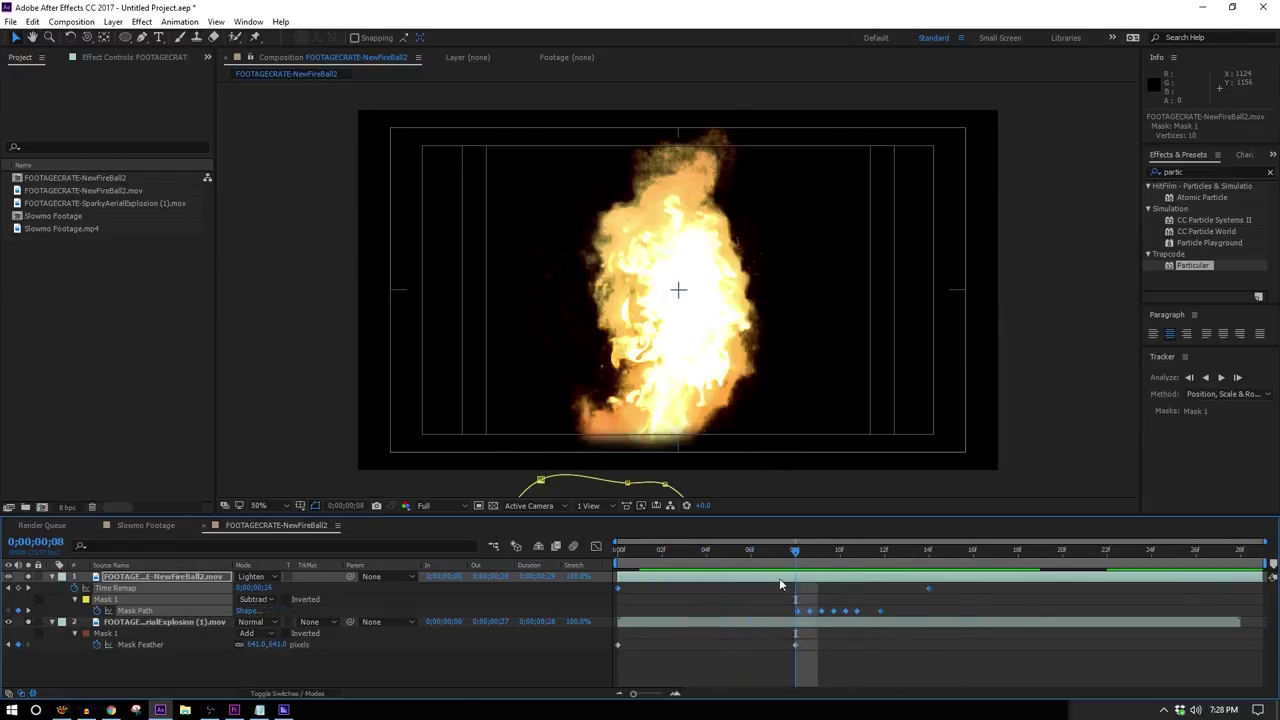
pyautogui.click(783, 577)
pyautogui.moveTo(658, 370); pyautogui.dragTo(718, 233)
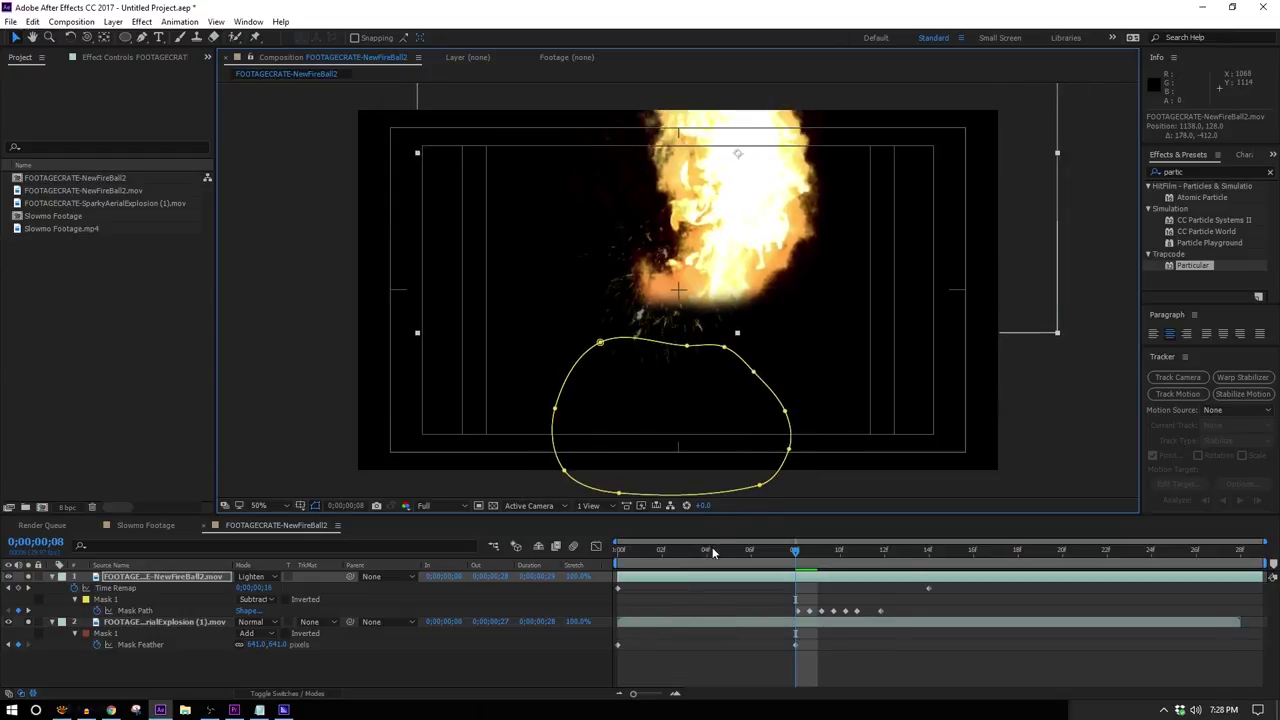
# Step: At frame 4, move the NewFireBall2 layer onto the sparky burst near position 1036, 256 and set its scale to 62%
pyautogui.press('pageup')
pyautogui.press('pageup')
pyautogui.press('pageup')
pyautogui.press('pageup')
pyautogui.moveTo(777, 291); pyautogui.dragTo(740, 287)
pyautogui.press('s')
pyautogui.moveTo(278, 588); pyautogui.dragTo(252, 588)
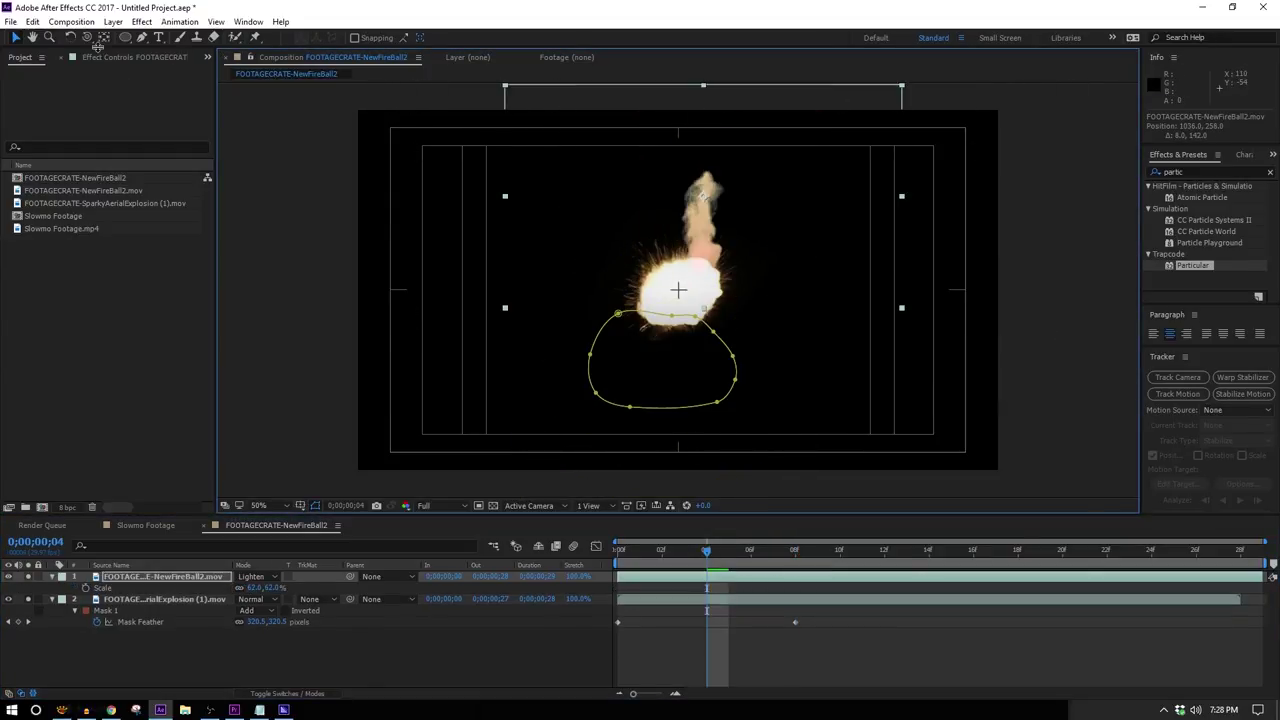
# Step: Make the NewFireBall2 layer 3D, rotate it to an orientation of about 23.9°, 48.0°, 59.2°, and play the result
pyautogui.click(312, 697)
pyautogui.click(309, 577)
pyautogui.press('w')
pyautogui.moveTo(679, 290); pyautogui.dragTo(728, 287)
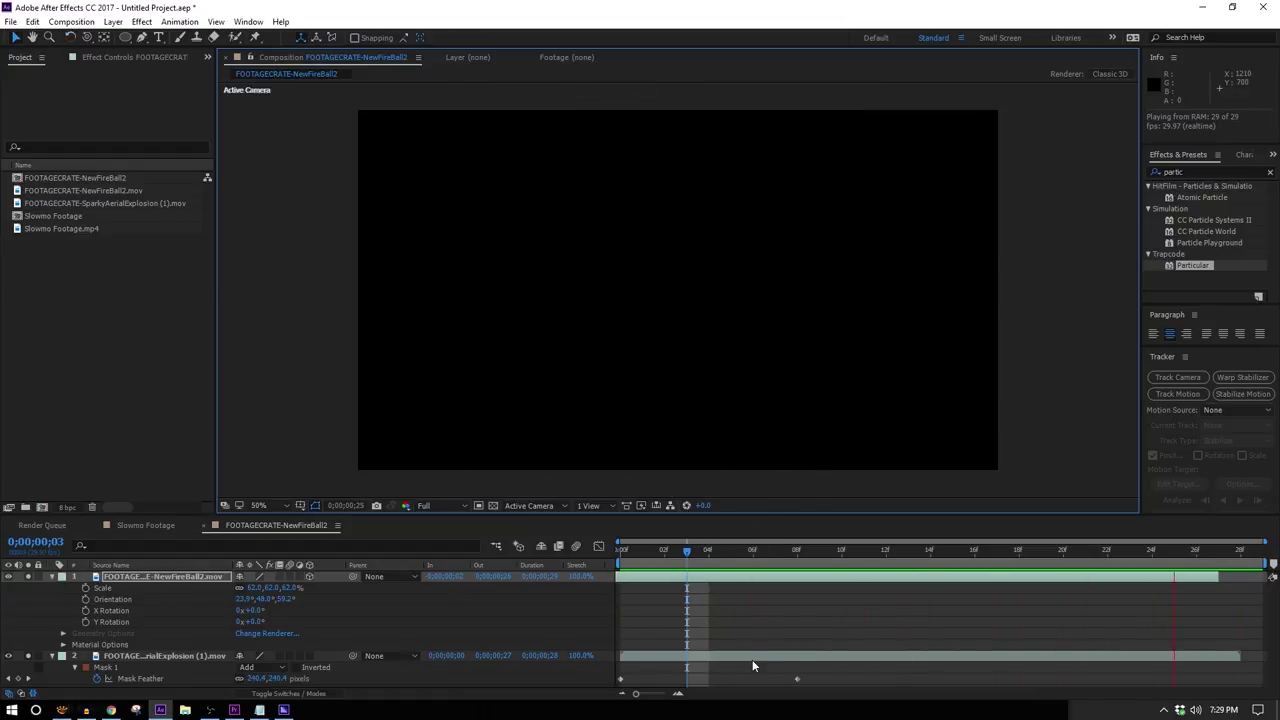
pyautogui.press('space')
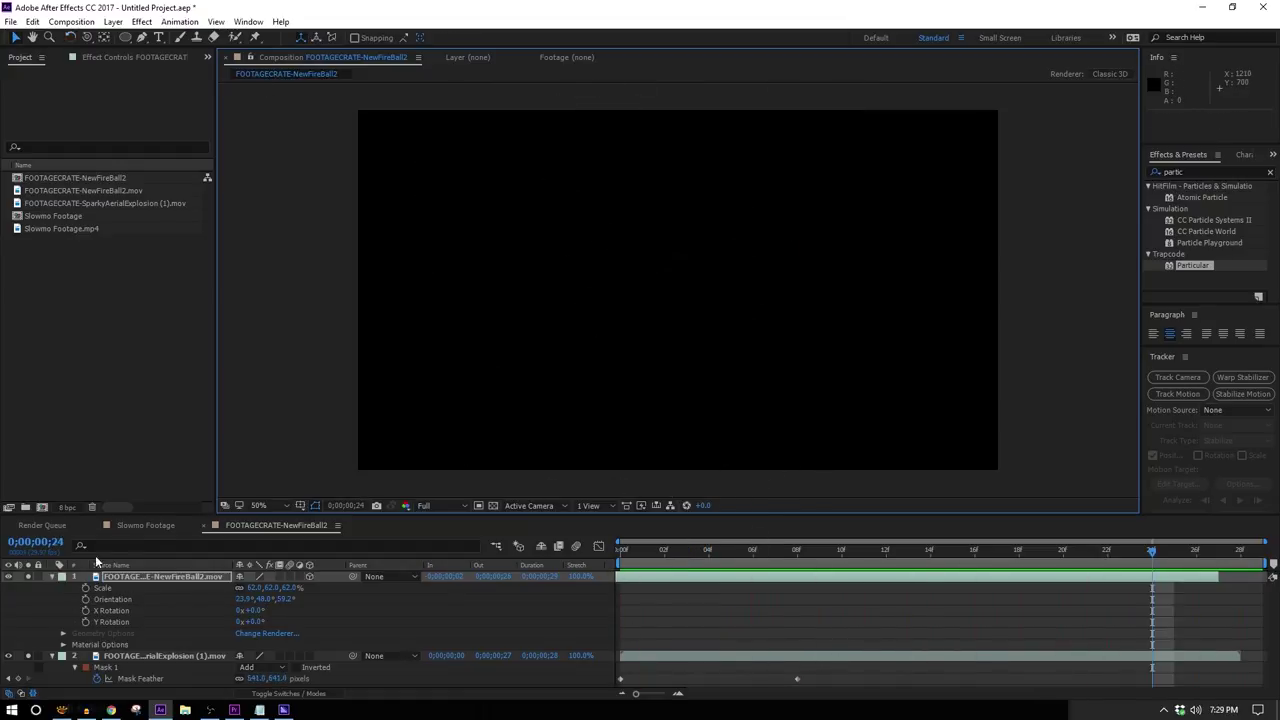
# Step: Add the NewFireBall2 comp above the video in the Slowmo Footage comp, sliding it to start at about 0:00:52:02
pyautogui.click(134, 526)
pyautogui.moveTo(675, 554); pyautogui.dragTo(799, 616)
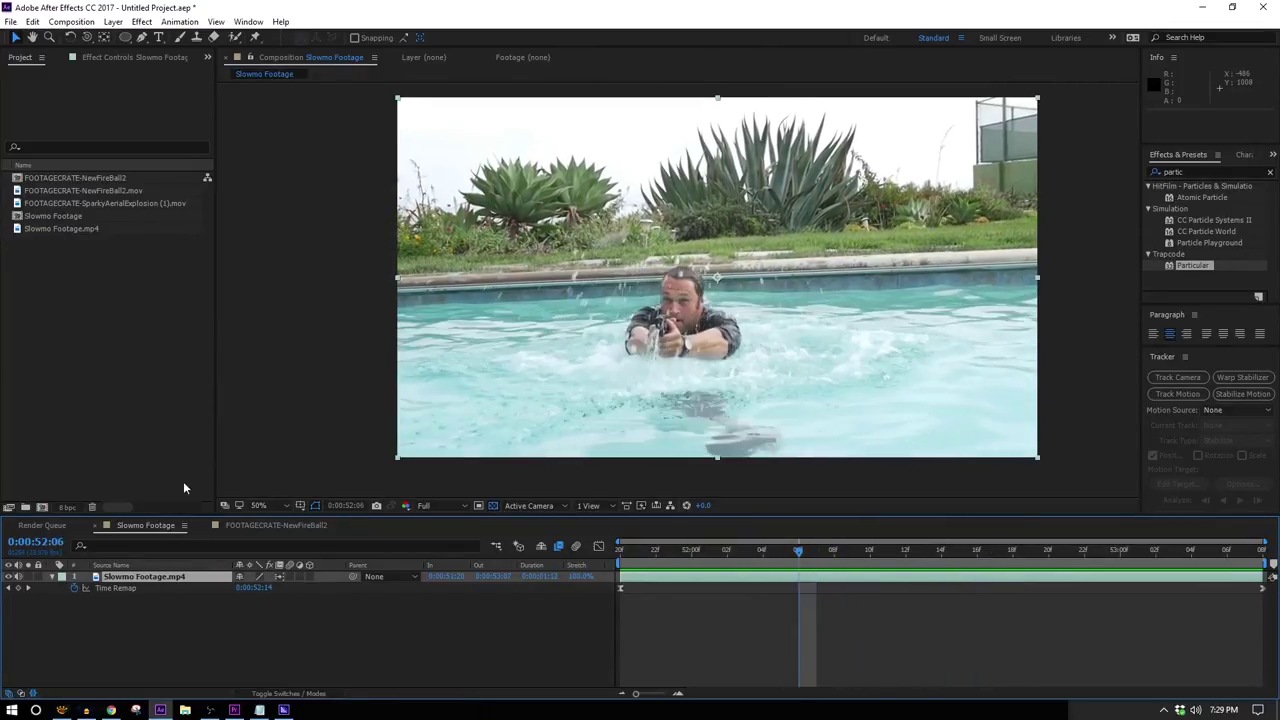
pyautogui.click(69, 177)
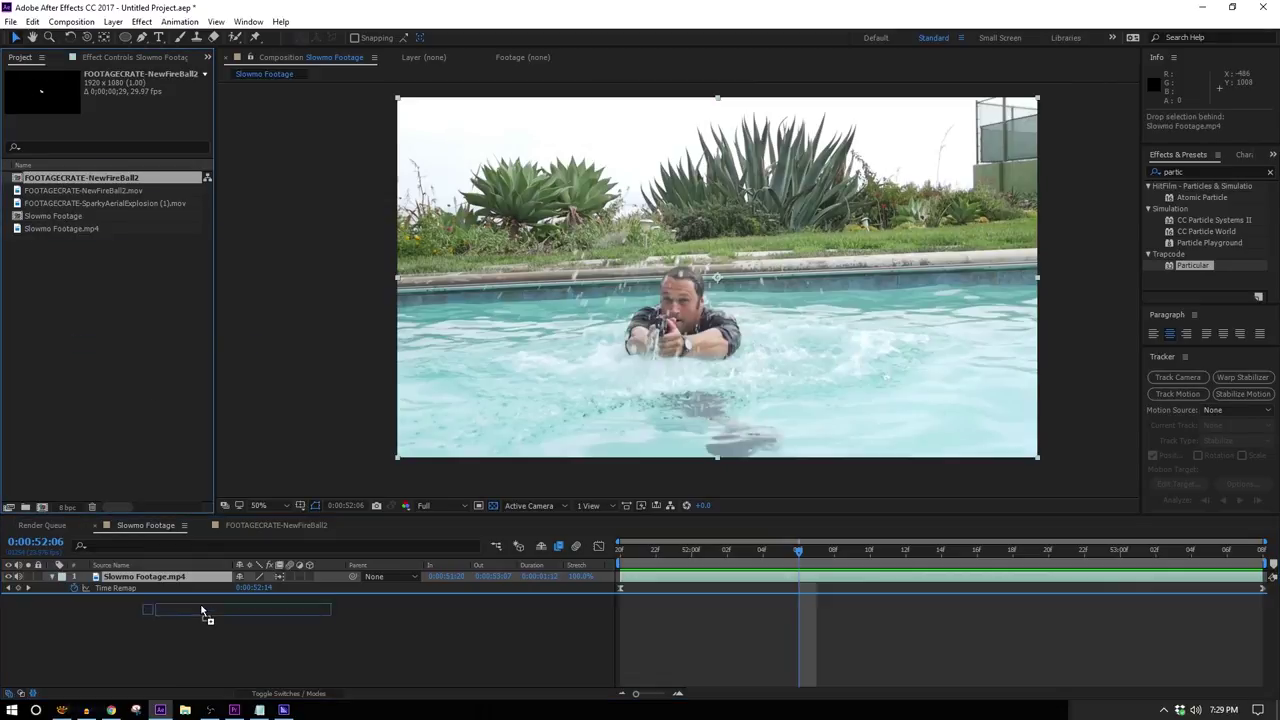
pyautogui.moveTo(201, 610); pyautogui.dragTo(203, 608)
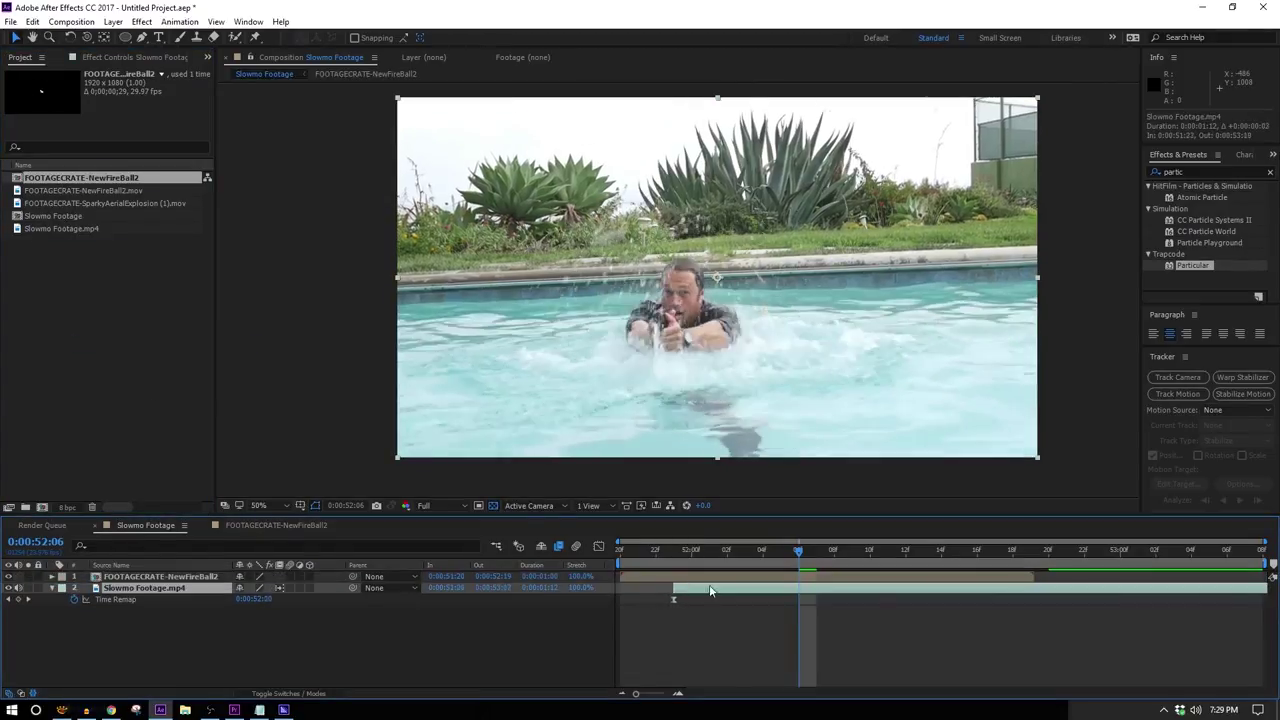
pyautogui.moveTo(651, 576); pyautogui.dragTo(830, 553)
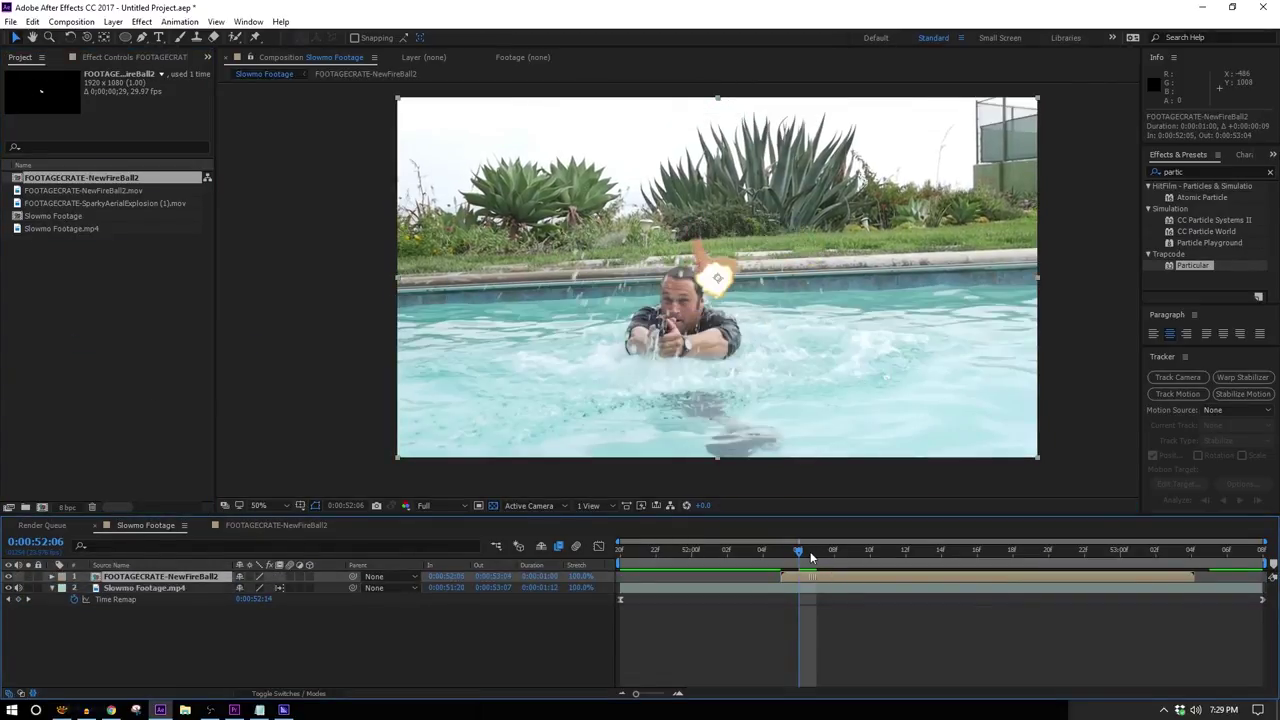
# Step: Move the explosion layer over the gun at about position 810, 670 and set its blending mode to Screen
pyautogui.press('F4')
pyautogui.click(252, 577)
pyautogui.click(304, 262)
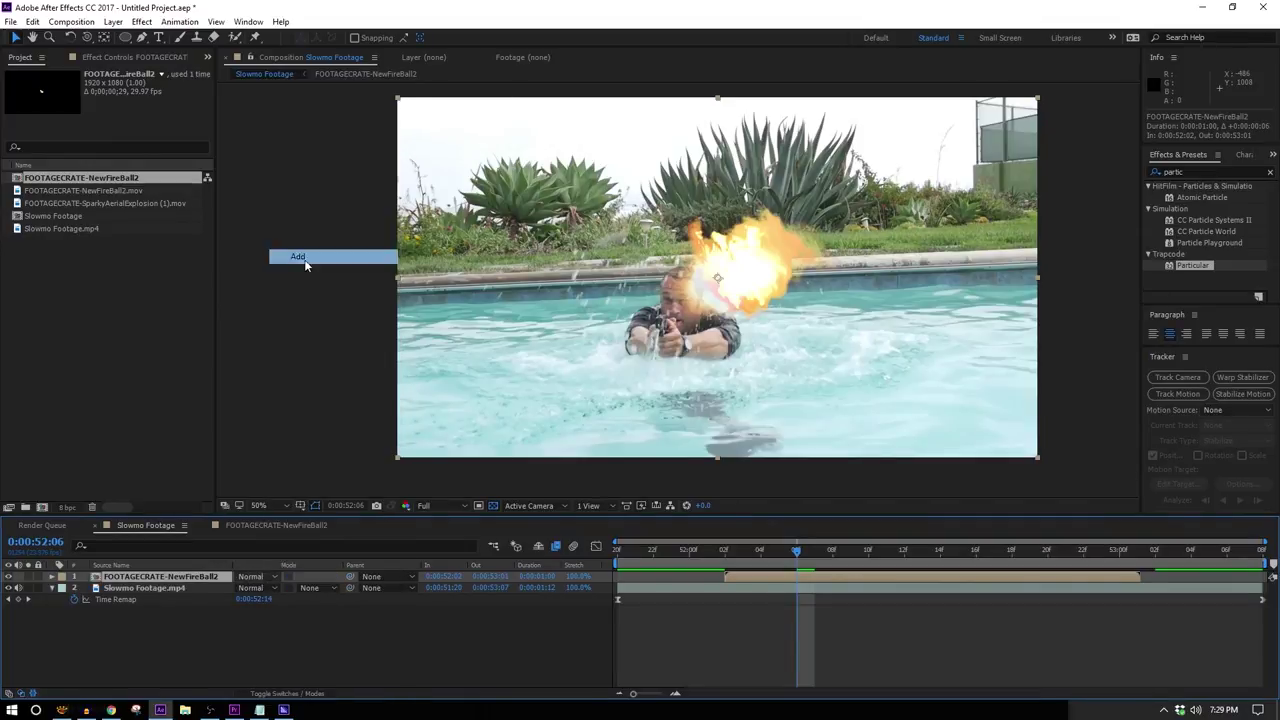
pyautogui.click(251, 578)
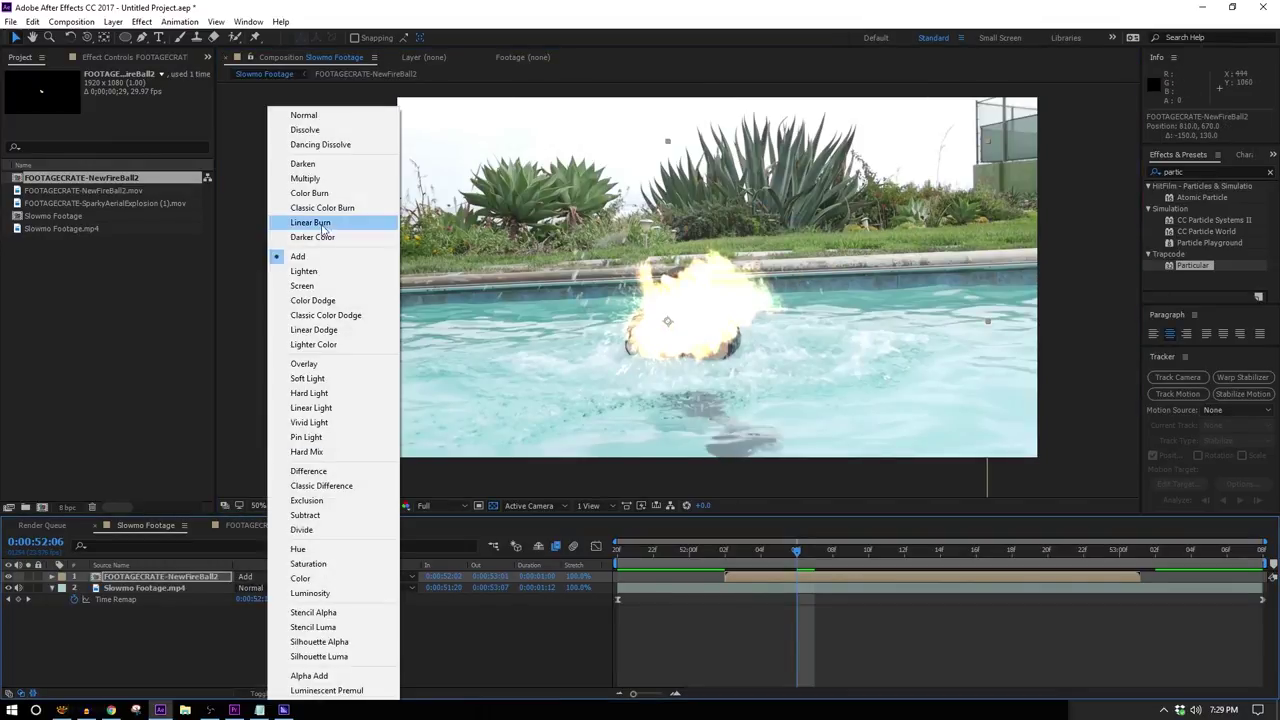
pyautogui.click(324, 286)
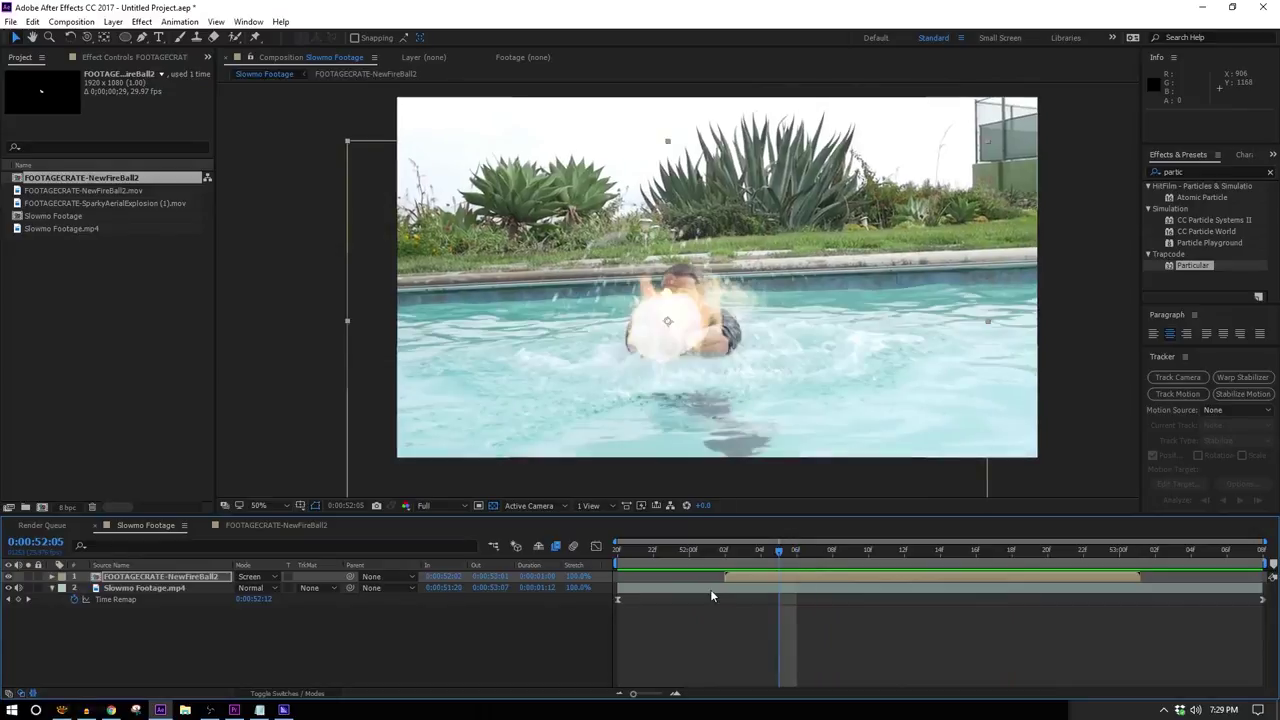
# Step: Flip the Slowmo Footage.mp4 layer horizontally, enlarge it to a scale of -135, 135%, and reposition the shot
pyautogui.rightClick(711, 590)
pyautogui.moveTo(788, 120)
pyautogui.click(998, 234)
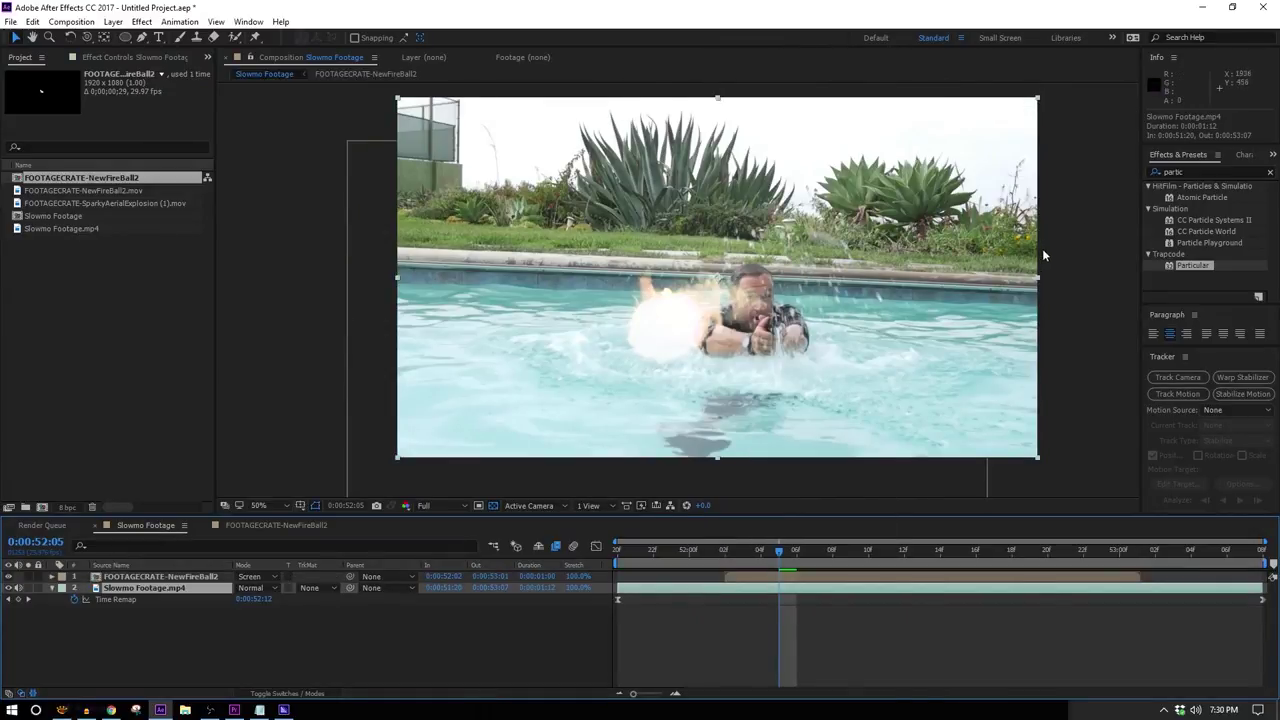
pyautogui.hotkey('ctrl', 'z')
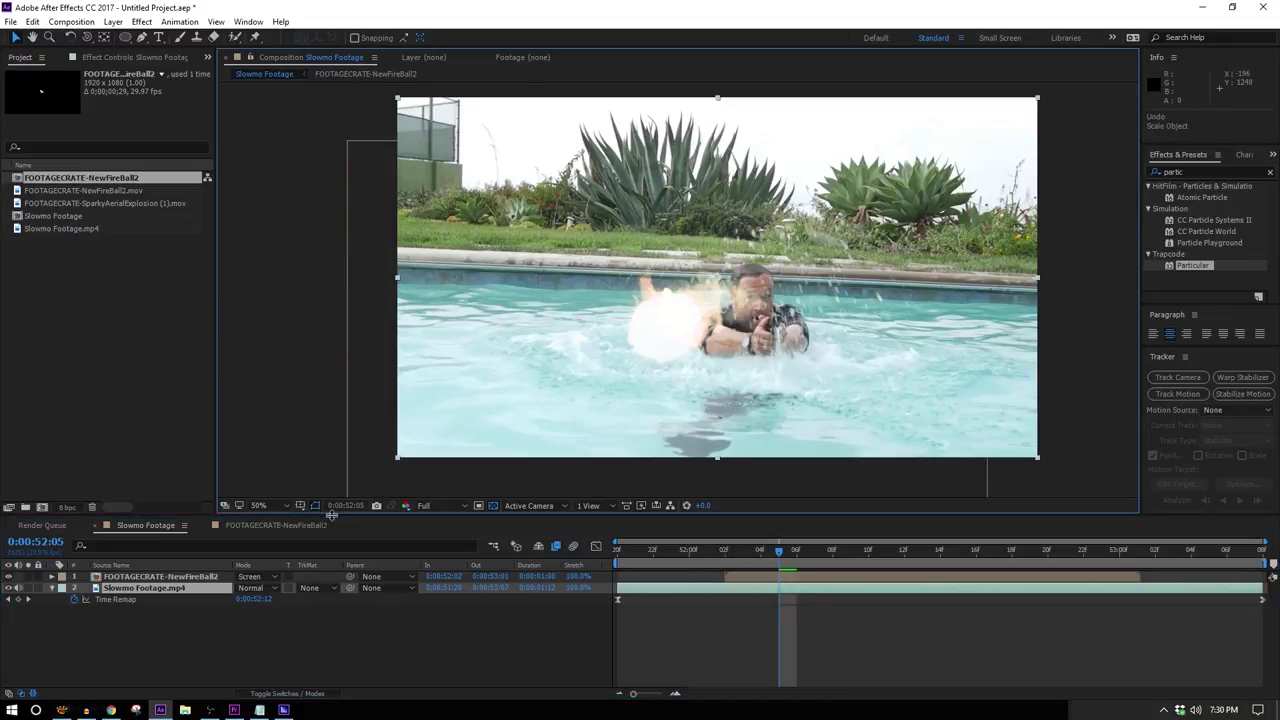
pyautogui.moveTo(281, 600); pyautogui.dragTo(316, 600)
pyautogui.moveTo(736, 354); pyautogui.dragTo(689, 326)
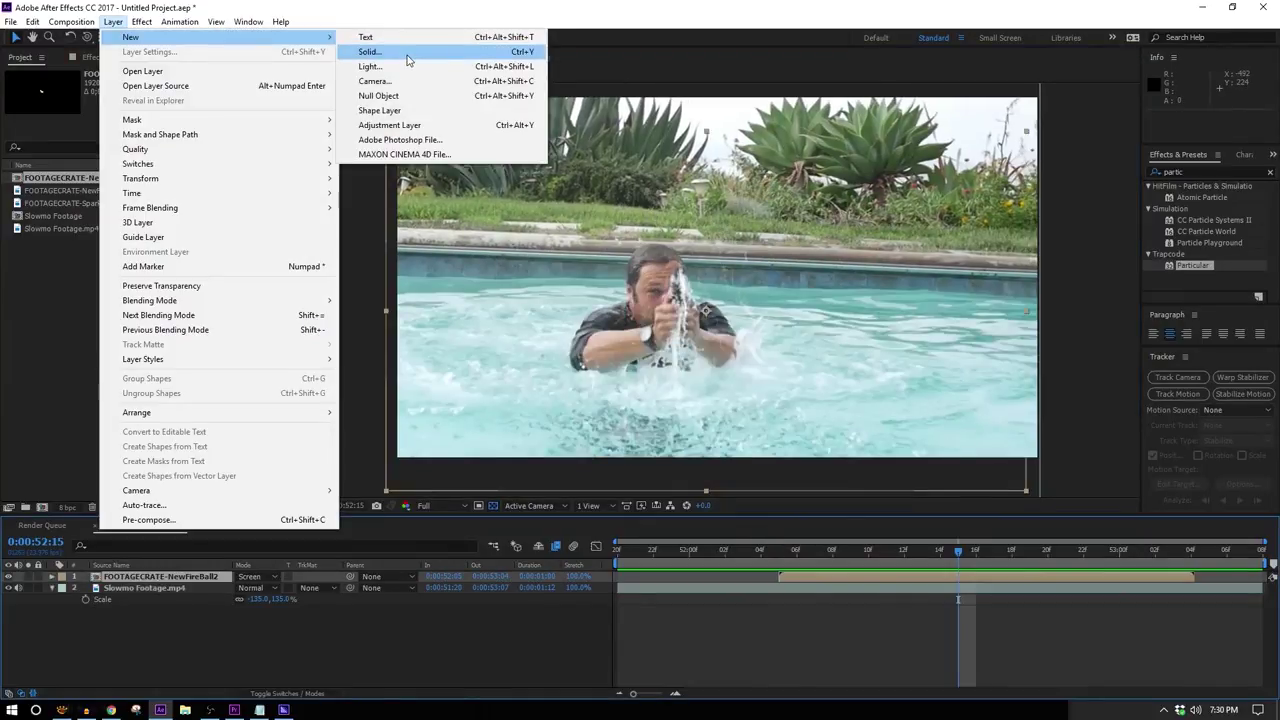
# Step: Create a 1920 x 1080 solid in a dark, muted orange
pyautogui.click(365, 48)
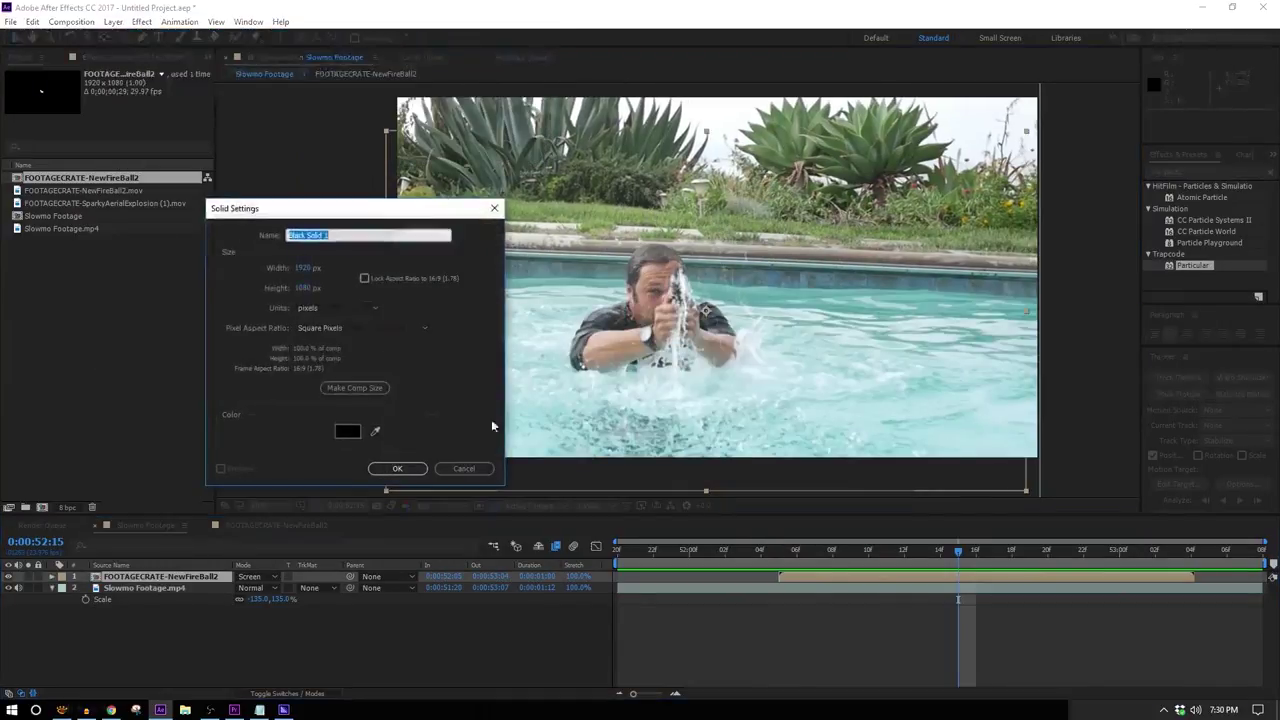
pyautogui.click(354, 431)
pyautogui.moveTo(204, 265); pyautogui.dragTo(204, 199)
pyautogui.click(15, 305)
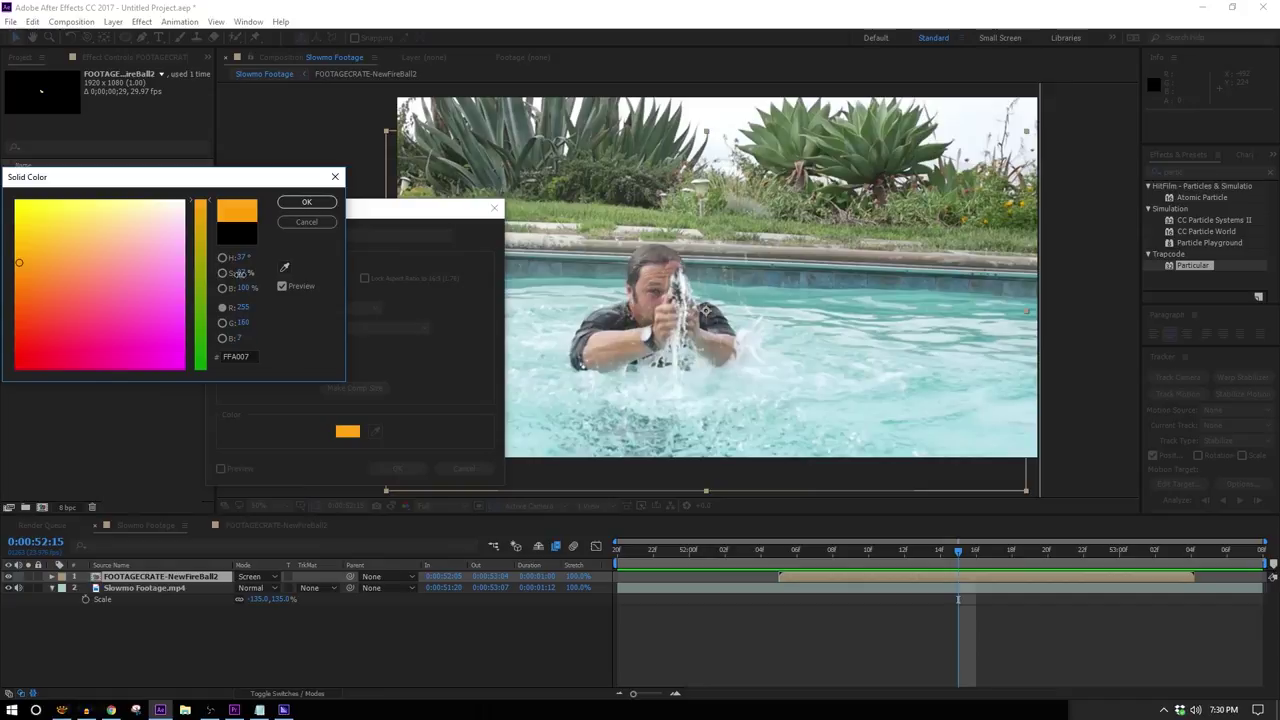
pyautogui.moveTo(243, 291); pyautogui.dragTo(208, 290)
pyautogui.click(306, 202)
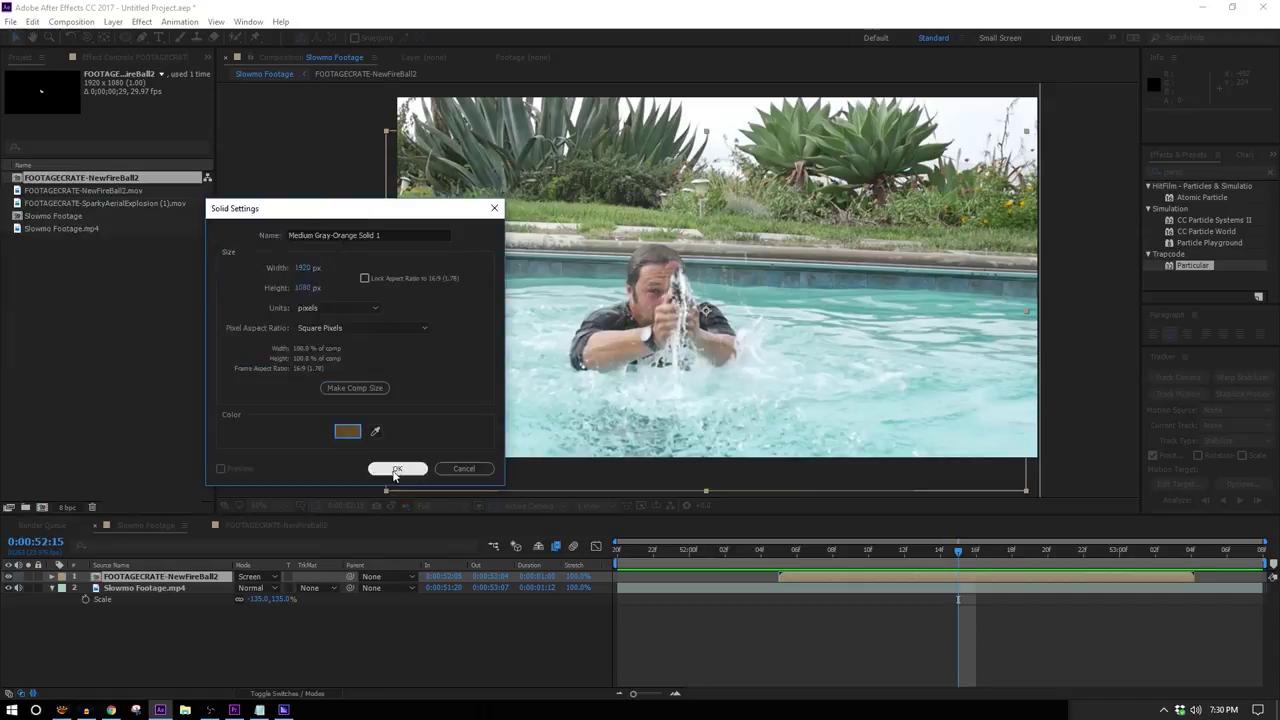
pyautogui.click(396, 469)
# Step: Set the orange solid's blending mode to Add and place it beneath the explosion layer
pyautogui.click(254, 577)
pyautogui.click(335, 256)
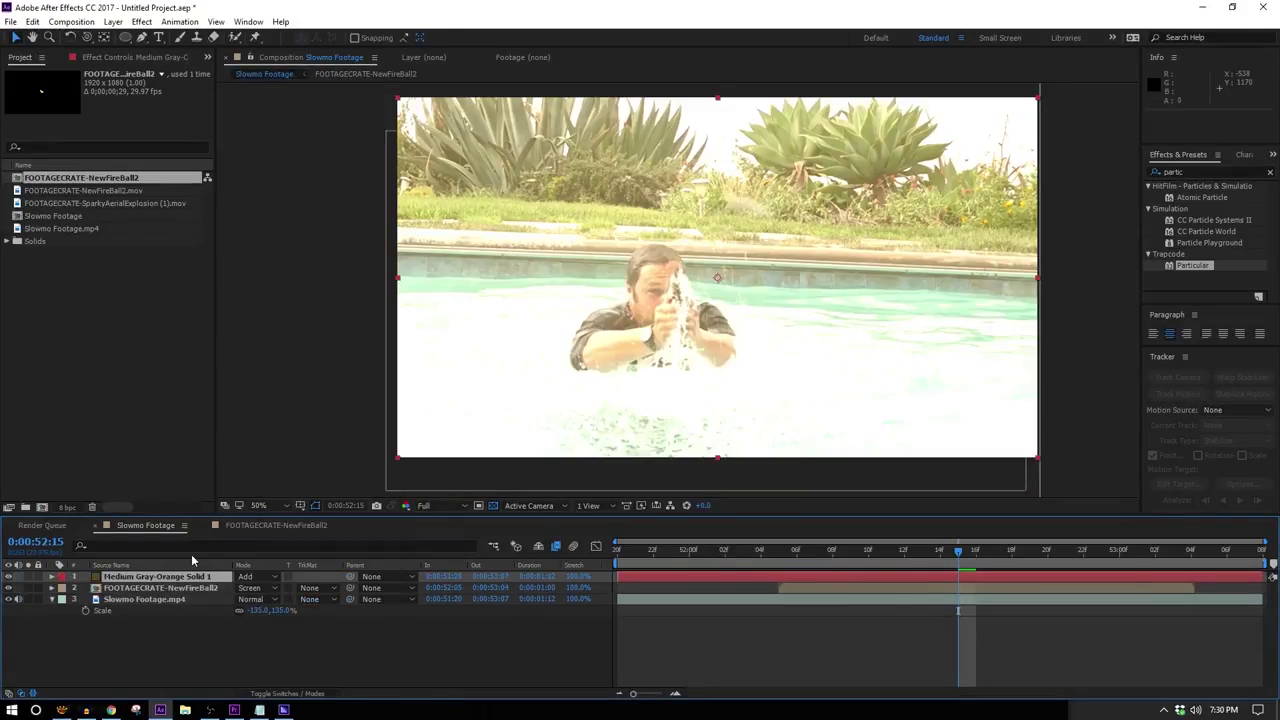
pyautogui.moveTo(194, 591); pyautogui.dragTo(198, 594)
# Step: Draw a RotoBezier mask on the orange solid around the man's face, arms and the water below, feathered to 171 pixels
pyautogui.press('g')
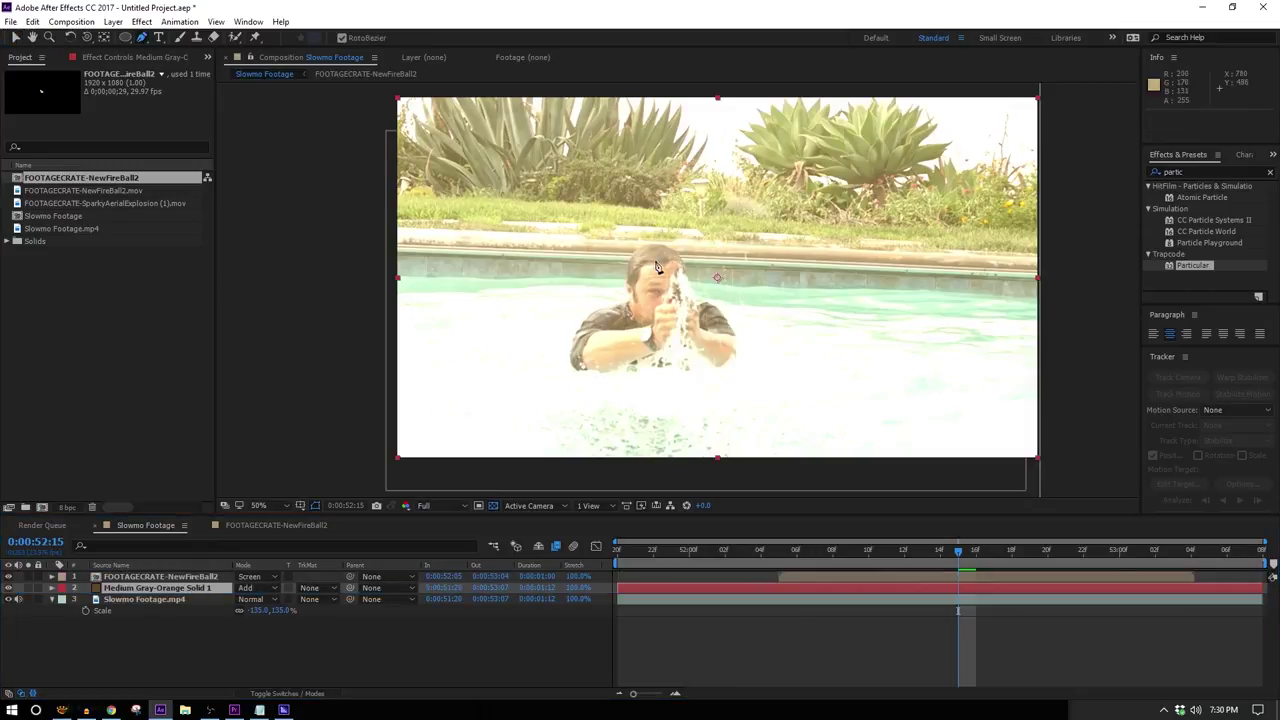
pyautogui.click(658, 256)
pyautogui.click(634, 266)
pyautogui.click(635, 283)
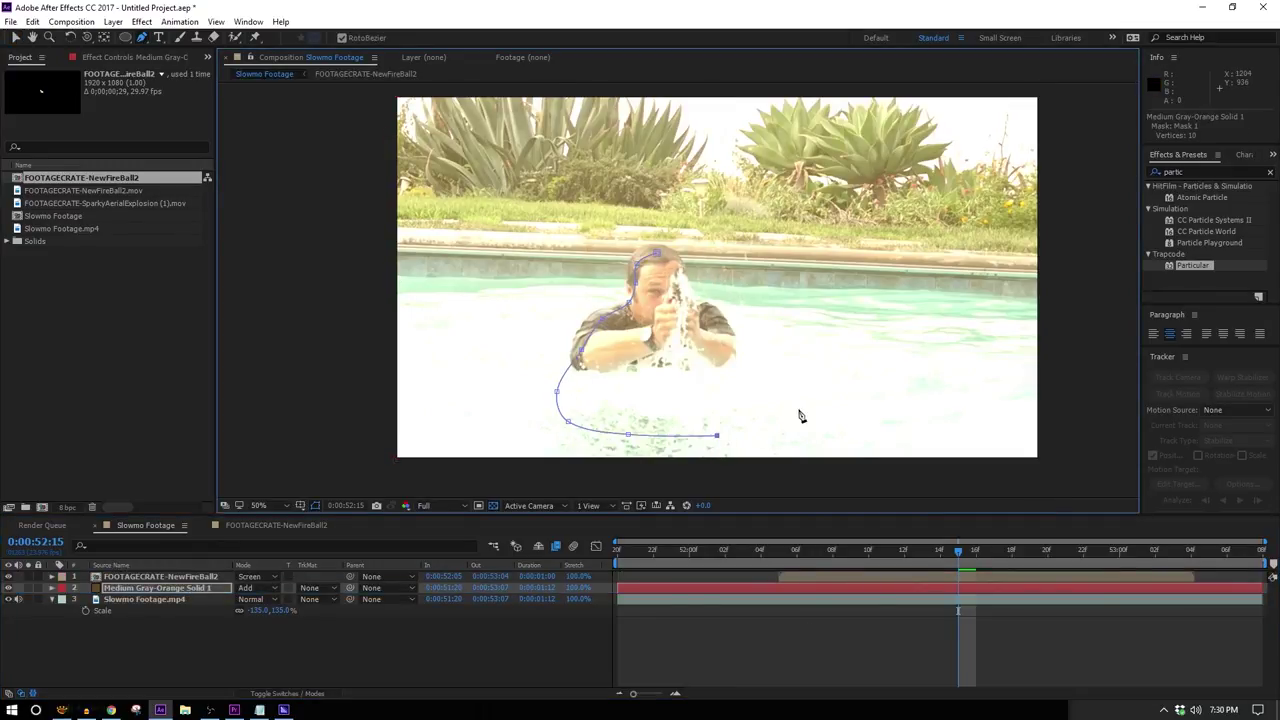
pyautogui.click(756, 363)
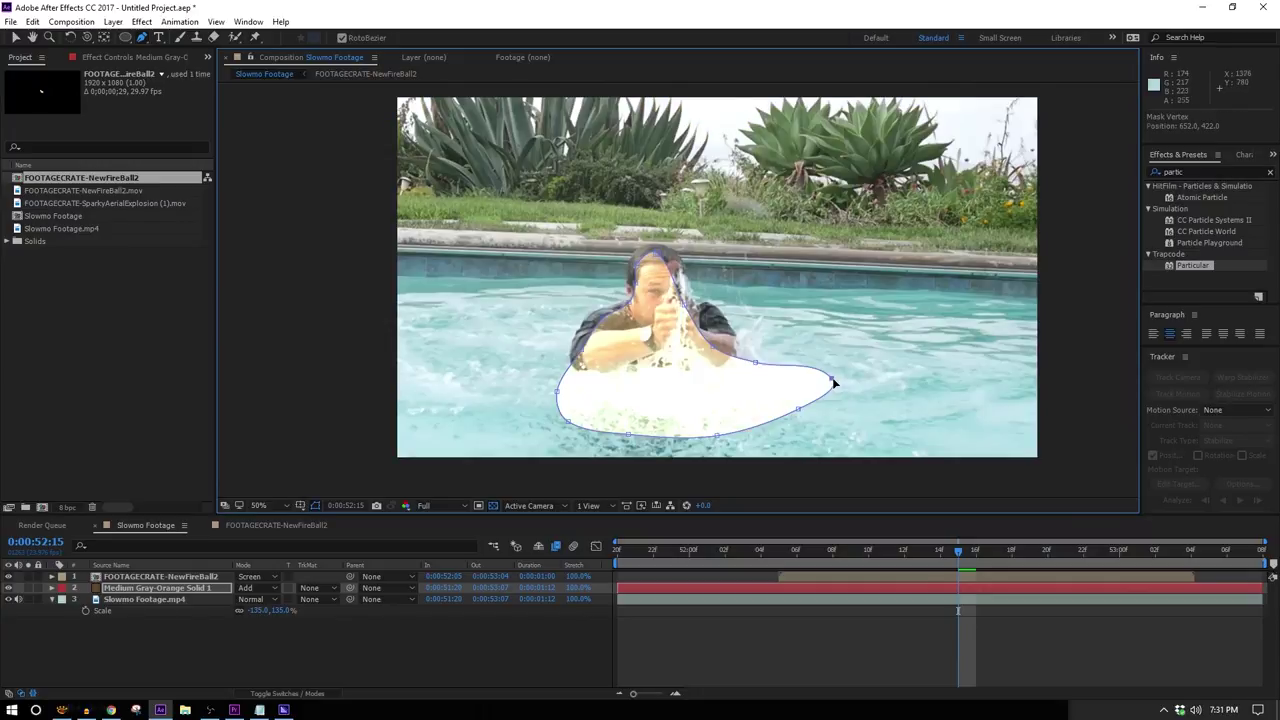
pyautogui.press('f')
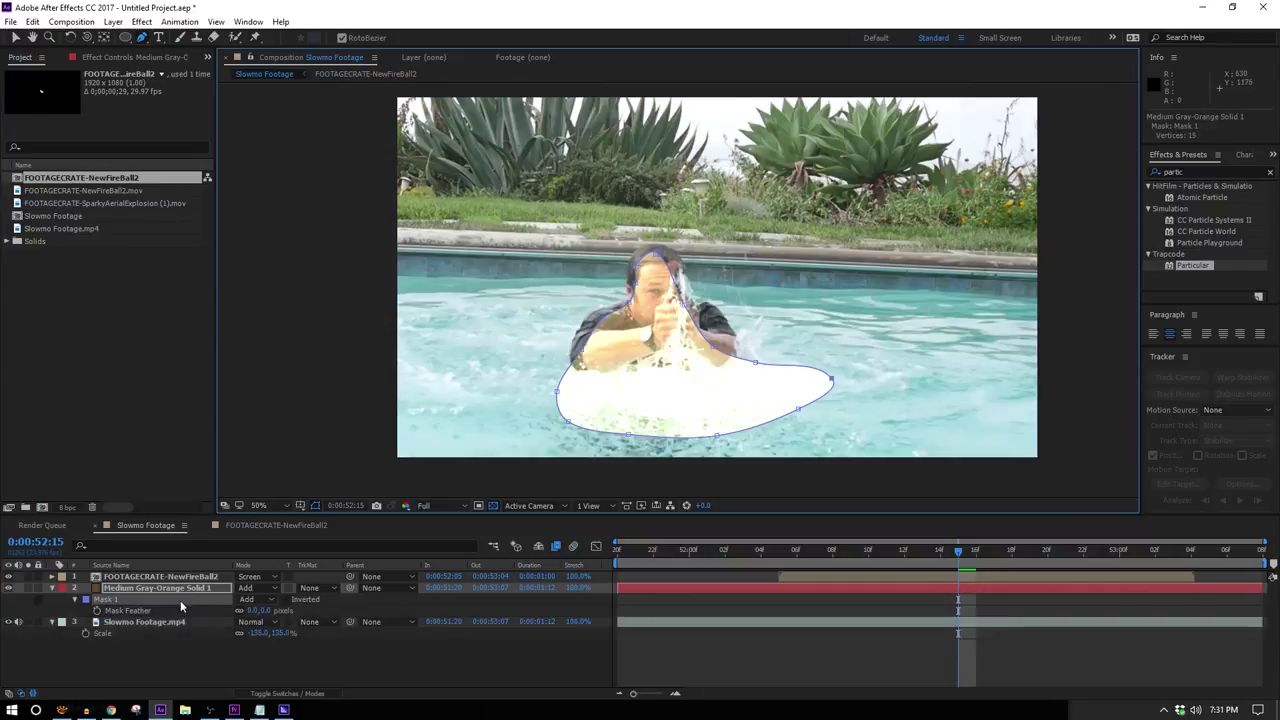
pyautogui.moveTo(256, 610); pyautogui.dragTo(354, 591)
# Step: Keyframe the orange solid's Opacity to fade in from 0:00:52:05 to 100% at 0:00:52:09 and lower it at 0:00:52:11
pyautogui.moveTo(890, 556); pyautogui.dragTo(857, 573)
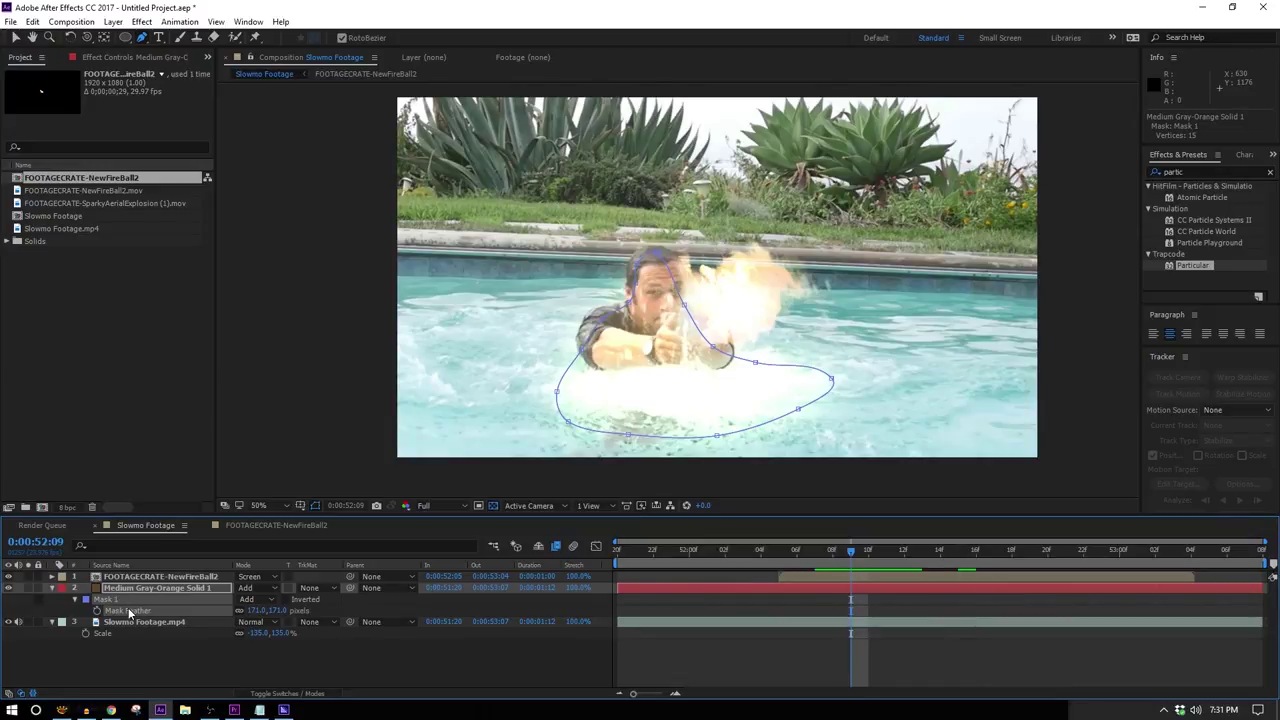
pyautogui.press('t')
pyautogui.click(88, 600)
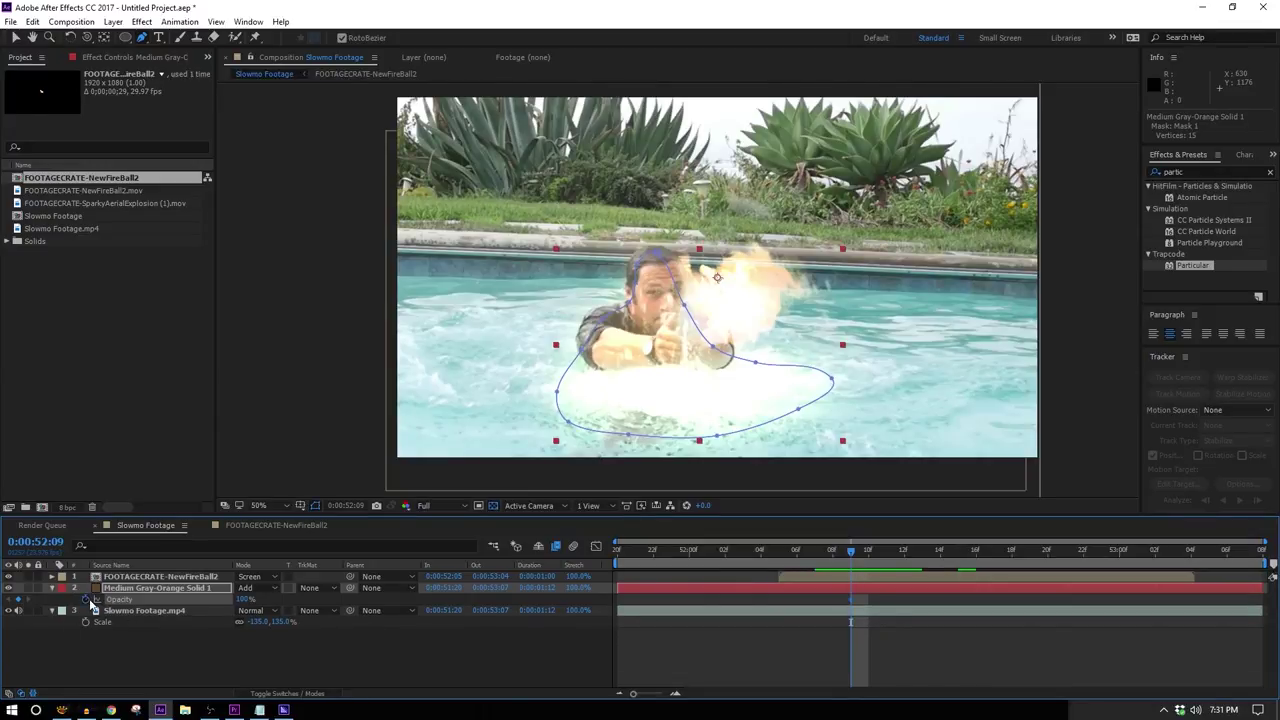
pyautogui.moveTo(801, 555); pyautogui.dragTo(779, 561)
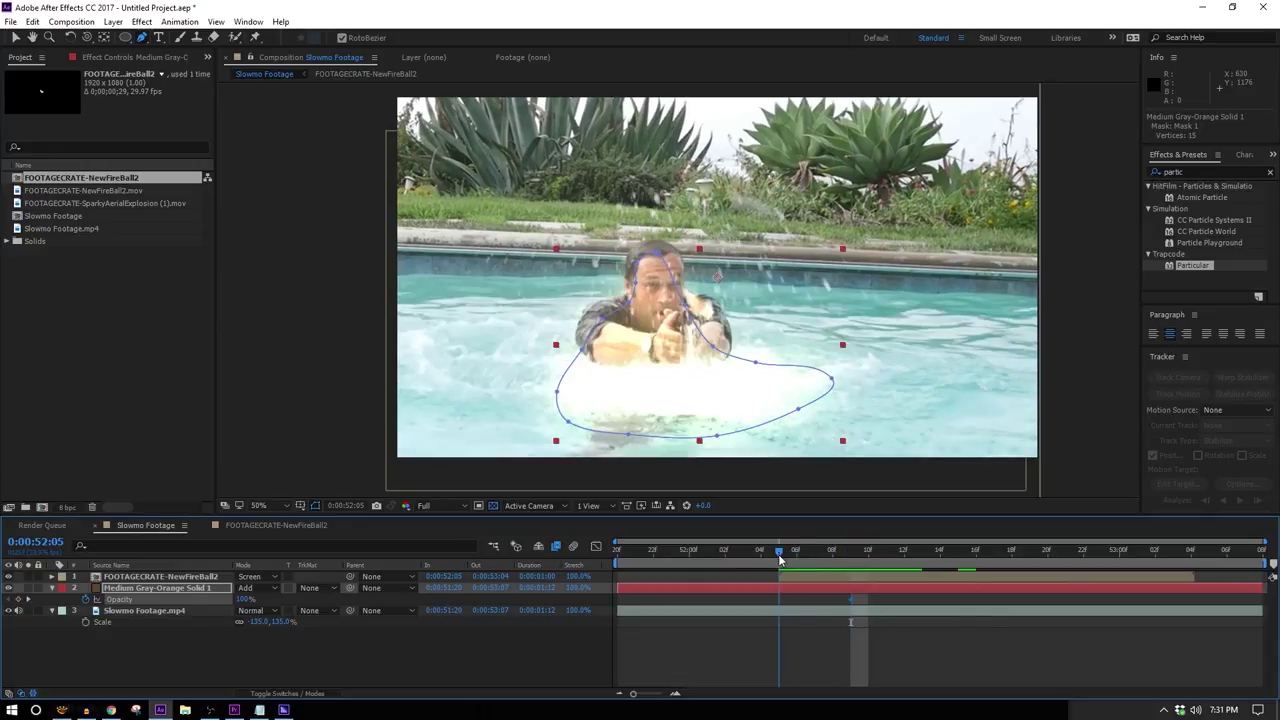
pyautogui.moveTo(241, 600); pyautogui.dragTo(44, 621)
pyautogui.moveTo(786, 535); pyautogui.dragTo(886, 550)
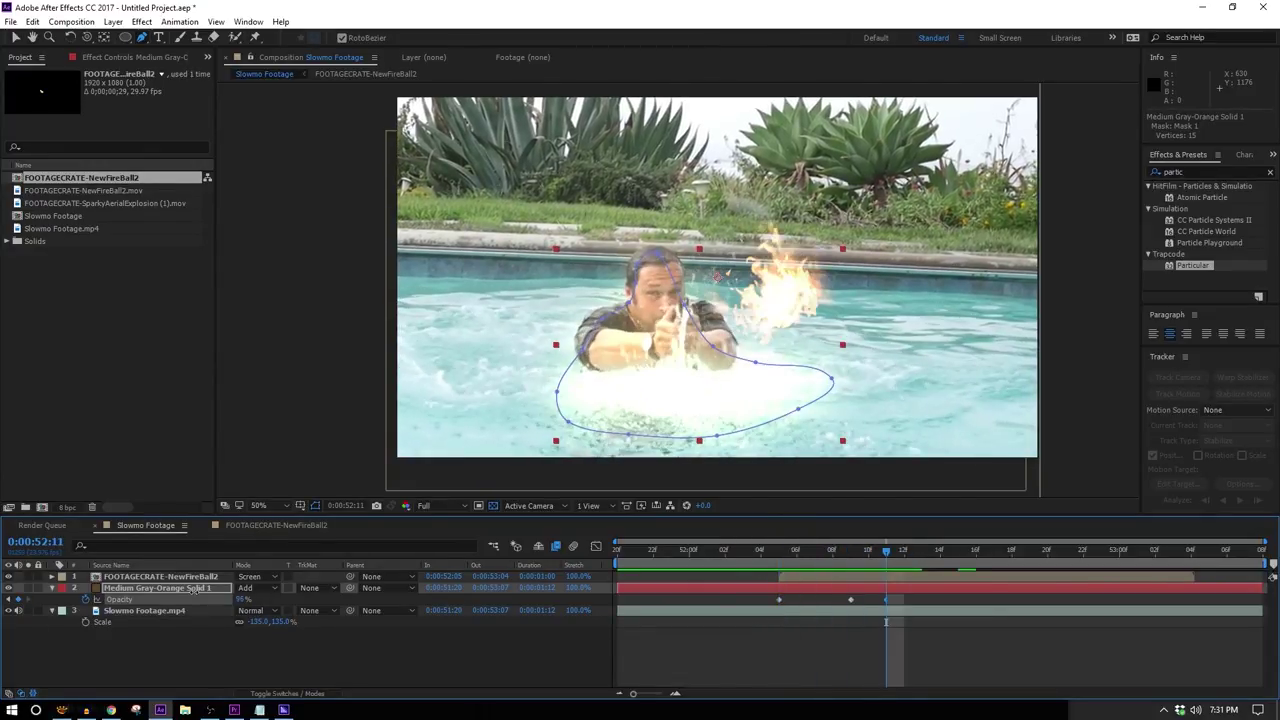
pyautogui.press('g')
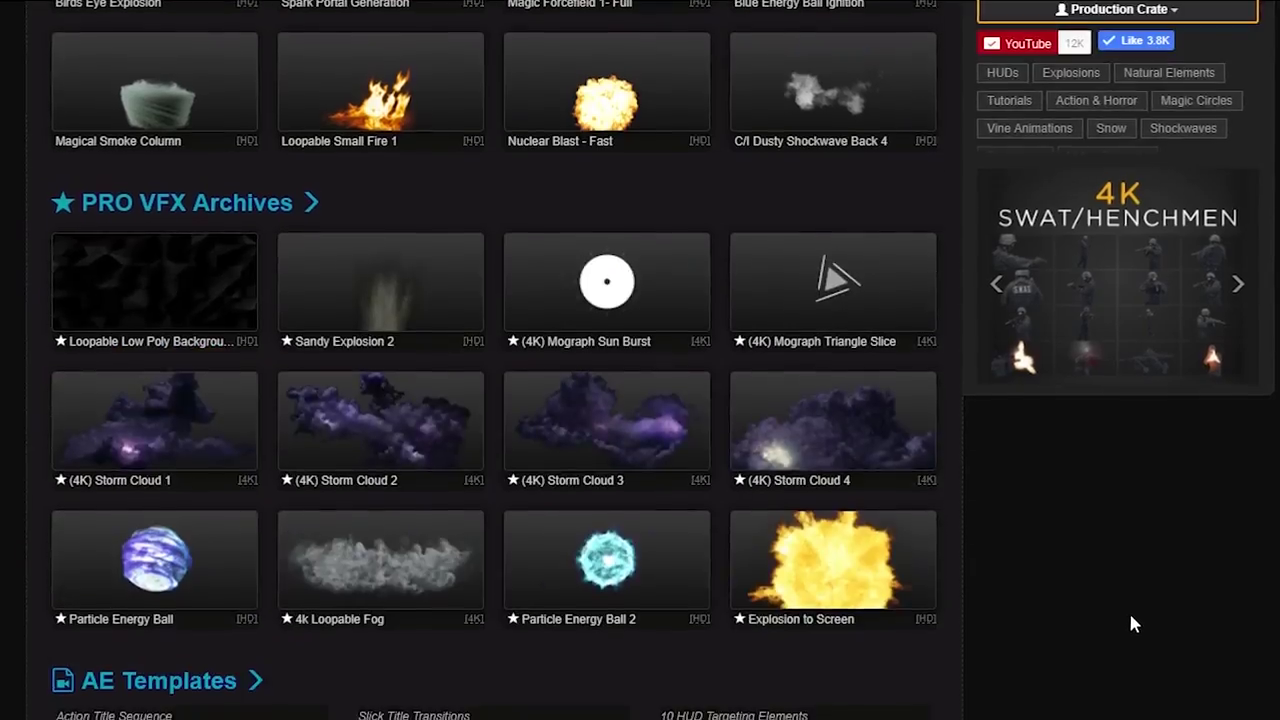
# Step: Switch to the FootageCrate website and open the Dust & Smoke category of VFX elements
pyautogui.scroll(5, 1128, 610)
pyautogui.click(191, 136)
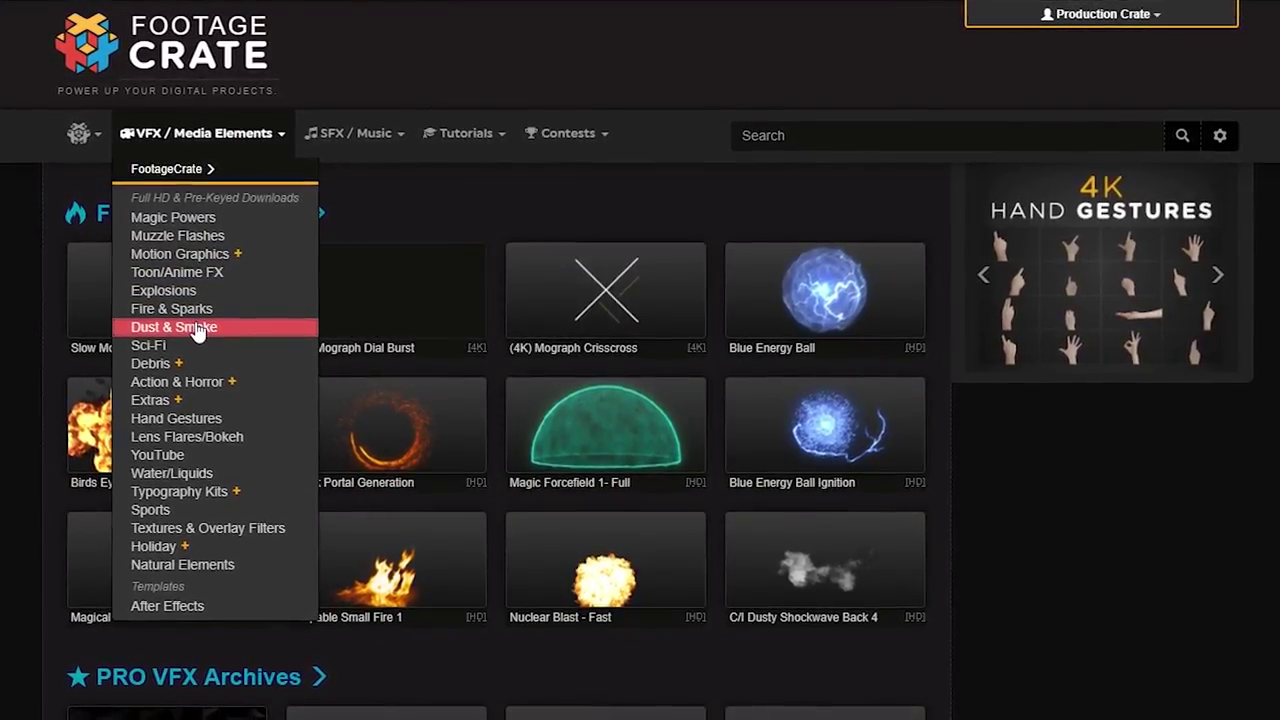
pyautogui.click(195, 333)
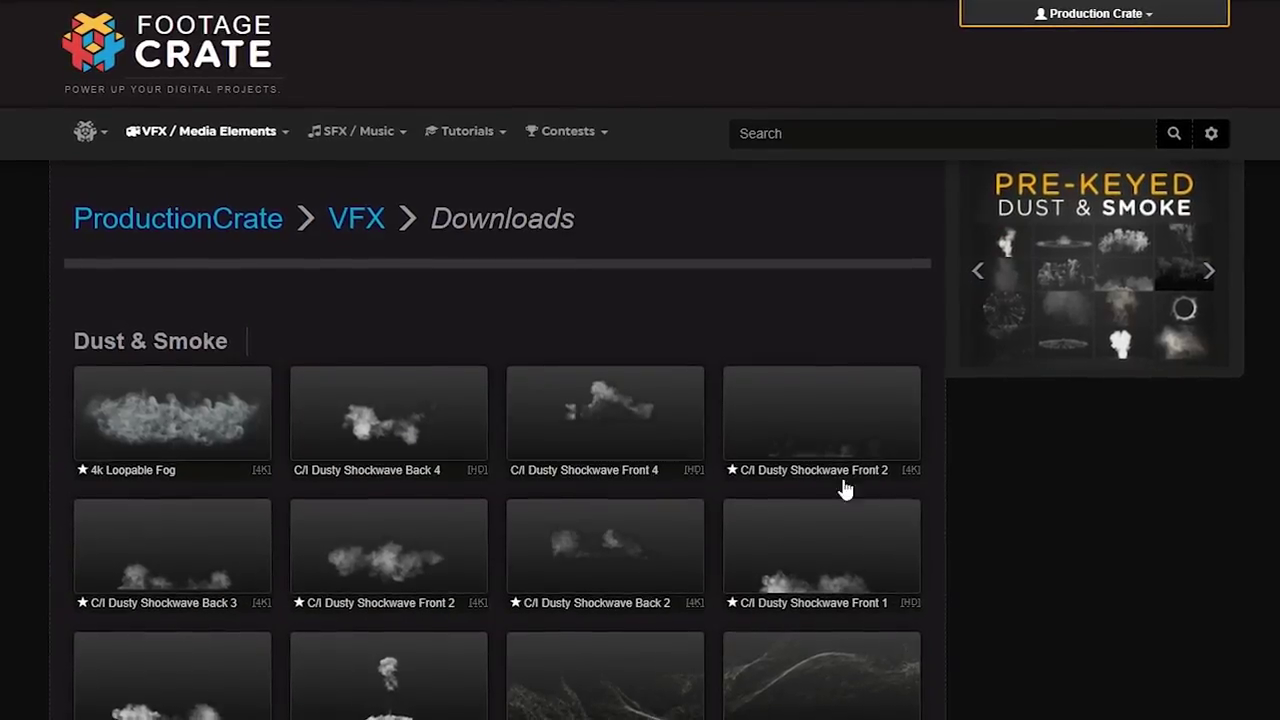
# Step: Browse the Dust & Smoke clips and preview wispy smoke elements such as Wispy Smoke Puff 3
pyautogui.scroll(-5, 843, 486)
pyautogui.scroll(-10, 900, 529)
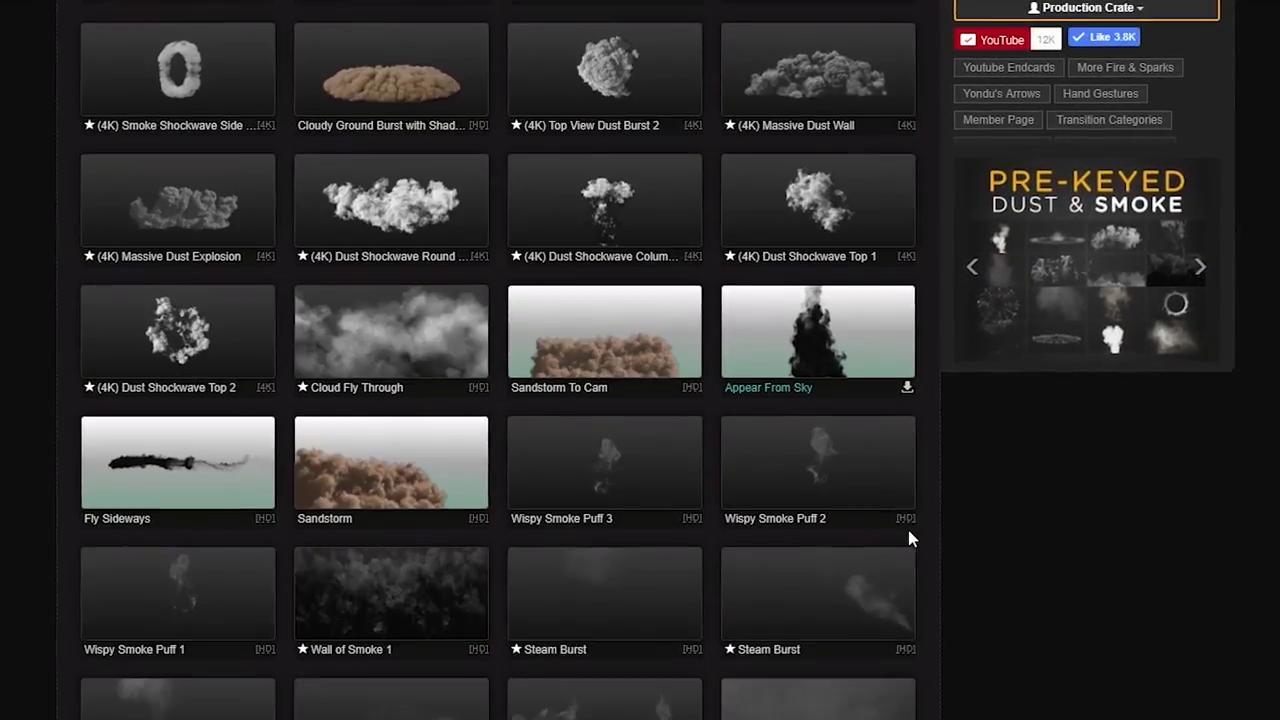
pyautogui.click(643, 193)
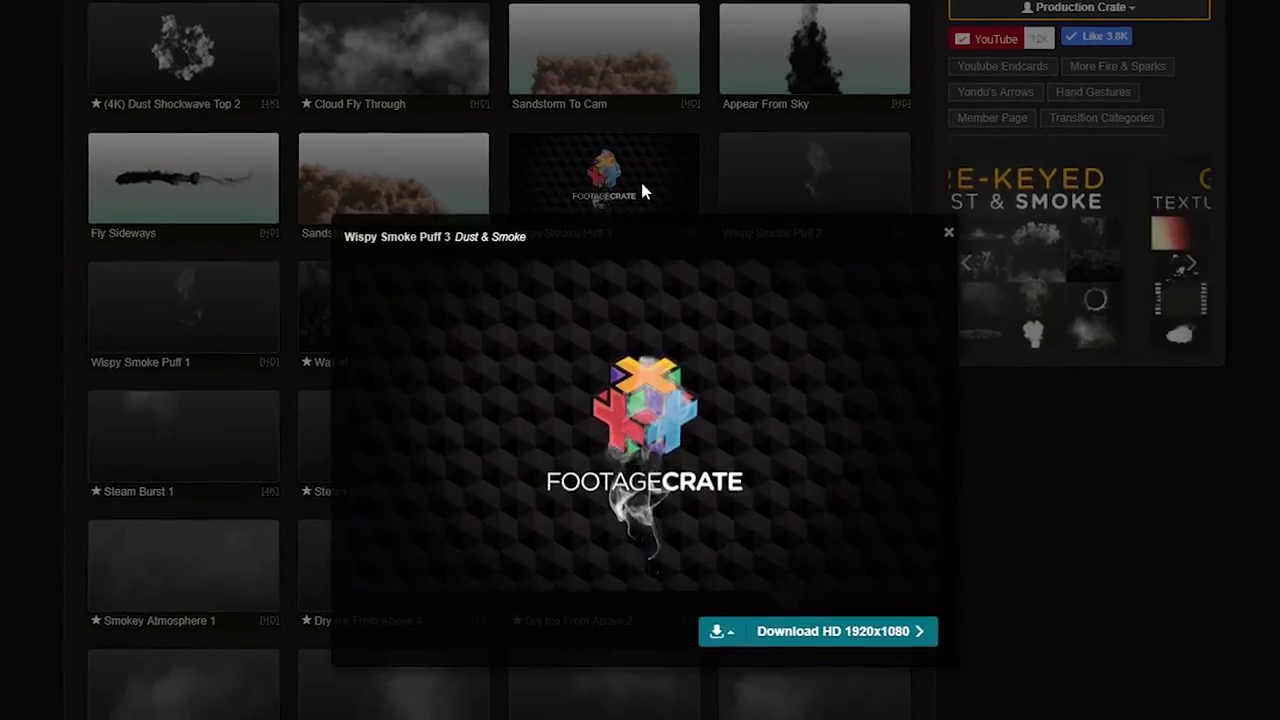
pyautogui.click(993, 467)
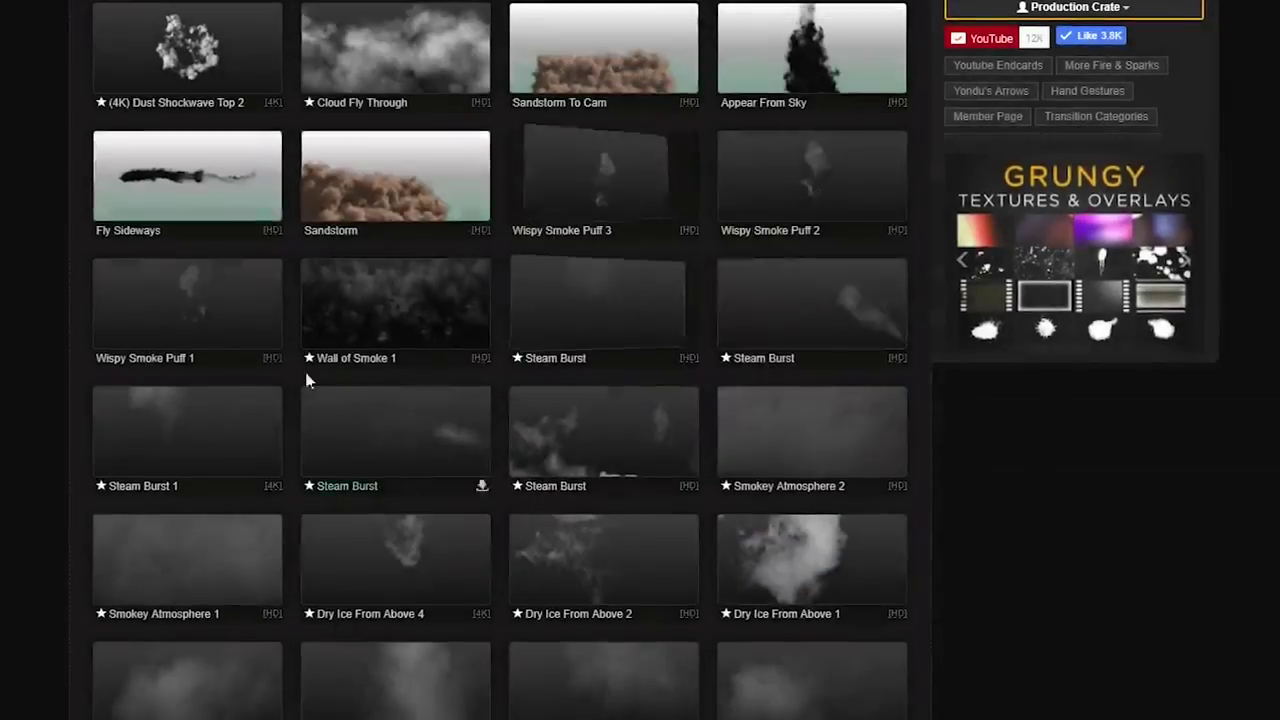
pyautogui.click(228, 292)
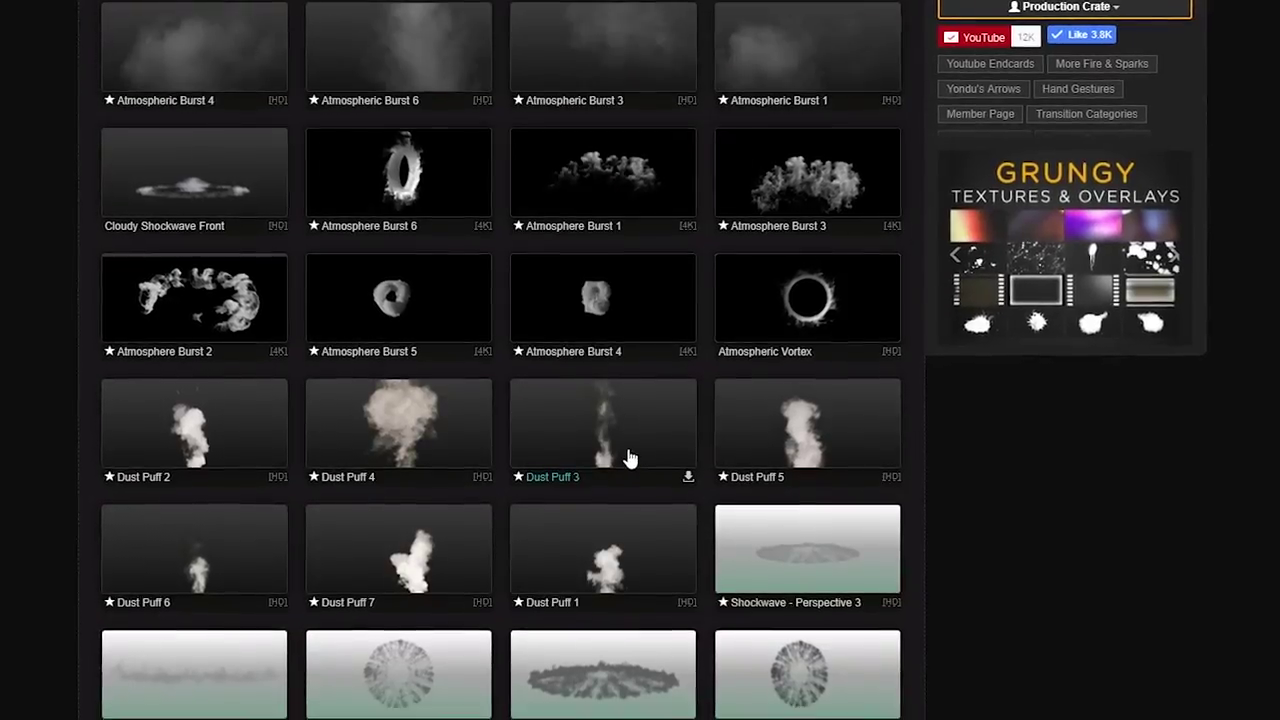
# Step: Preview the Dust Puff clips, including Dust Puff 2 and Dust Puff 6
pyautogui.click(222, 447)
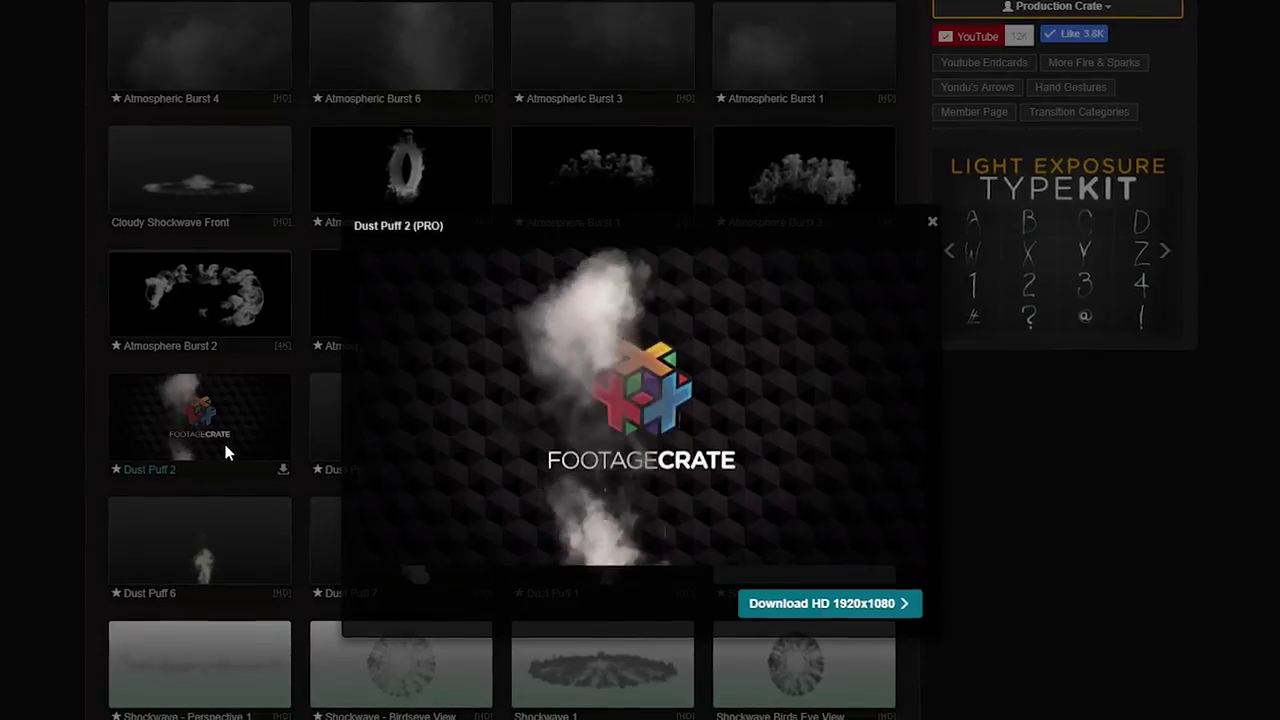
pyautogui.press('Escape')
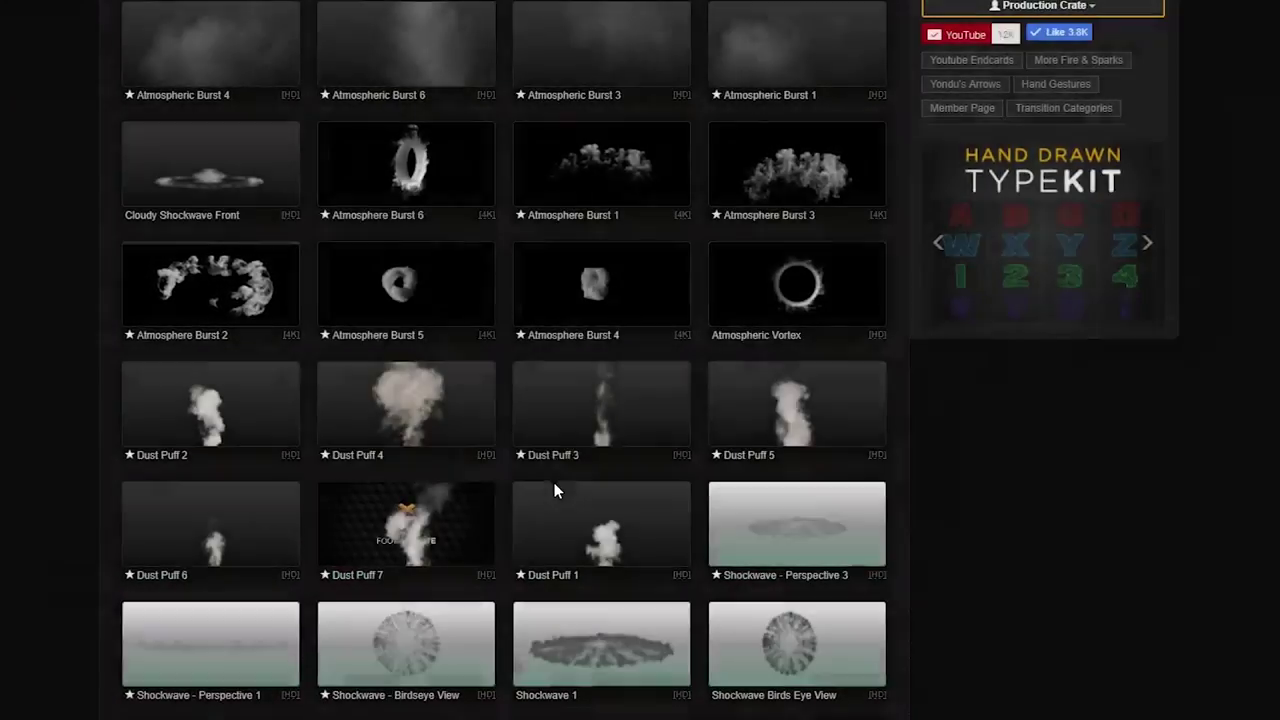
pyautogui.click(592, 420)
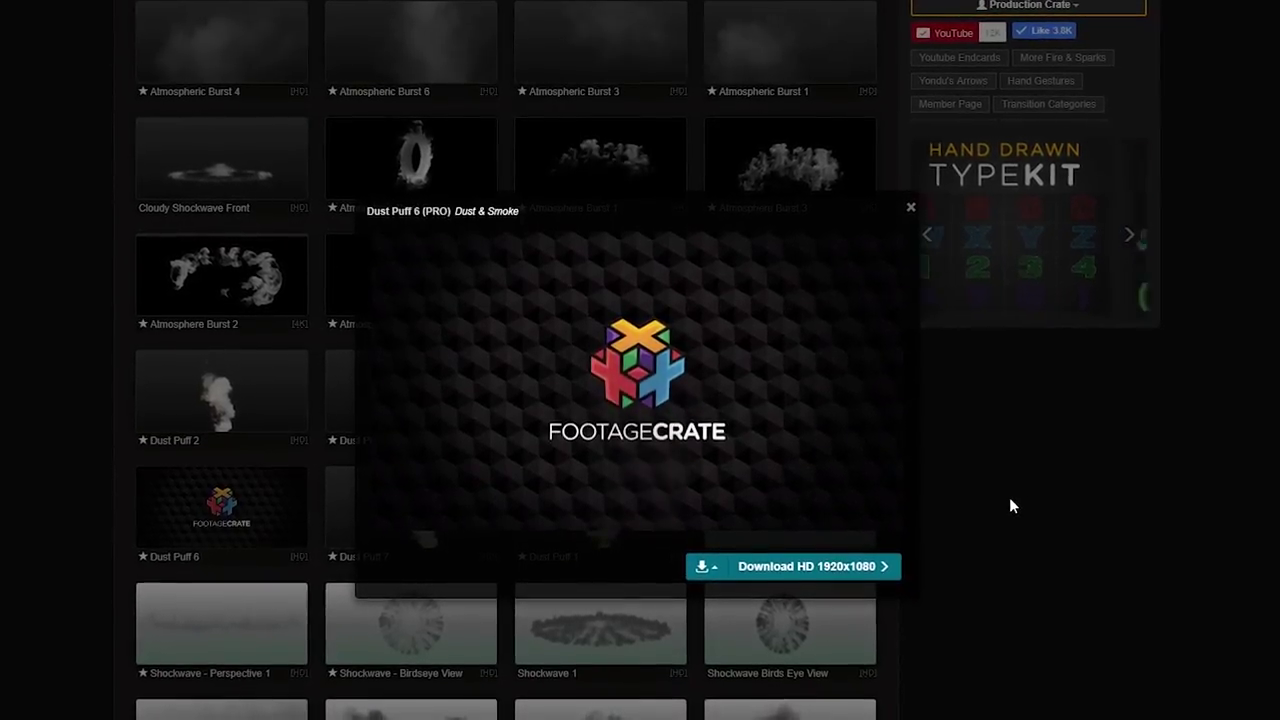
# Step: Browse further down the Dust & Smoke clips, preview Powder Burst Side and download its HD version
pyautogui.scroll(-2, 256, 340)
pyautogui.scroll(-2, 608, 418)
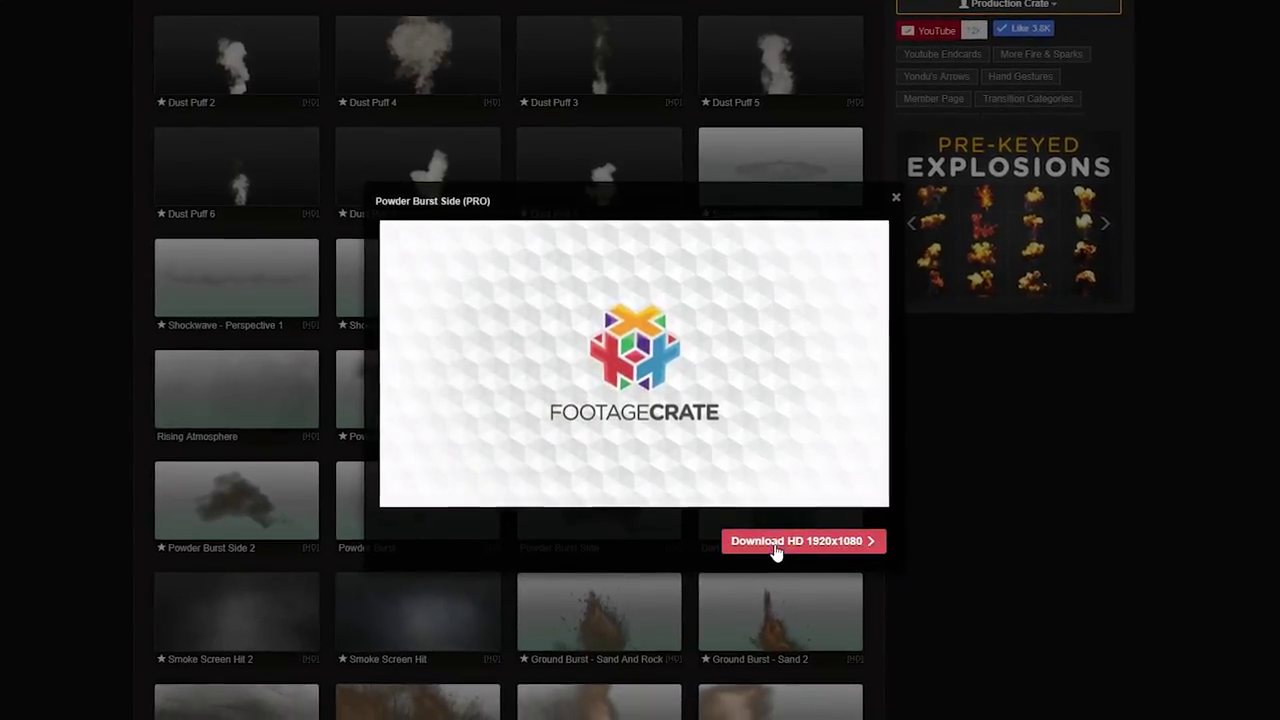
pyautogui.click(776, 545)
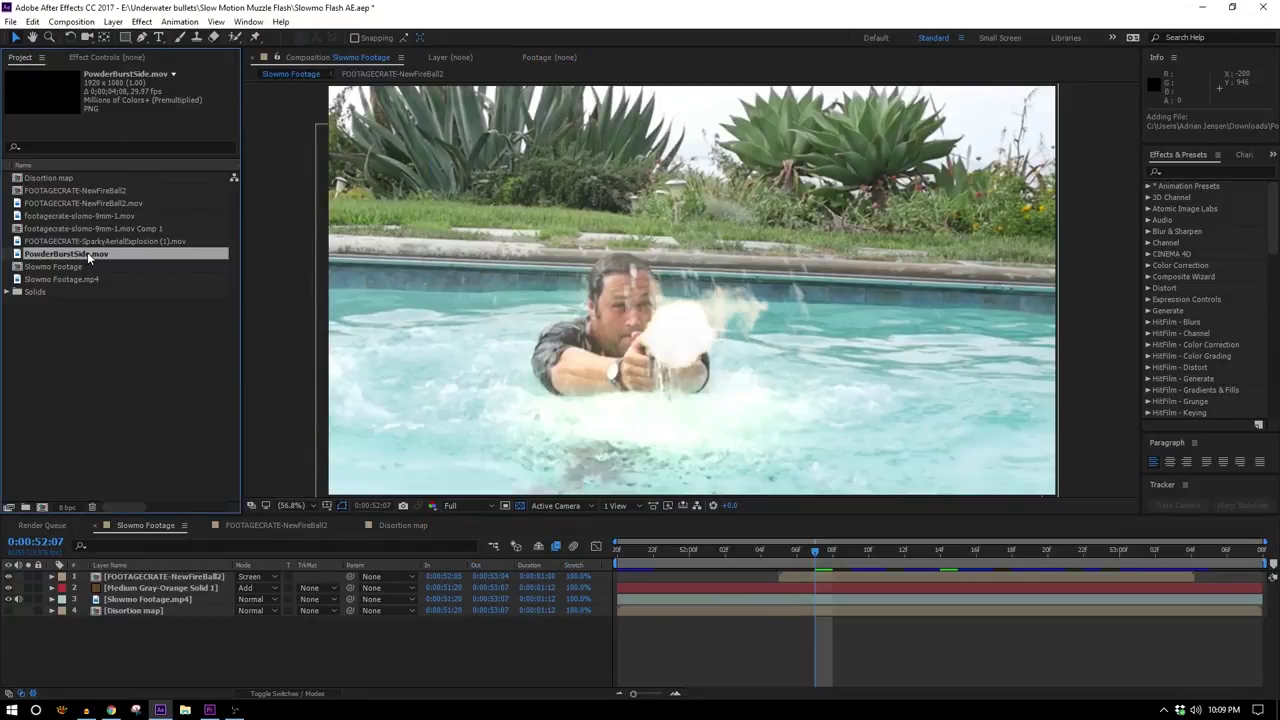
# Step: In After Effects, place PowderBurstSide.mov beneath the fireball layer and apply the Color Correction Tint effect to it
pyautogui.moveTo(87, 253); pyautogui.dragTo(306, 583)
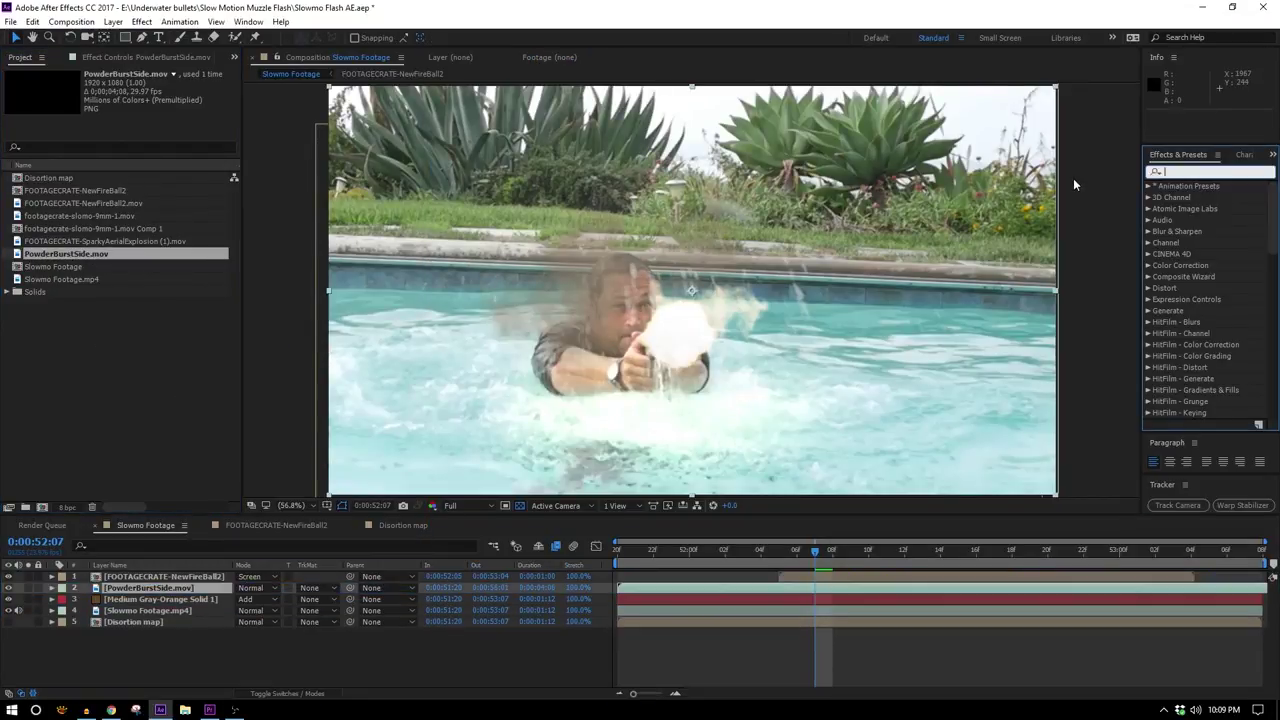
pyautogui.write('tint')
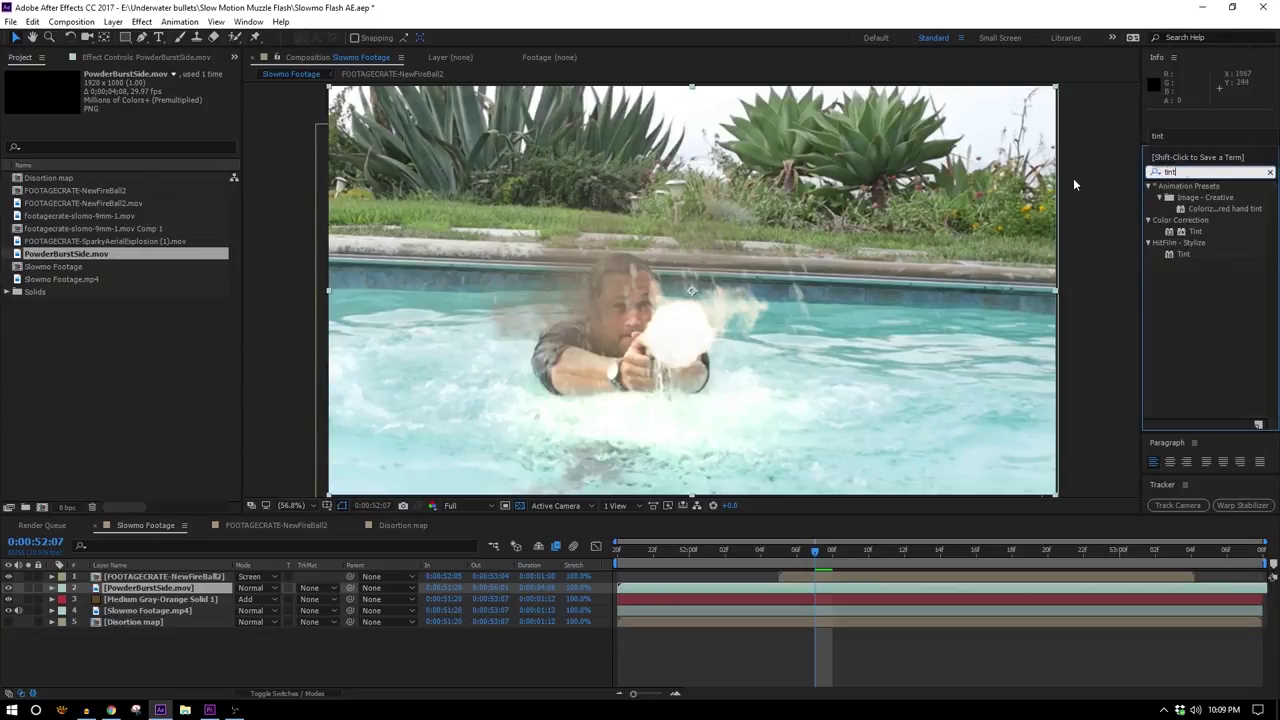
pyautogui.doubleClick(1192, 231)
# Step: Hide the fireball layer and enable Time Remapping on the powder burst layer, with the layer starting at 0:00:52:05
pyautogui.click(8, 577)
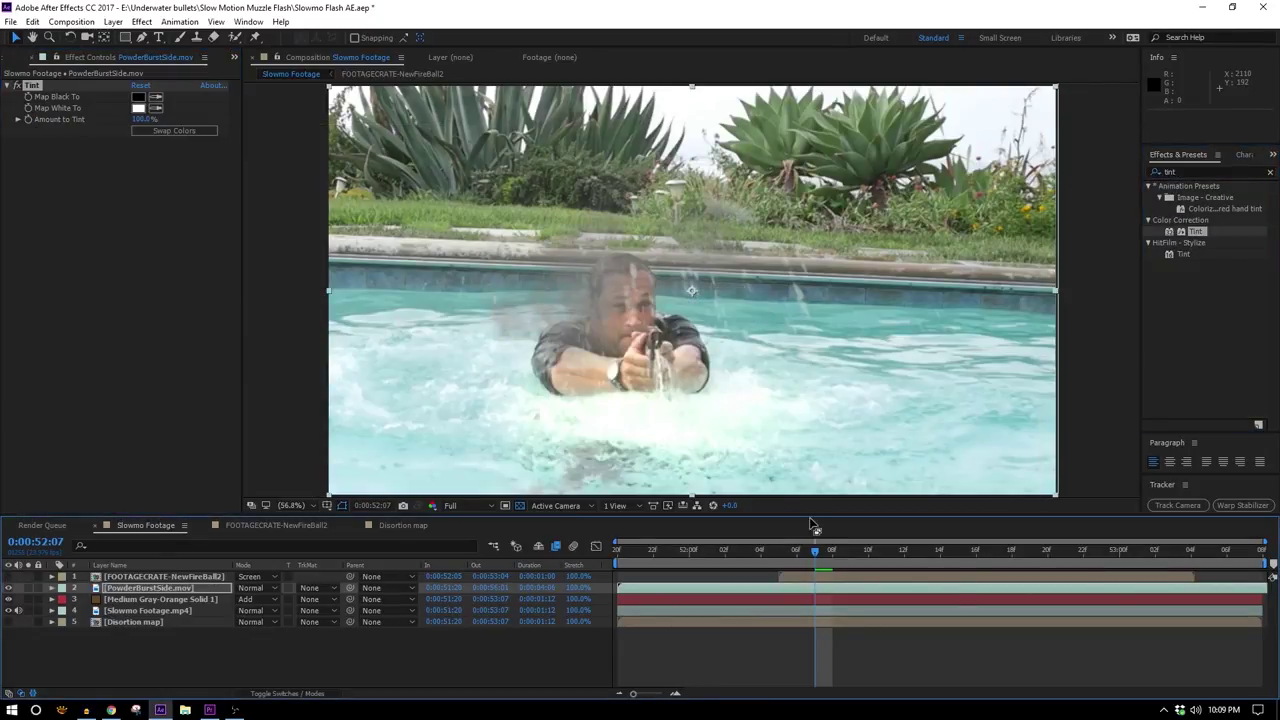
pyautogui.click(779, 553)
pyautogui.moveTo(675, 590); pyautogui.dragTo(821, 597)
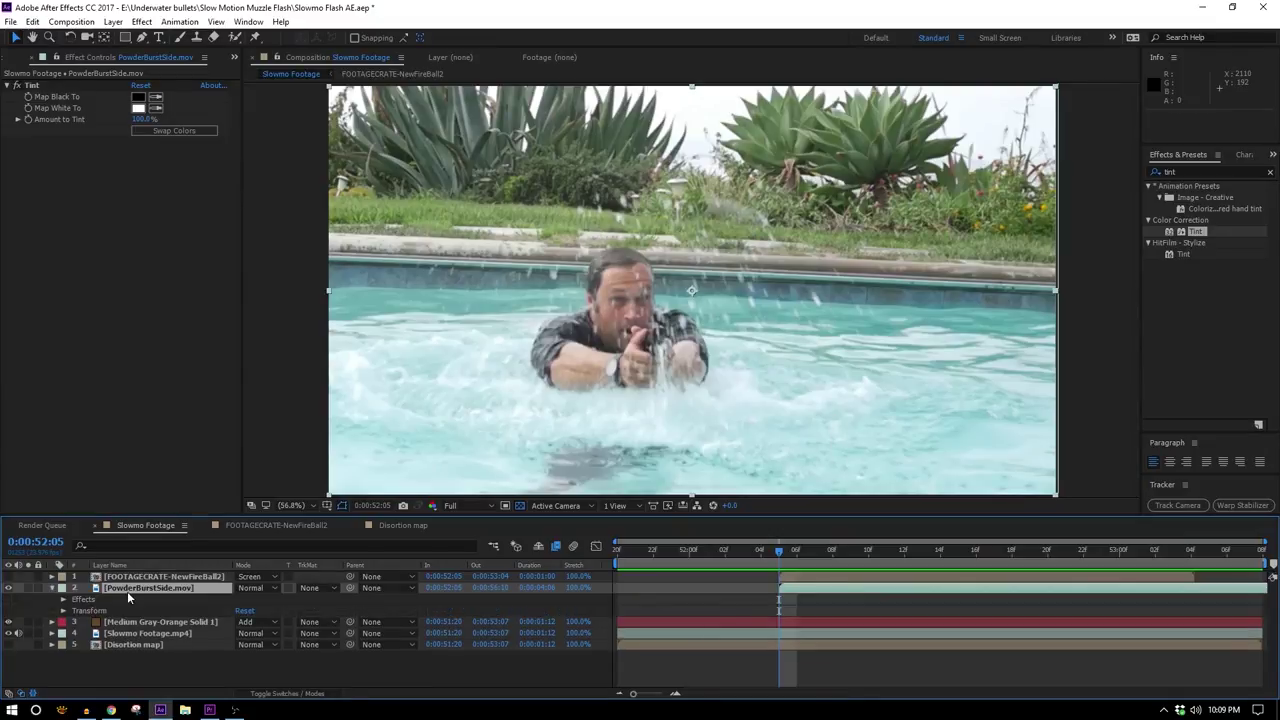
pyautogui.moveTo(806, 590); pyautogui.dragTo(650, 616)
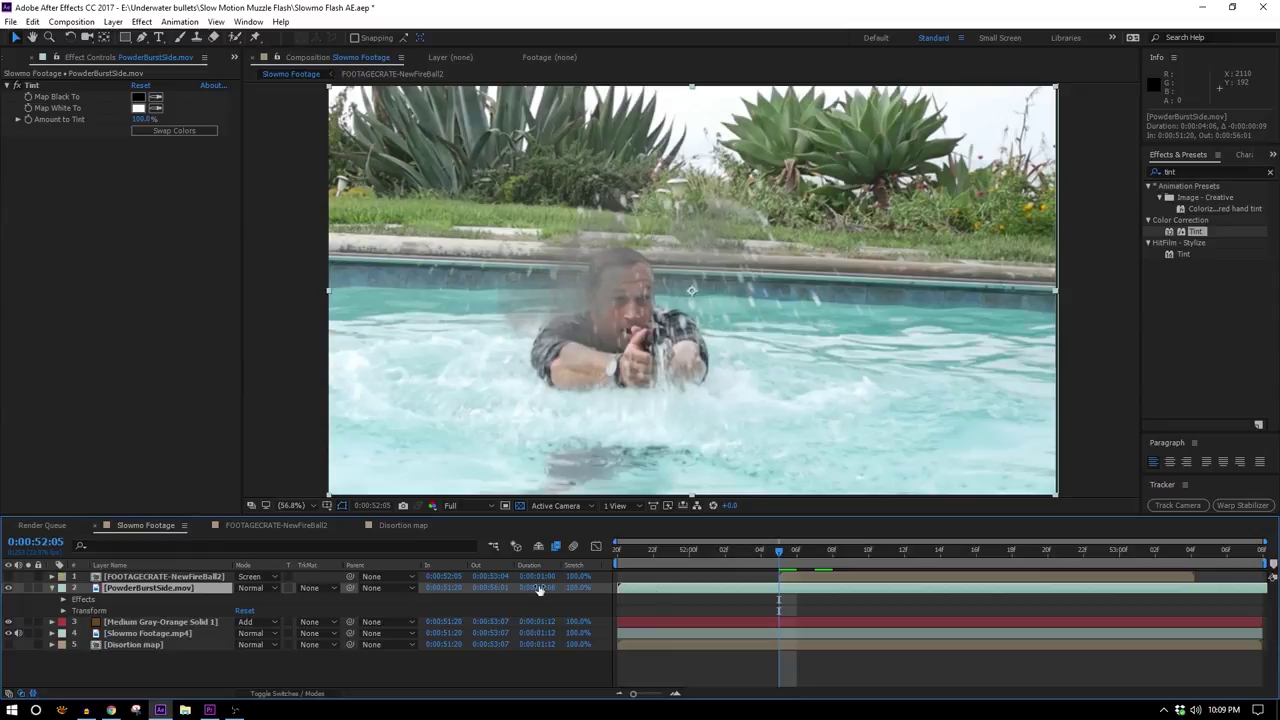
pyautogui.rightClick(740, 590)
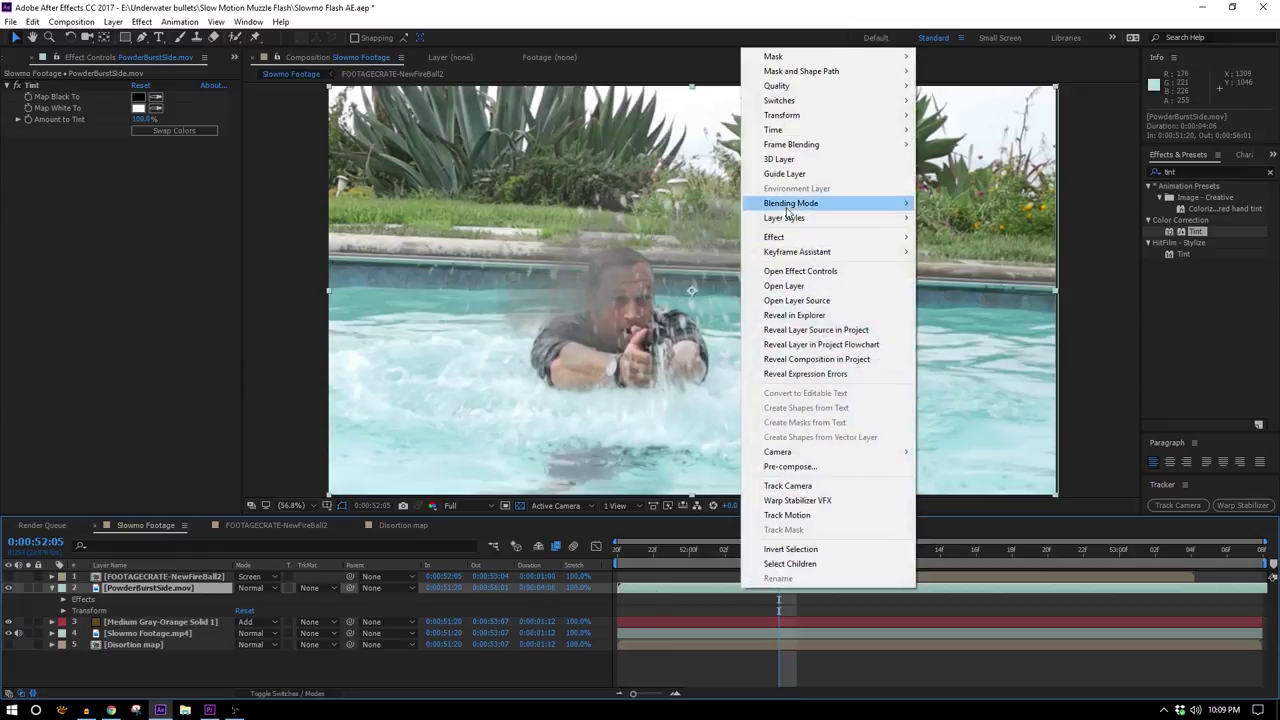
pyautogui.moveTo(790, 129)
pyautogui.click(982, 130)
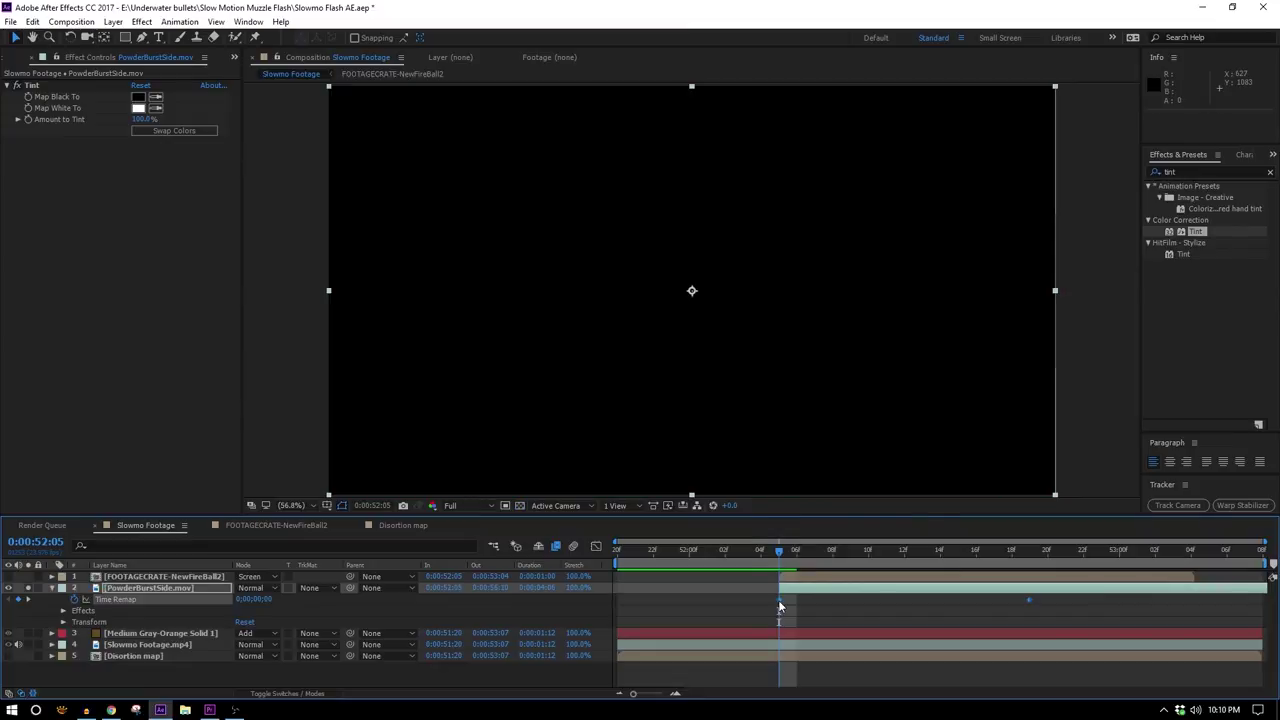
# Step: Apply Easy Ease In to the powder burst's Time Remap keyframes and move the last keyframe to 0:00:52:23
pyautogui.rightClick(779, 600)
pyautogui.moveTo(858, 595)
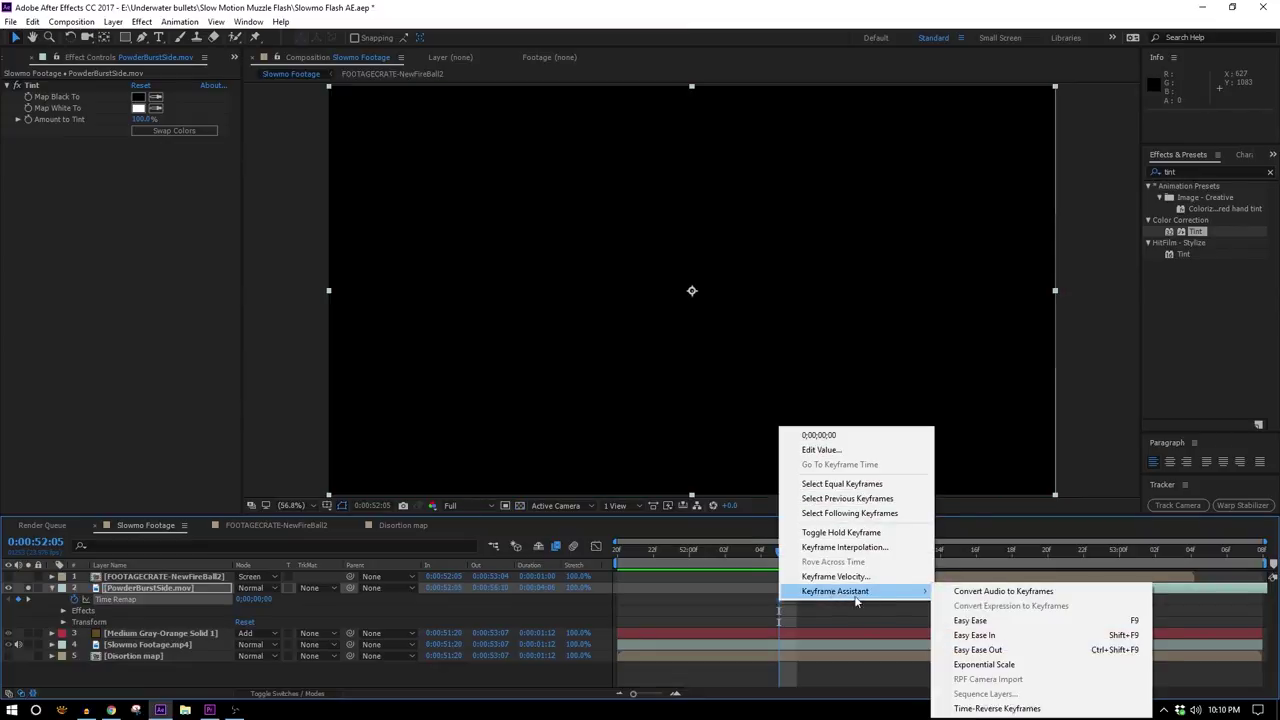
pyautogui.click(1021, 640)
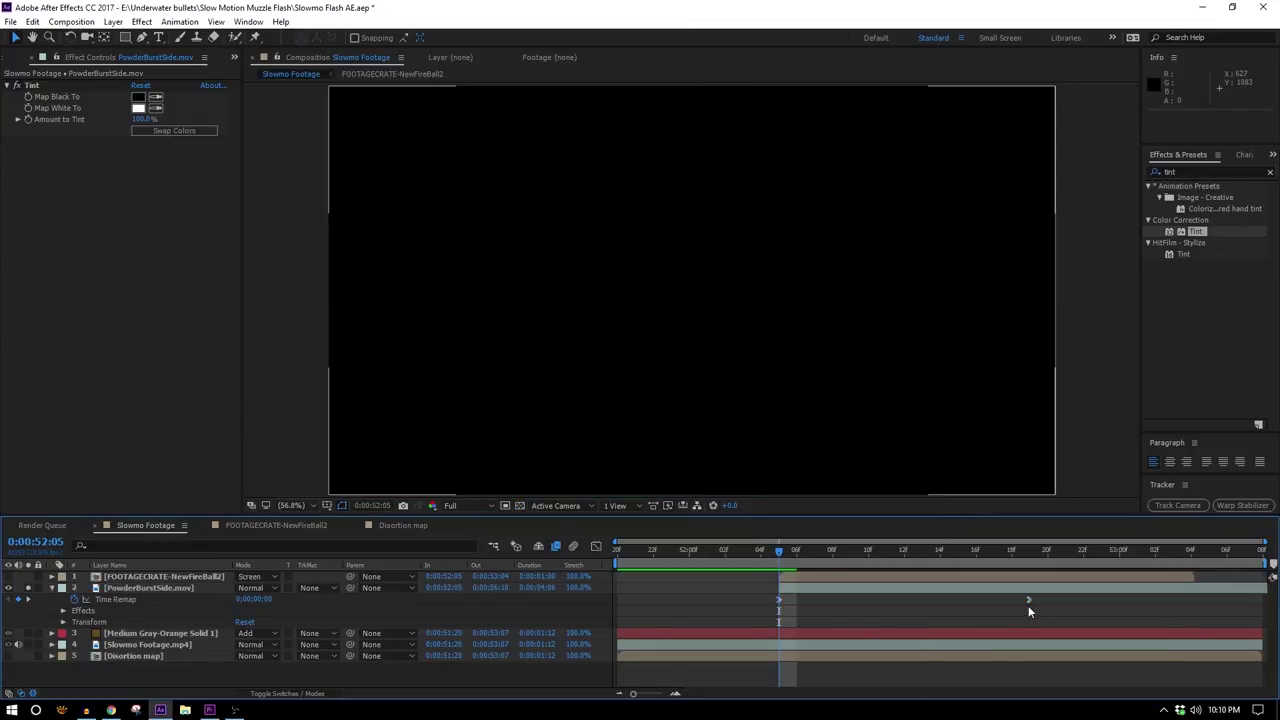
pyautogui.moveTo(1029, 599); pyautogui.dragTo(1143, 598)
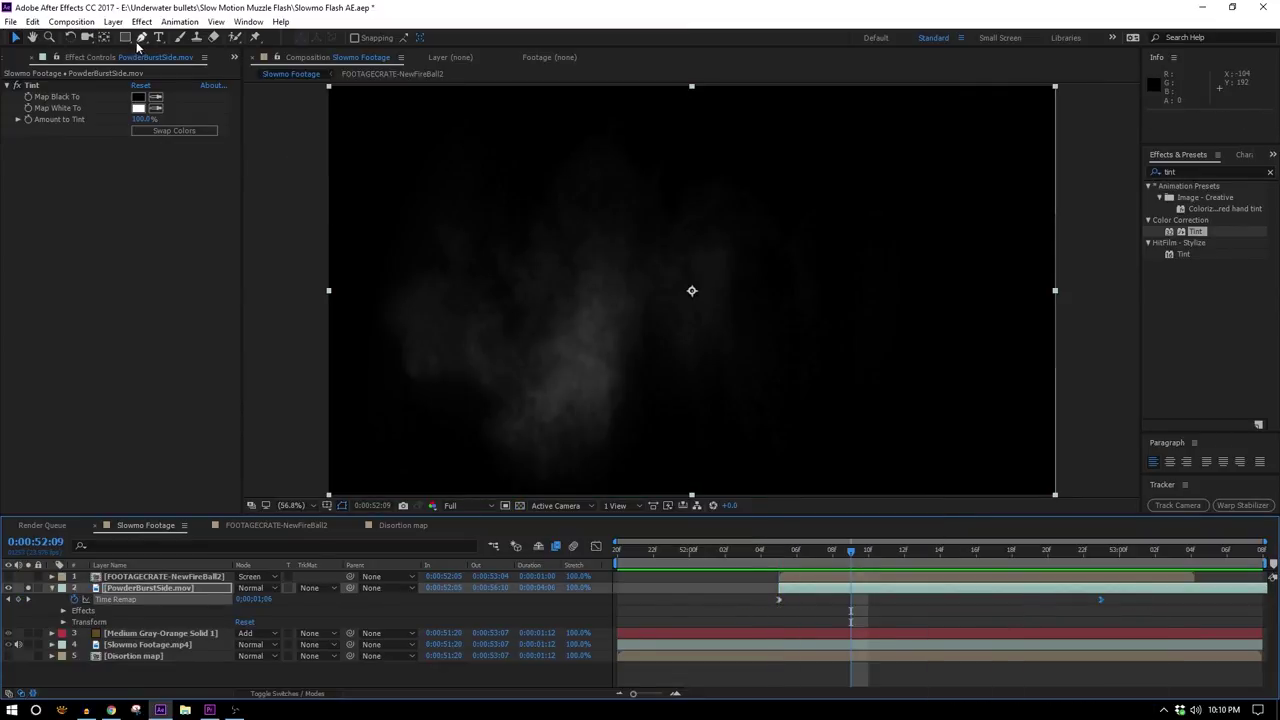
# Step: Add a full-layer elliptical mask to the powder burst layer and open its Mask Feather setting
pyautogui.moveTo(125, 37); pyautogui.dragTo(168, 68)
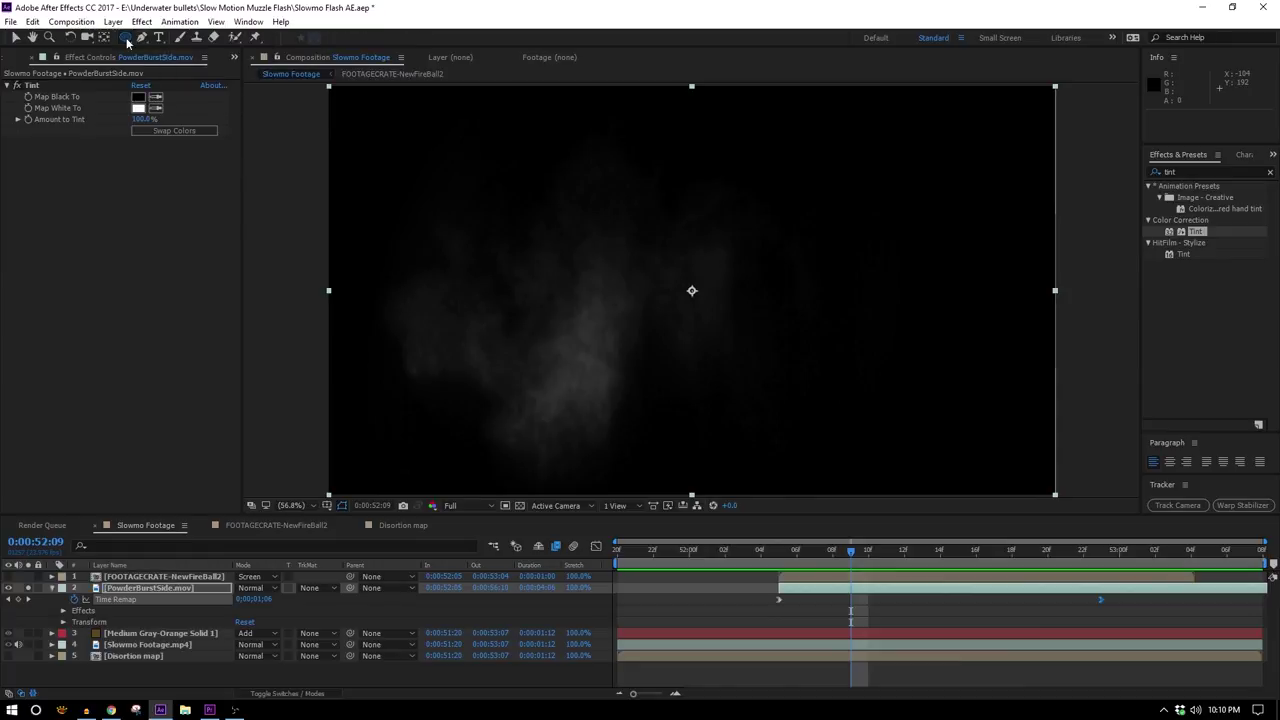
pyautogui.doubleClick(126, 38)
pyautogui.press('v')
pyautogui.press('f')
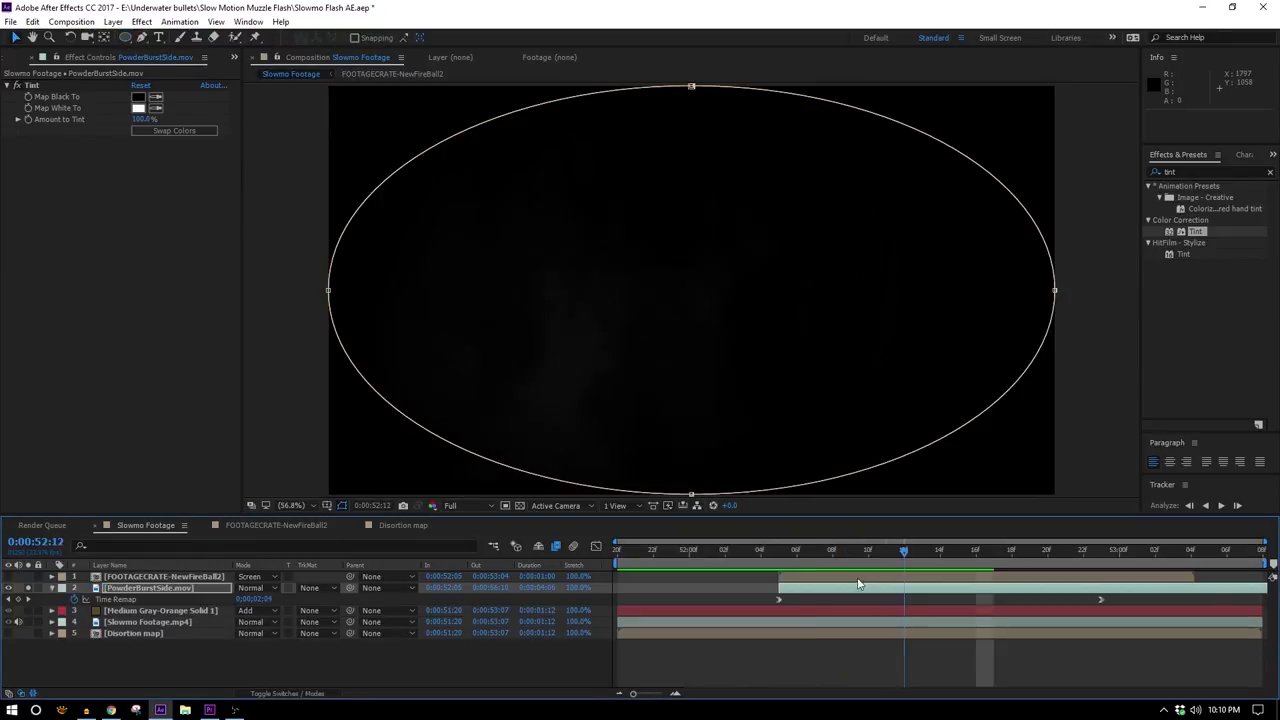
# Step: Add a Time Remap keyframe at 0:00:52:07 in place of the final keyframe and apply Easy Ease to the keyframes
pyautogui.moveTo(858, 584); pyautogui.dragTo(822, 578)
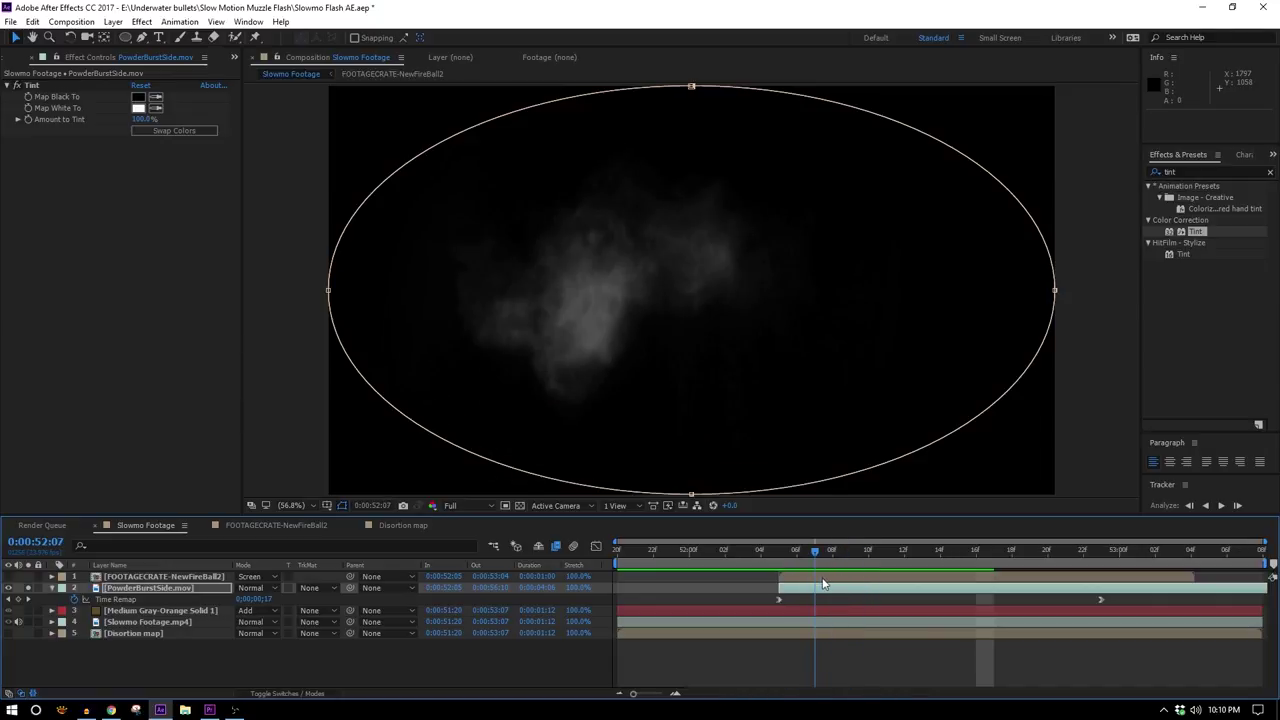
pyautogui.click(16, 599)
pyautogui.rightClick(776, 598)
pyautogui.click(852, 629)
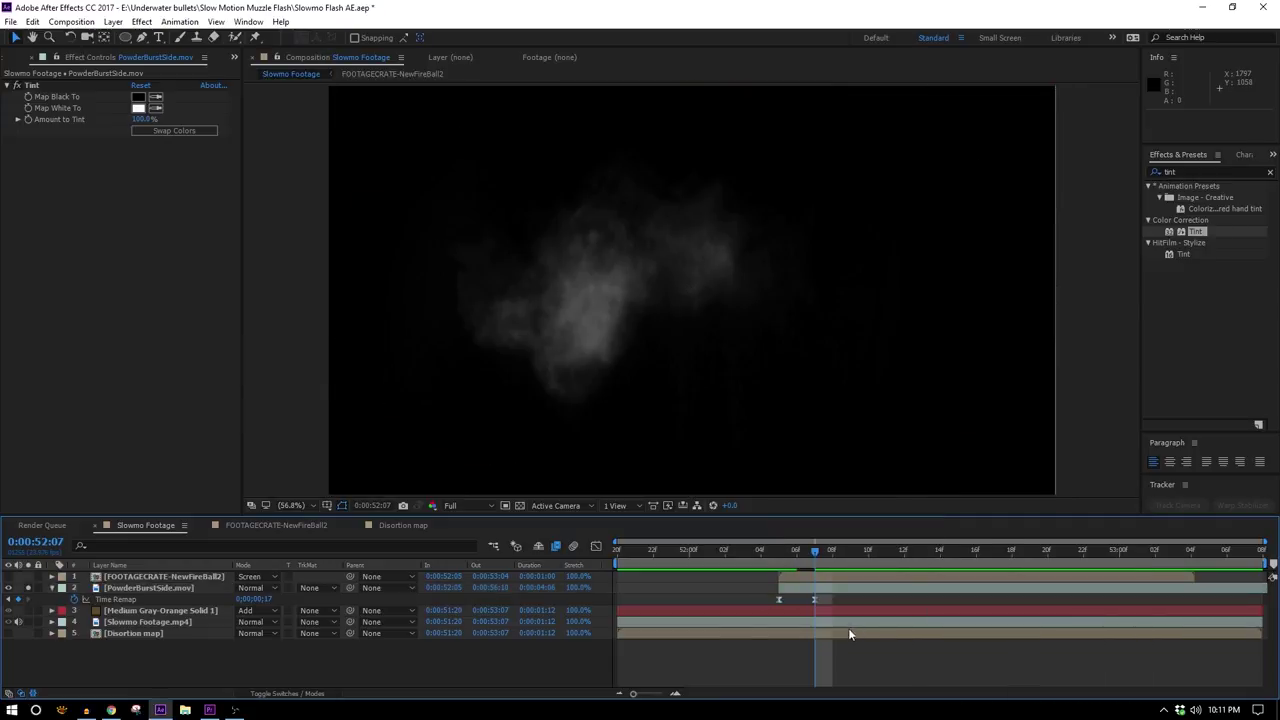
# Step: Apply Easy Ease In to both Time Remap keyframes and move the second one to 0:00:52:14
pyautogui.click(779, 598)
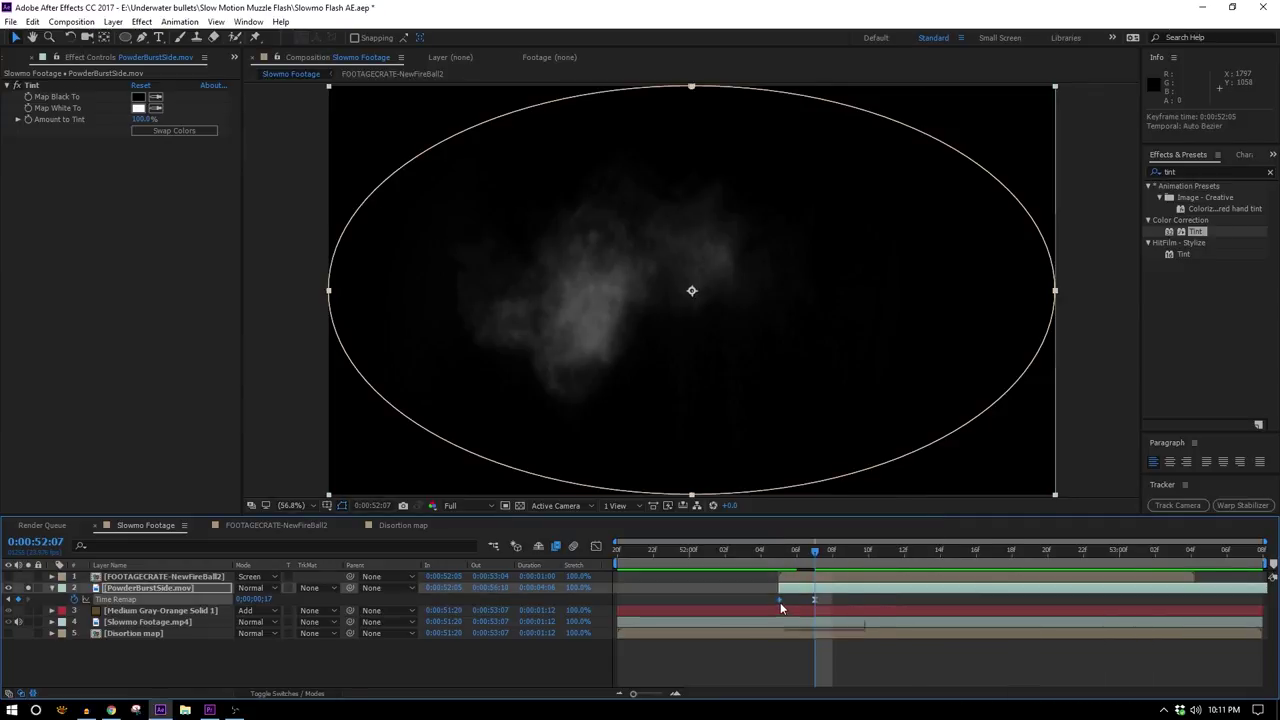
pyautogui.rightClick(779, 599)
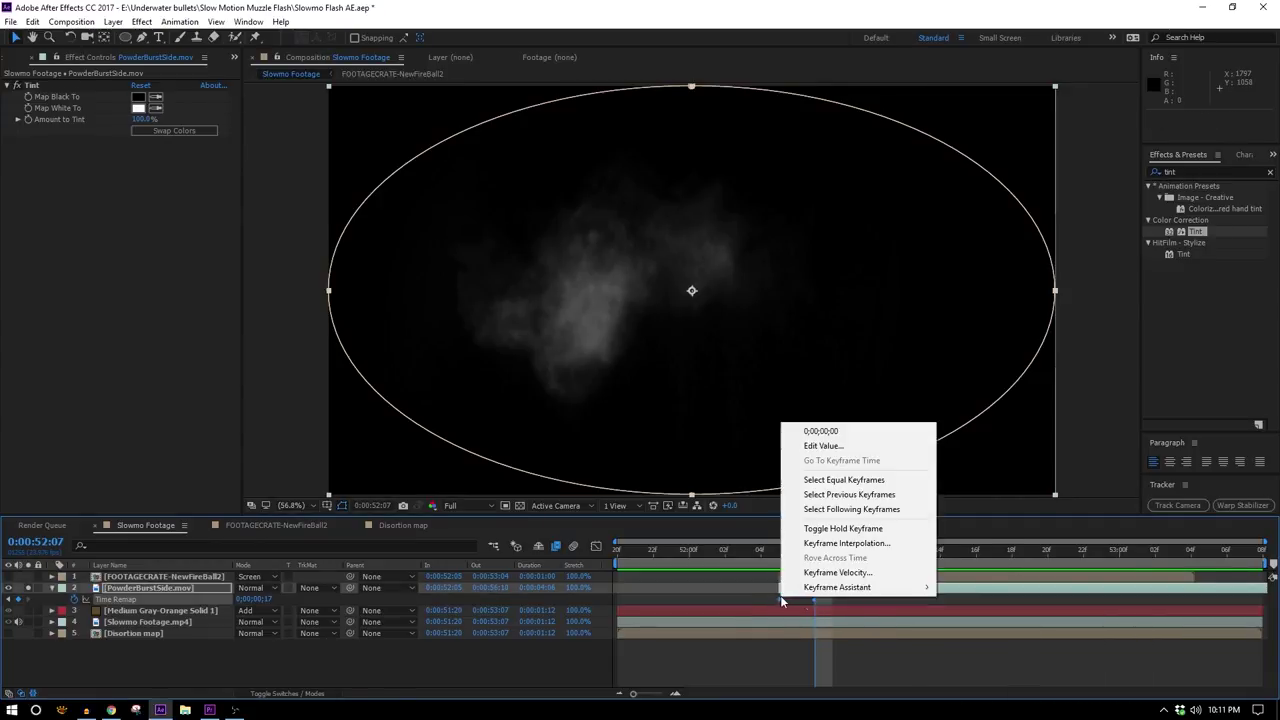
pyautogui.moveTo(820, 597)
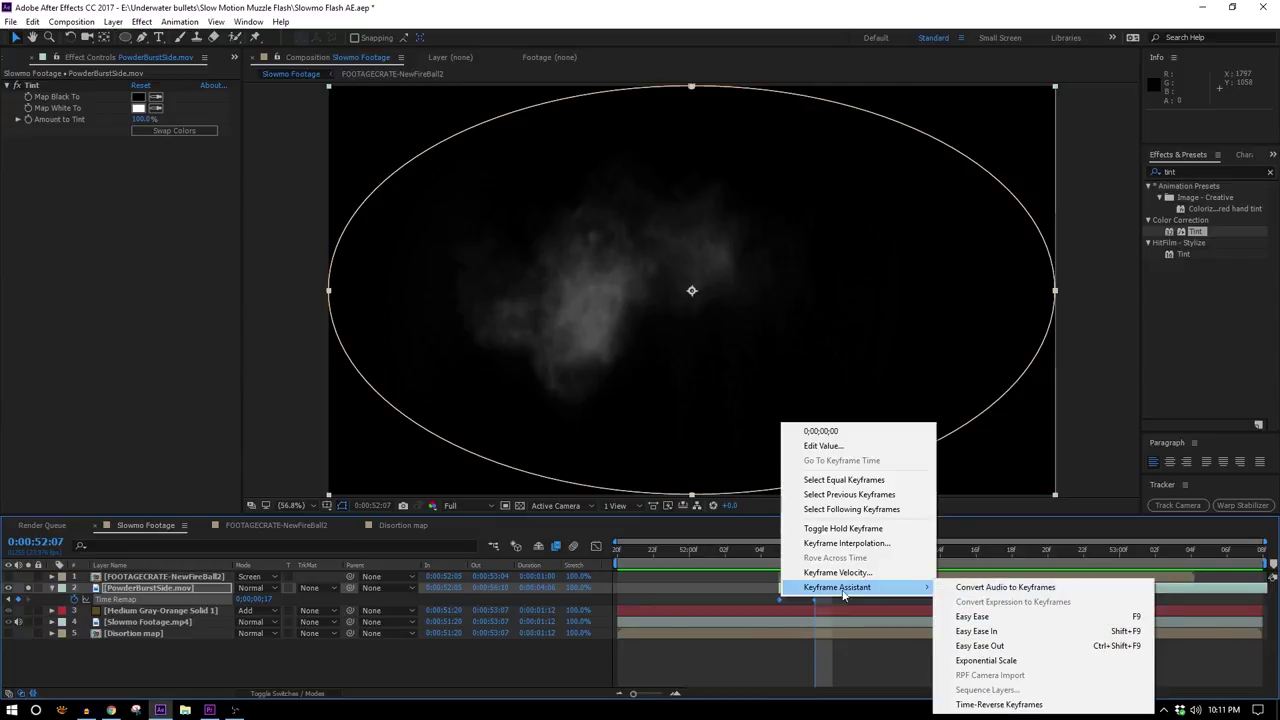
pyautogui.click(1019, 635)
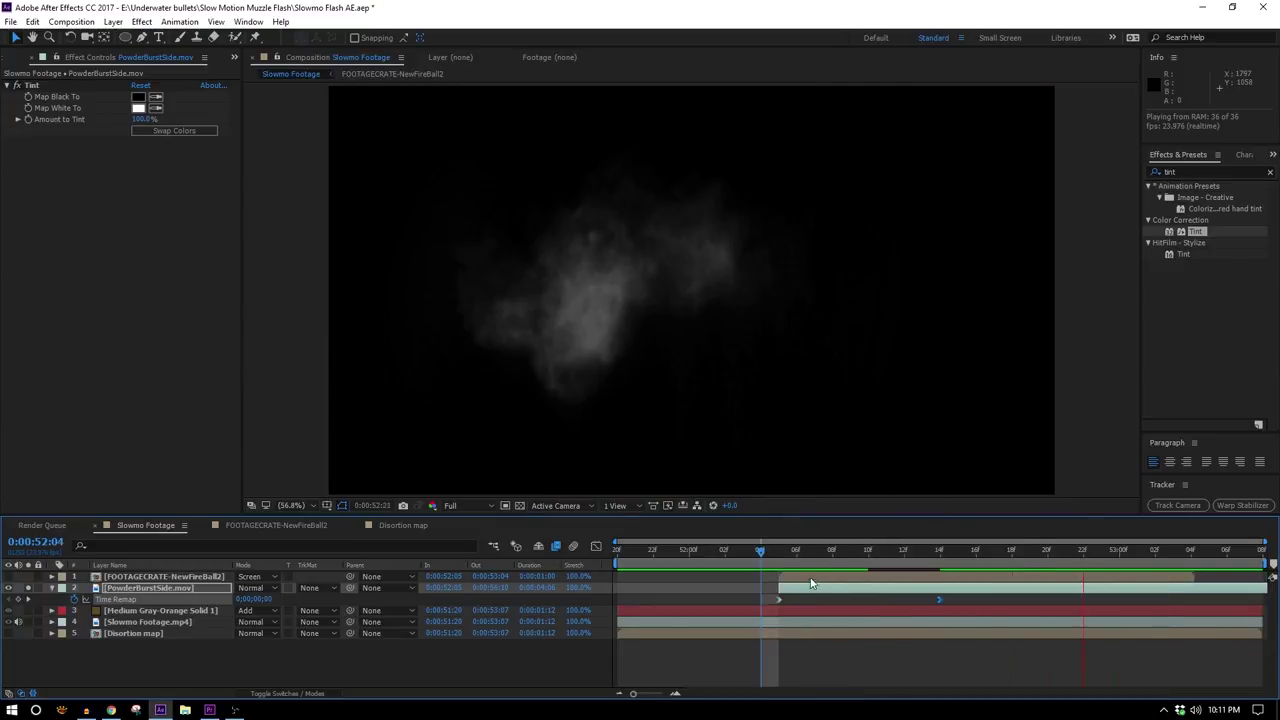
pyautogui.moveTo(782, 555); pyautogui.dragTo(836, 572)
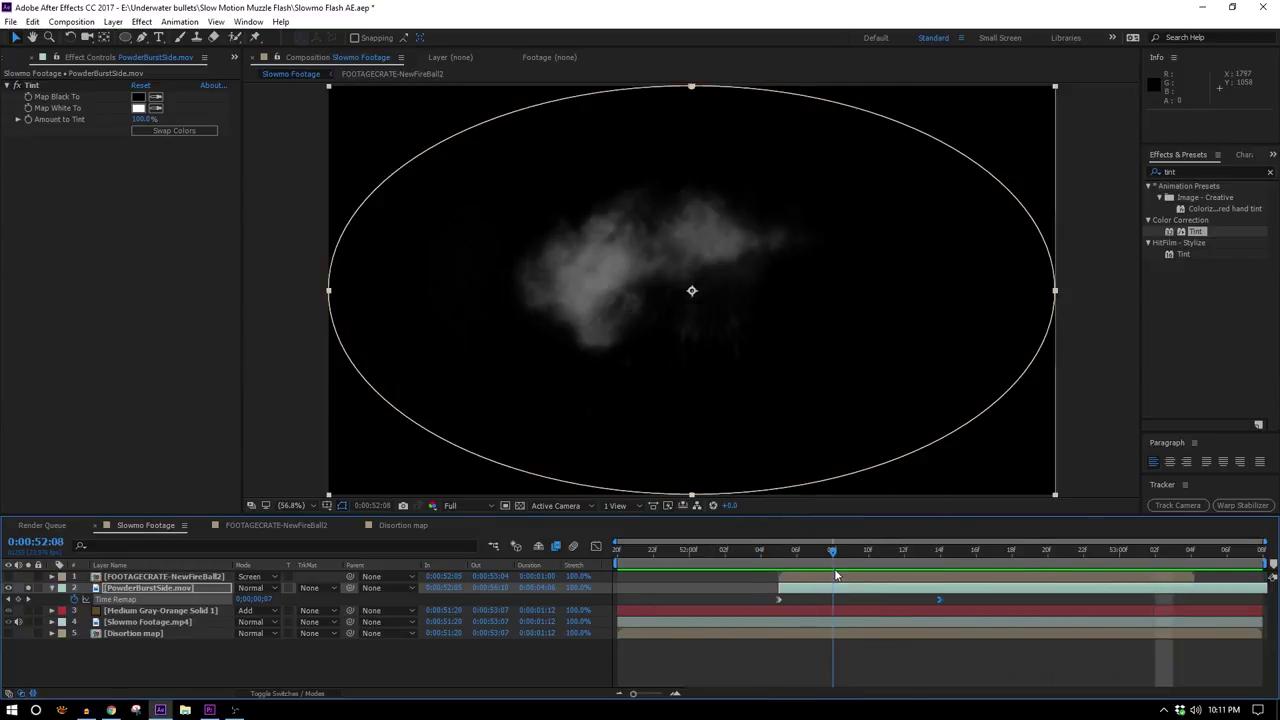
# Step: Turn on frame blending for the powder burst layer and solo Slowmo Footage.mp4 alongside it
pyautogui.click(309, 686)
pyautogui.click(315, 695)
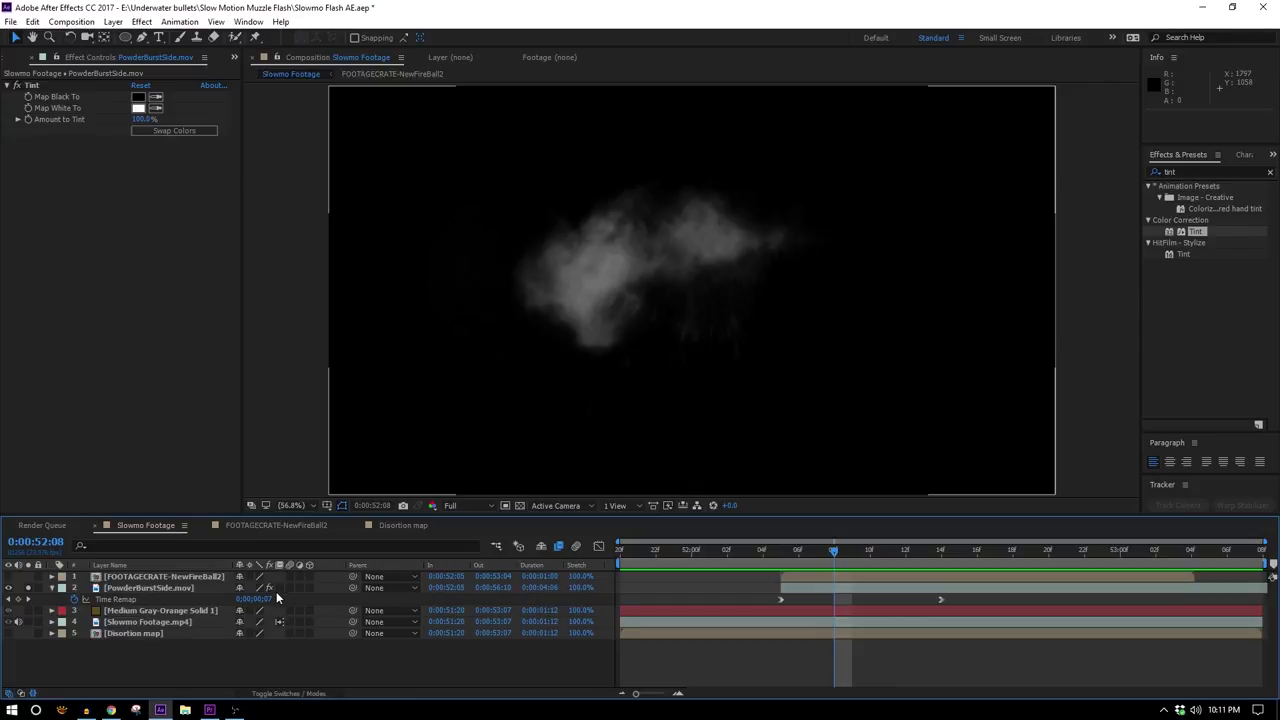
pyautogui.click(279, 588)
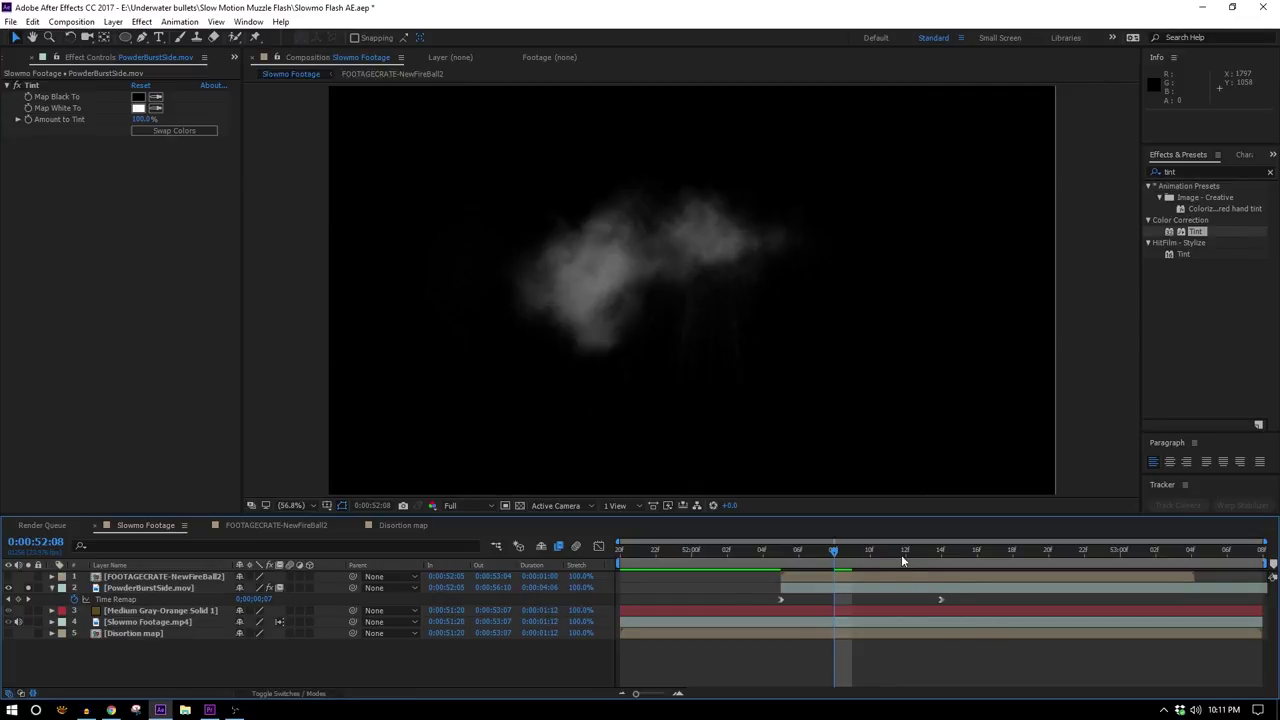
pyautogui.moveTo(821, 555)
pyautogui.mouseDown()
pyautogui.moveTo(778, 556)
pyautogui.moveTo(842, 556)
pyautogui.mouseUp()
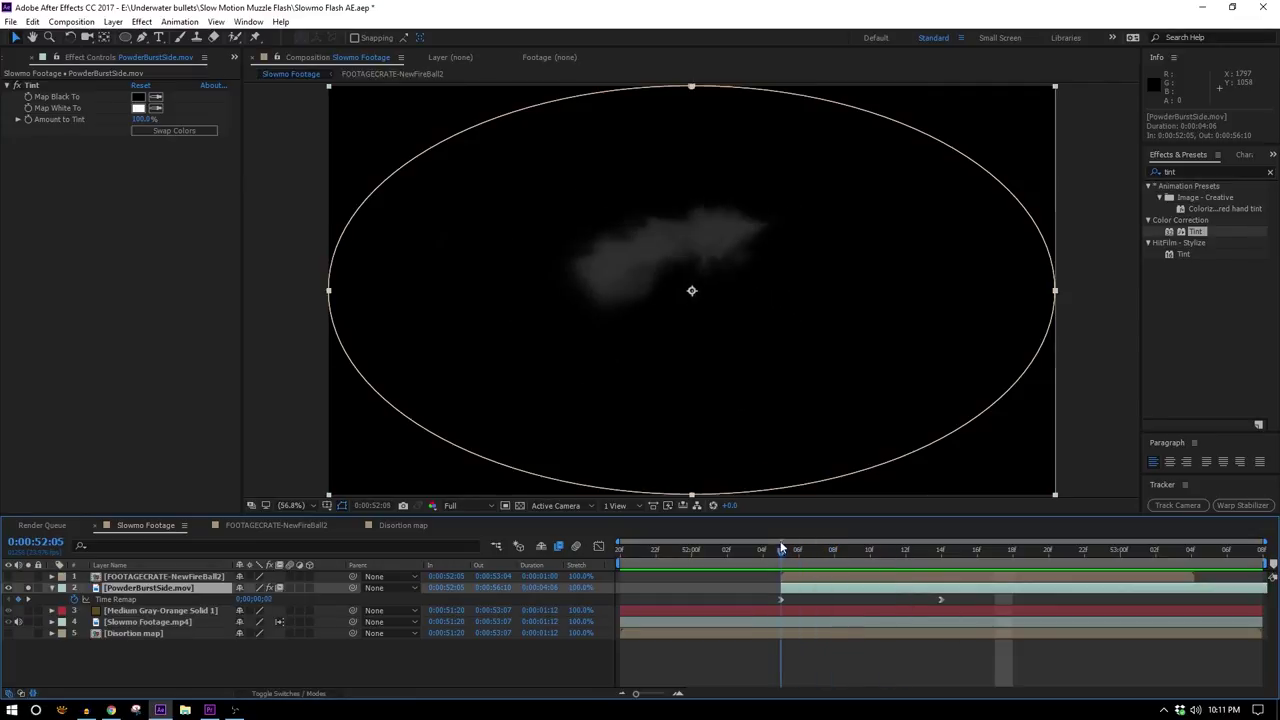
pyautogui.moveTo(783, 551); pyautogui.dragTo(834, 557)
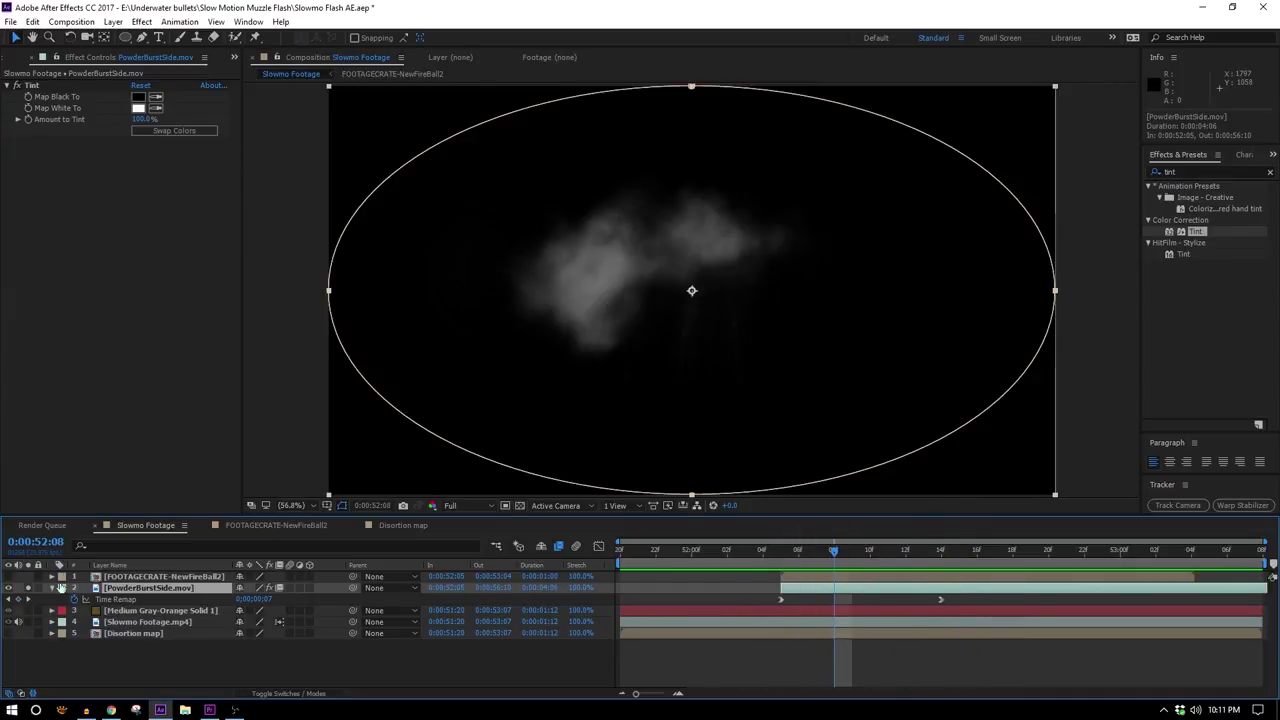
pyautogui.click(33, 623)
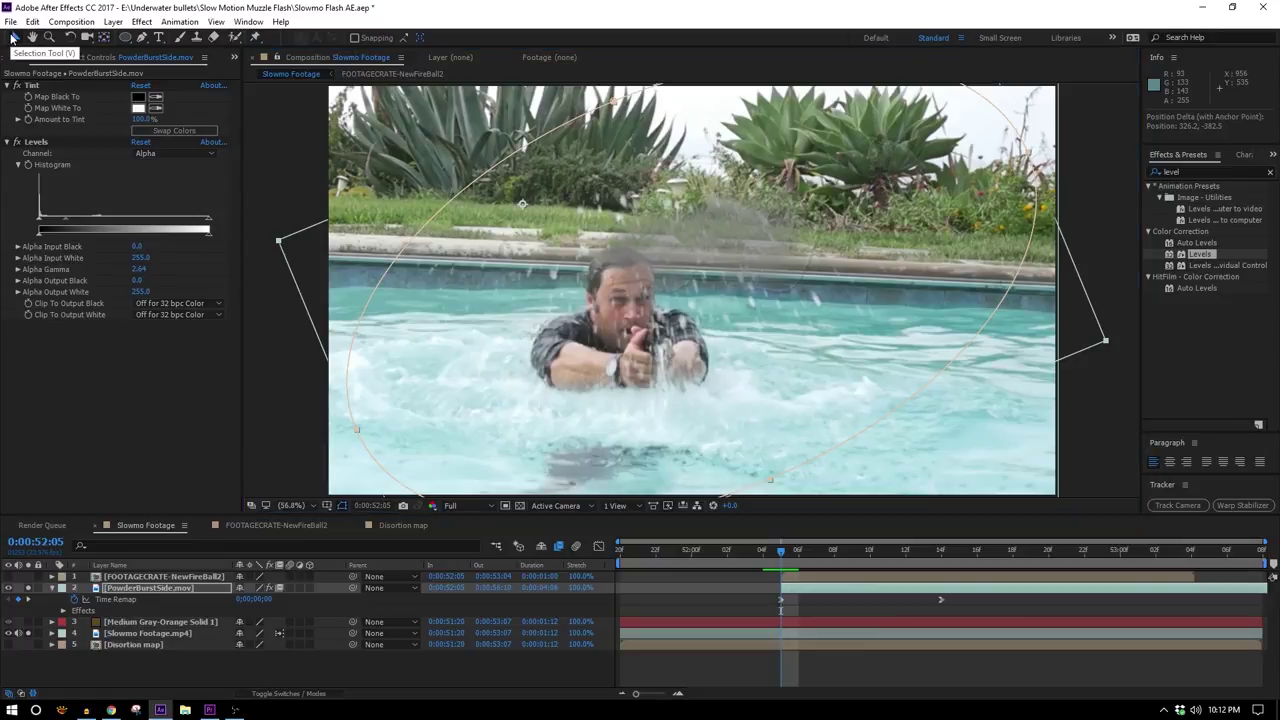
# Step: Move the powder burst layer's anchor point near the shooter's head and set the layer's Scale to -41.0, 41.0%
pyautogui.moveTo(521, 205); pyautogui.dragTo(631, 262)
pyautogui.click(15, 37)
pyautogui.scroll(-1, 300, 270)
pyautogui.press('s')
pyautogui.moveTo(280, 598); pyautogui.dragTo(224, 598)
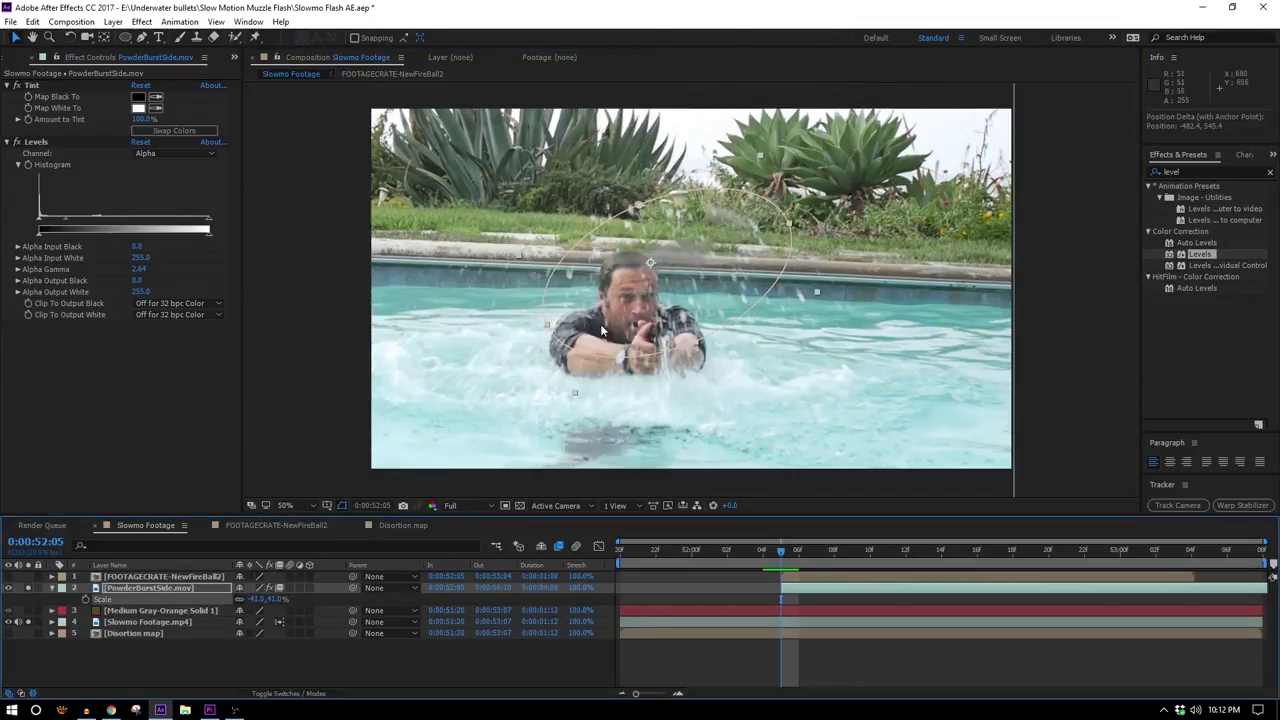
# Step: At 0:00:53:07, reposition the powder burst over the shooter's hands and adjust its Scale
pyautogui.moveTo(804, 562); pyautogui.dragTo(1245, 560)
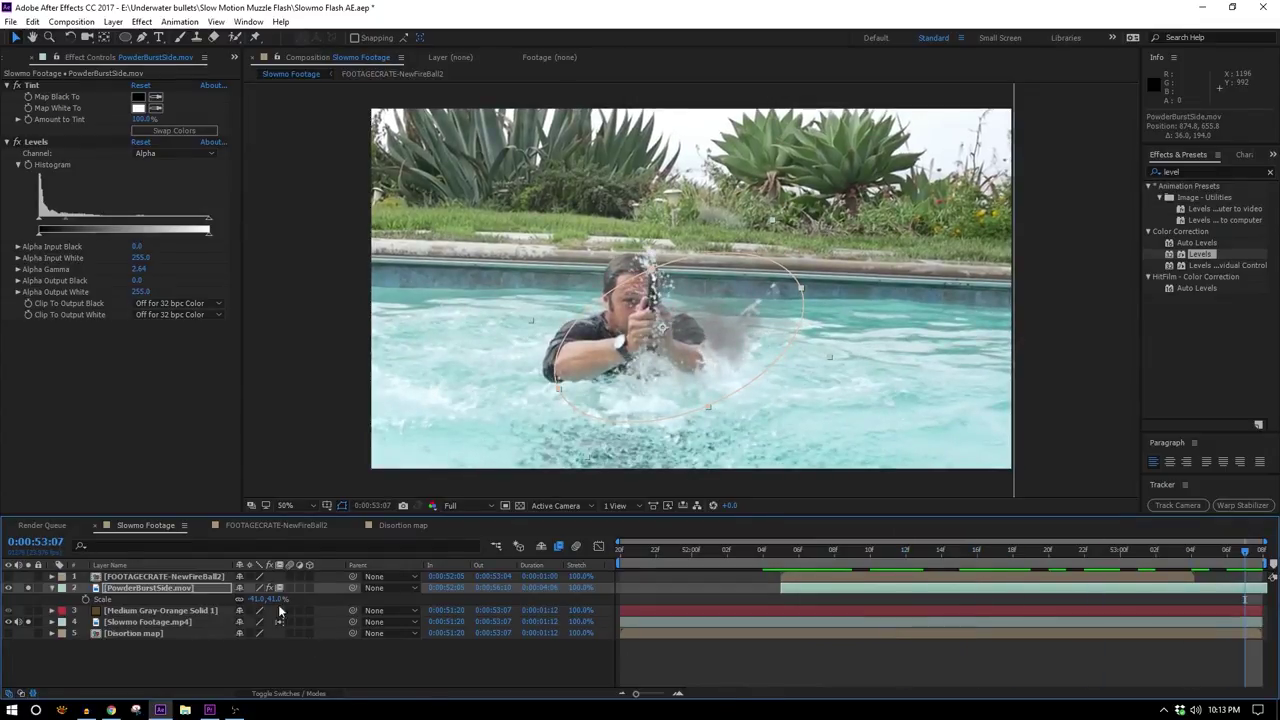
pyautogui.moveTo(278, 598); pyautogui.dragTo(301, 605)
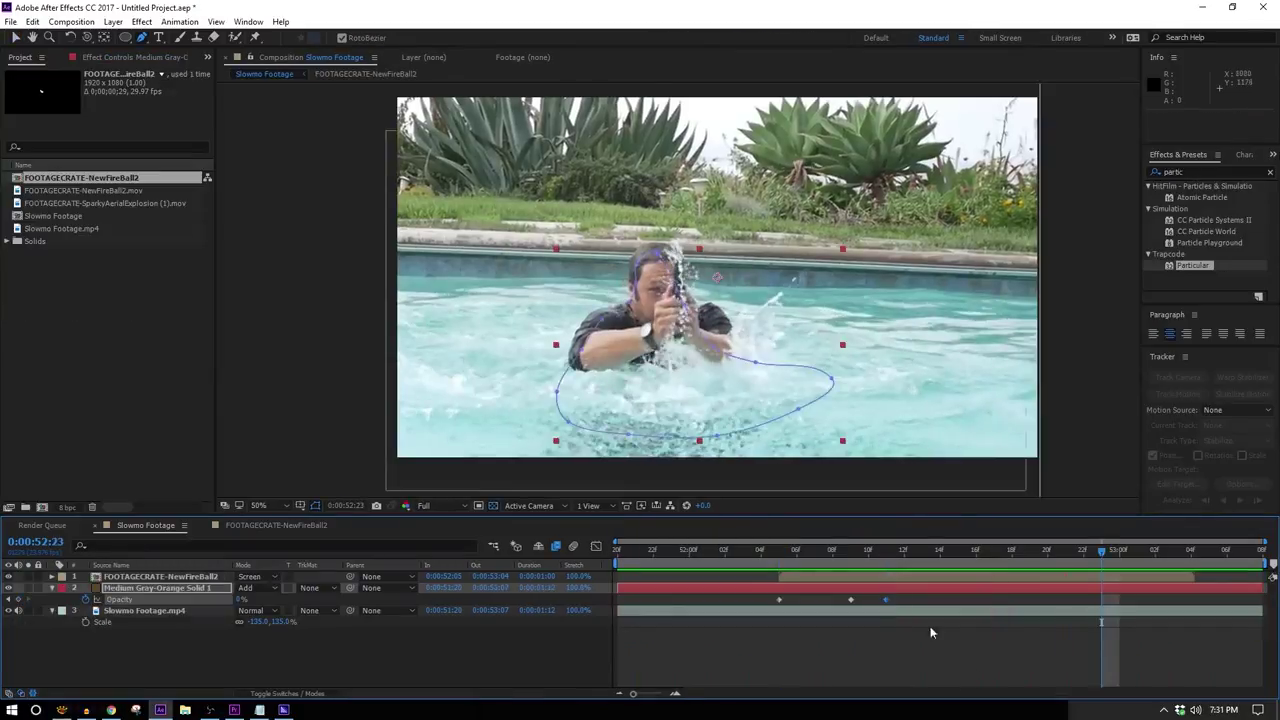
# Step: Set the current time to 0:00:52:09, and open the 3D Action category under Action & Horror on the FootageCrate website
pyautogui.moveTo(876, 570); pyautogui.dragTo(850, 564)
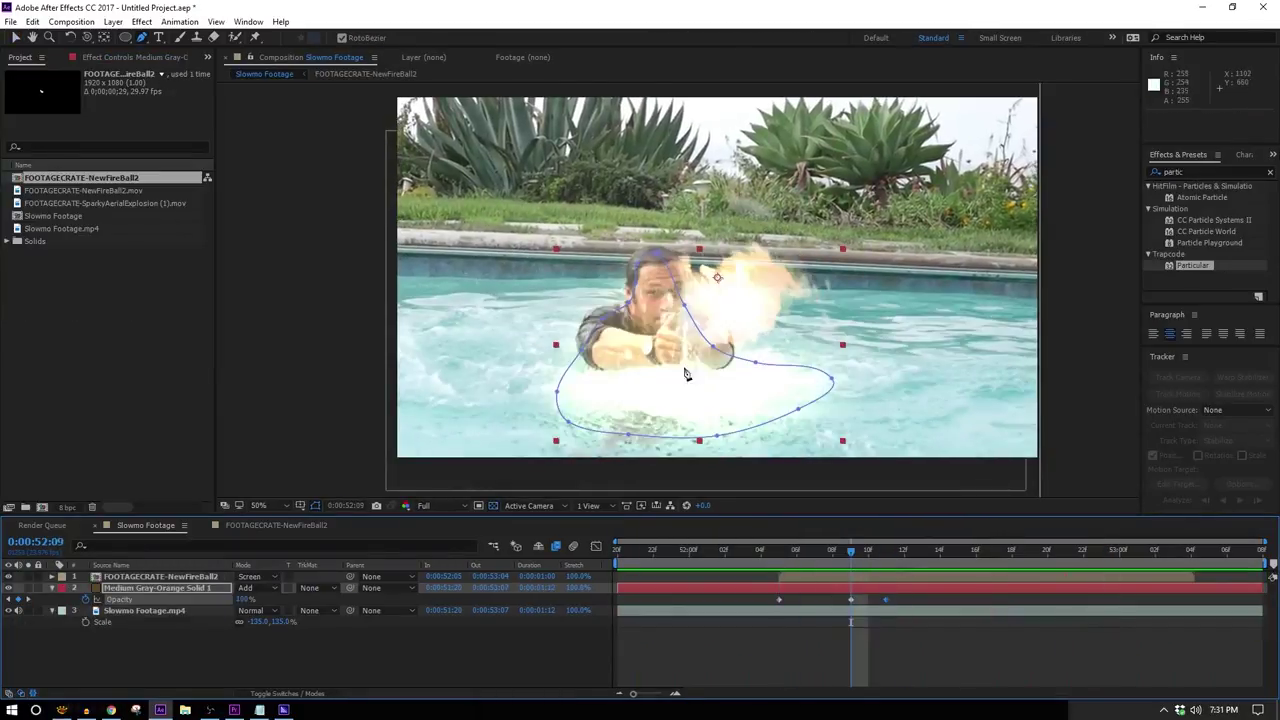
pyautogui.click(111, 710)
pyautogui.moveTo(760, 52); pyautogui.dragTo(551, 48)
pyautogui.click(162, 322)
pyautogui.moveTo(292, 193)
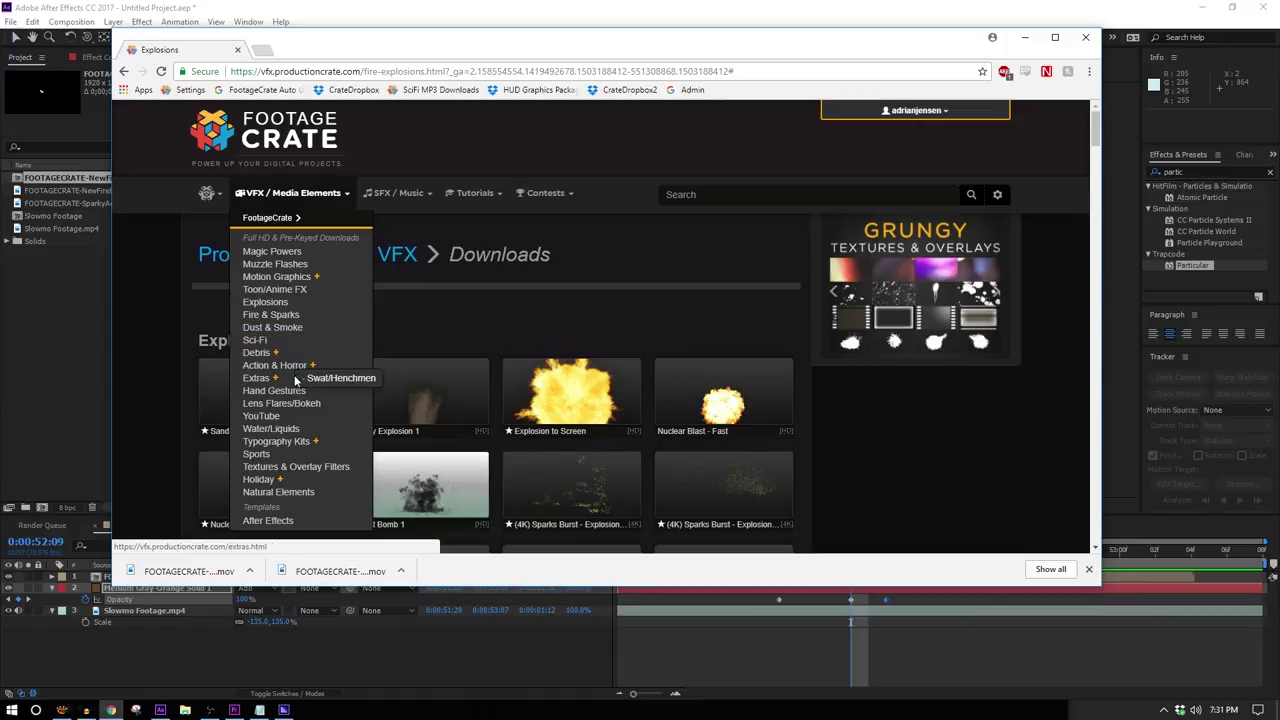
pyautogui.moveTo(290, 372)
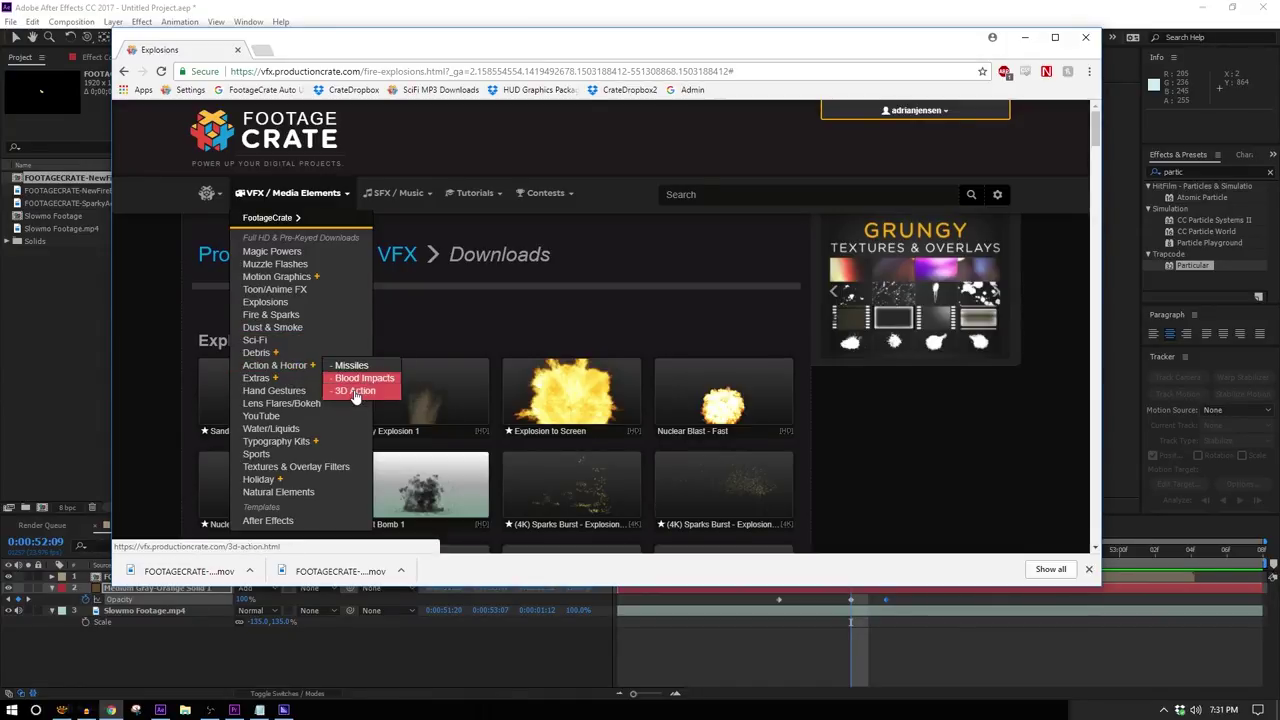
pyautogui.click(355, 393)
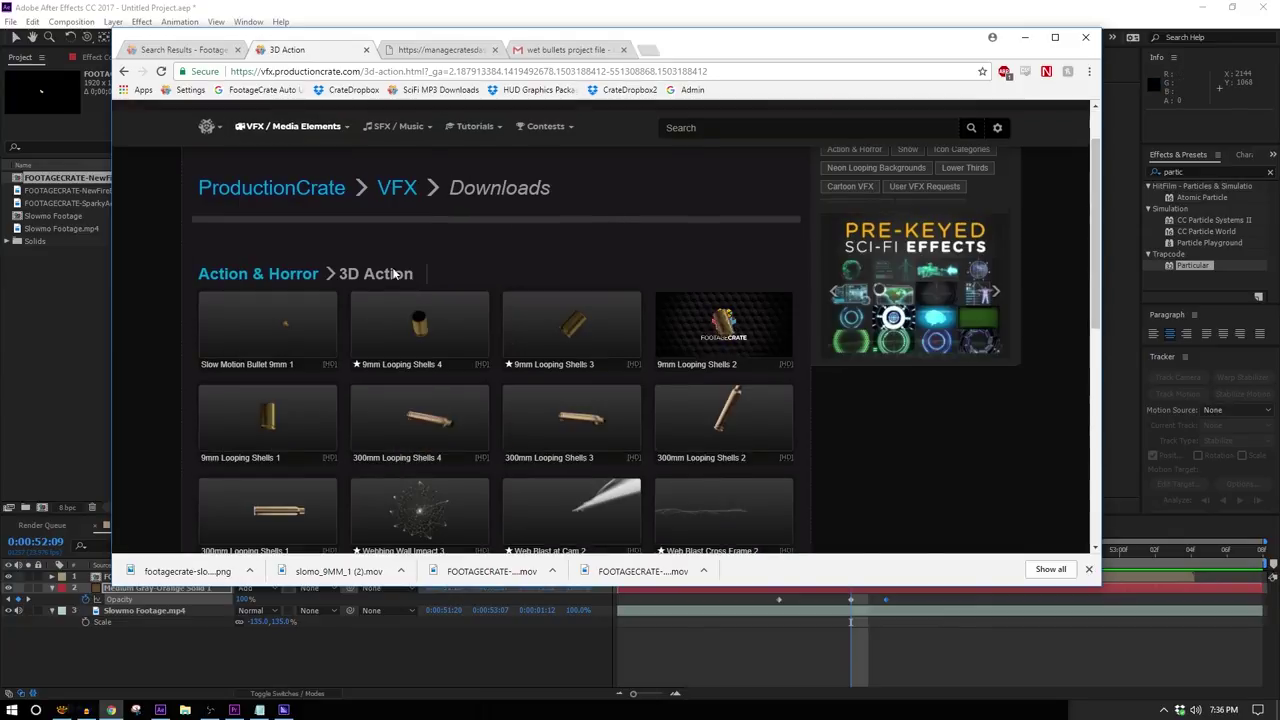
# Step: Download the HD Slow Motion Bullet 9mm 1 element and add the downloaded file to the Slowmo Footage composition
pyautogui.click(300, 315)
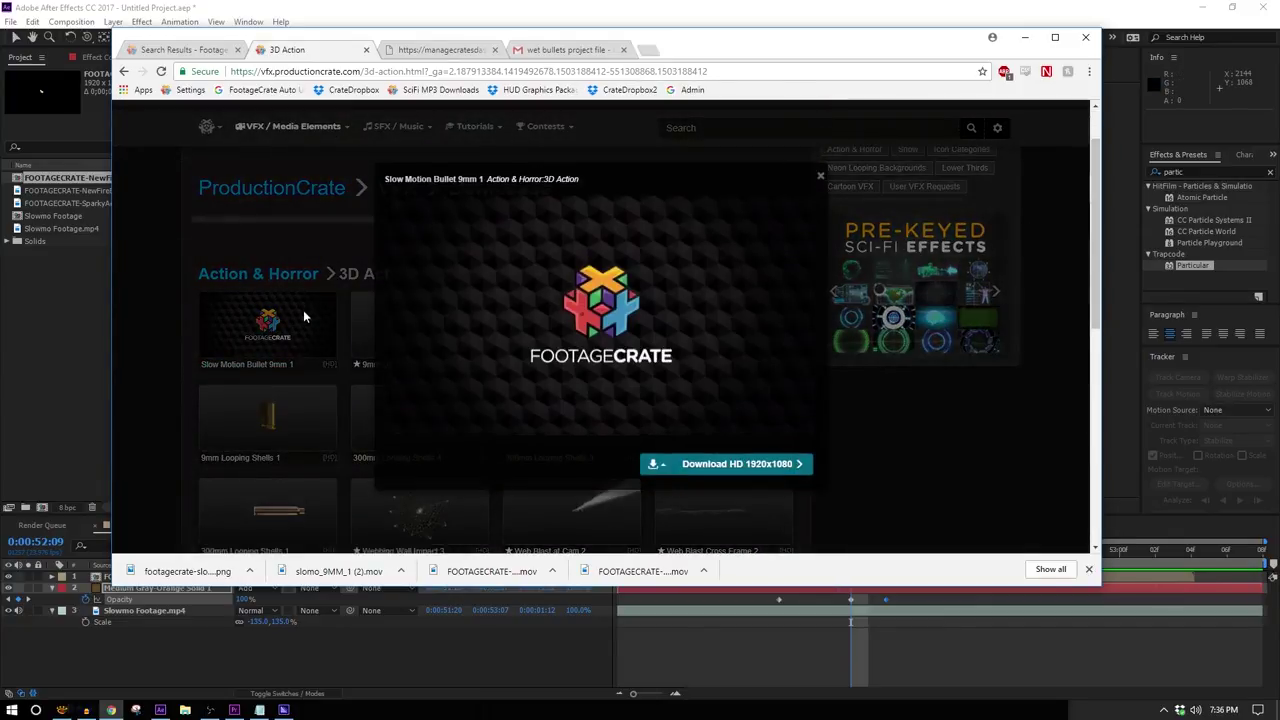
pyautogui.click(735, 463)
pyautogui.moveTo(188, 571); pyautogui.dragTo(227, 669)
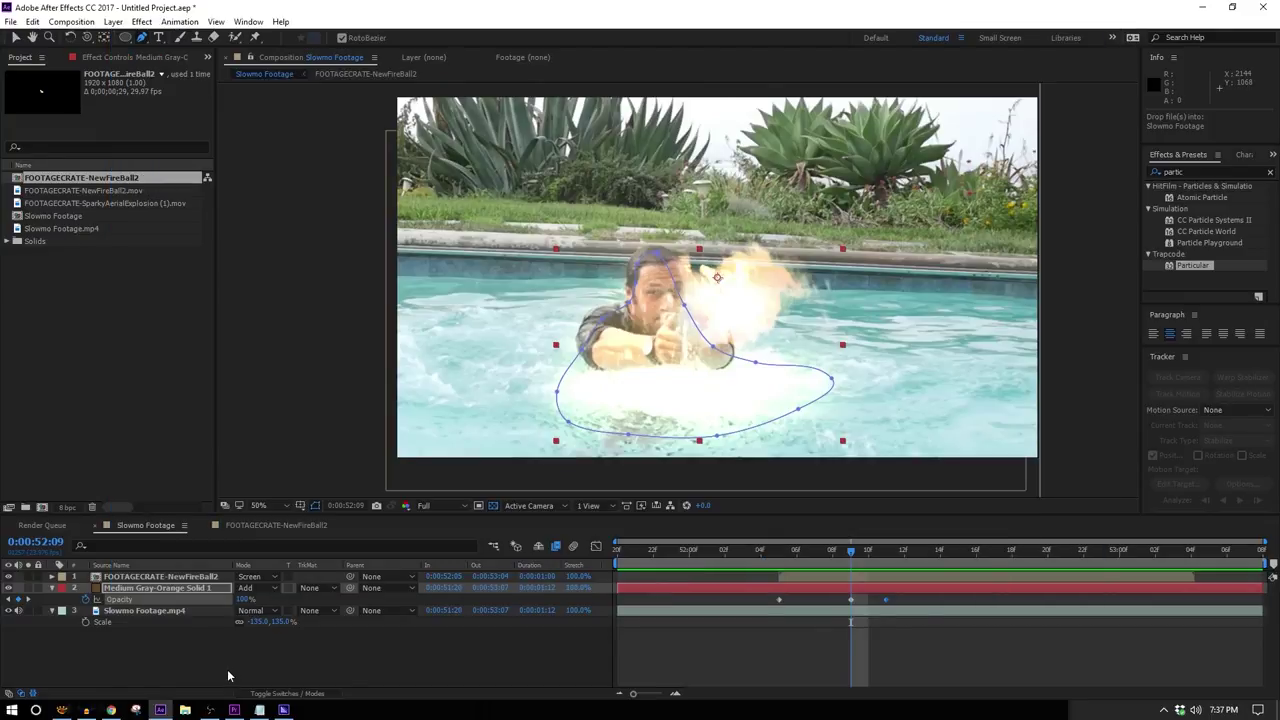
# Step: Hide the FOOTAGECRATE-NewFireBall2 layer and, at 0:00:52:05, slide the bullet layer so that it starts at 0:00:50:22
pyautogui.click(66, 588)
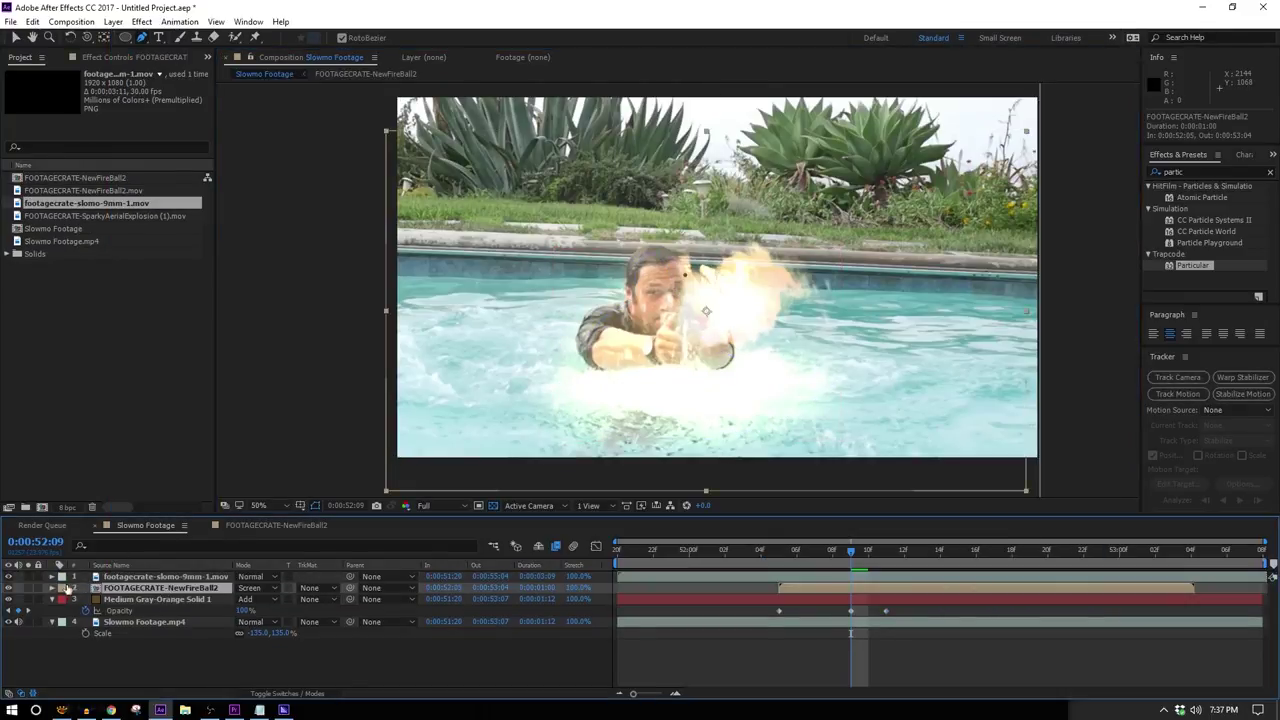
pyautogui.click(8, 588)
pyautogui.moveTo(690, 577)
pyautogui.mouseDown()
pyautogui.moveTo(794, 586)
pyautogui.moveTo(706, 577)
pyautogui.mouseUp()
pyautogui.moveTo(1103, 553); pyautogui.dragTo(779, 566)
pyautogui.scroll(1, 773, 406)
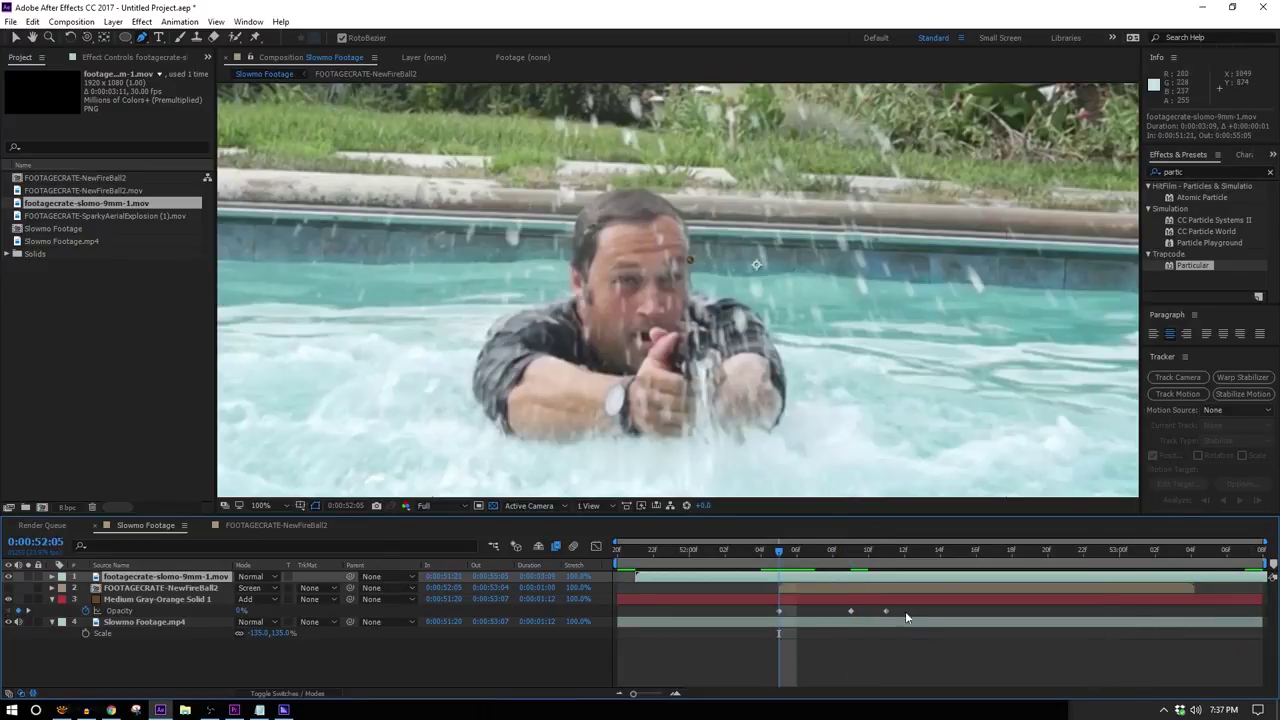
pyautogui.moveTo(918, 579); pyautogui.dragTo(873, 574)
pyautogui.moveTo(584, 566); pyautogui.dragTo(587, 568)
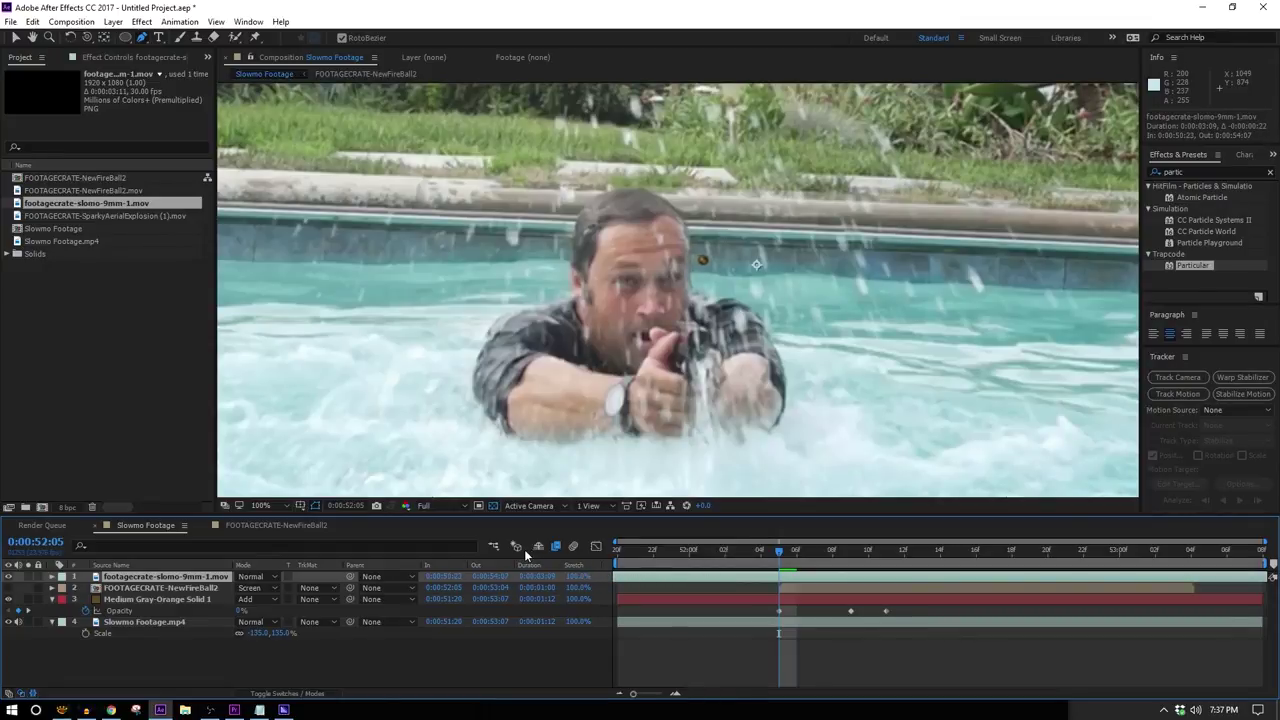
# Step: Enable Time Remapping on the bullet layer and add a Time Remap keyframe at 0:00:52:05
pyautogui.press('v')
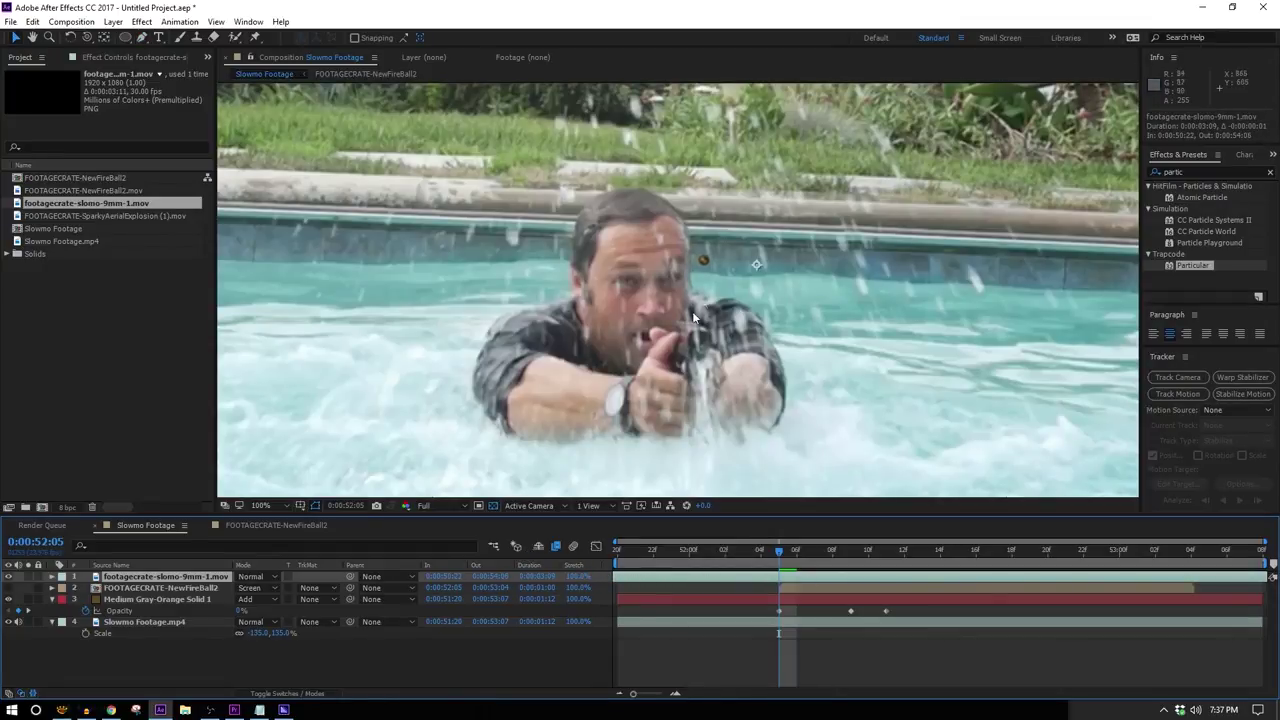
pyautogui.rightClick(792, 586)
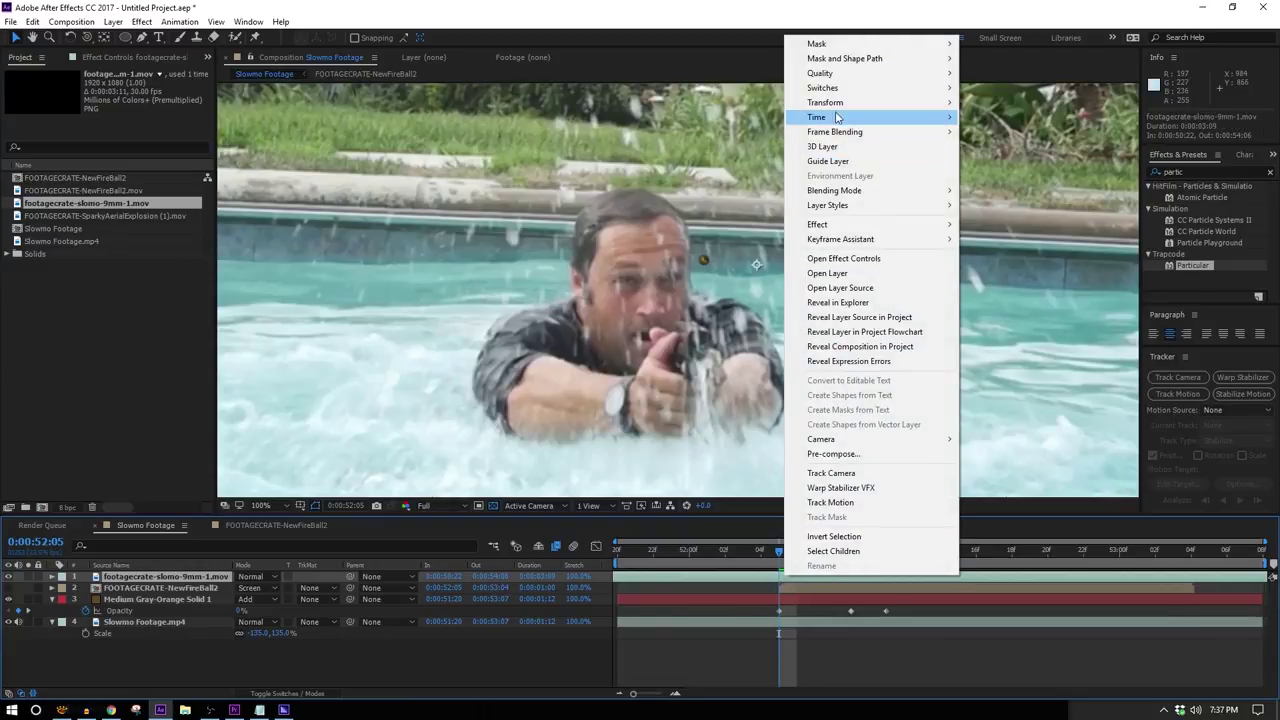
pyautogui.moveTo(840, 118)
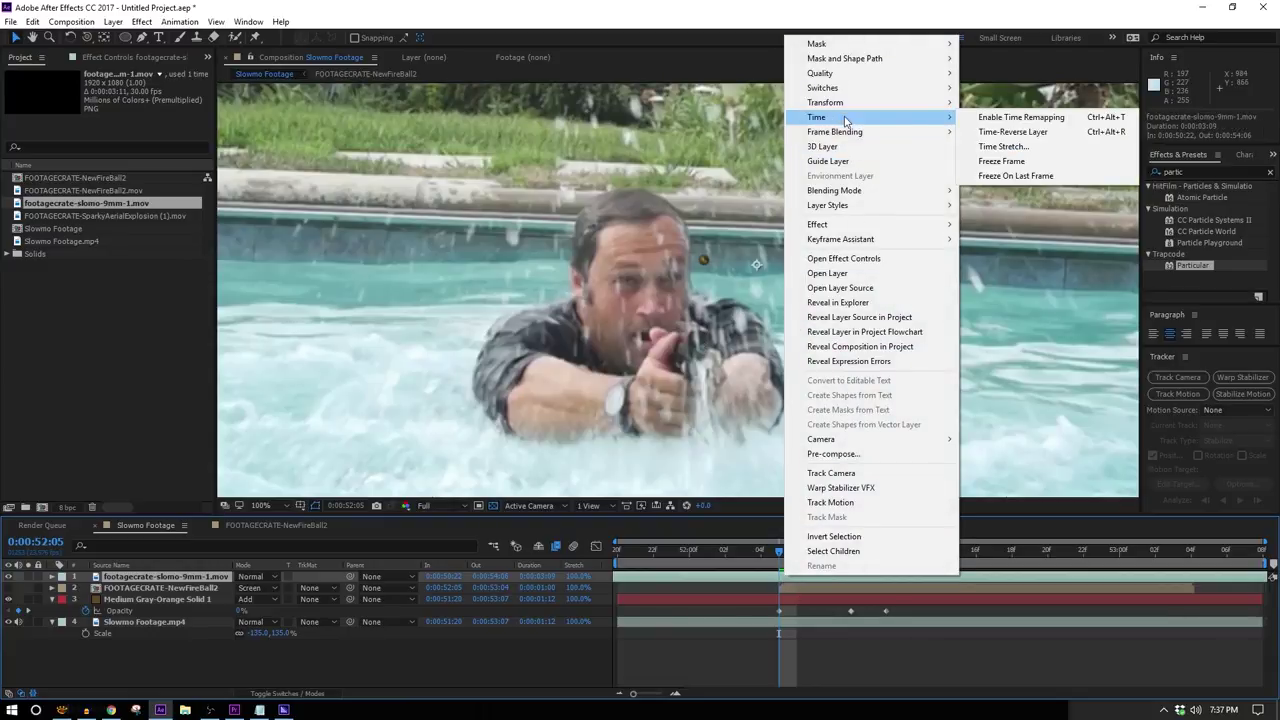
pyautogui.click(985, 118)
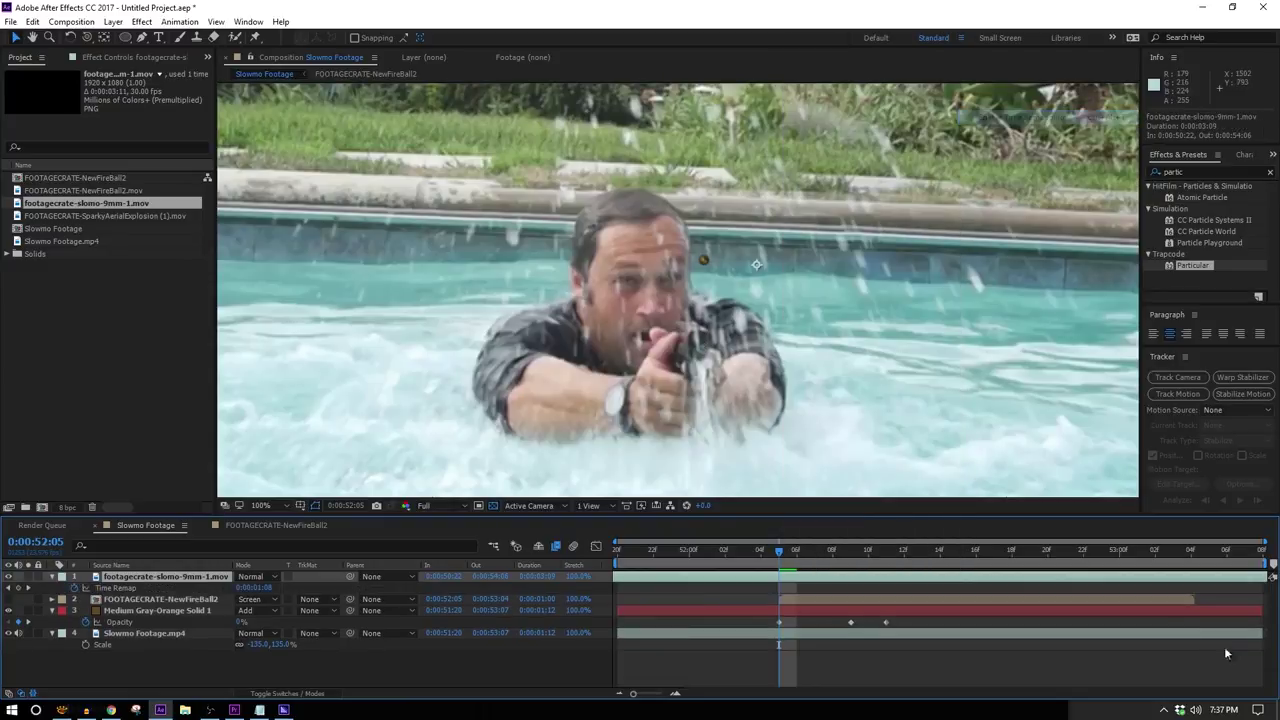
pyautogui.click(18, 588)
# Step: Move the bullet's last Time Remap keyframe to 0:00:53:07, keep the layer's start at 0:00:50:22, and preview the motion
pyautogui.moveTo(1258, 577); pyautogui.dragTo(688, 565)
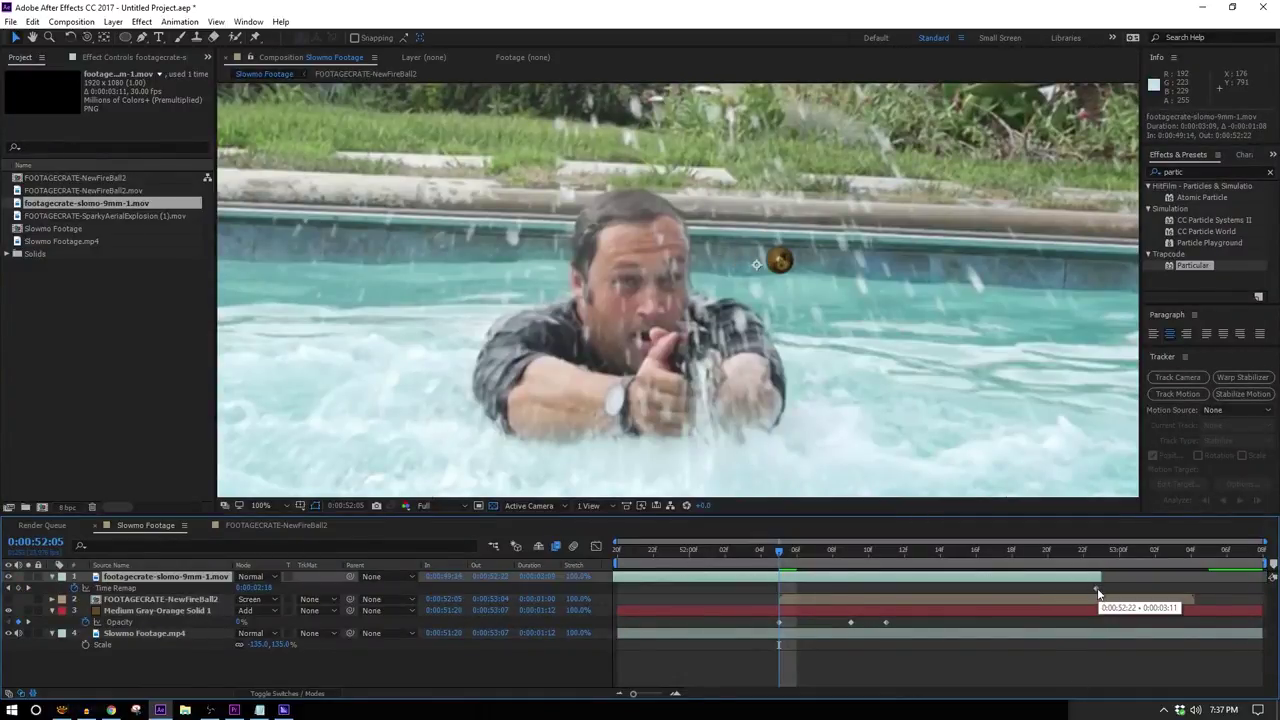
pyautogui.moveTo(1098, 588); pyautogui.dragTo(729, 538)
pyautogui.moveTo(628, 575); pyautogui.dragTo(904, 588)
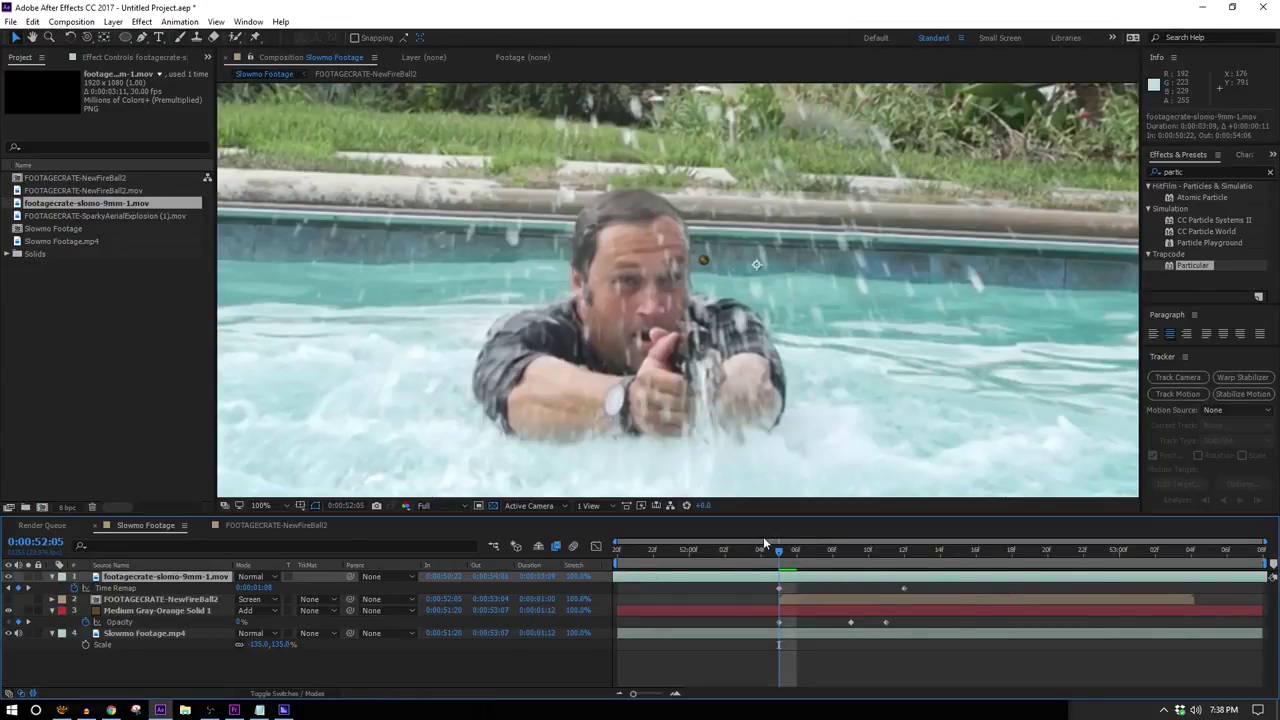
pyautogui.click(905, 588)
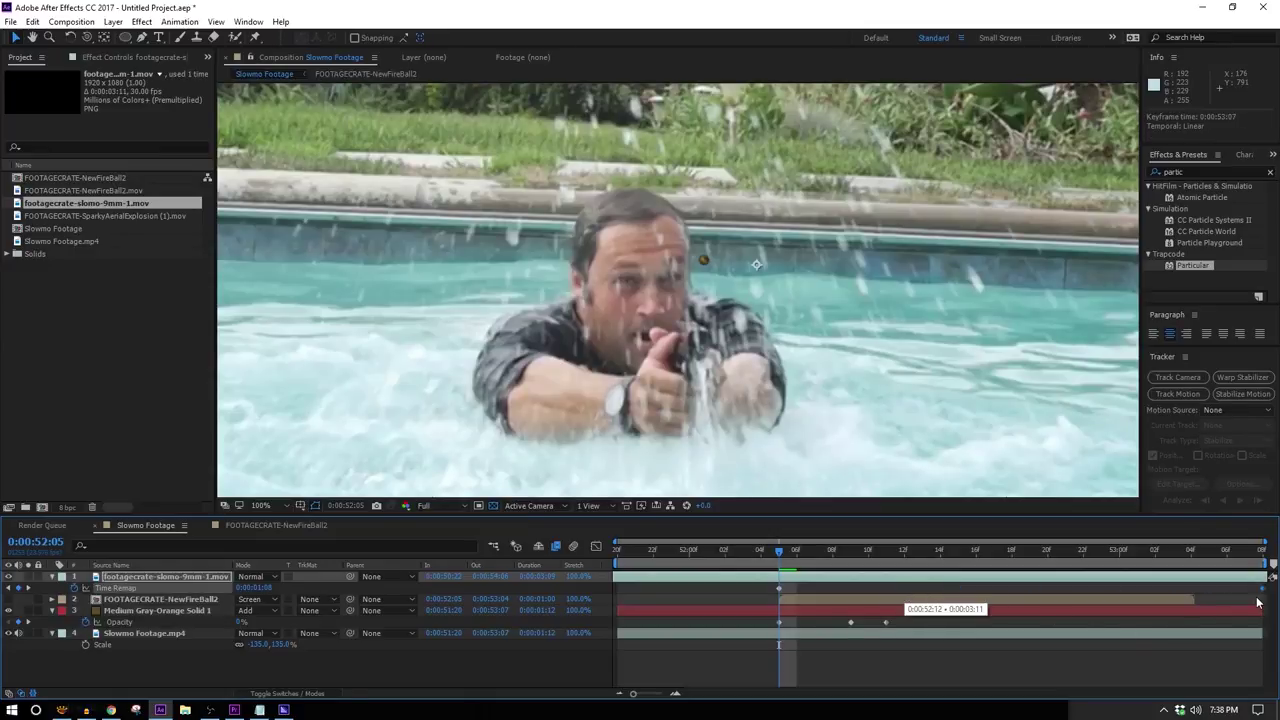
pyautogui.scroll(-1, 897, 288)
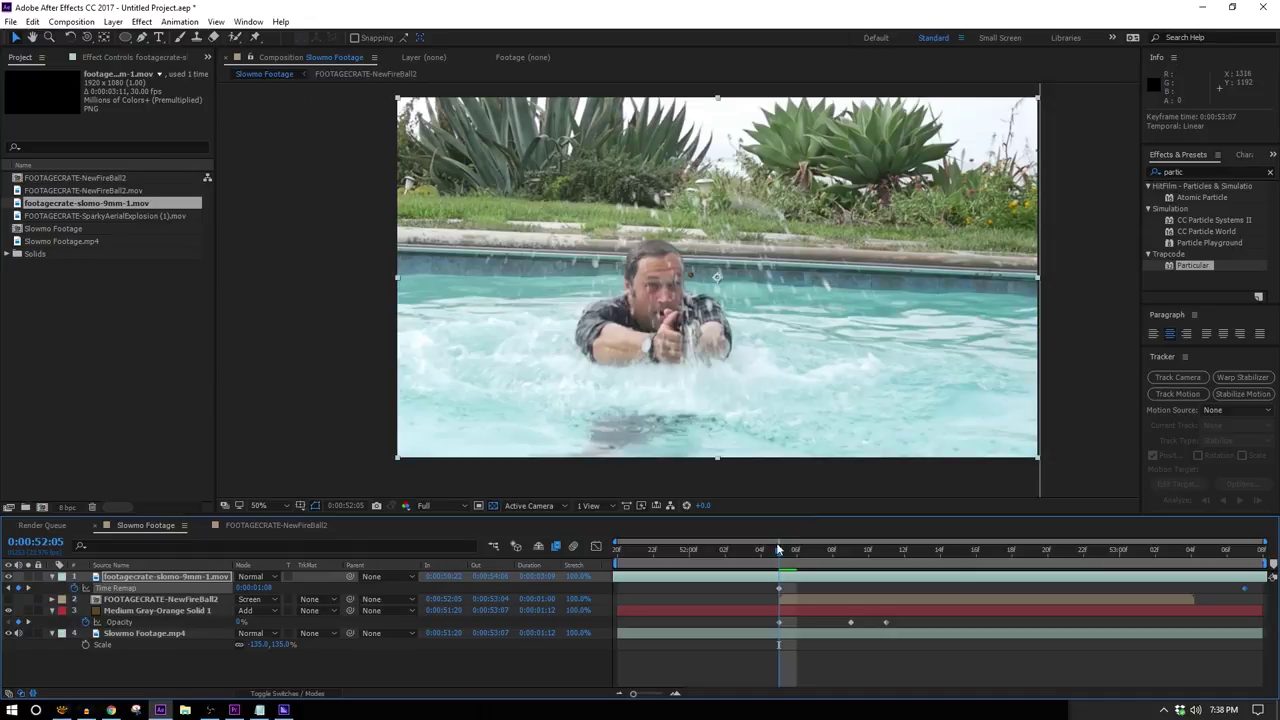
pyautogui.press('space')
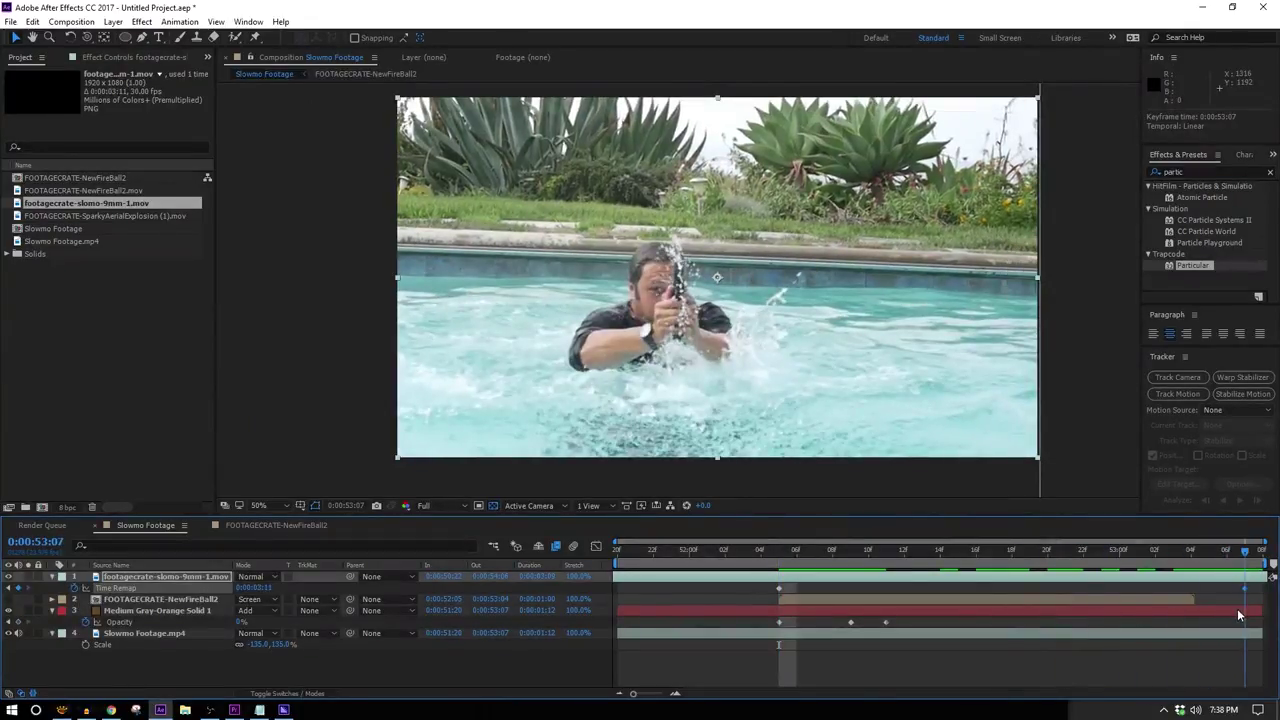
# Step: Trim the start of the bullet layer to 0:00:52:05 and preview the result
pyautogui.moveTo(1237, 610); pyautogui.dragTo(772, 555)
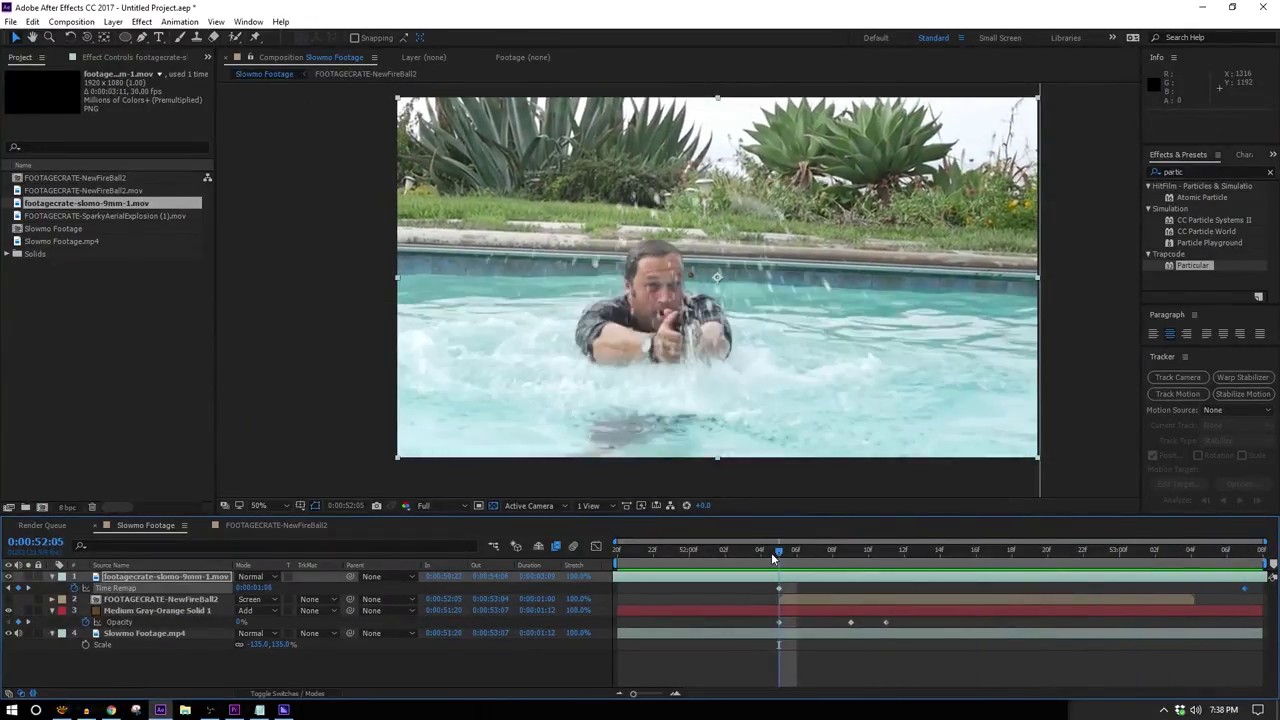
pyautogui.hotkey('alt', '[')
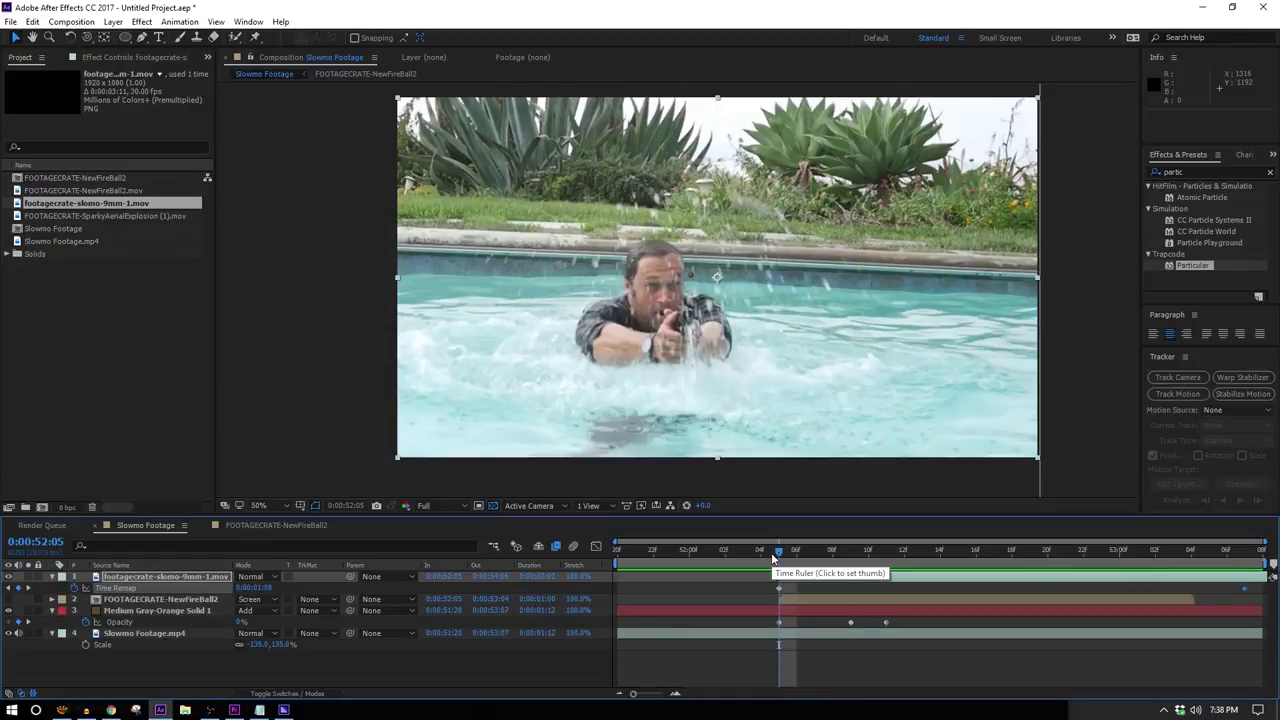
pyautogui.press('space')
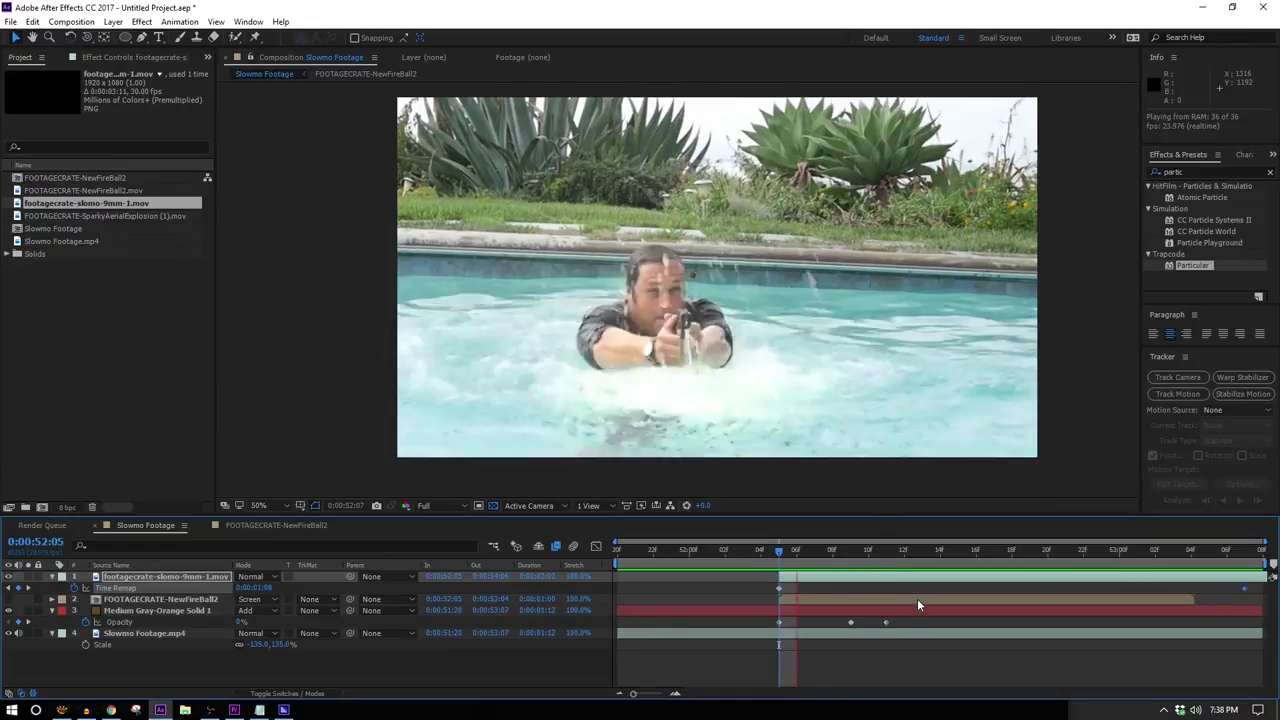
# Step: At 0:00:52:05, move the bullet onto the gun's muzzle and place the layer's anchor point at the bullet's center
pyautogui.moveTo(779, 550)
pyautogui.mouseDown()
pyautogui.moveTo(767, 550)
pyautogui.moveTo(779, 551)
pyautogui.mouseUp()
pyautogui.moveTo(555, 154); pyautogui.dragTo(553, 192)
pyautogui.press('.')
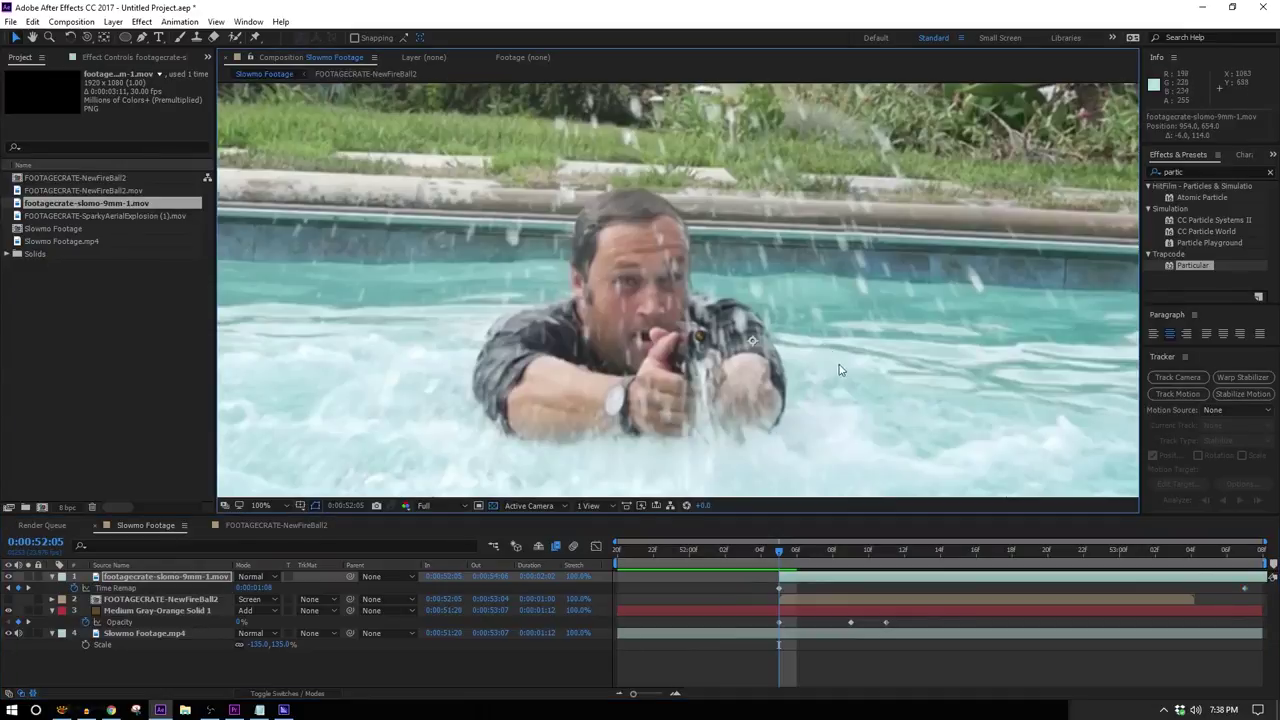
pyautogui.press('.')
pyautogui.moveTo(827, 392); pyautogui.dragTo(723, 383)
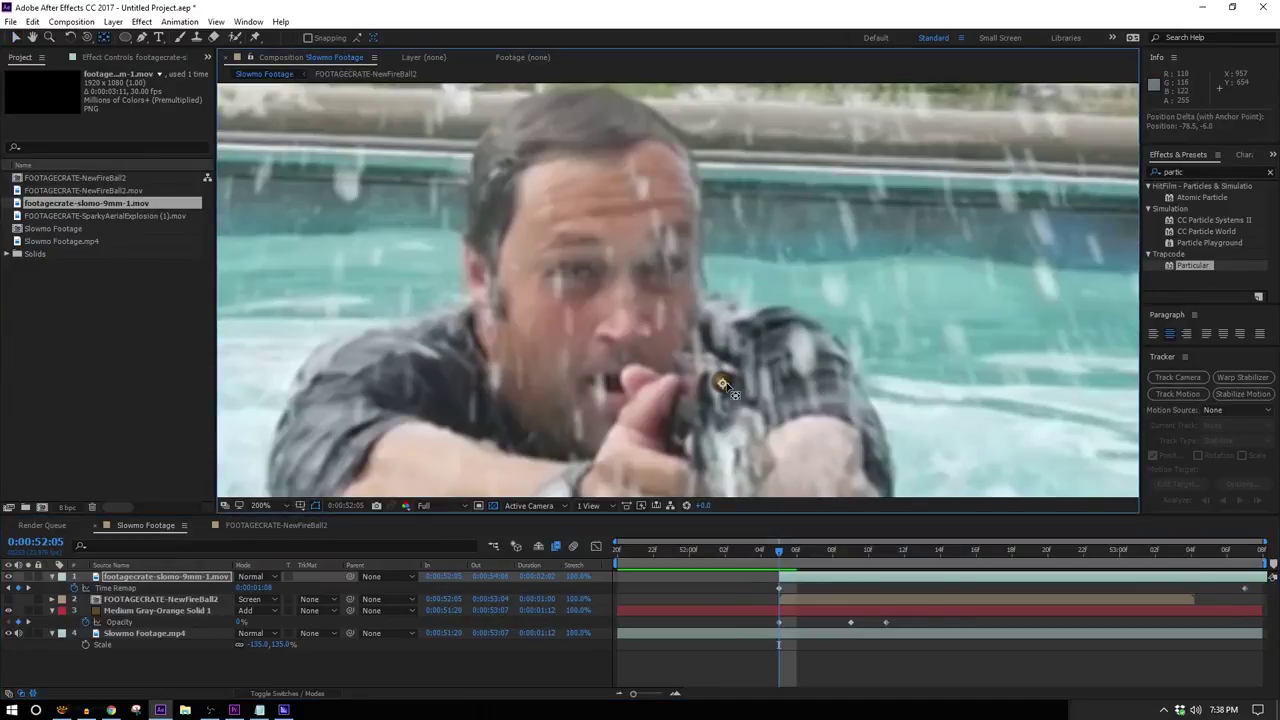
pyautogui.press(',')
pyautogui.press(',')
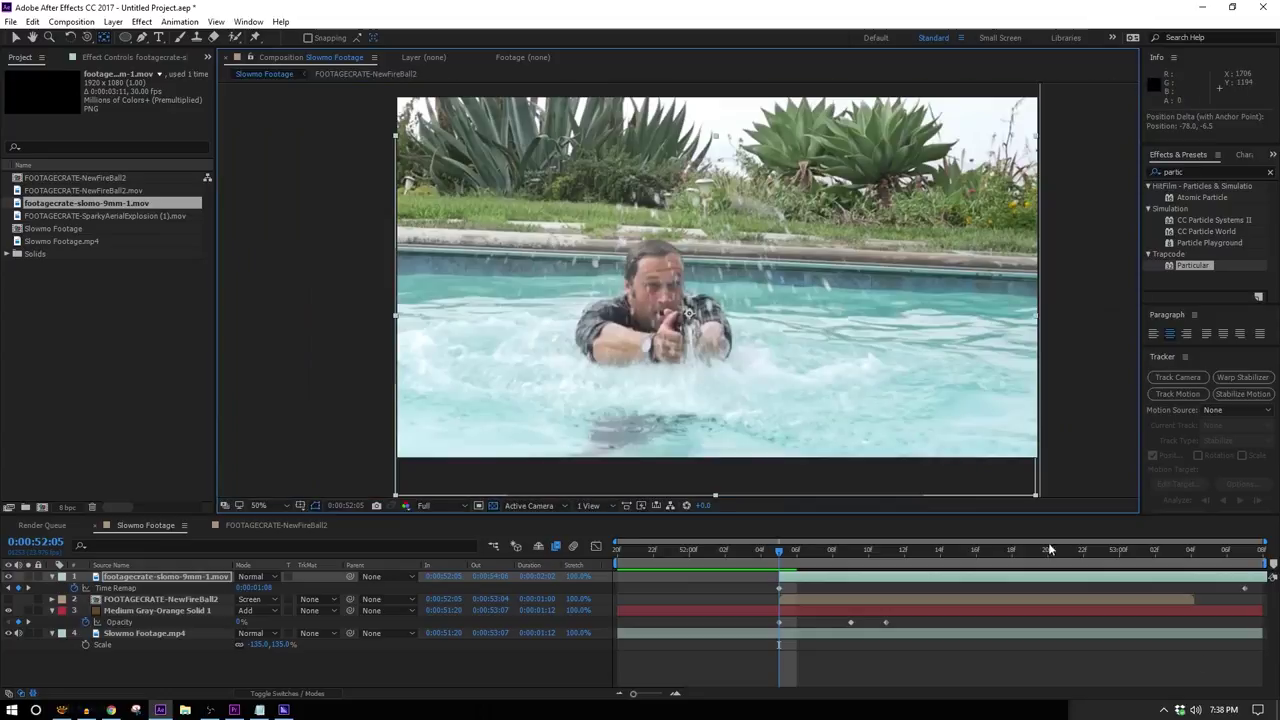
# Step: Rotate the bullet layer slightly counterclockwise around the muzzle, set its Scale to 107.0%, and preview the flight path
pyautogui.moveTo(1246, 555); pyautogui.dragTo(1227, 557)
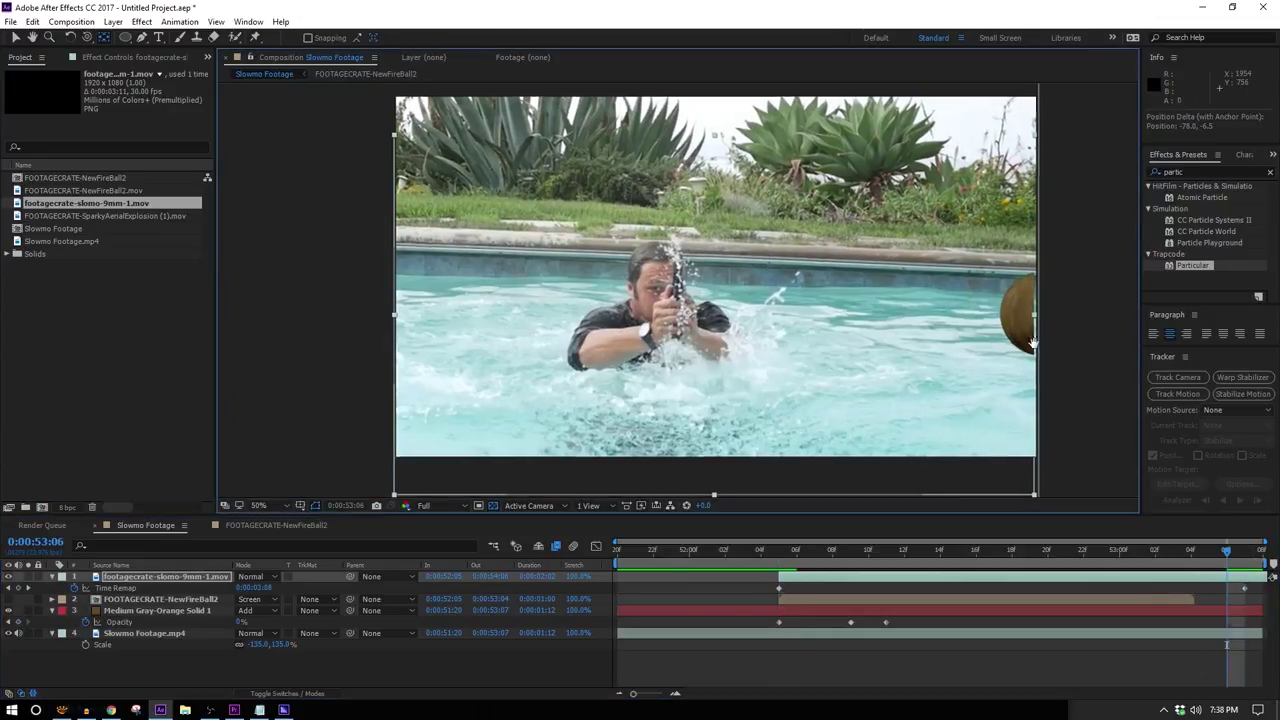
pyautogui.moveTo(1007, 313); pyautogui.dragTo(837, 262)
pyautogui.moveTo(778, 152); pyautogui.dragTo(768, 196)
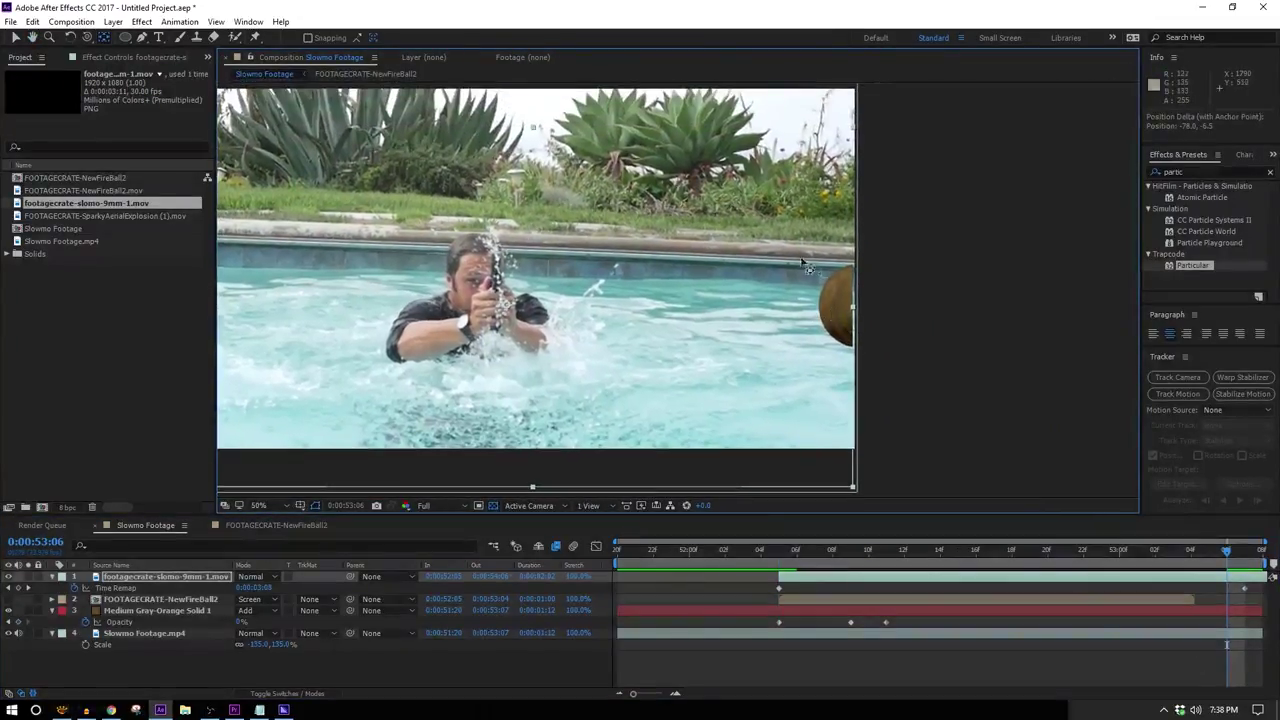
pyautogui.click(70, 37)
pyautogui.moveTo(769, 394); pyautogui.dragTo(776, 364)
pyautogui.press('s')
pyautogui.moveTo(290, 587); pyautogui.dragTo(285, 589)
pyautogui.press('space')
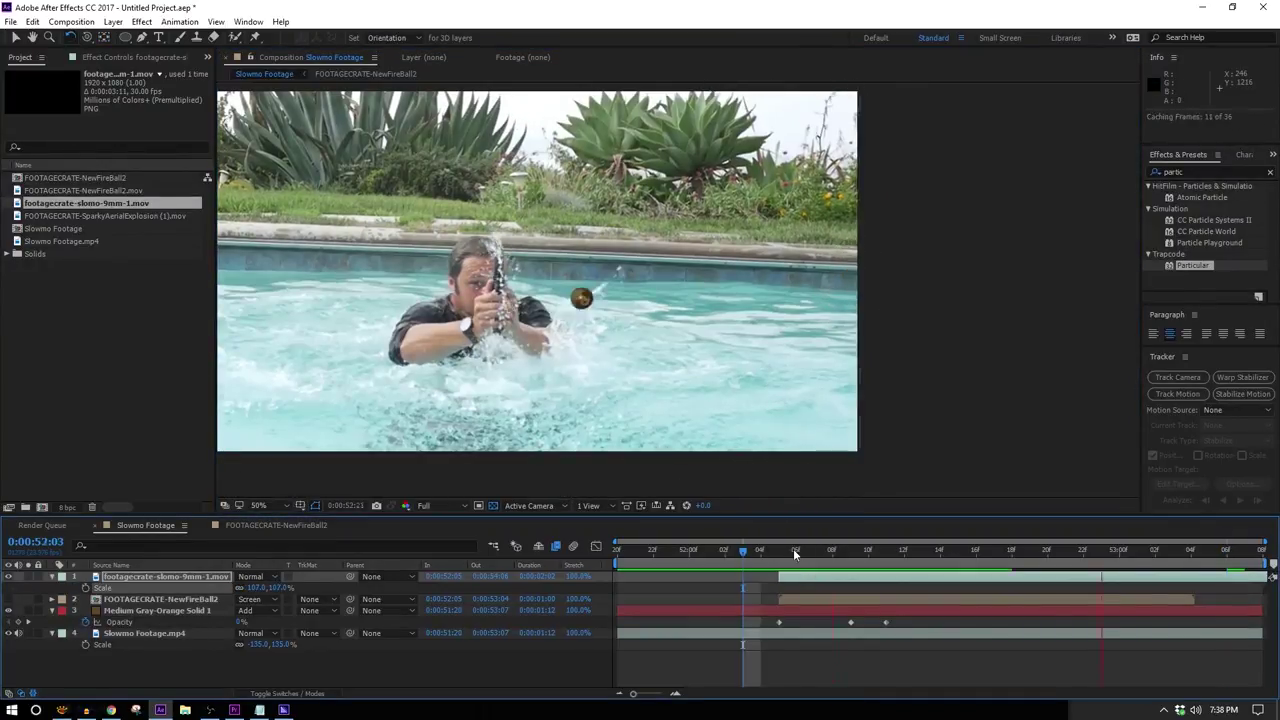
pyautogui.moveTo(826, 553); pyautogui.dragTo(1156, 604)
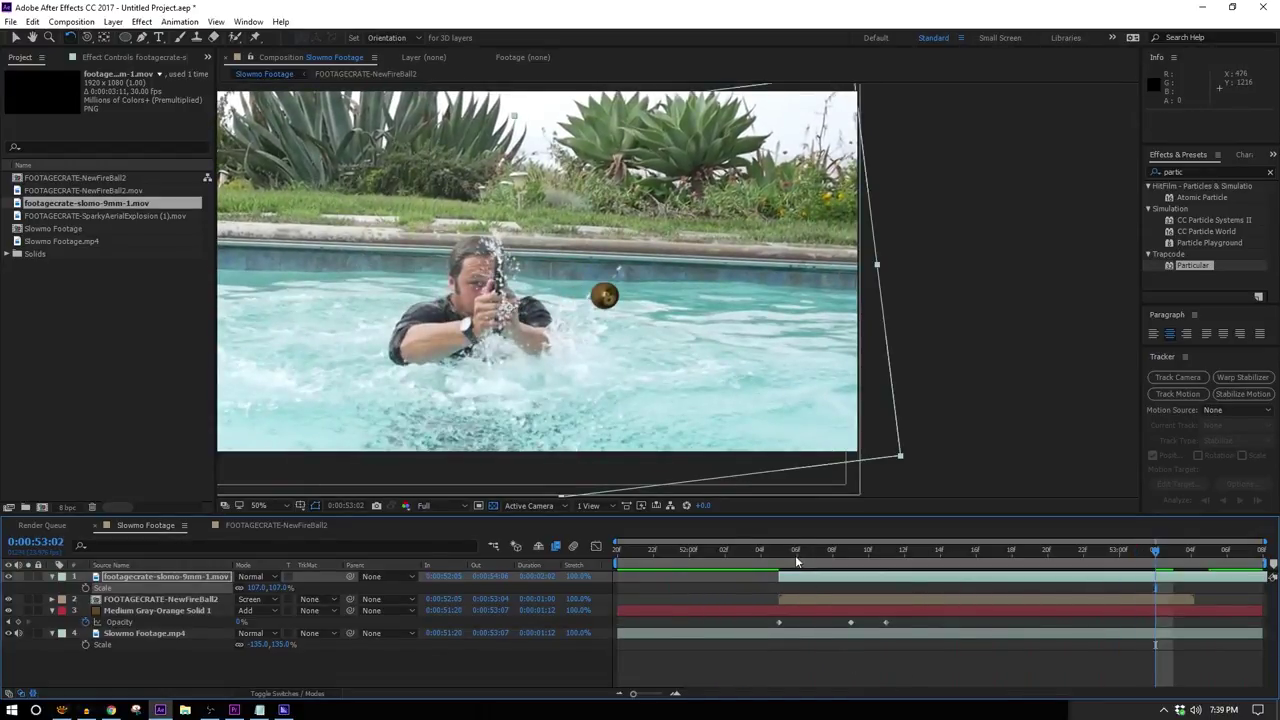
pyautogui.moveTo(795, 558); pyautogui.dragTo(574, 543)
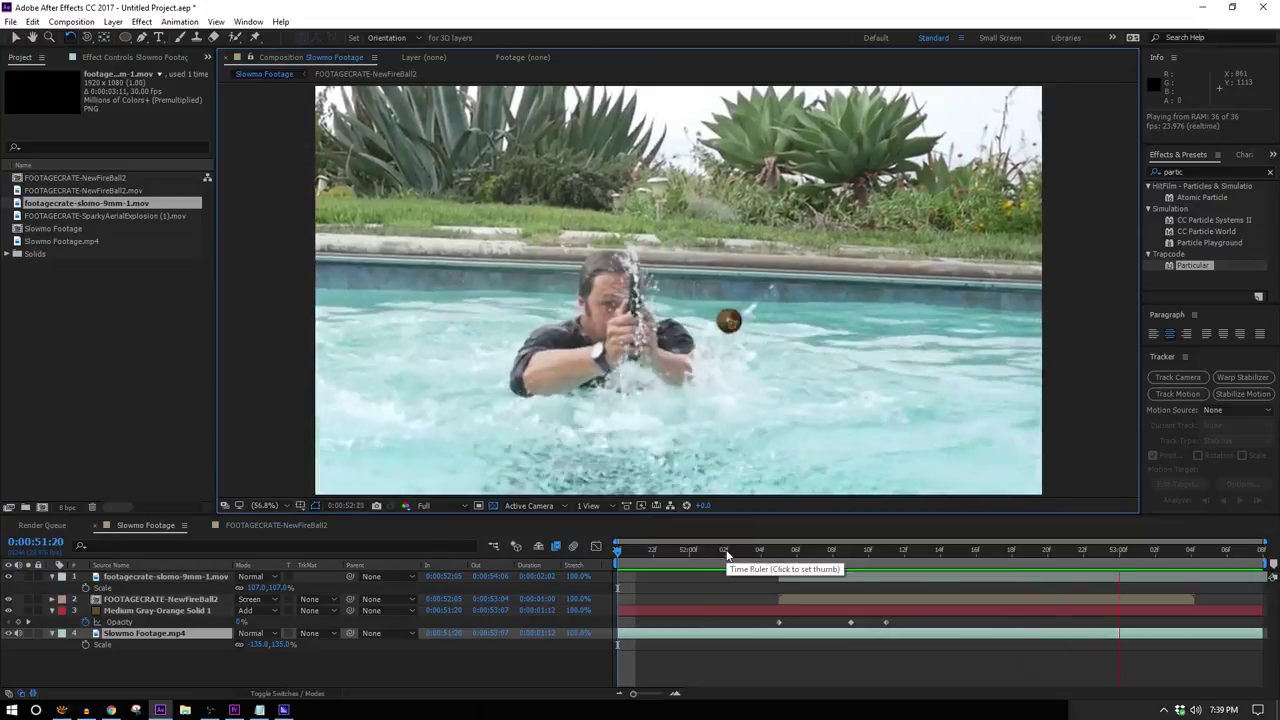
# Step: Pre-compose the bullet layer with all attributes moved into the new composition, then duplicate that layer and solo the upper copy
pyautogui.click(1084, 576)
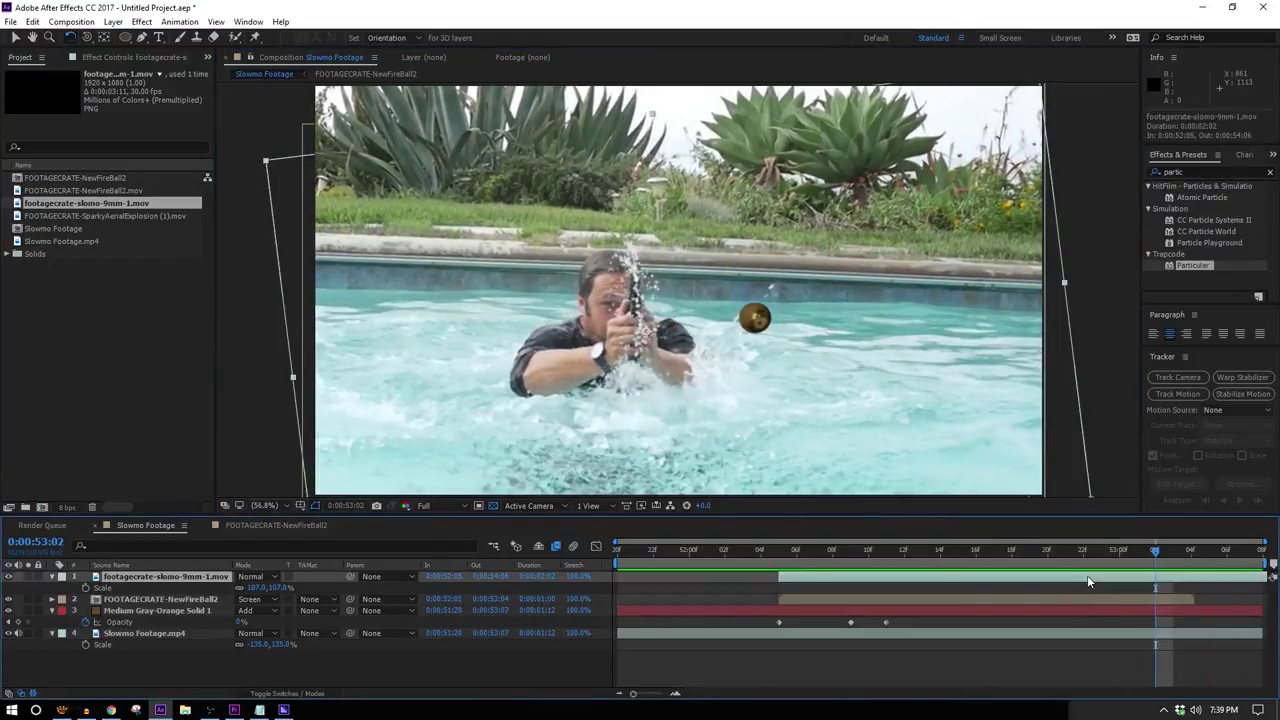
pyautogui.hotkey('ctrl', 'shift', 'c')
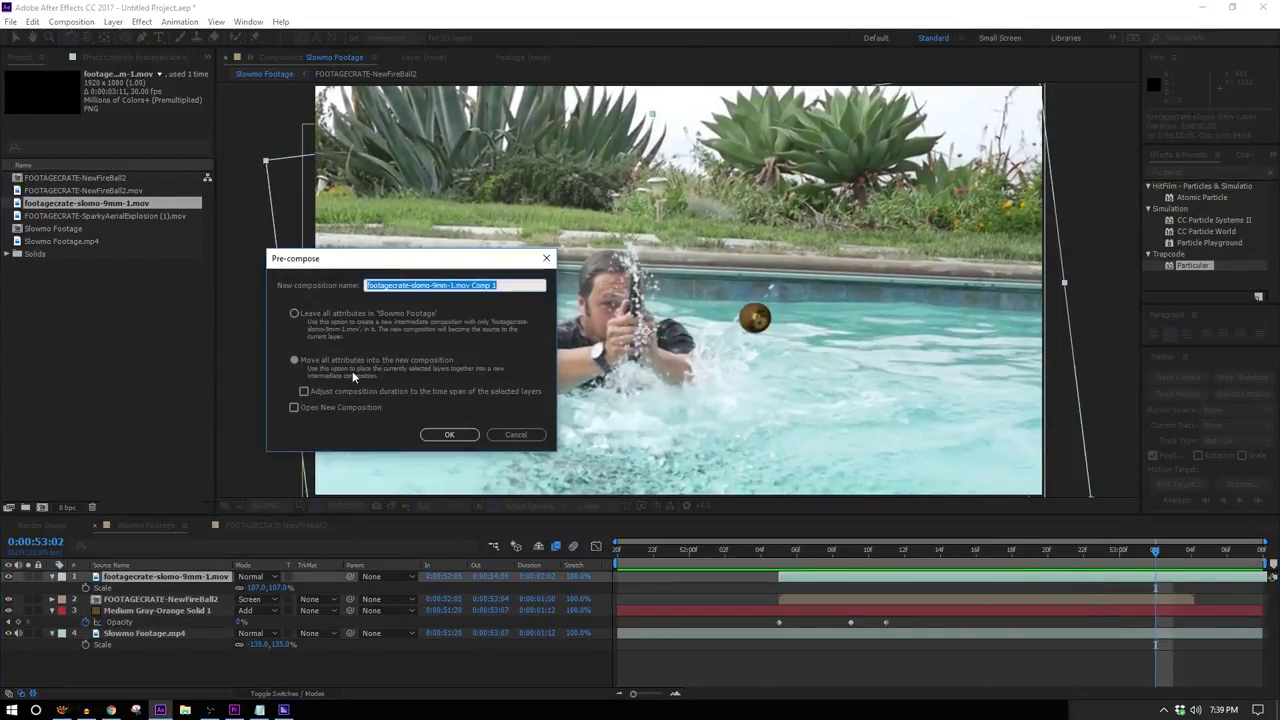
pyautogui.click(449, 434)
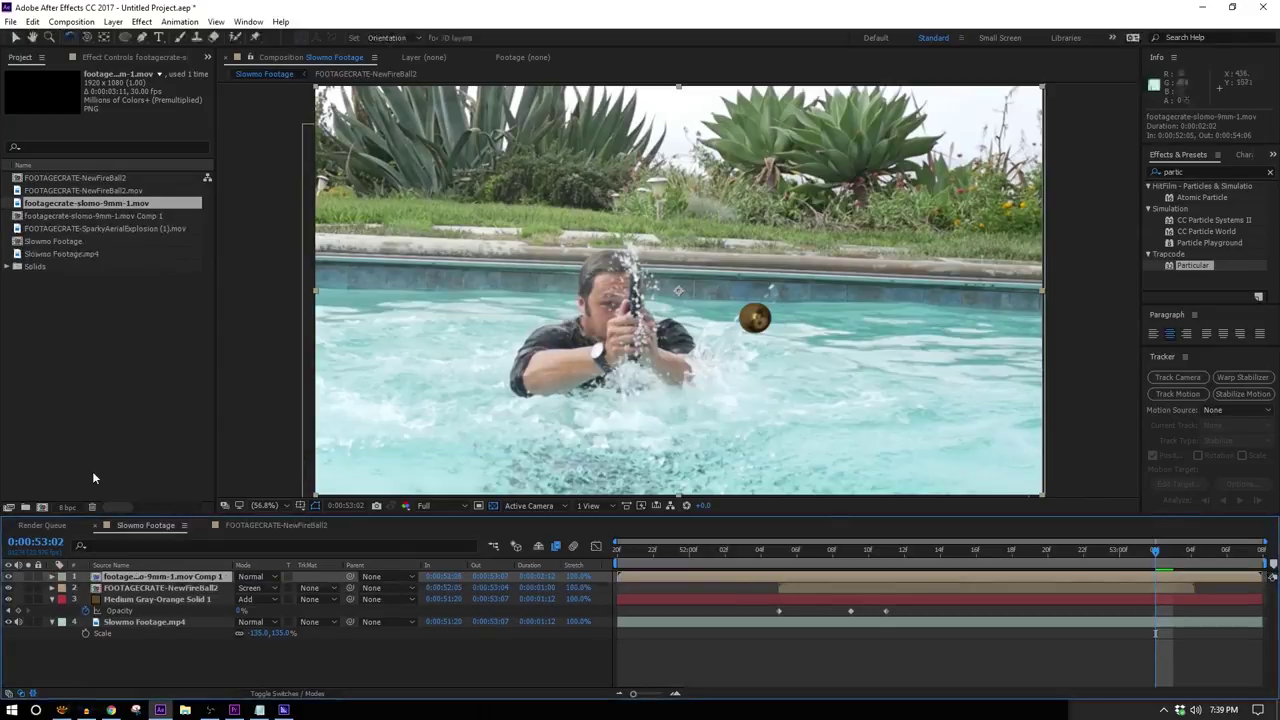
pyautogui.hotkey('ctrl', 'd')
pyautogui.click(28, 576)
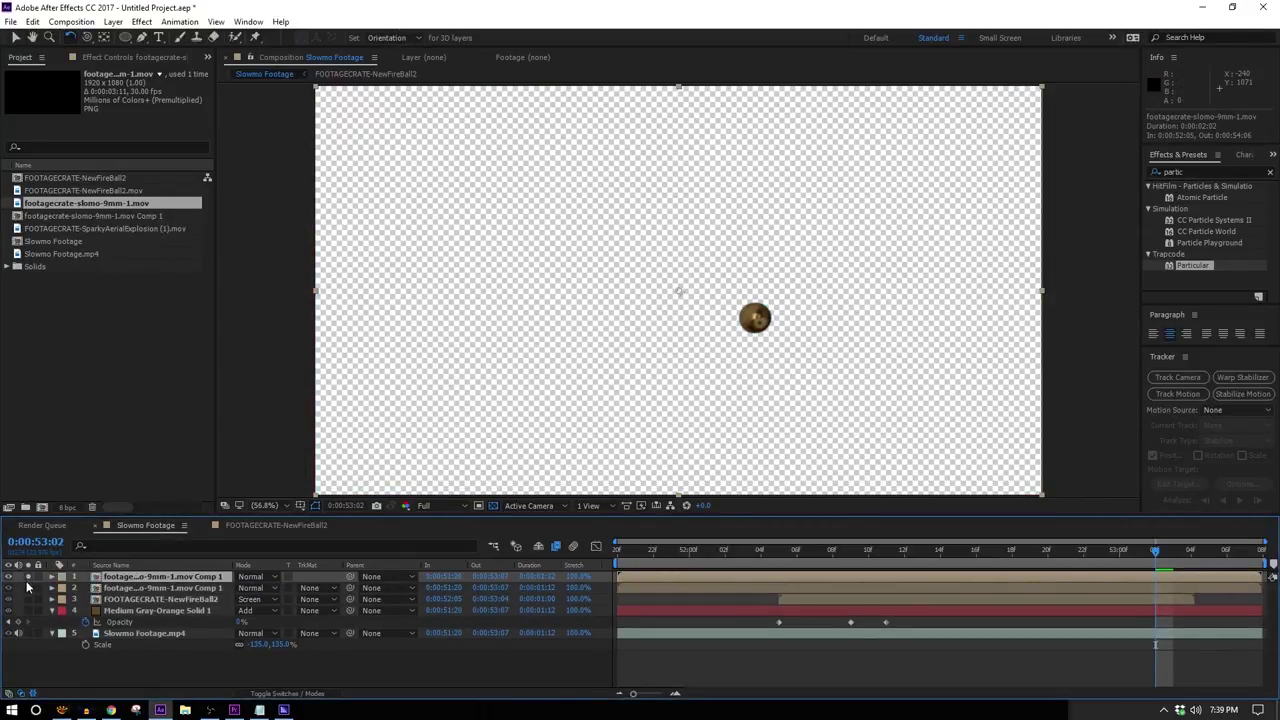
# Step: Set the current time to 0:00:53:04 and apply the Time category's Echo effect to the soloed bullet composition layer
pyautogui.moveTo(779, 551); pyautogui.dragTo(1189, 601)
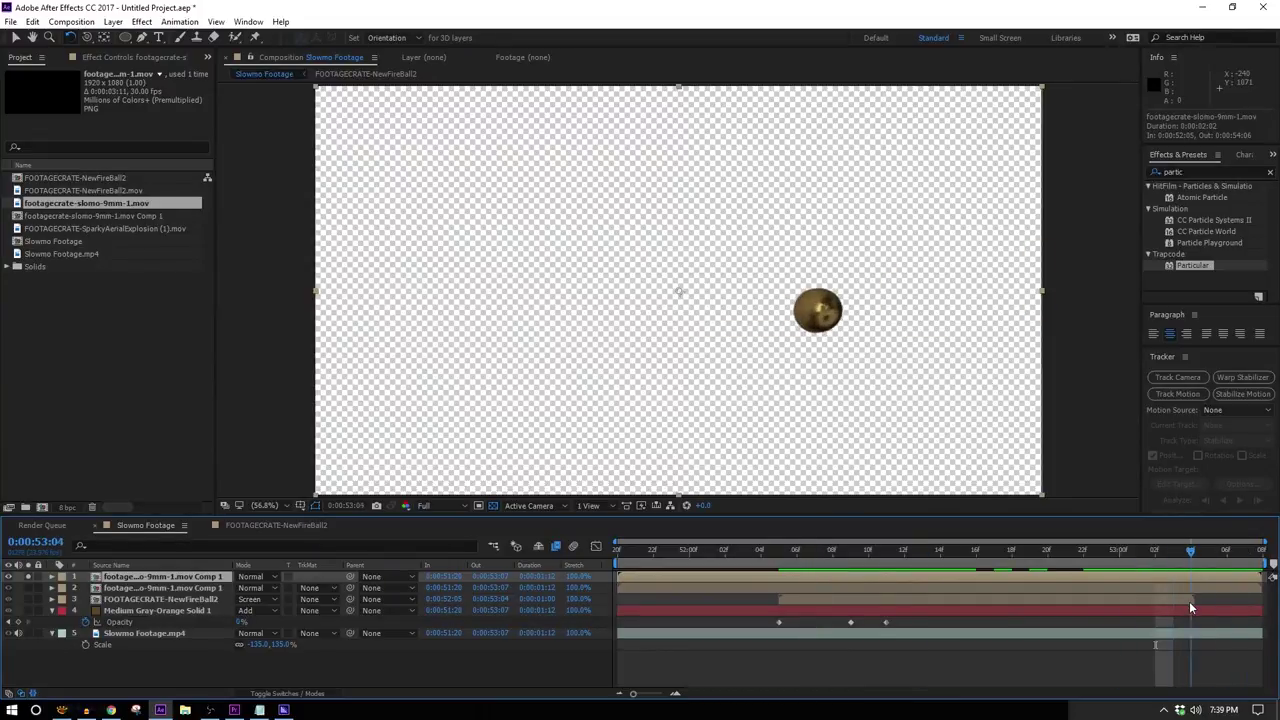
pyautogui.click(15, 39)
pyautogui.moveTo(1134, 551); pyautogui.dragTo(1185, 612)
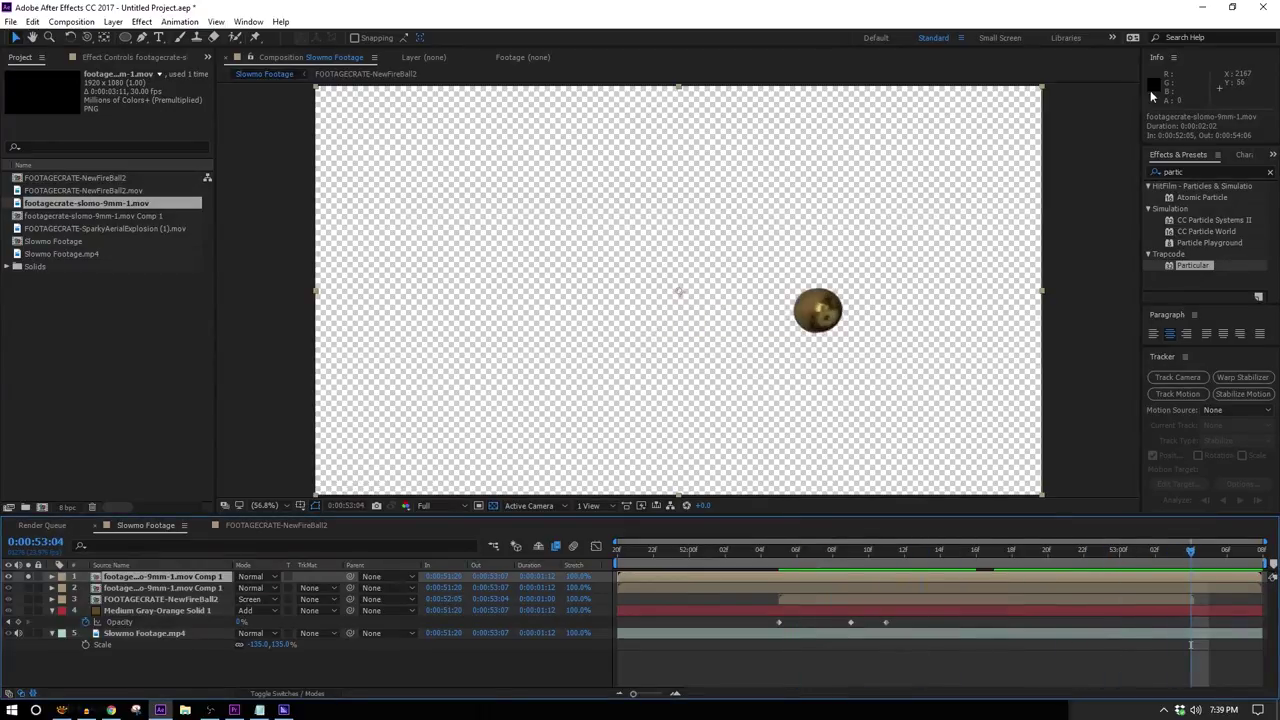
pyautogui.hotkey('ctrl', '5')
pyautogui.write('echo')
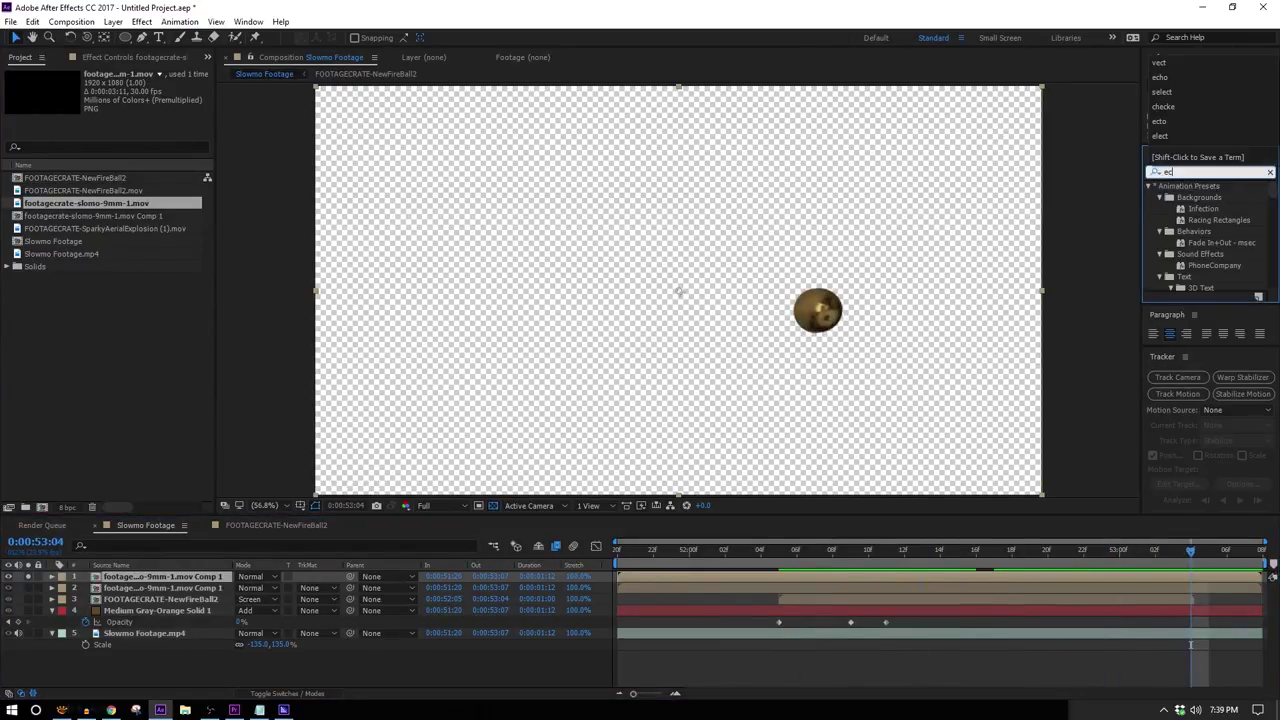
pyautogui.moveTo(1185, 219); pyautogui.dragTo(840, 580)
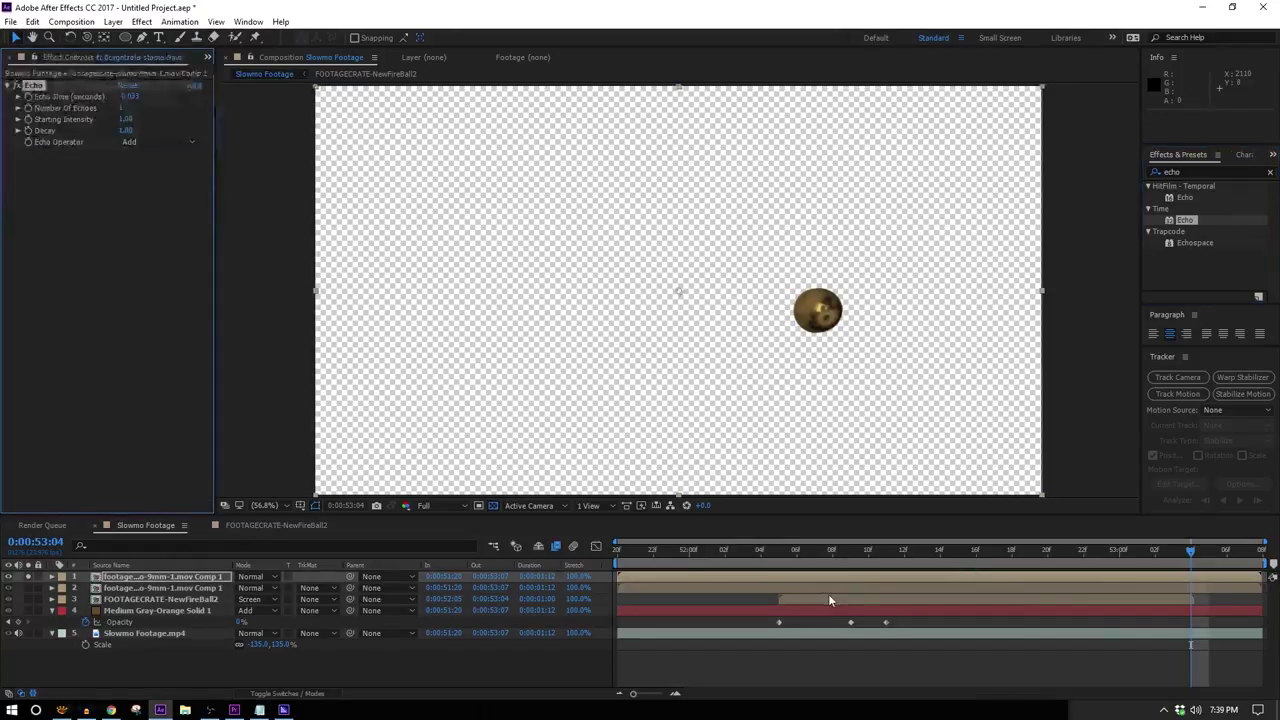
# Step: Set the Echo effect's Number Of Echoes to 10 and its Echo Time to -0.025 seconds
pyautogui.scroll(1, 908, 371)
pyautogui.moveTo(908, 371); pyautogui.dragTo(747, 385)
pyautogui.moveTo(118, 110)
pyautogui.mouseDown()
pyautogui.moveTo(140, 110)
pyautogui.moveTo(110, 96)
pyautogui.moveTo(130, 100)
pyautogui.mouseUp()
pyautogui.click(130, 97)
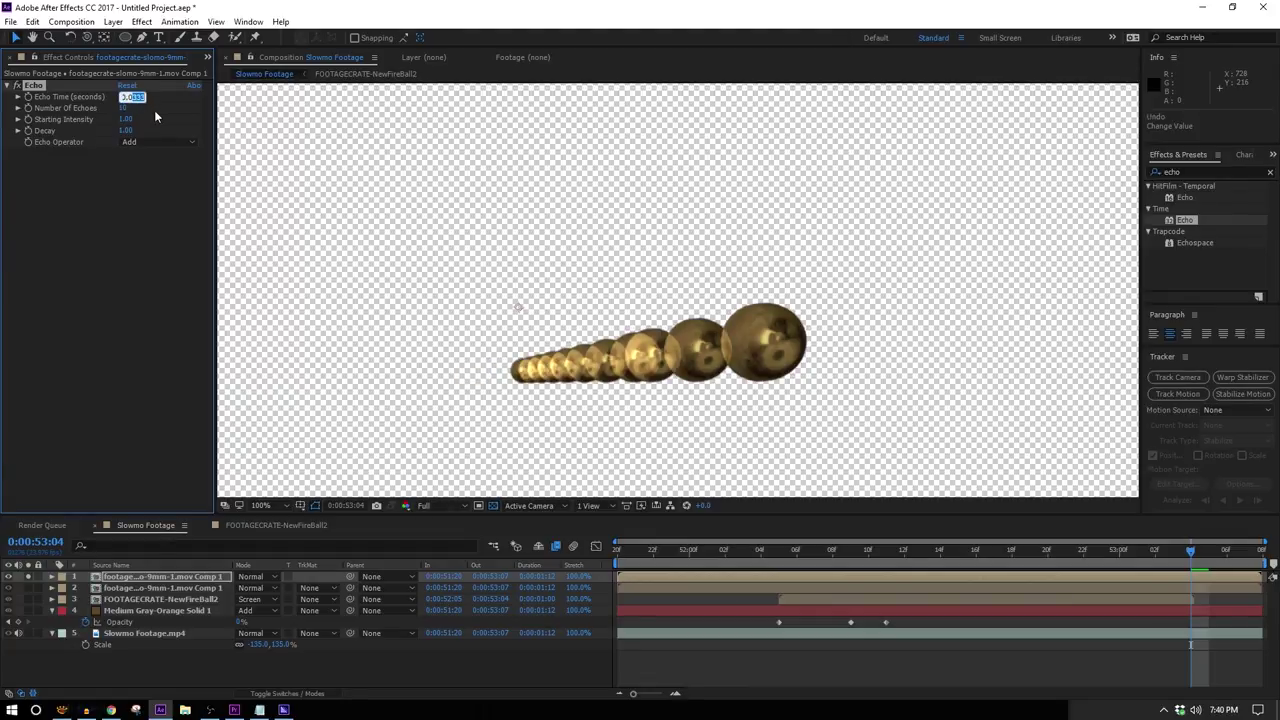
pyautogui.press('Return')
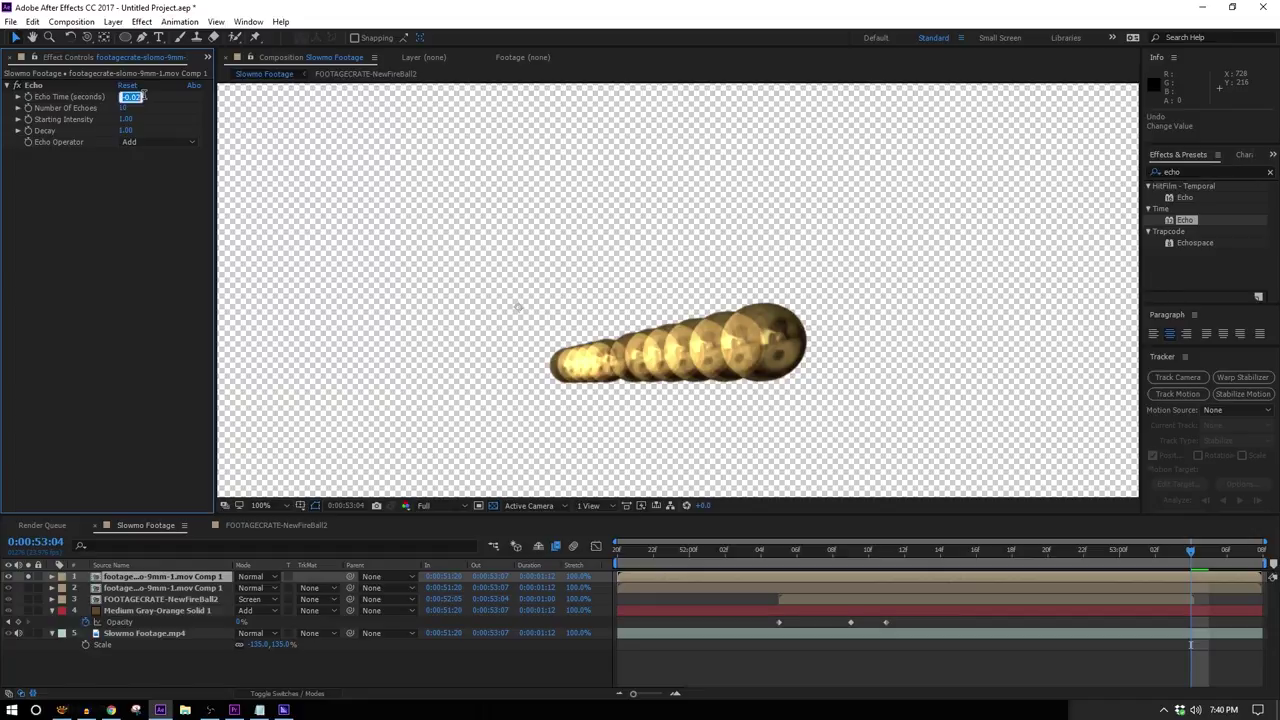
pyautogui.write('5')
pyautogui.press('Return')
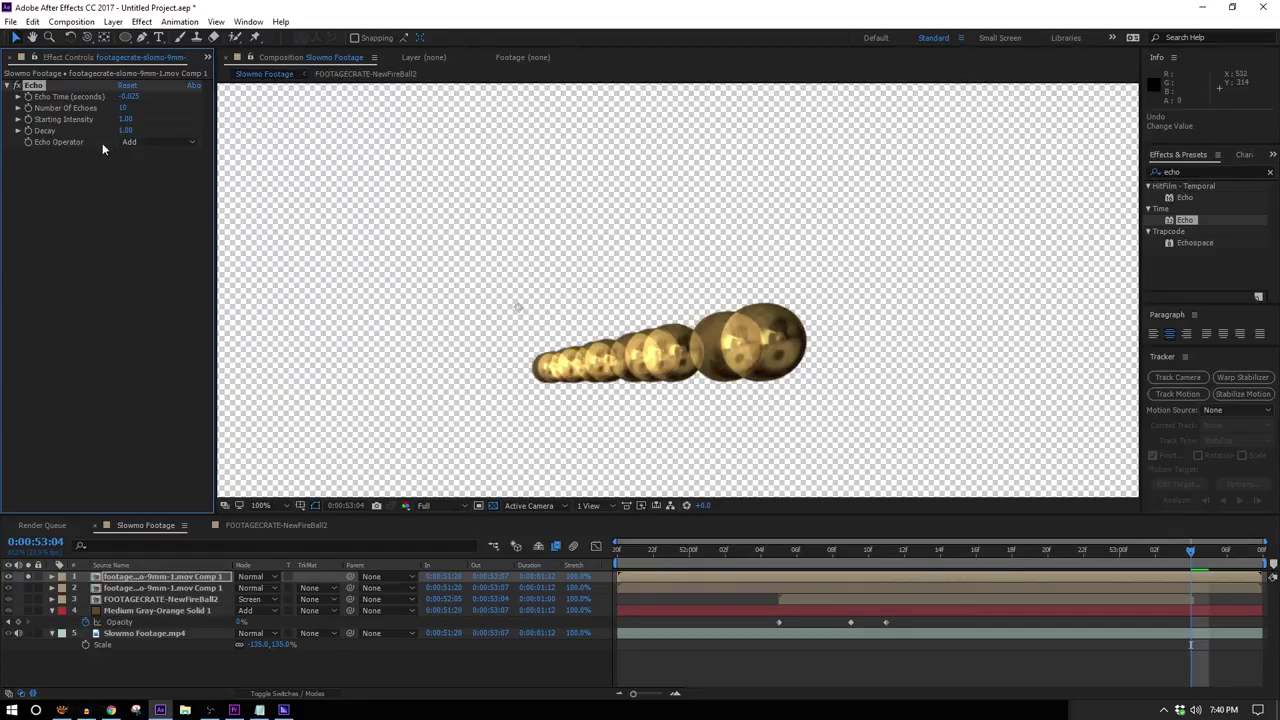
# Step: Set the Echo effect's operator to Composite In Front and its Decay to 0.83, and preview the trail
pyautogui.click(157, 142)
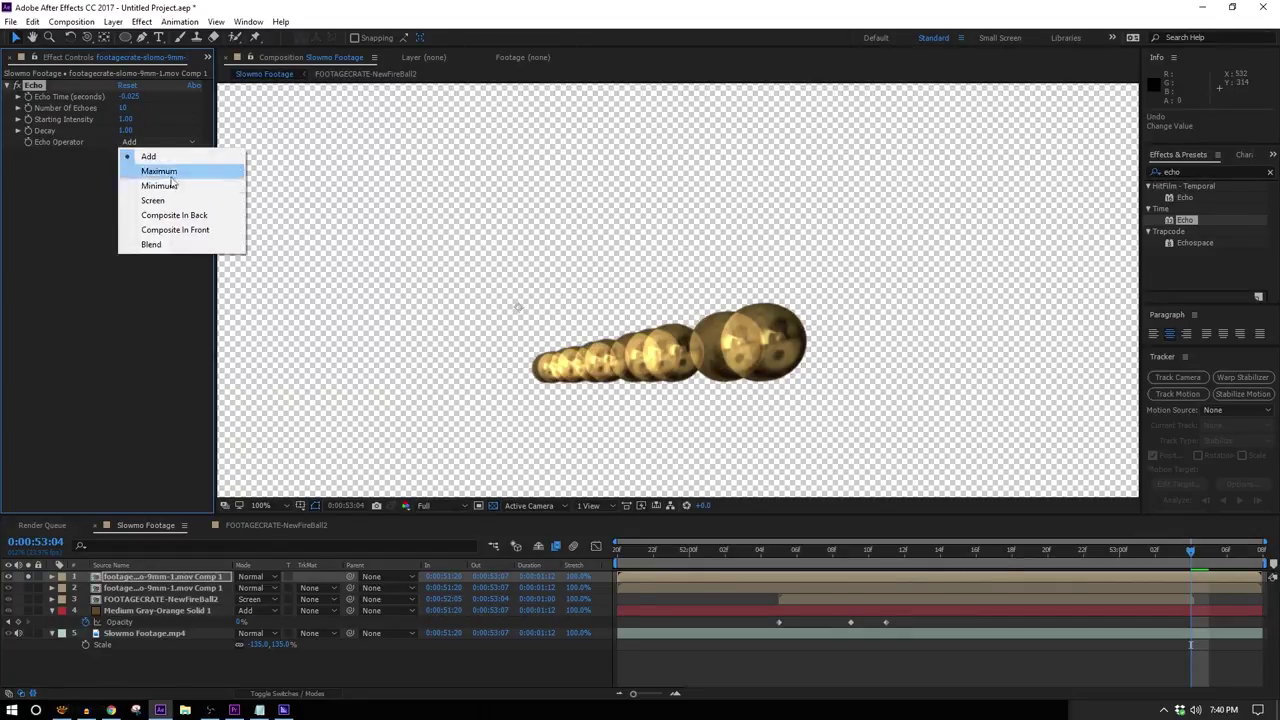
pyautogui.click(187, 234)
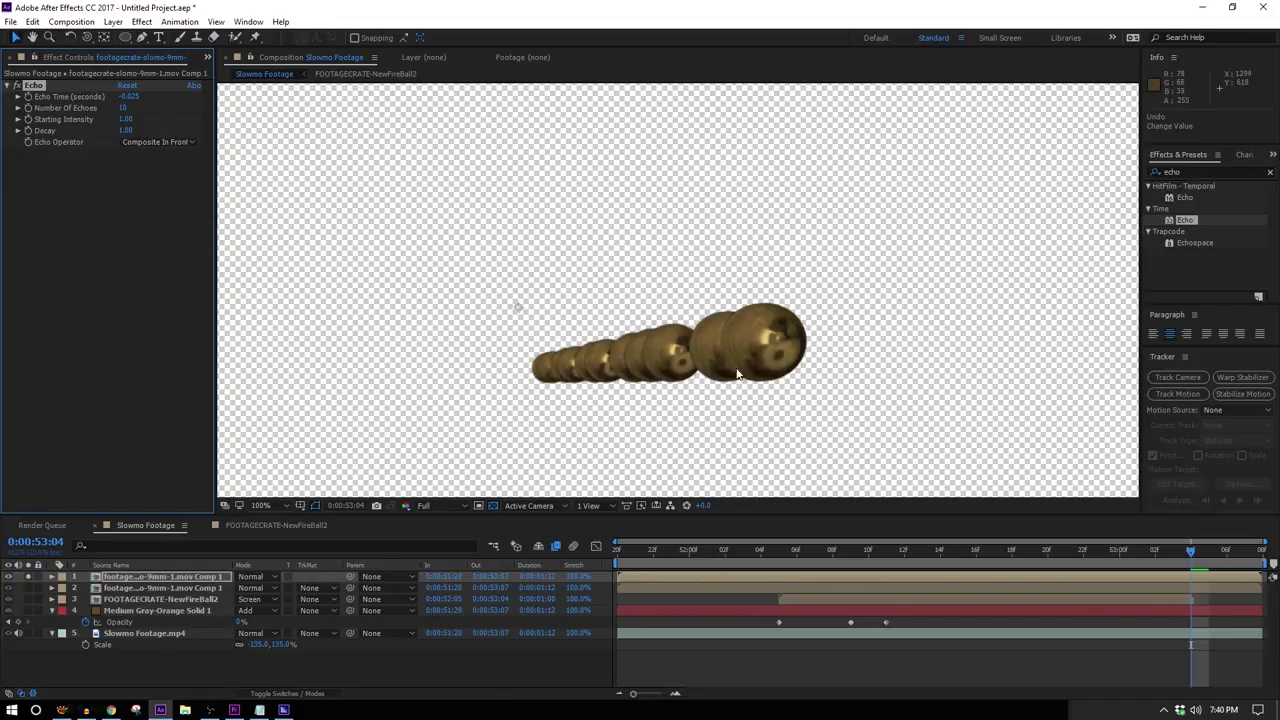
pyautogui.click(18, 131)
pyautogui.moveTo(186, 150); pyautogui.dragTo(165, 151)
pyautogui.scroll(-1, 694, 412)
pyautogui.press('space')
pyautogui.moveTo(809, 553); pyautogui.dragTo(851, 552)
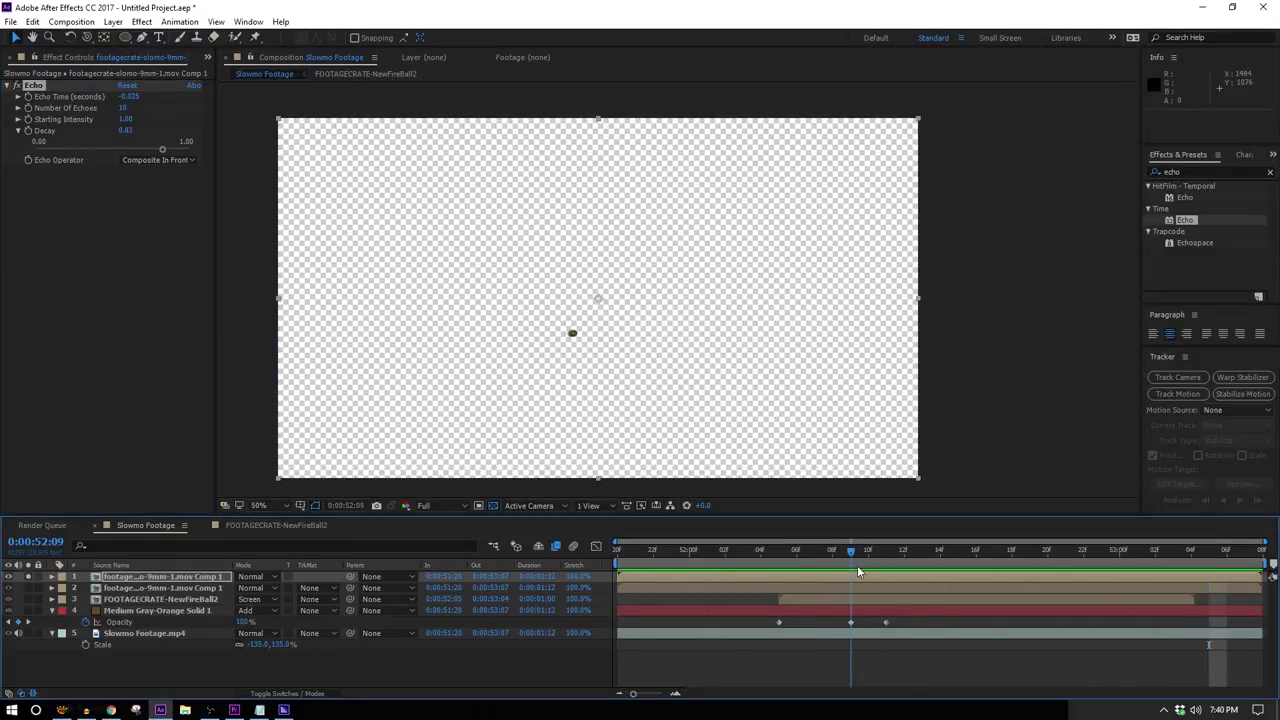
# Step: Pre-compose the echoed bullet layer as "Disortion map", place it below all other layers and hide it
pyautogui.hotkey('ctrl', 'shift', 'c')
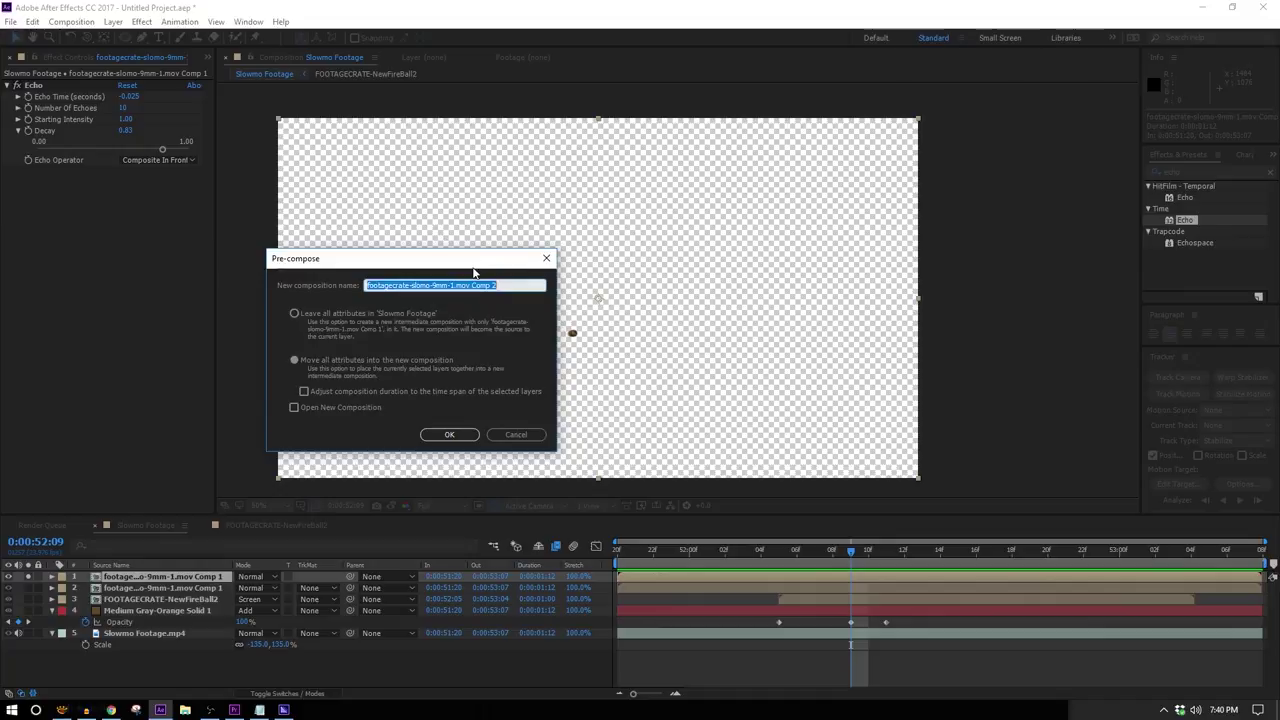
pyautogui.write('Distortion map')
pyautogui.press('Return')
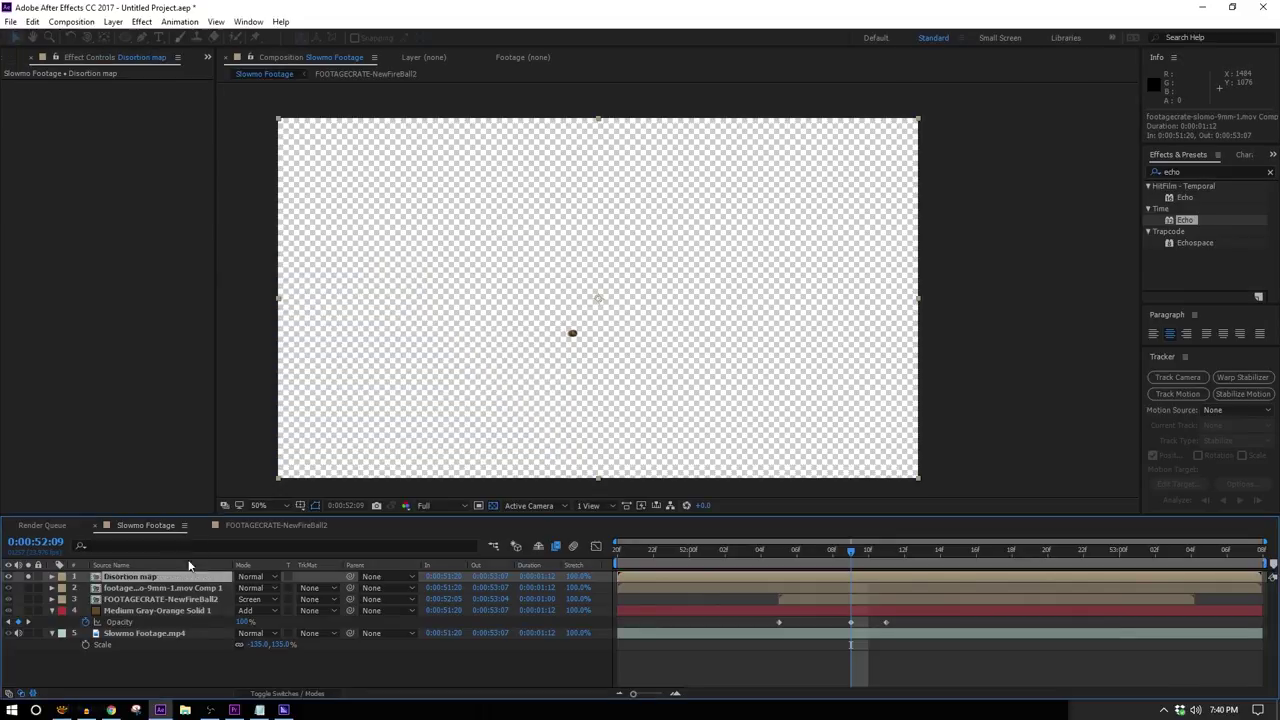
pyautogui.moveTo(171, 579); pyautogui.dragTo(165, 646)
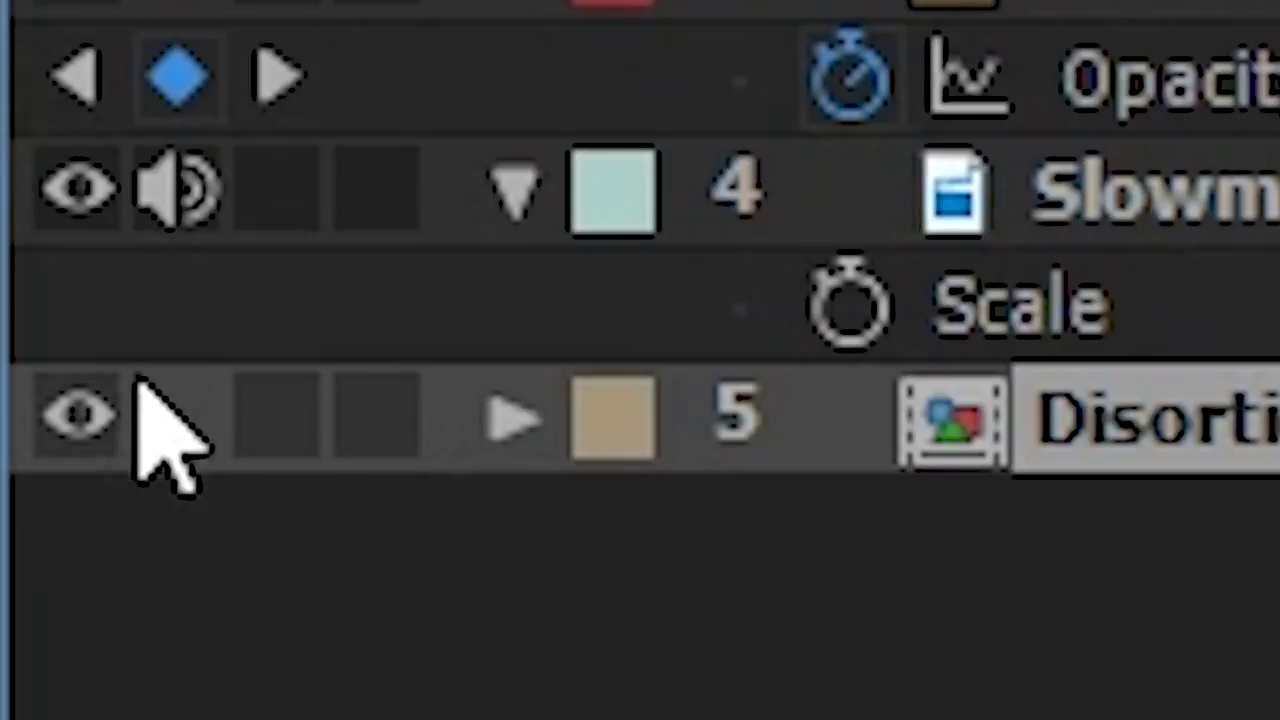
pyautogui.click(11, 643)
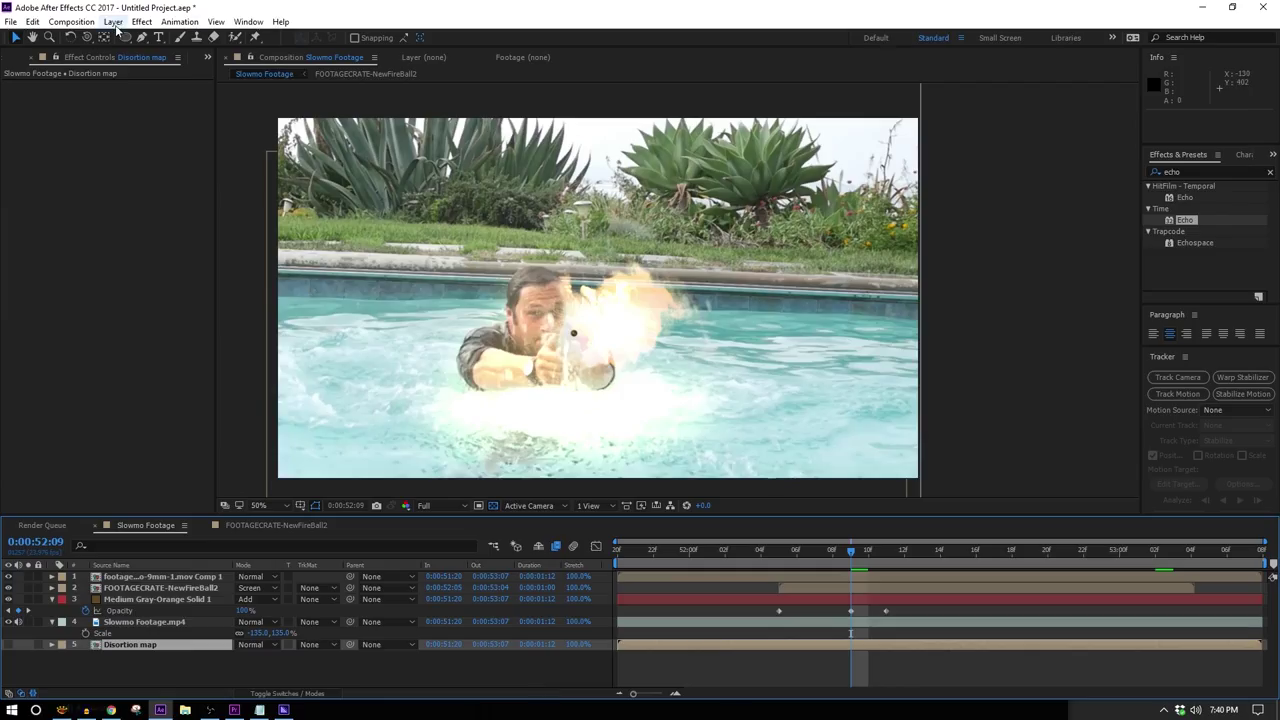
# Step: Create an adjustment layer named "Distortion" and place it directly beneath the bullet composition layer
pyautogui.click(113, 21)
pyautogui.moveTo(130, 37)
pyautogui.click(455, 125)
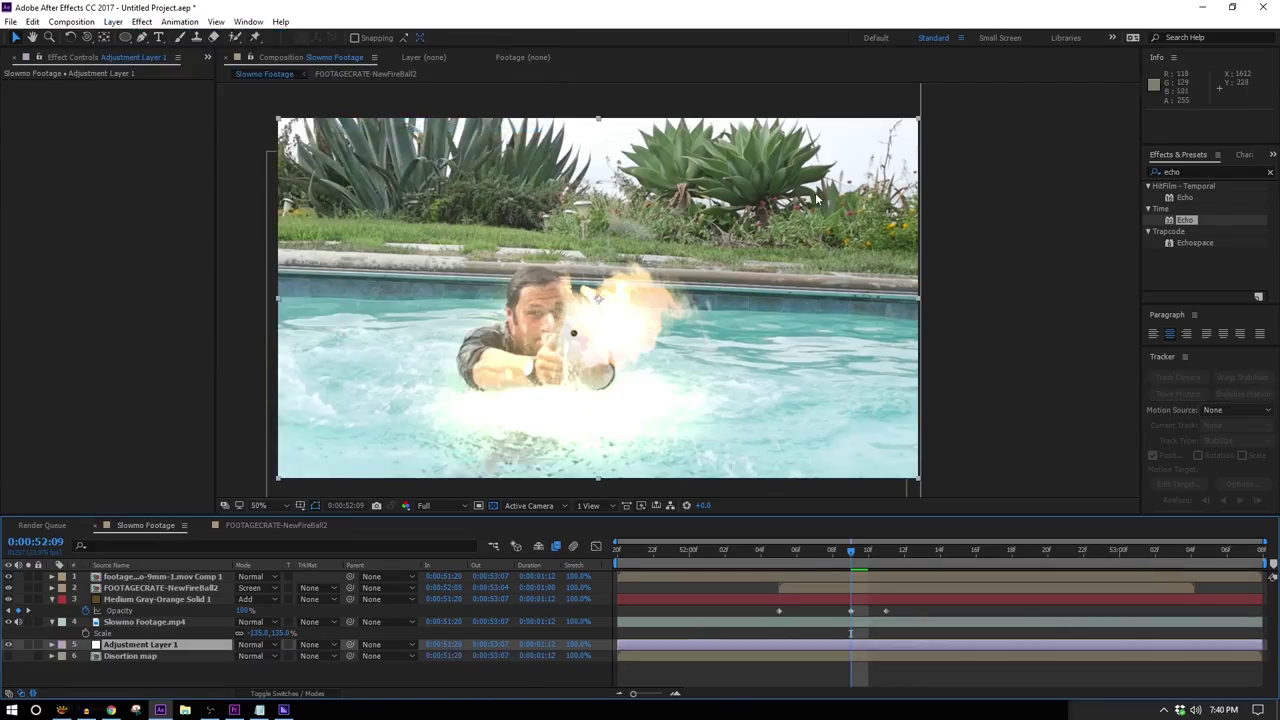
pyautogui.press('Return')
pyautogui.write('Distortion')
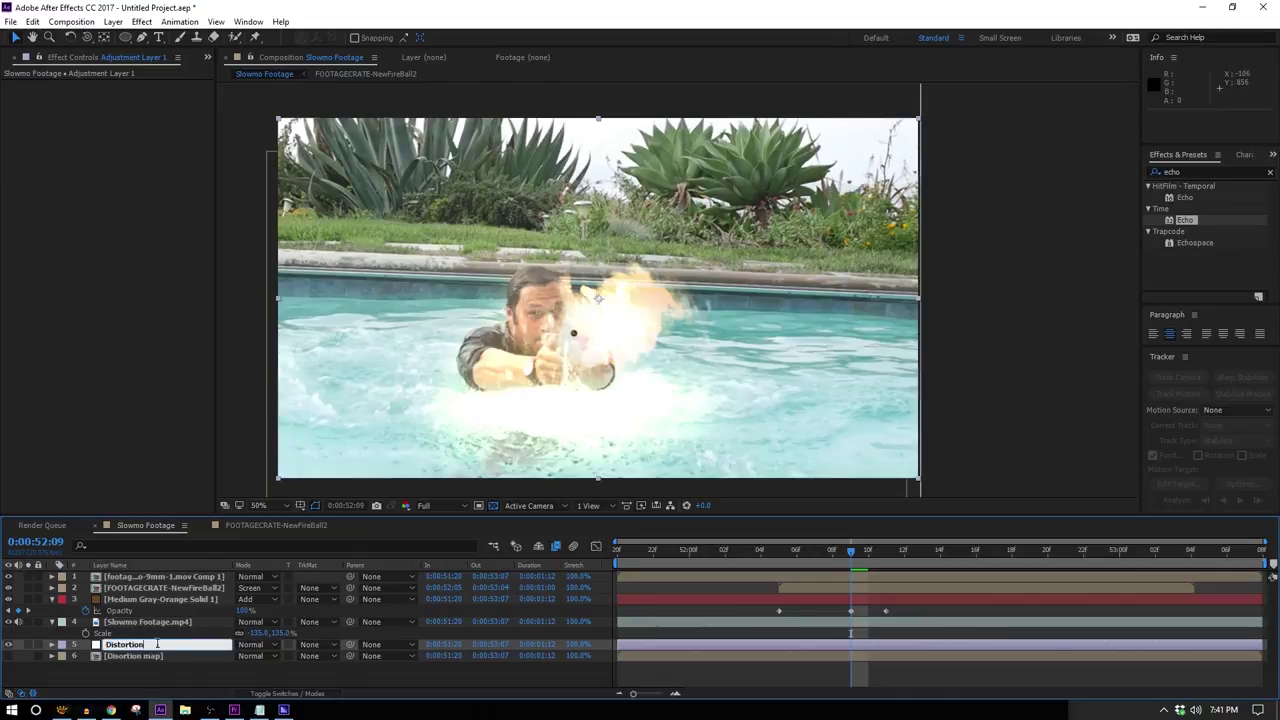
pyautogui.press('Return')
pyautogui.moveTo(137, 647); pyautogui.dragTo(140, 586)
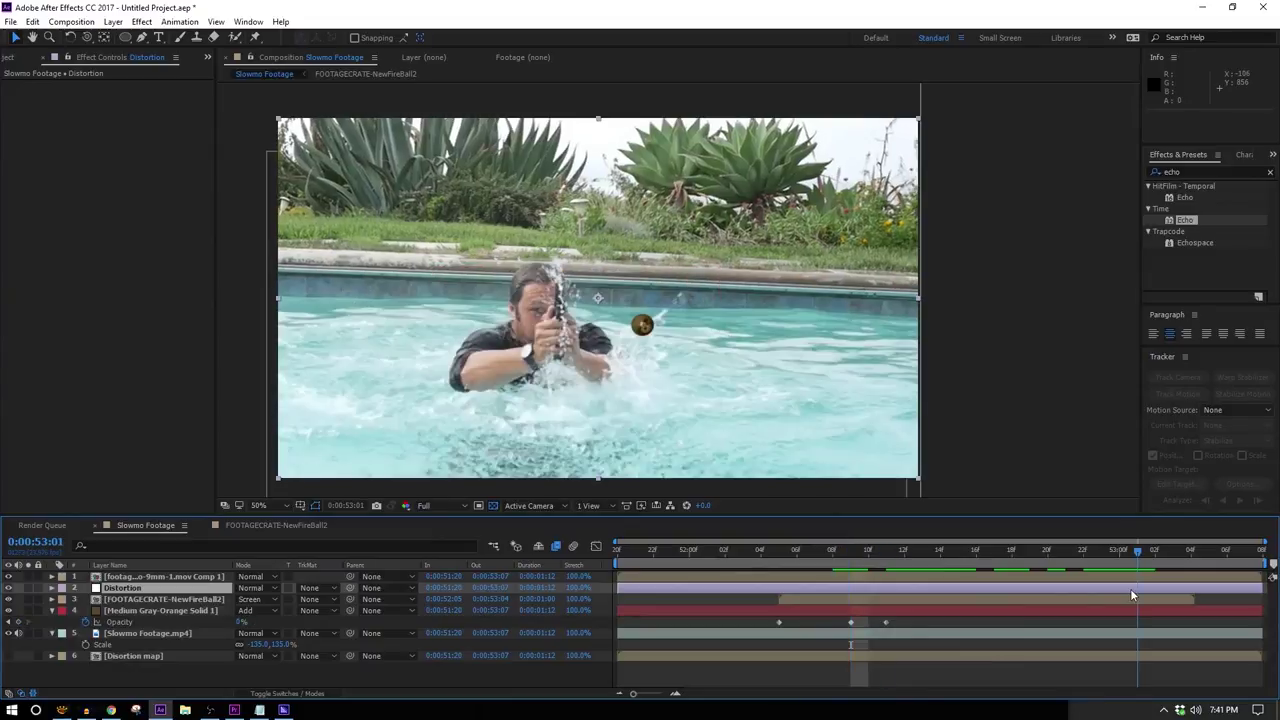
# Step: Apply the Displacement Map effect to the Distortion layer, using the Disortion map layer as its displacement map
pyautogui.moveTo(1140, 165); pyautogui.dragTo(1044, 166)
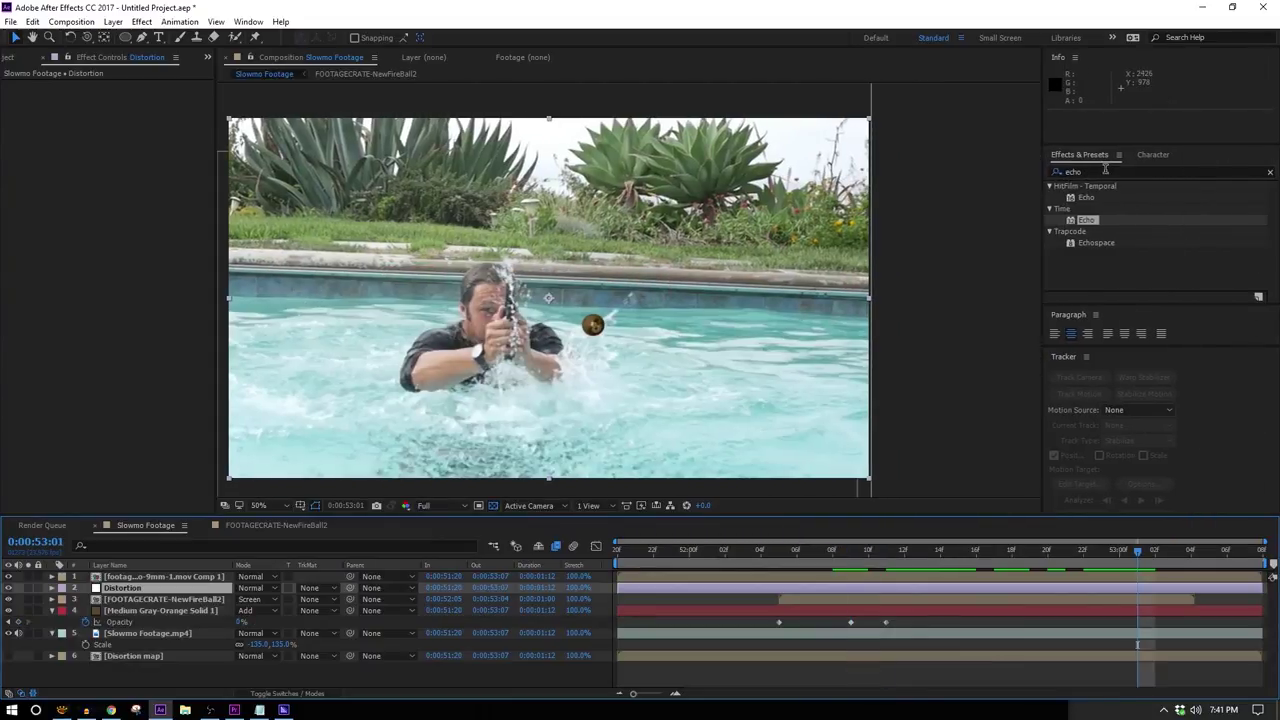
pyautogui.doubleClick(1105, 170)
pyautogui.write('displace')
pyautogui.moveTo(1109, 197); pyautogui.dragTo(910, 588)
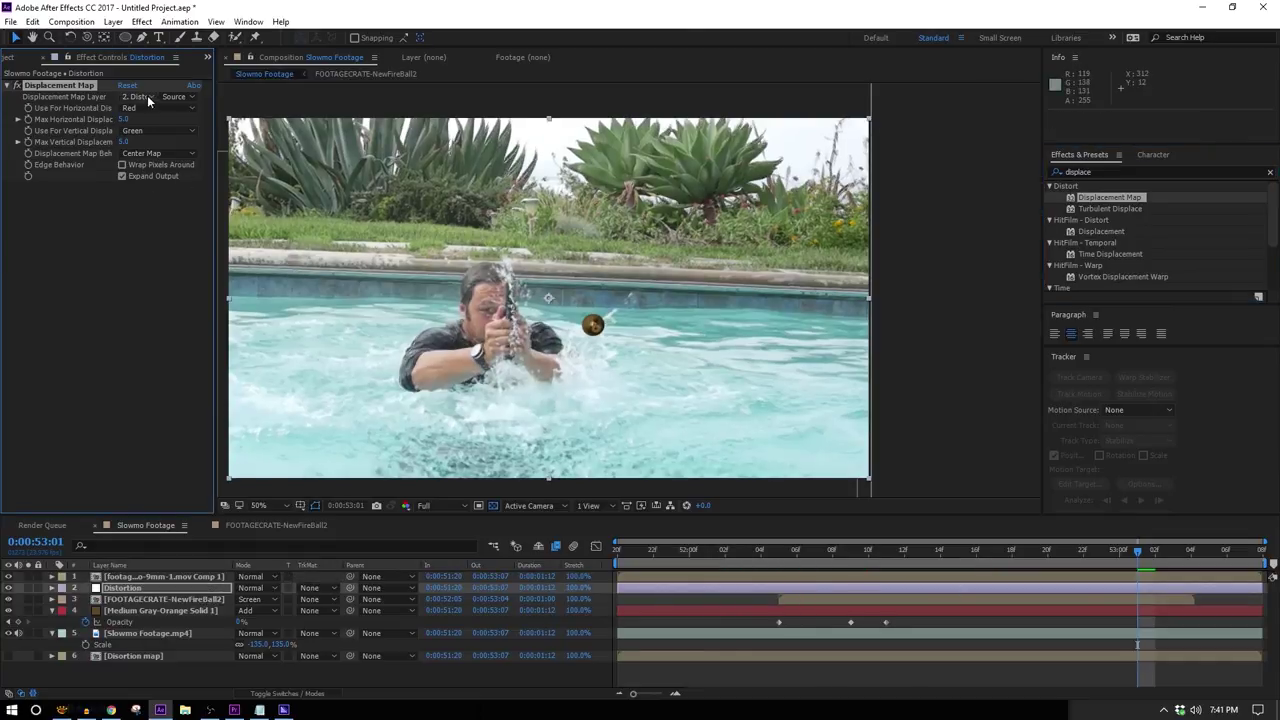
pyautogui.click(148, 99)
pyautogui.click(171, 205)
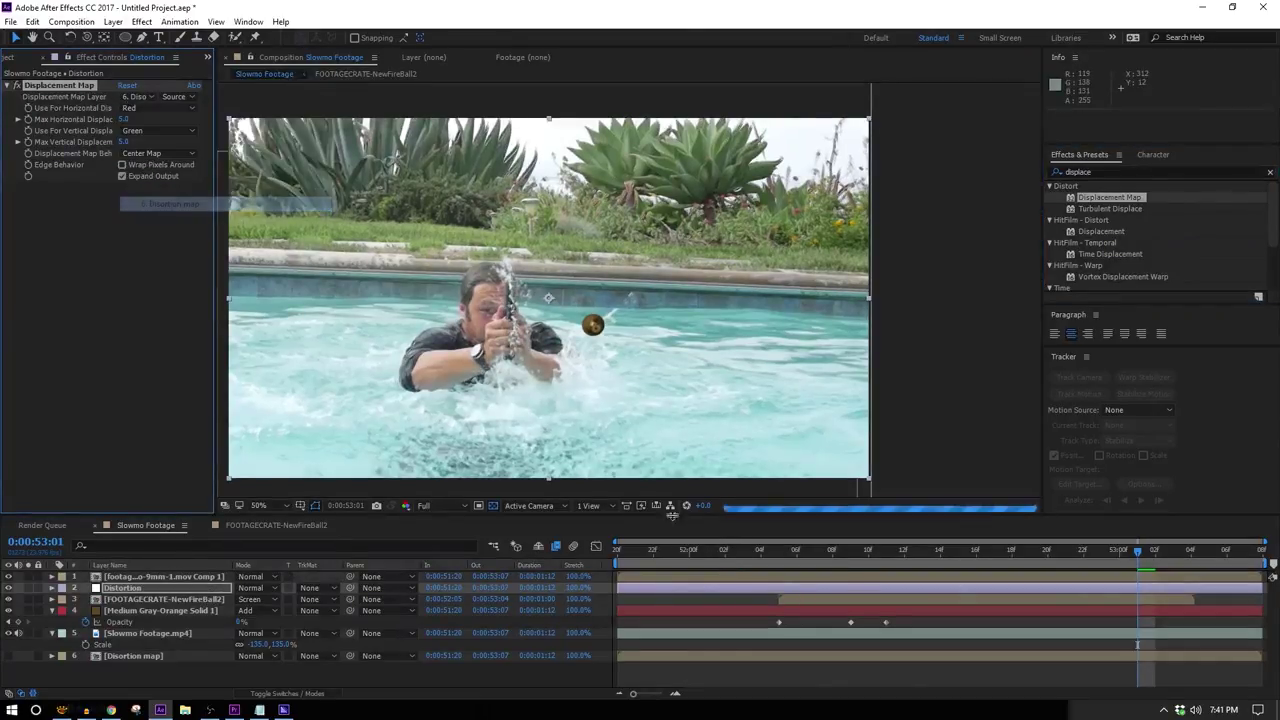
# Step: Set the Displacement Map's Max Horizontal Displacement to -99 and Max Vertical Displacement to -80, and preview the distortion
pyautogui.scroll(2, 305, 202)
pyautogui.moveTo(127, 119); pyautogui.dragTo(23, 120)
pyautogui.moveTo(121, 142); pyautogui.dragTo(36, 141)
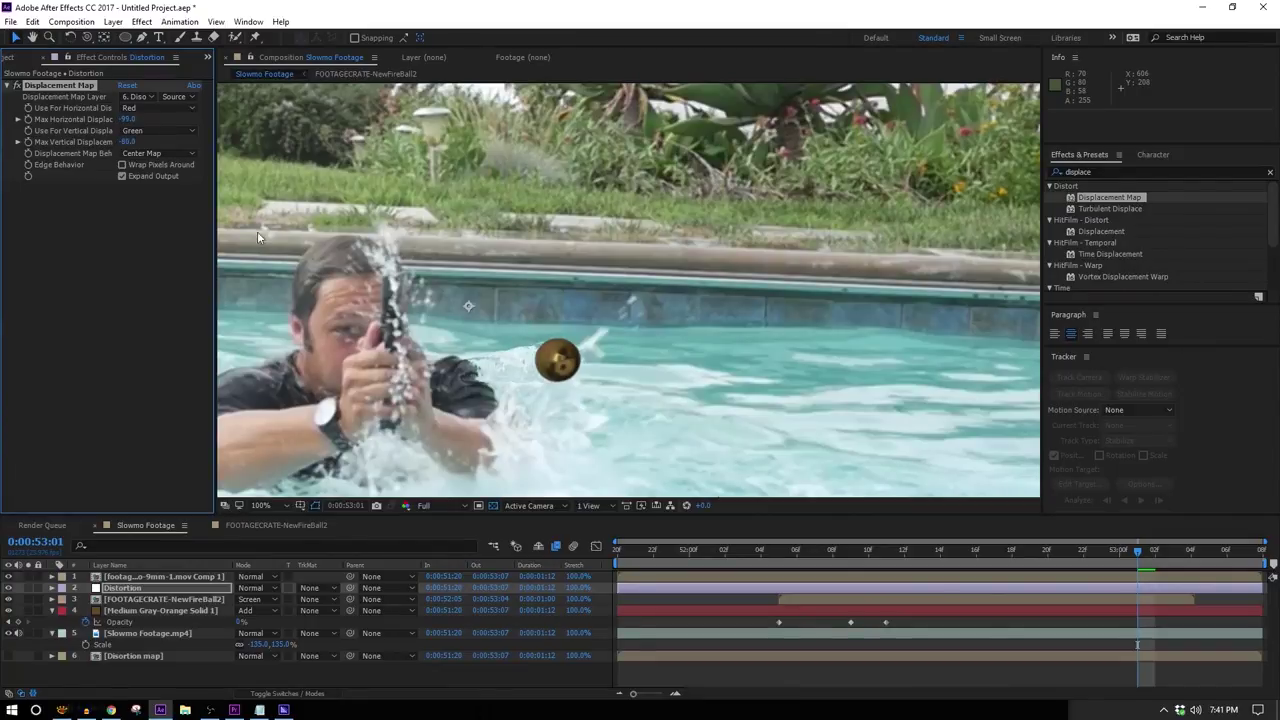
pyautogui.press('space')
pyautogui.press('space')
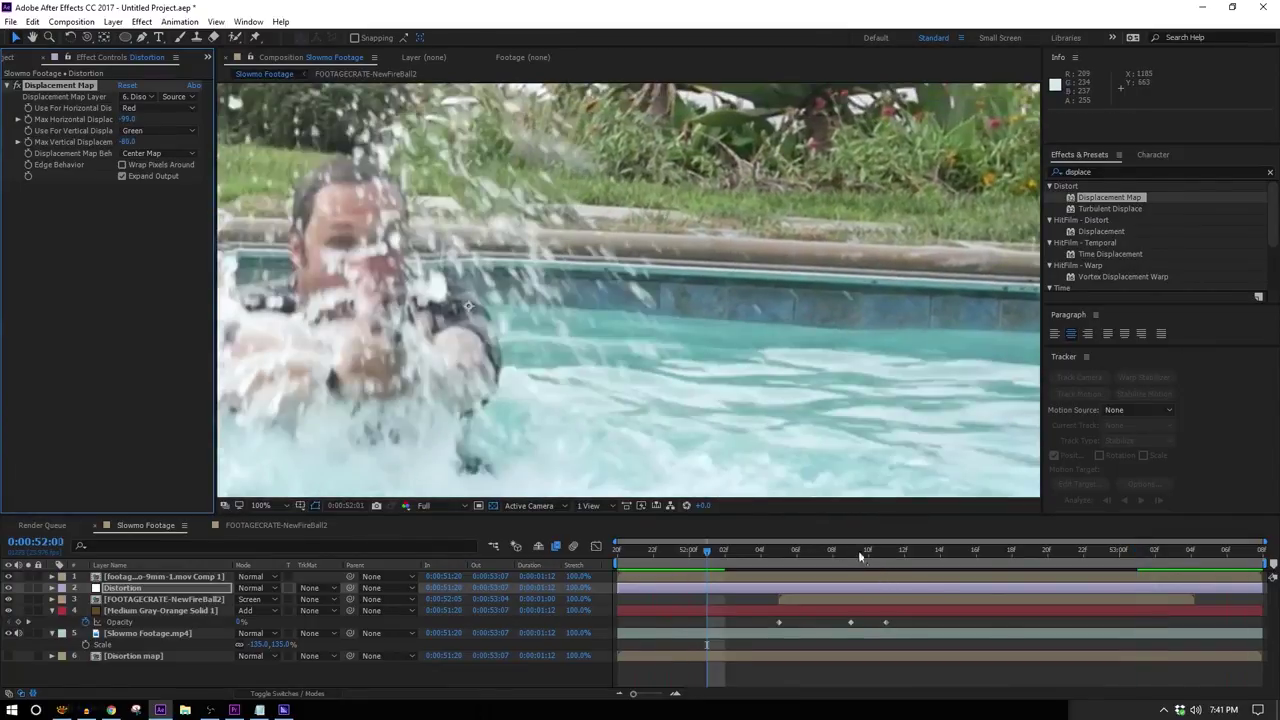
pyautogui.press('space')
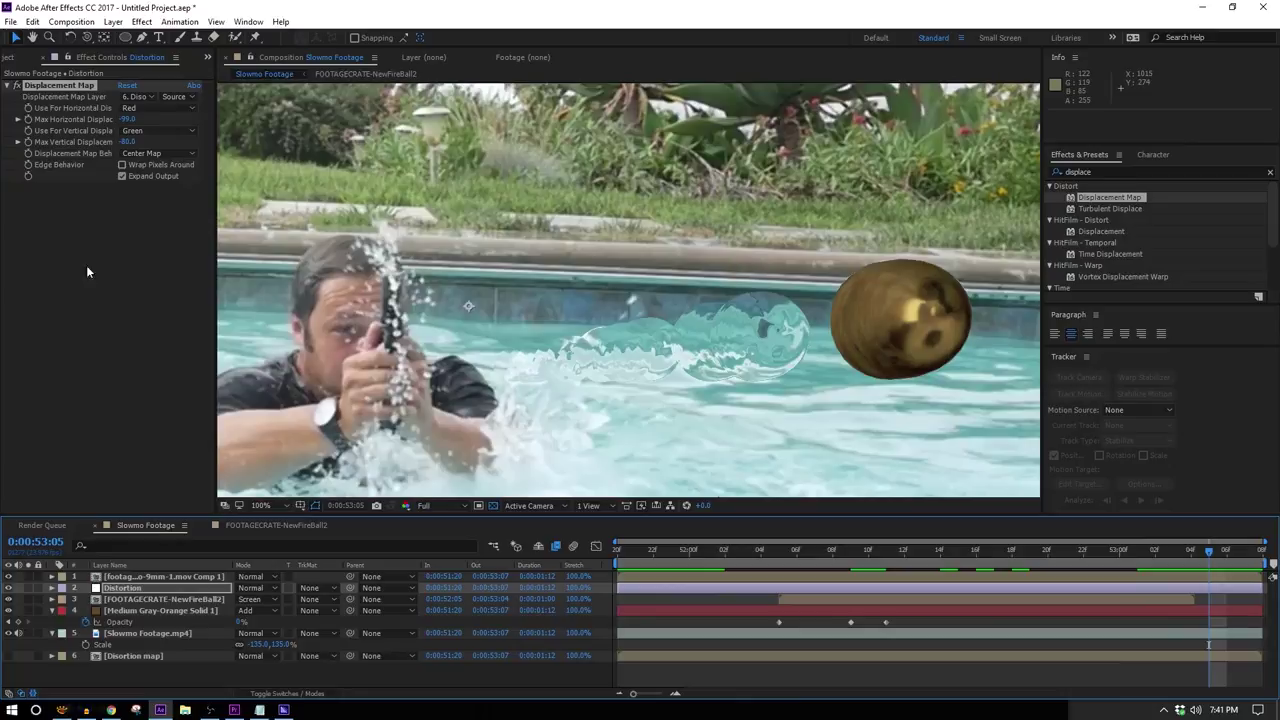
# Step: Turn off the Displacement Map and try CC Glass on the Distortion layer with Disortion map as its Bump Map
pyautogui.click(17, 86)
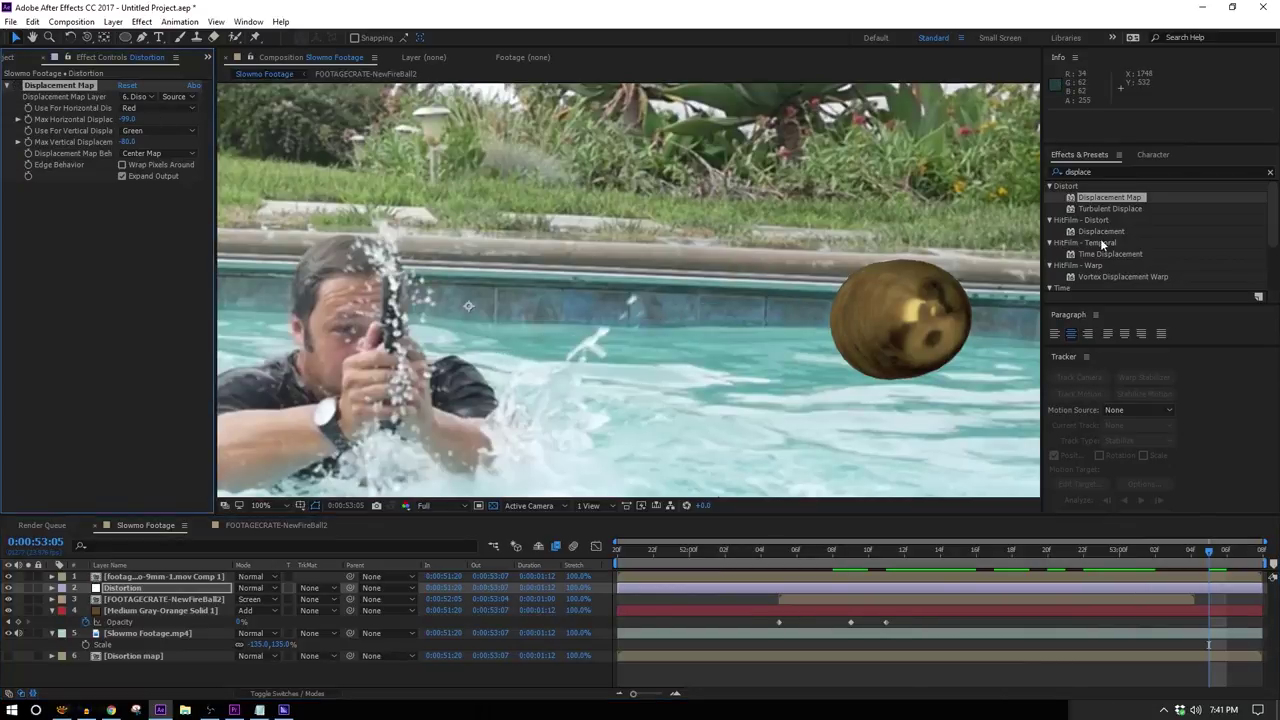
pyautogui.click(1100, 173)
pyautogui.write('cc g')
pyautogui.moveTo(1093, 243); pyautogui.dragTo(95, 232)
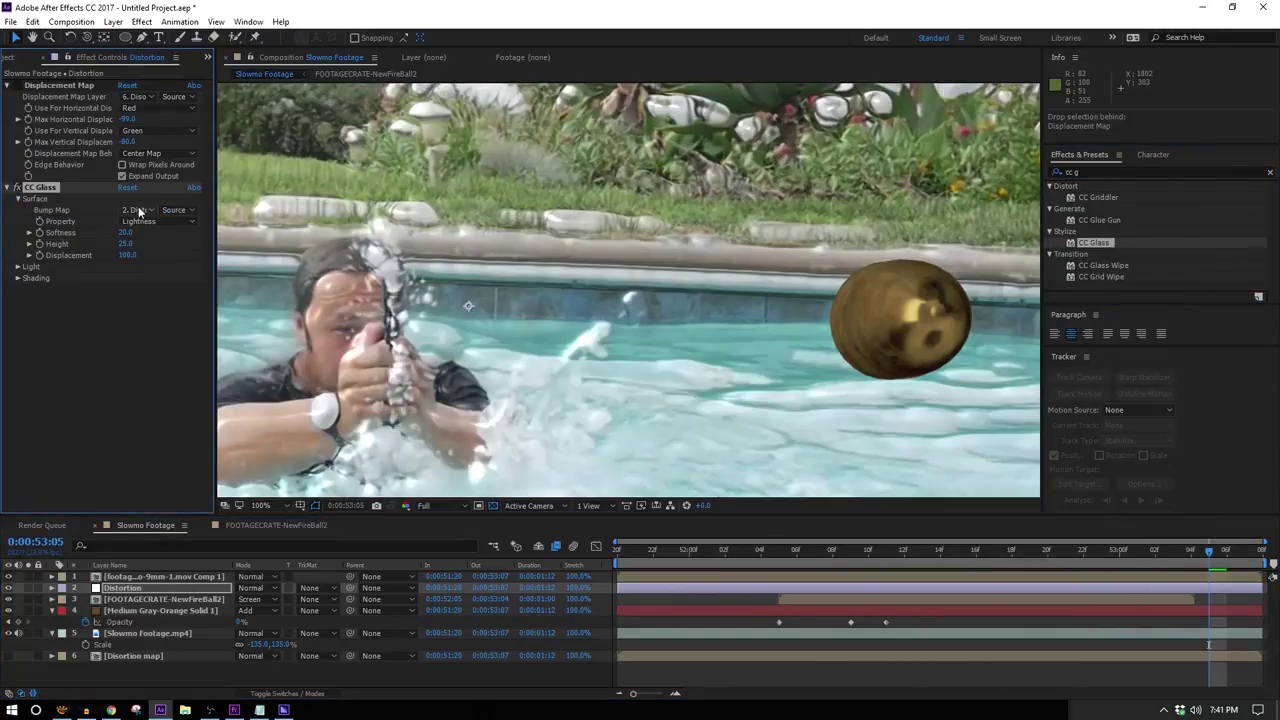
pyautogui.click(139, 211)
pyautogui.click(173, 313)
# Step: Set CC Glass Softness to 9.3, Height to 39 and Displacement to 135, and preview the trail
pyautogui.moveTo(133, 236); pyautogui.dragTo(139, 249)
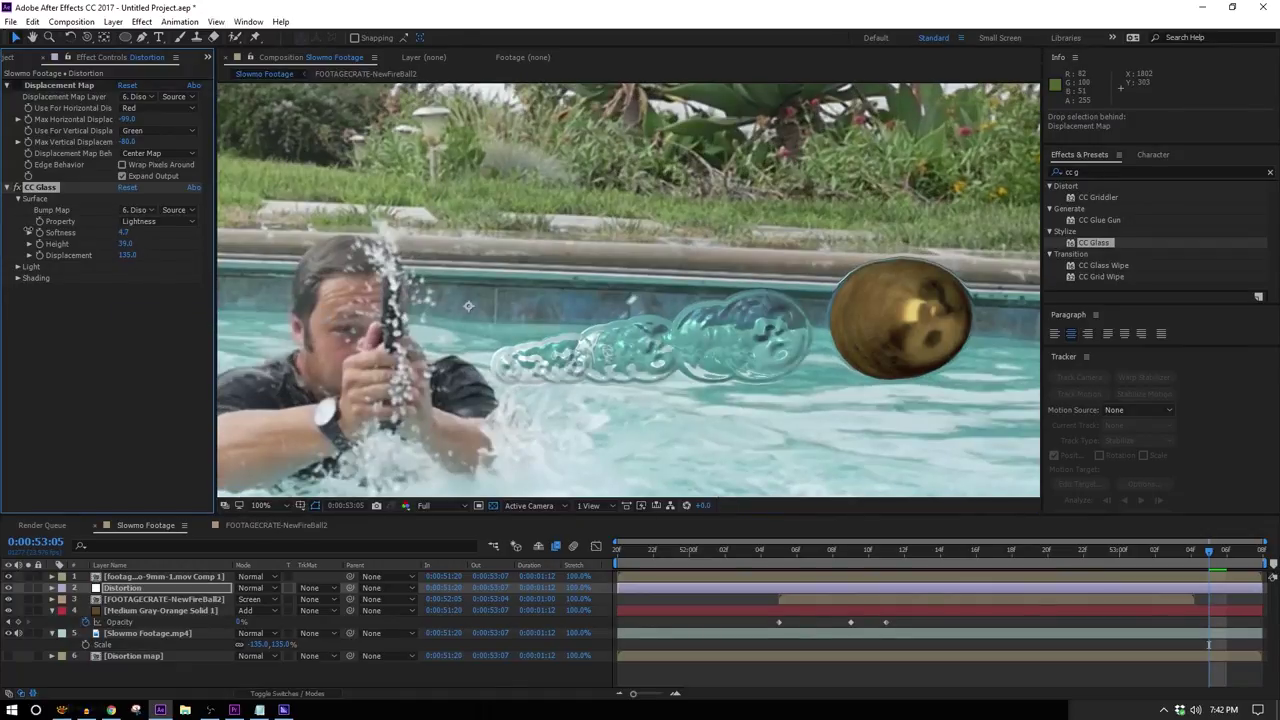
pyautogui.moveTo(32, 231); pyautogui.dragTo(41, 232)
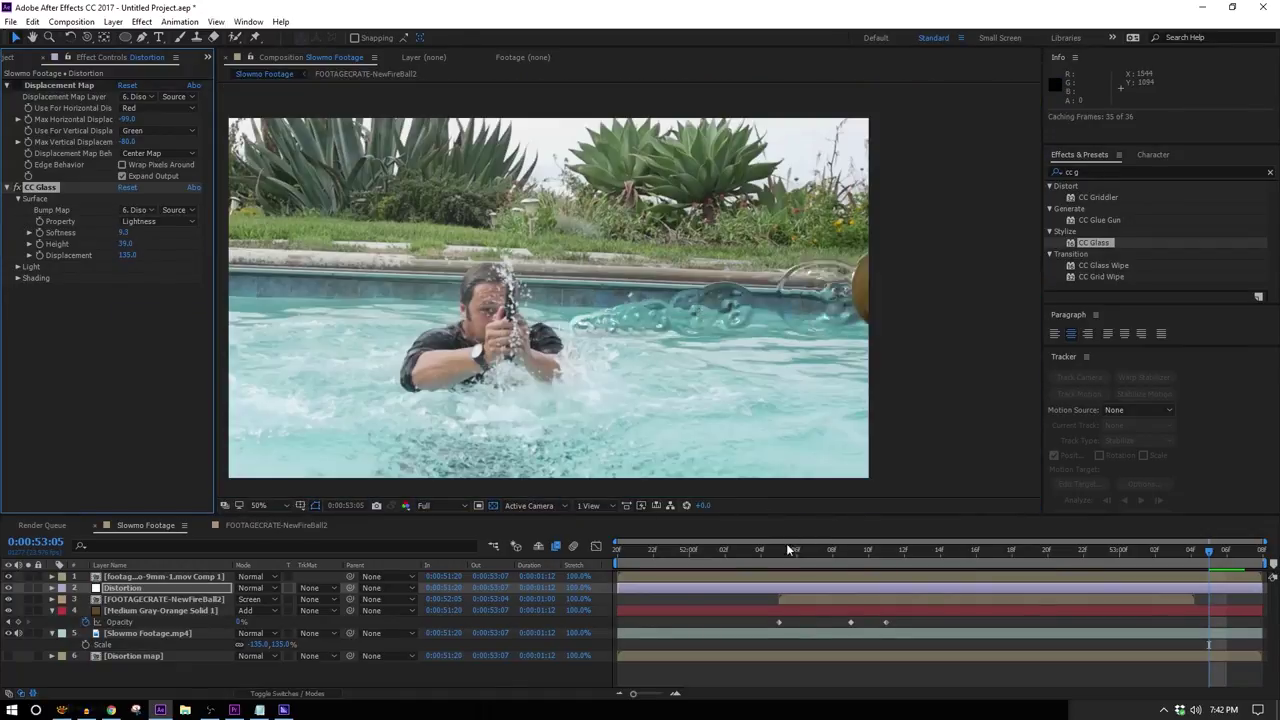
pyautogui.press('space')
pyautogui.press('space')
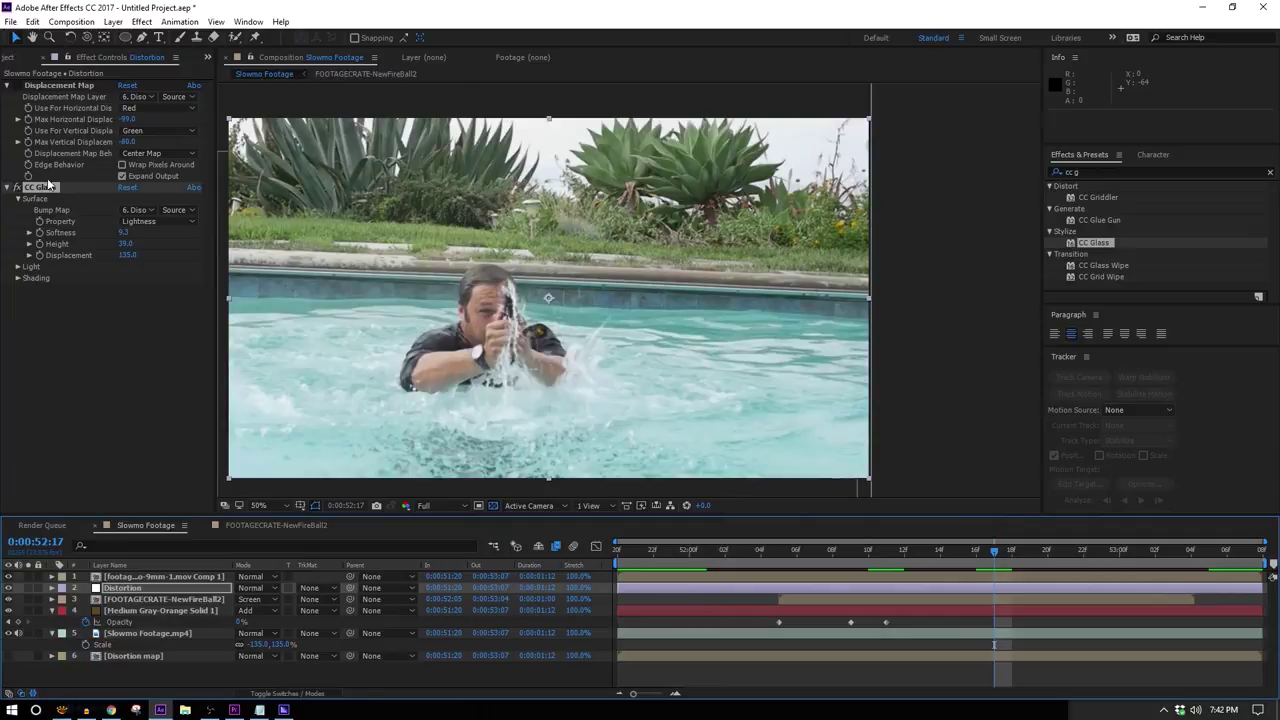
# Step: Delete CC Glass from the Distortion layer, turn the Displacement Map back on and go to 0:00:53:05
pyautogui.press('Delete')
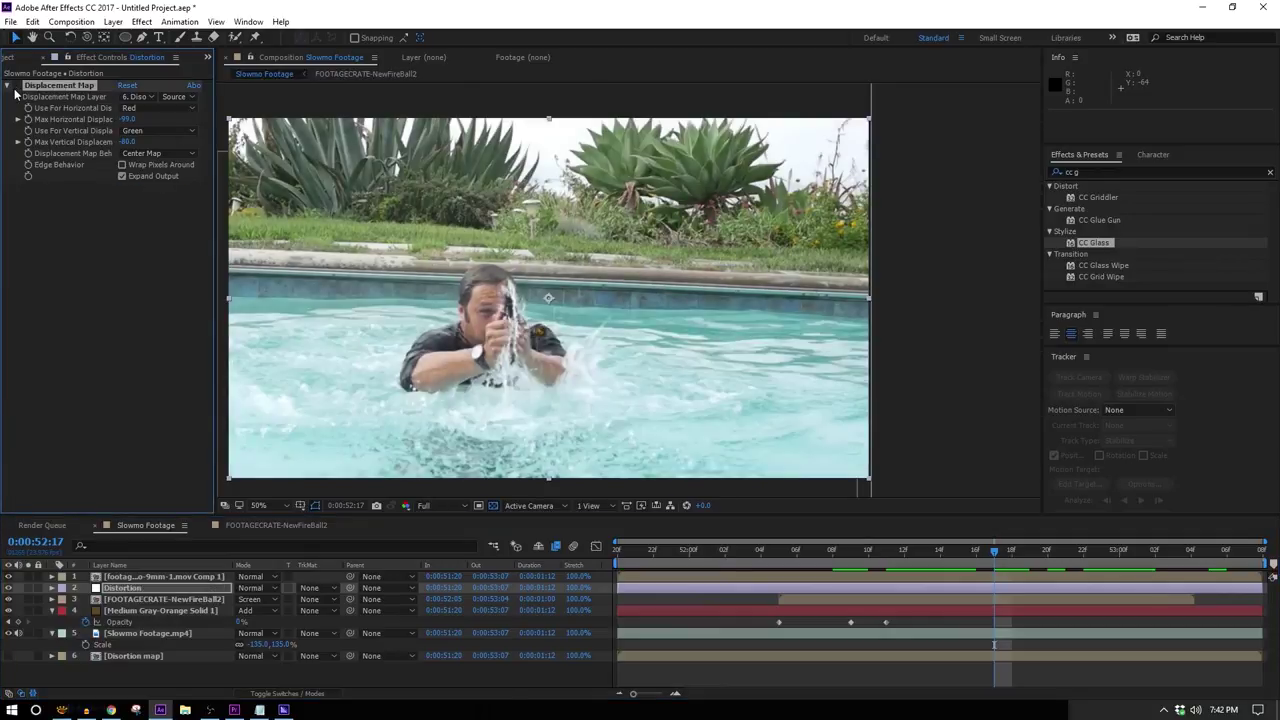
pyautogui.click(1154, 572)
pyautogui.moveTo(1154, 577); pyautogui.dragTo(1217, 596)
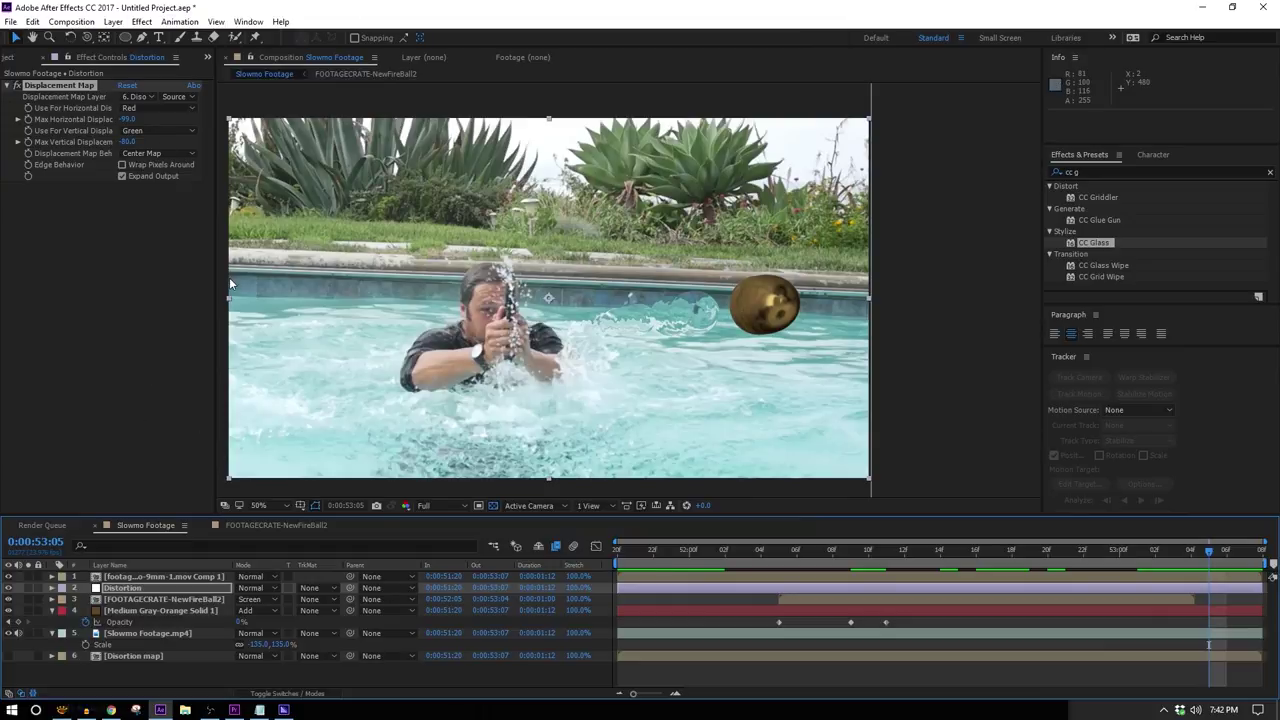
# Step: Examine the displaced water trail behind the bullet up close at 0:00:53:06 and compare it with 0:00:53:05
pyautogui.moveTo(1096, 562); pyautogui.dragTo(1225, 578)
pyautogui.press('.')
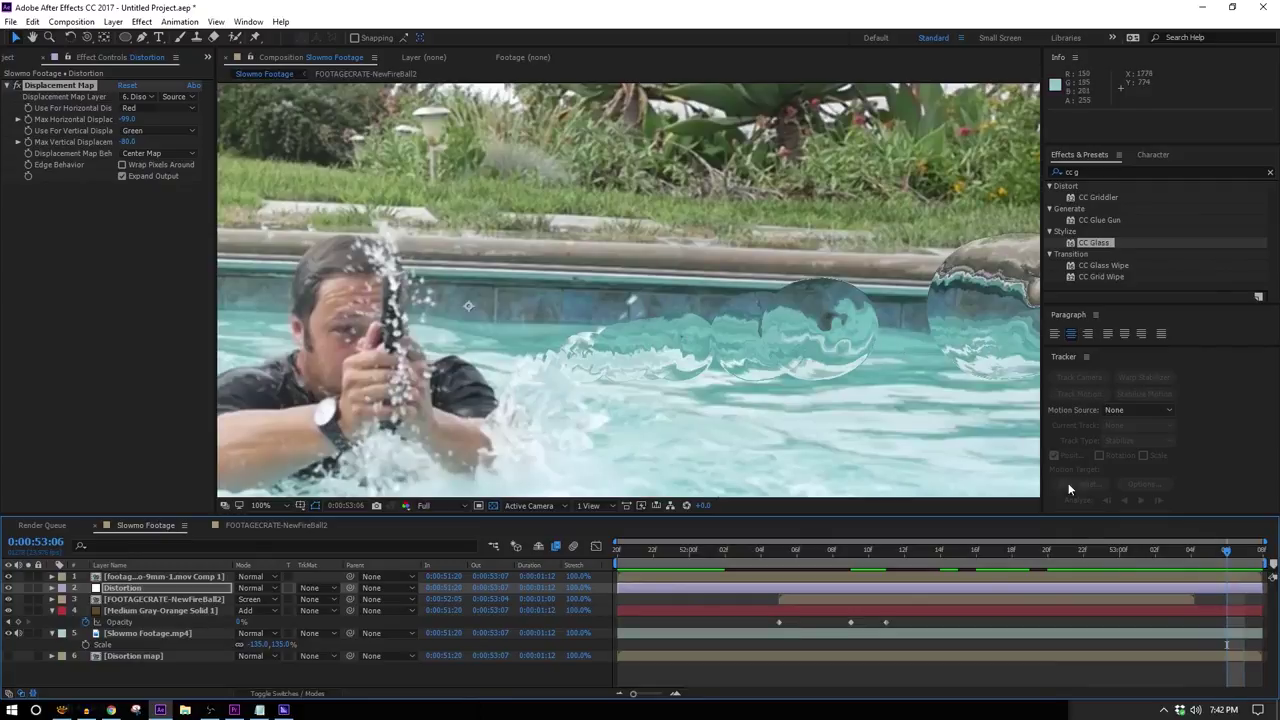
pyautogui.moveTo(948, 346)
pyautogui.mouseDown()
pyautogui.moveTo(794, 286)
pyautogui.moveTo(750, 306)
pyautogui.moveTo(948, 341)
pyautogui.mouseUp()
pyautogui.scroll(1, 805, 303)
pyautogui.scroll(-1, 945, 340)
pyautogui.scroll(-1, 946, 340)
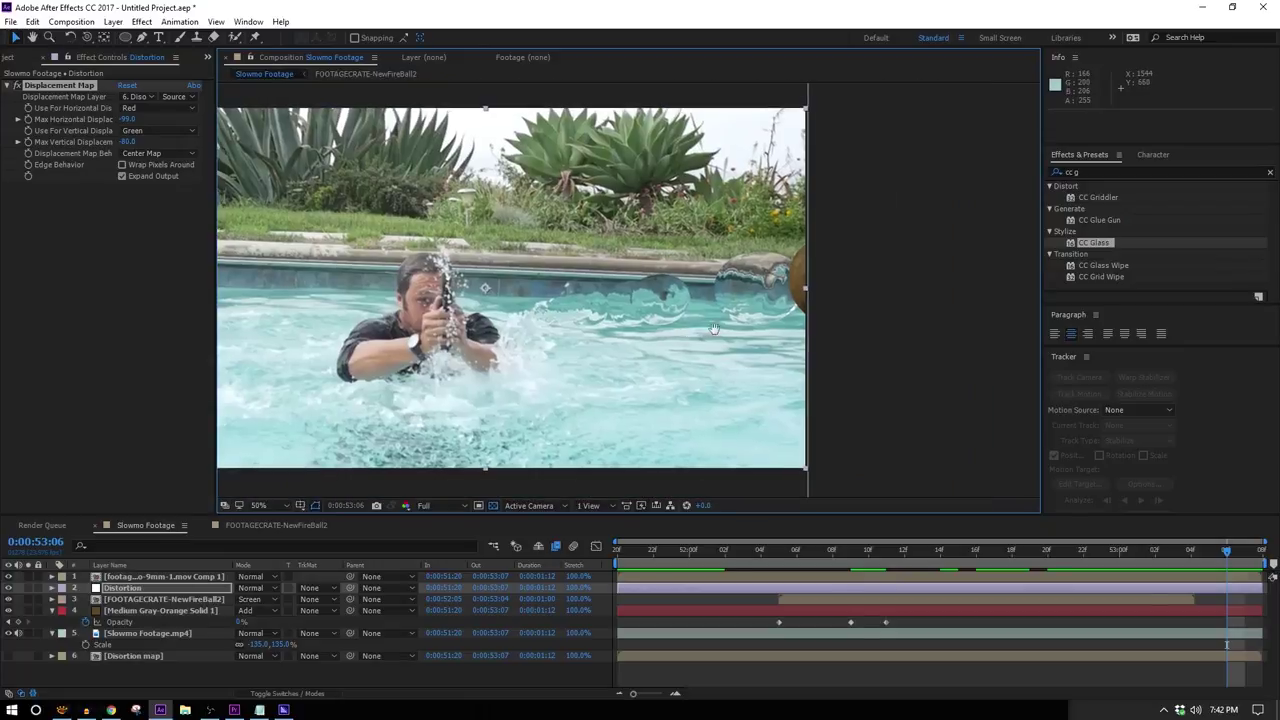
pyautogui.scroll(-1, 937, 343)
pyautogui.click(1206, 551)
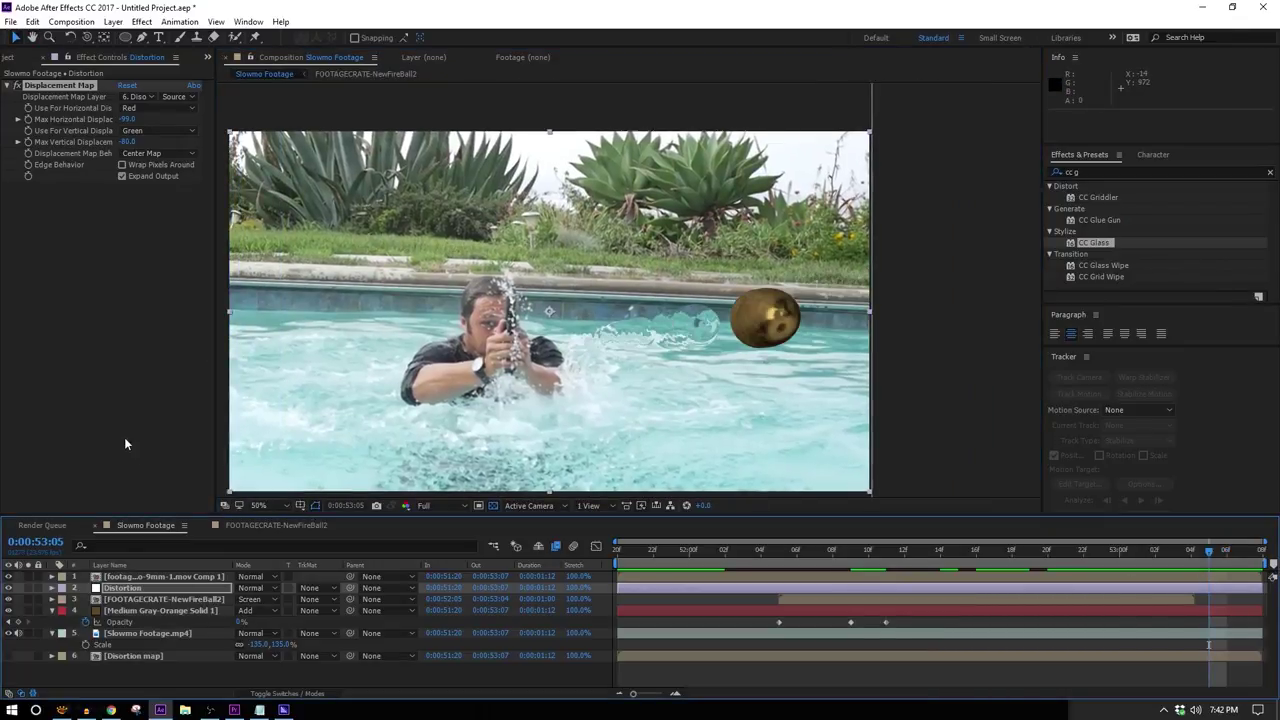
# Step: In the Disortion map composition, set Echo Time to -0.01, Number Of Echoes to 32 and Decay to 0.90, and check the trail in Slowmo Footage
pyautogui.doubleClick(133, 656)
pyautogui.click(194, 577)
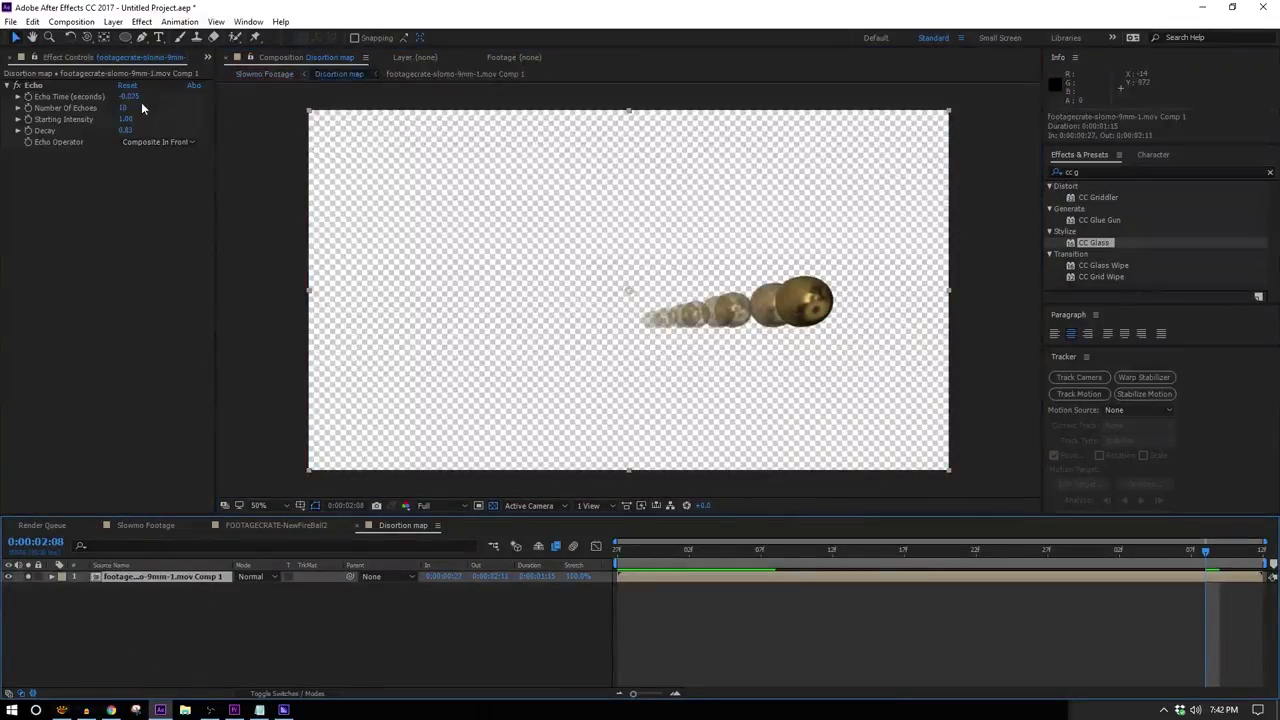
pyautogui.click(130, 96)
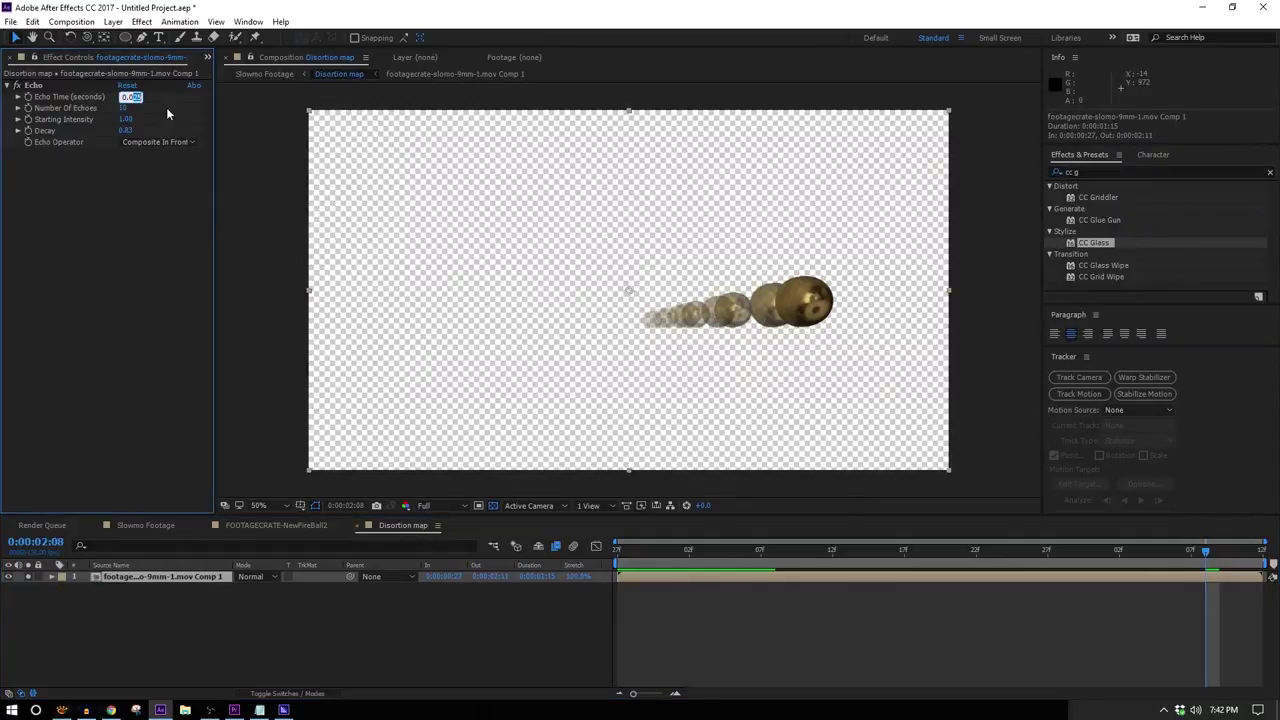
pyautogui.write('-0.01')
pyautogui.press('Return')
pyautogui.moveTo(125, 116)
pyautogui.mouseDown()
pyautogui.moveTo(142, 113)
pyautogui.moveTo(136, 130)
pyautogui.mouseUp()
pyautogui.click(150, 545)
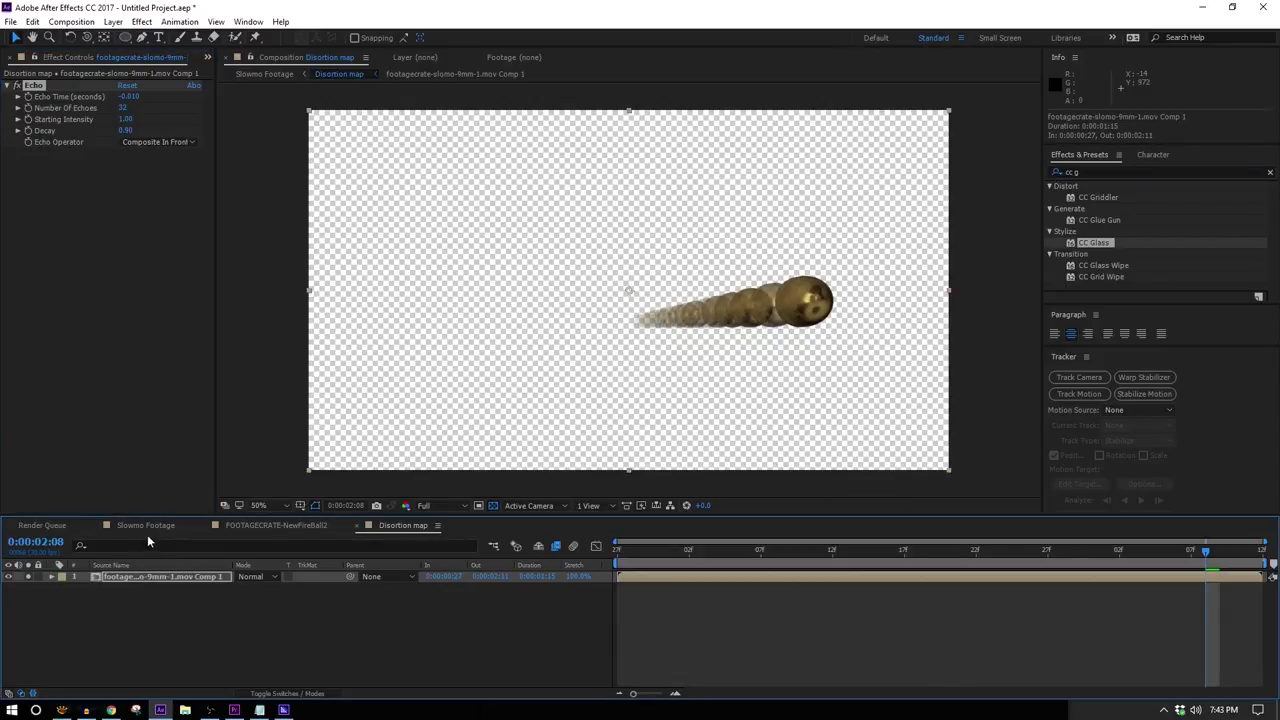
pyautogui.click(146, 525)
pyautogui.scroll(4, 785, 355)
pyautogui.moveTo(785, 355); pyautogui.dragTo(649, 239)
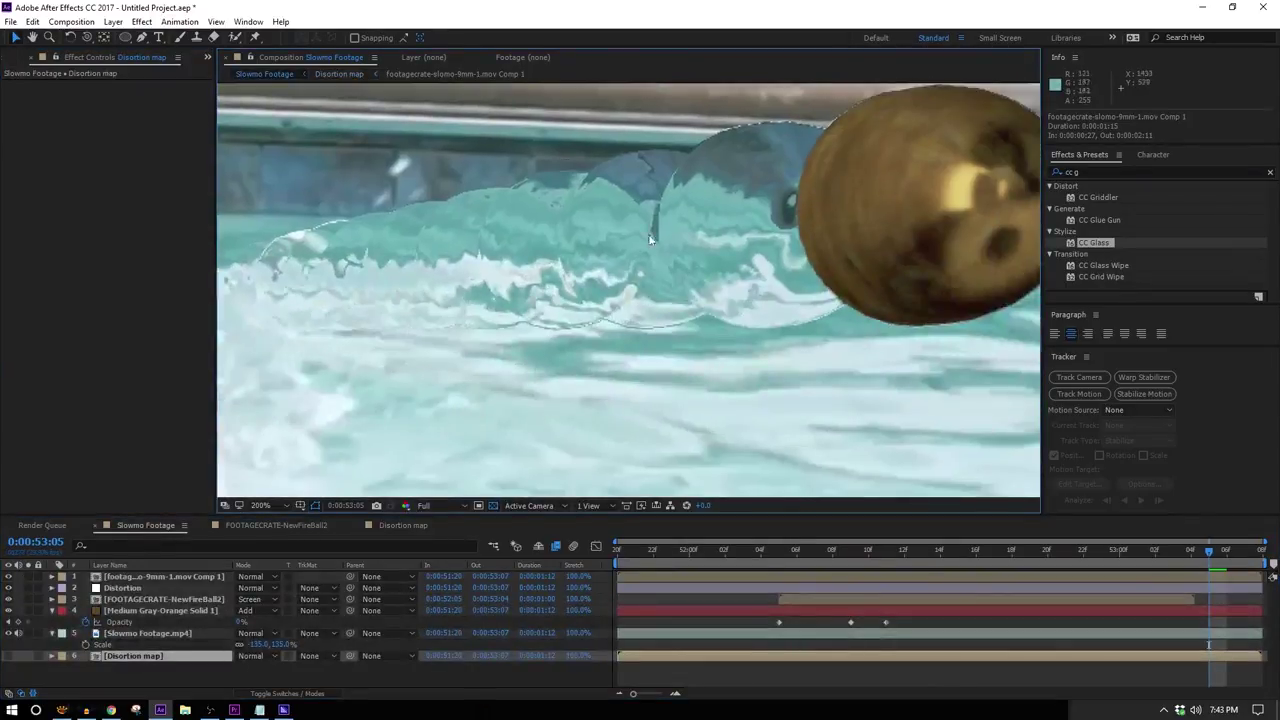
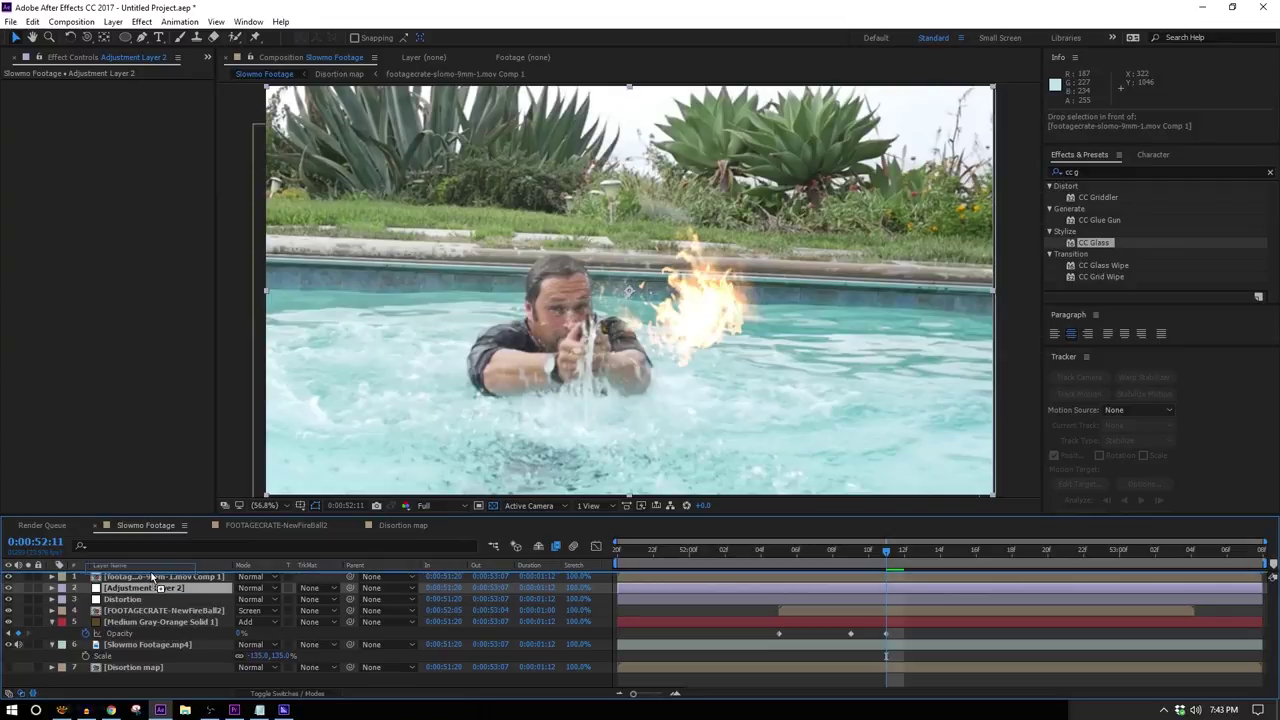
# Step: Apply the Stylize Glow effect to Adjustment Layer 2 and inspect it around the fireball and the plants against the sky
pyautogui.moveTo(1090, 172); pyautogui.dragTo(979, 152)
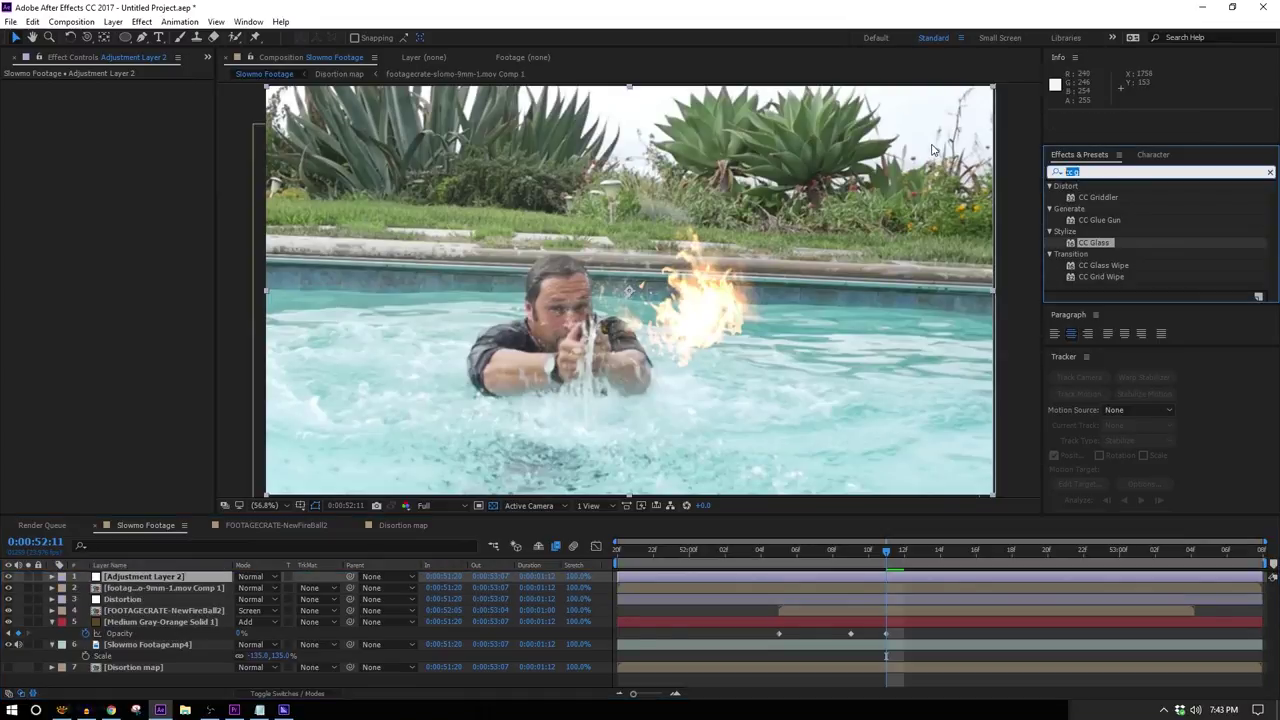
pyautogui.write('glow')
pyautogui.moveTo(1099, 236); pyautogui.dragTo(196, 98)
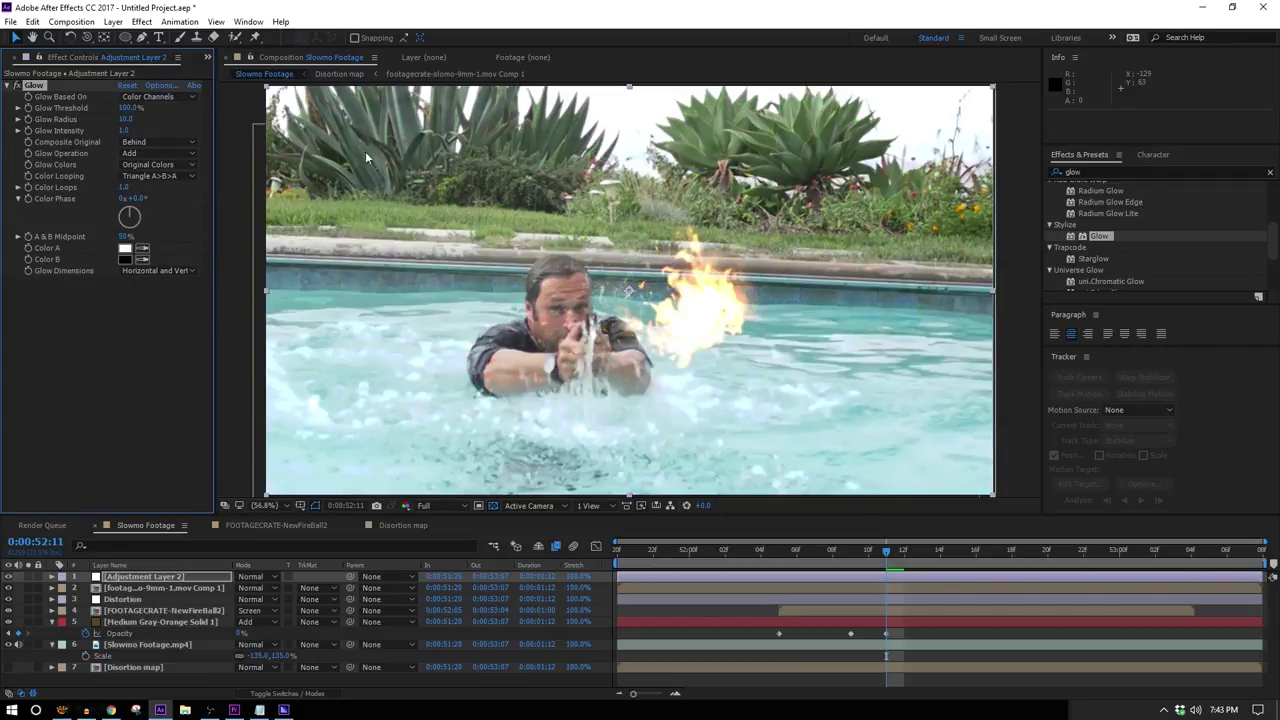
pyautogui.press('/')
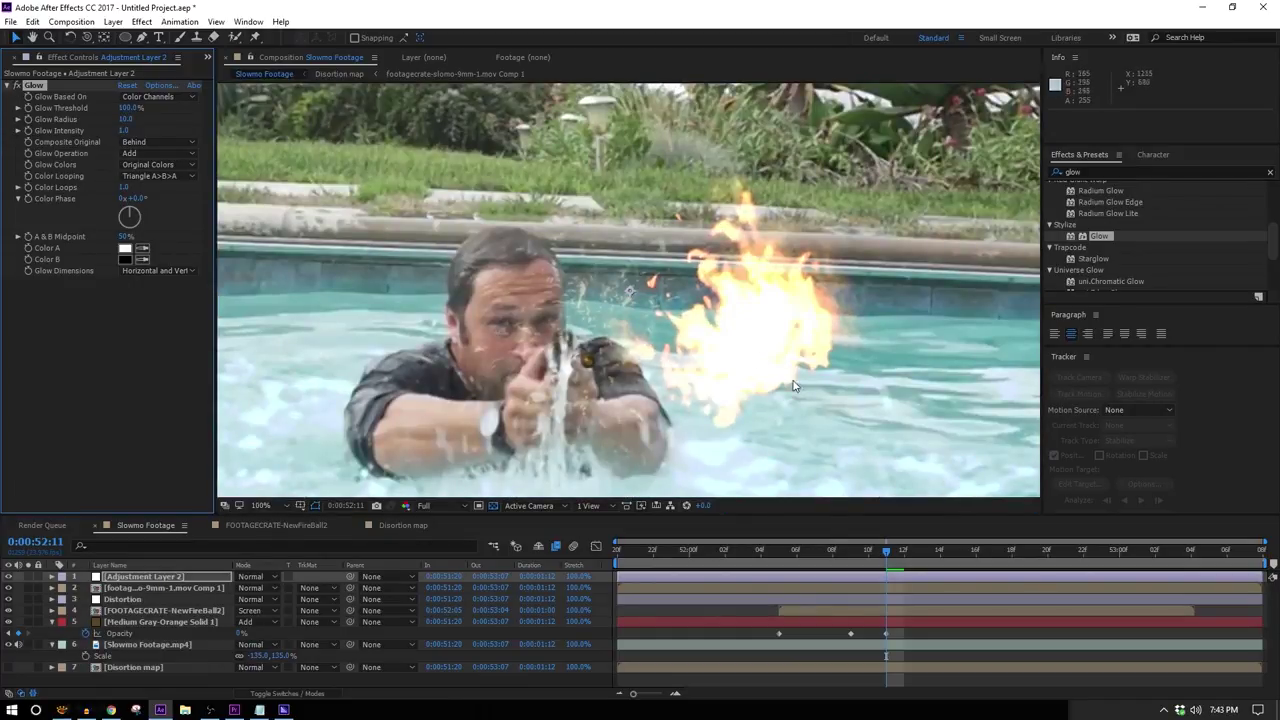
pyautogui.moveTo(731, 403); pyautogui.dragTo(745, 340)
pyautogui.moveTo(588, 214); pyautogui.dragTo(616, 470)
pyautogui.scroll(4, 510, 335)
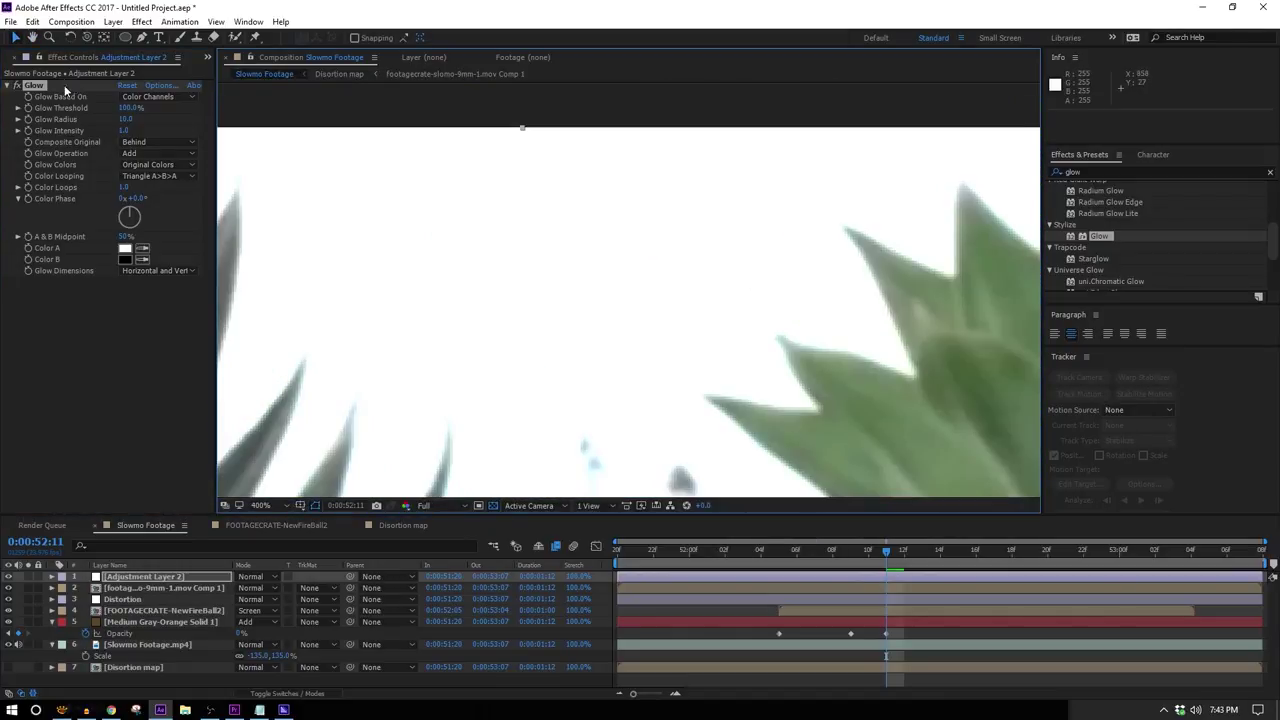
# Step: At 0:00:52:08, set the Glow Radius on Adjustment Layer 2 to 34 and the Glow Intensity to 2.4
pyautogui.scroll(-4, 545, 442)
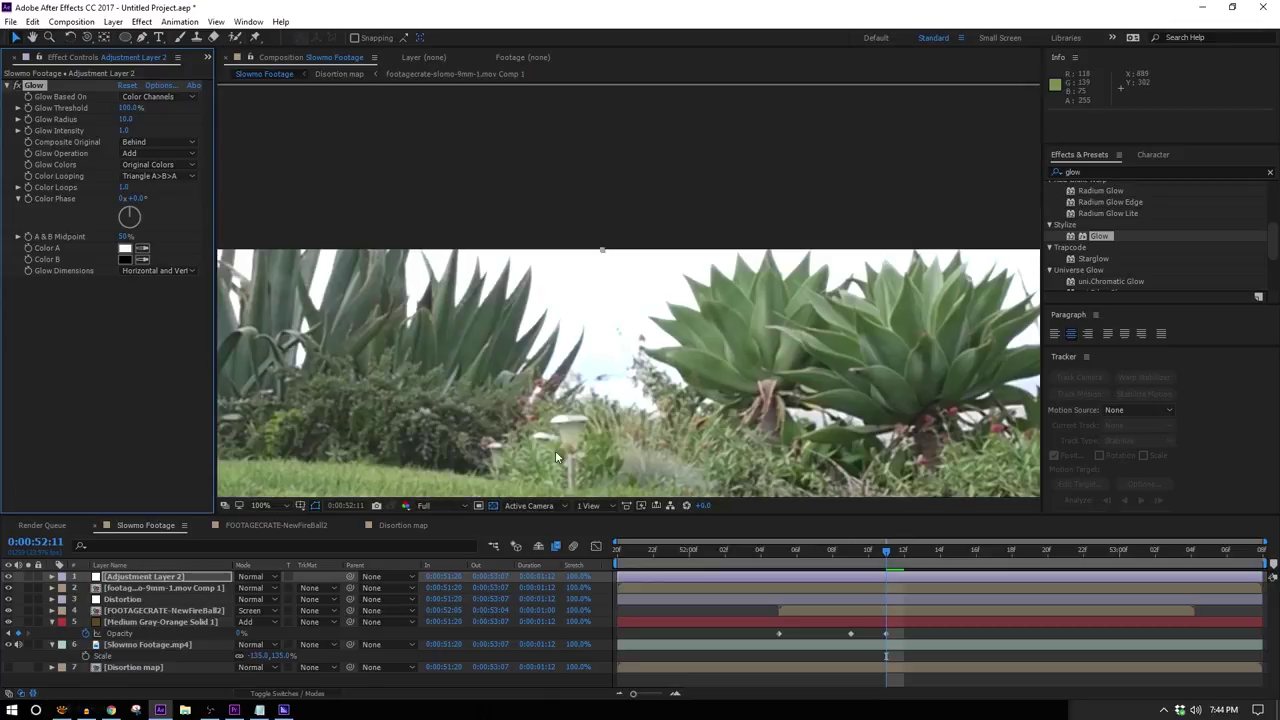
pyautogui.moveTo(797, 554); pyautogui.dragTo(829, 562)
pyautogui.scroll(1, 640, 345)
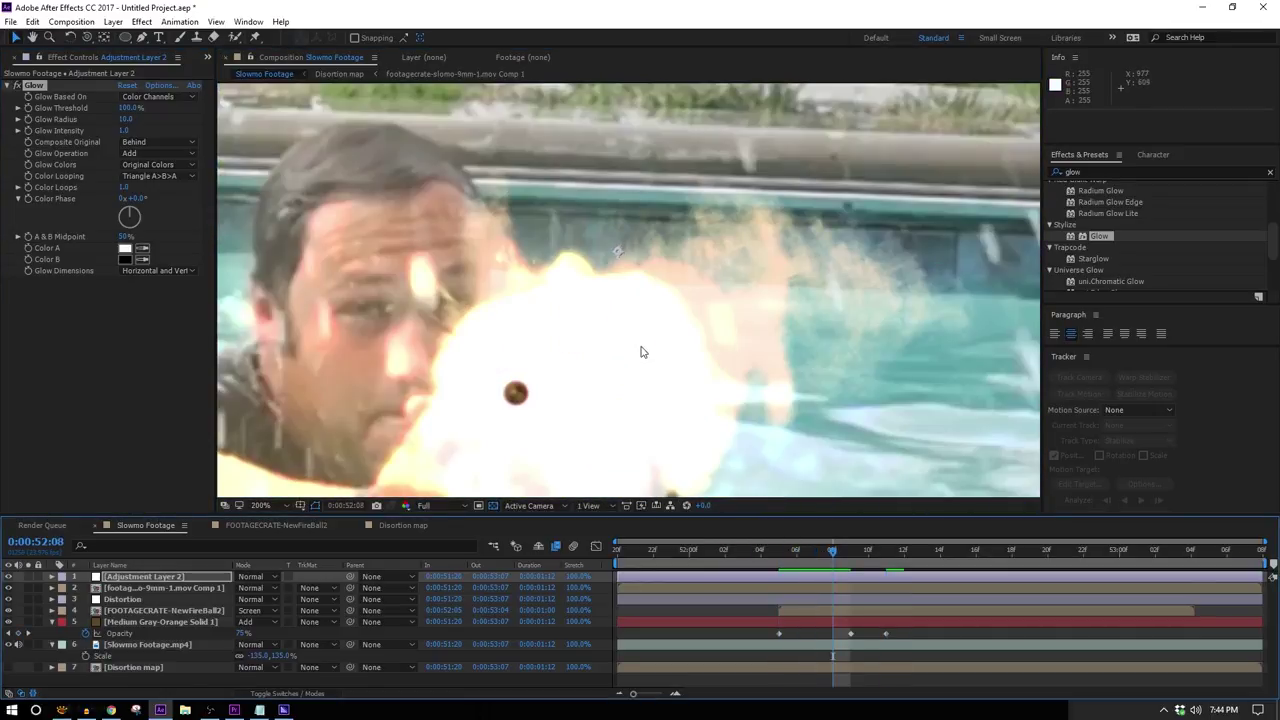
pyautogui.moveTo(126, 119); pyautogui.dragTo(142, 120)
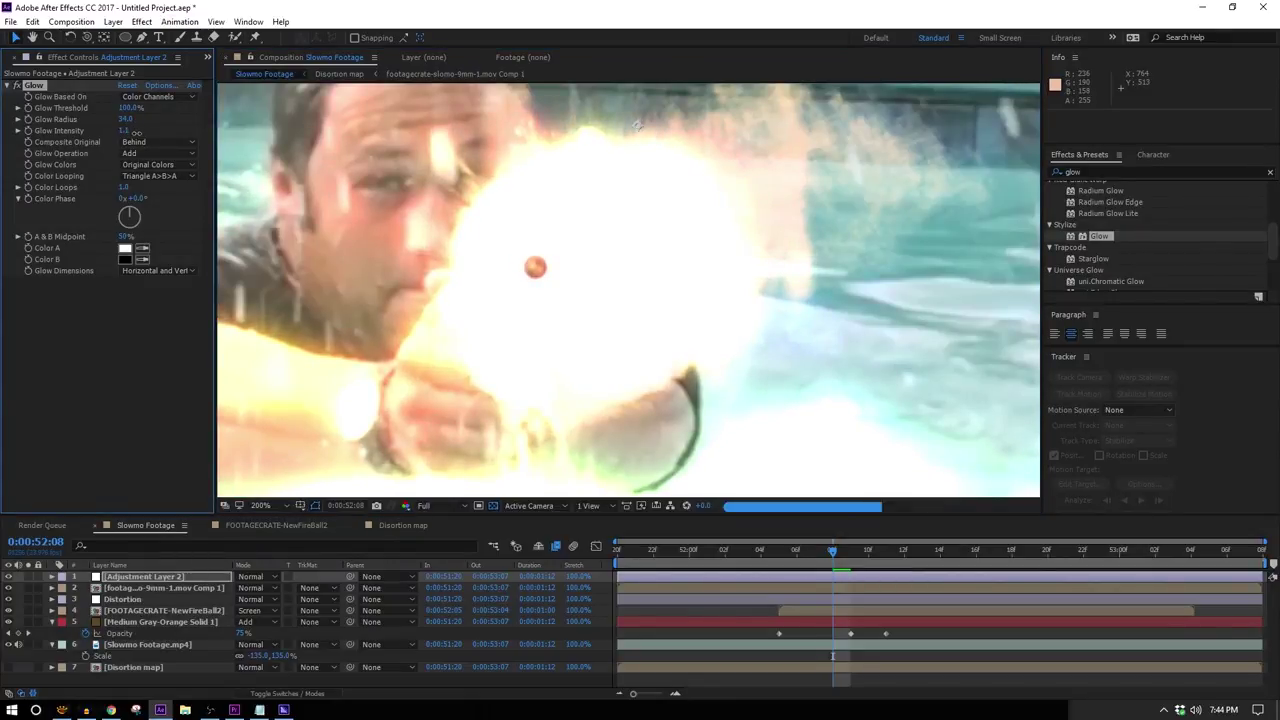
pyautogui.moveTo(185, 135); pyautogui.dragTo(209, 138)
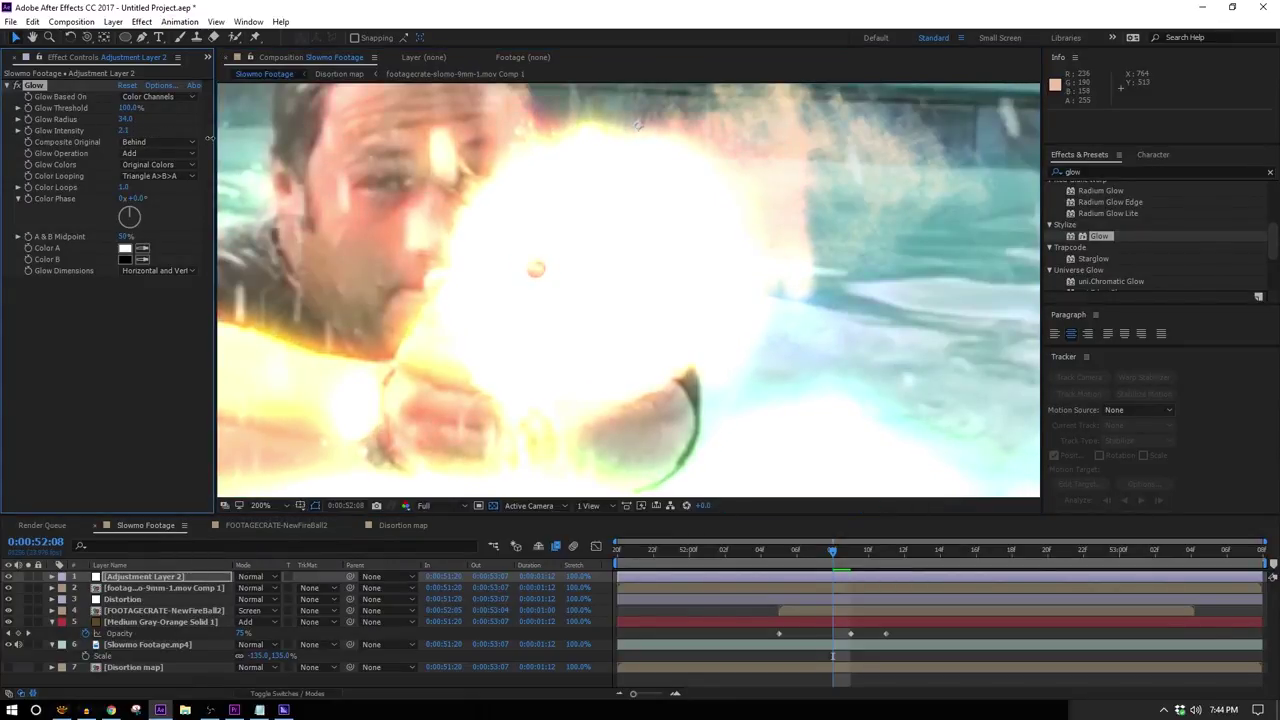
# Step: Draw a circular mask around the fireball on Adjustment Layer 2 and set its Mask Feather to 129 pixels
pyautogui.moveTo(533, 268); pyautogui.dragTo(777, 505)
pyautogui.click(16, 37)
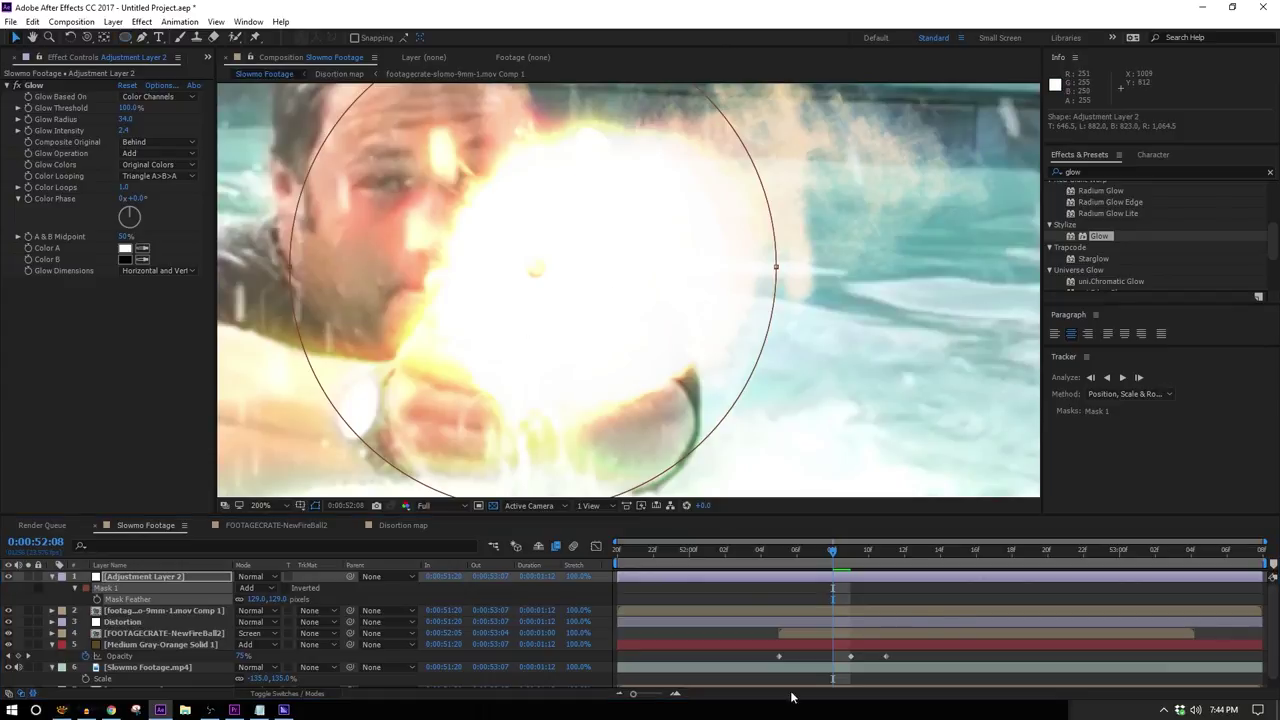
pyautogui.click(71, 592)
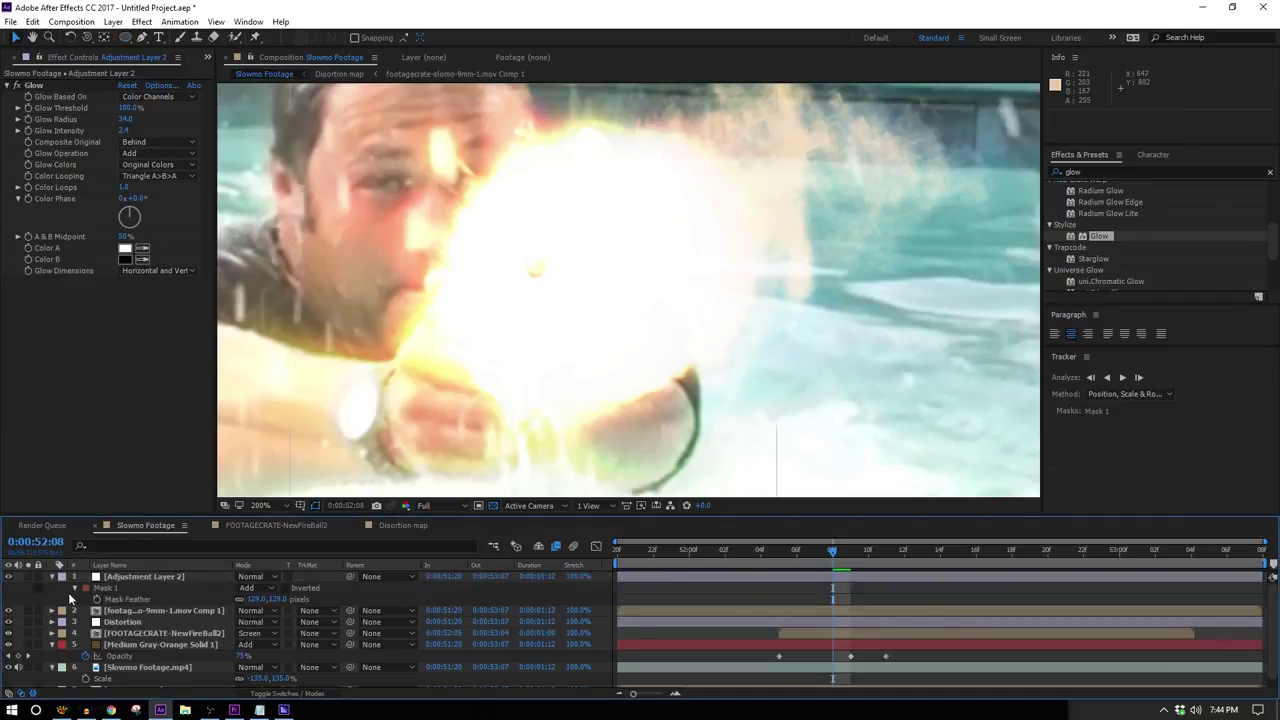
# Step: Keyframe Glow Intensity on Adjustment Layer 2 at 2.4 at 0:00:52:08, and at 0 at both 0:00:52:05 and 0:00:52:11
pyautogui.click(30, 133)
pyautogui.press('pageup')
pyautogui.press('pageup')
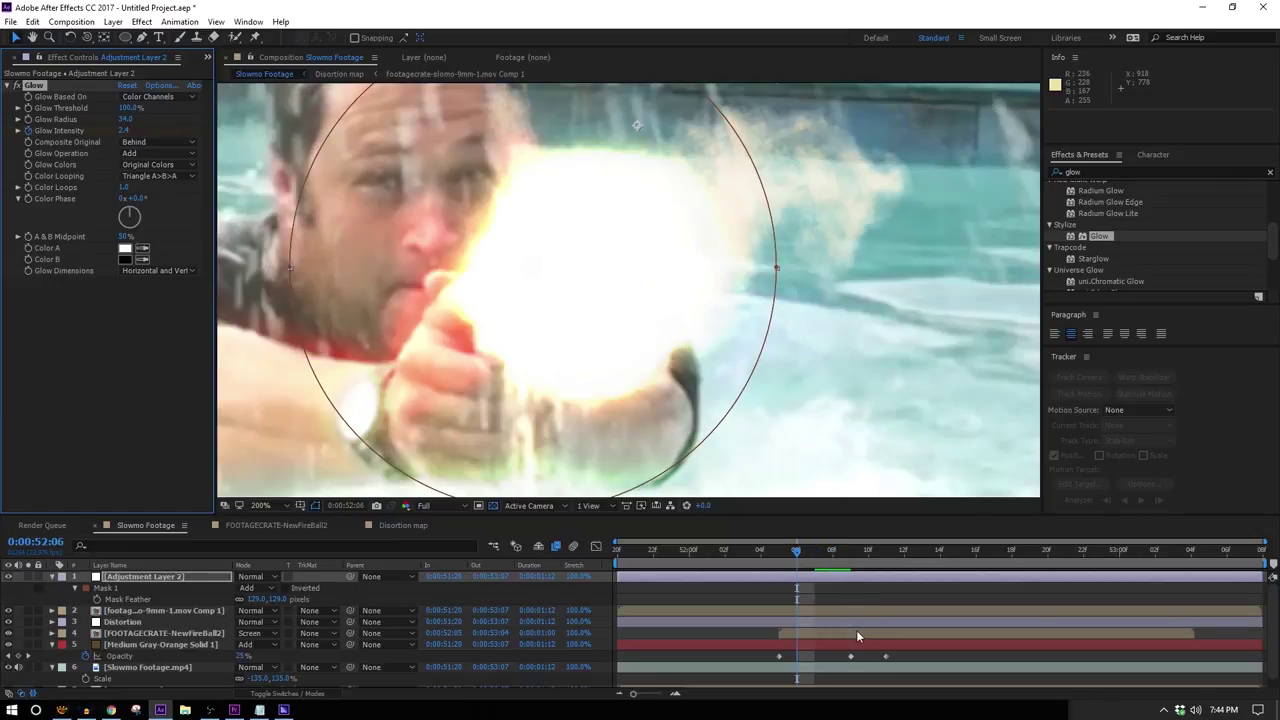
pyautogui.press('pageup')
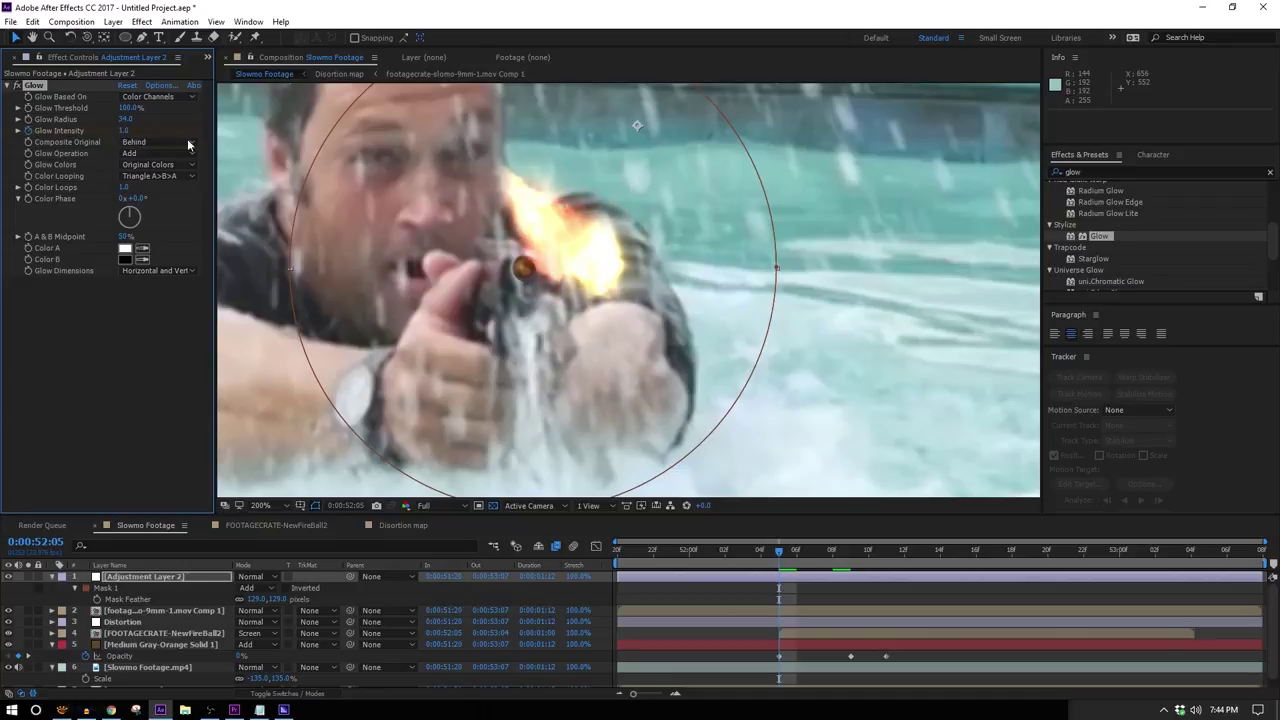
pyautogui.moveTo(125, 131); pyautogui.dragTo(26, 97)
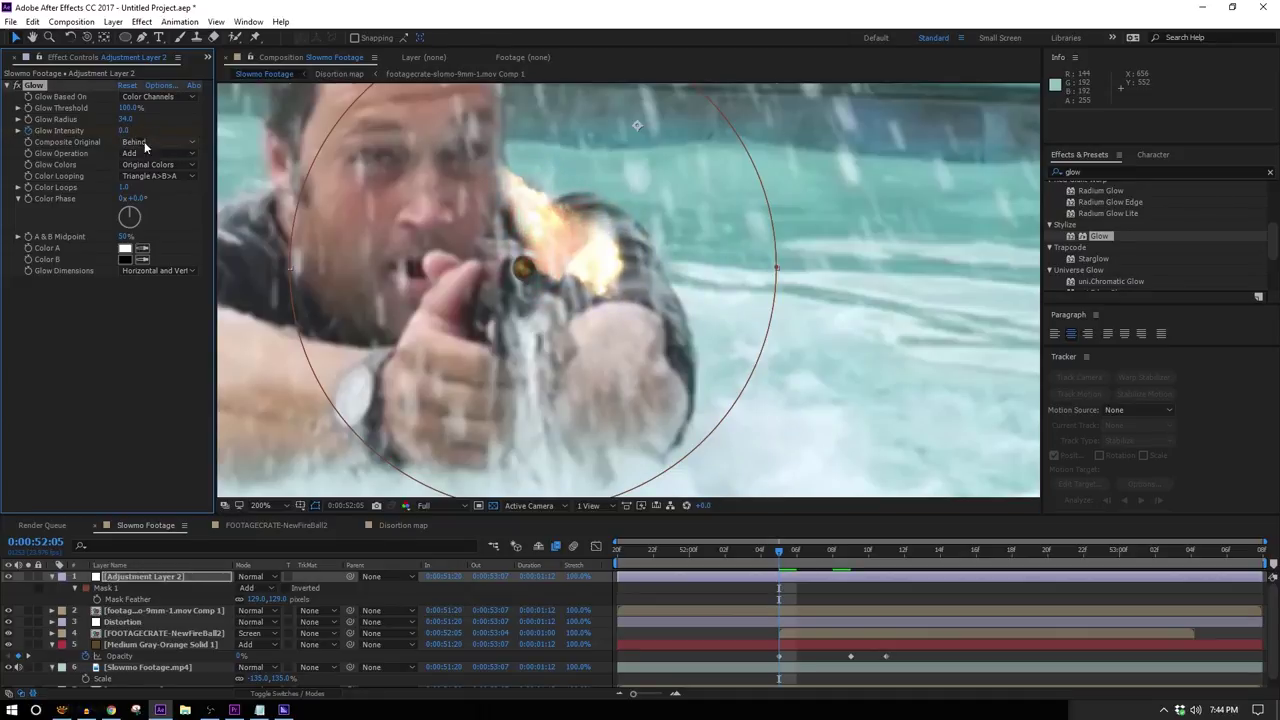
pyautogui.moveTo(786, 551); pyautogui.dragTo(885, 583)
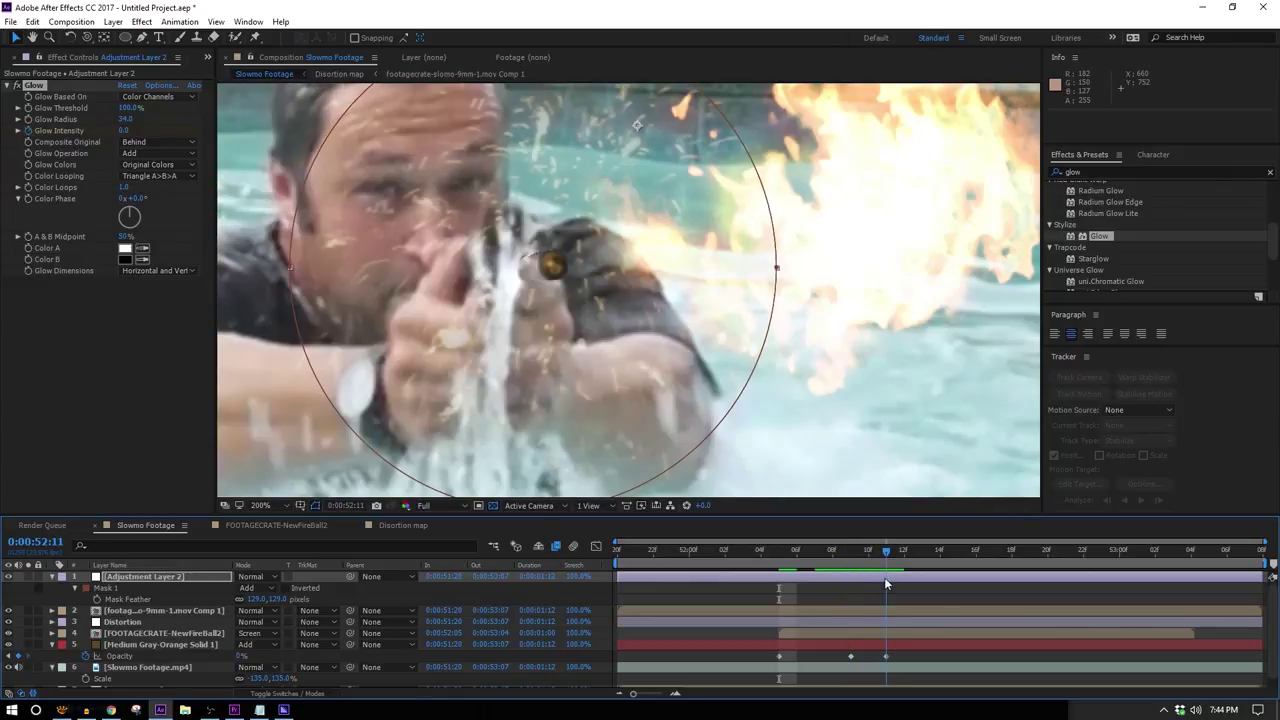
pyautogui.click(127, 130)
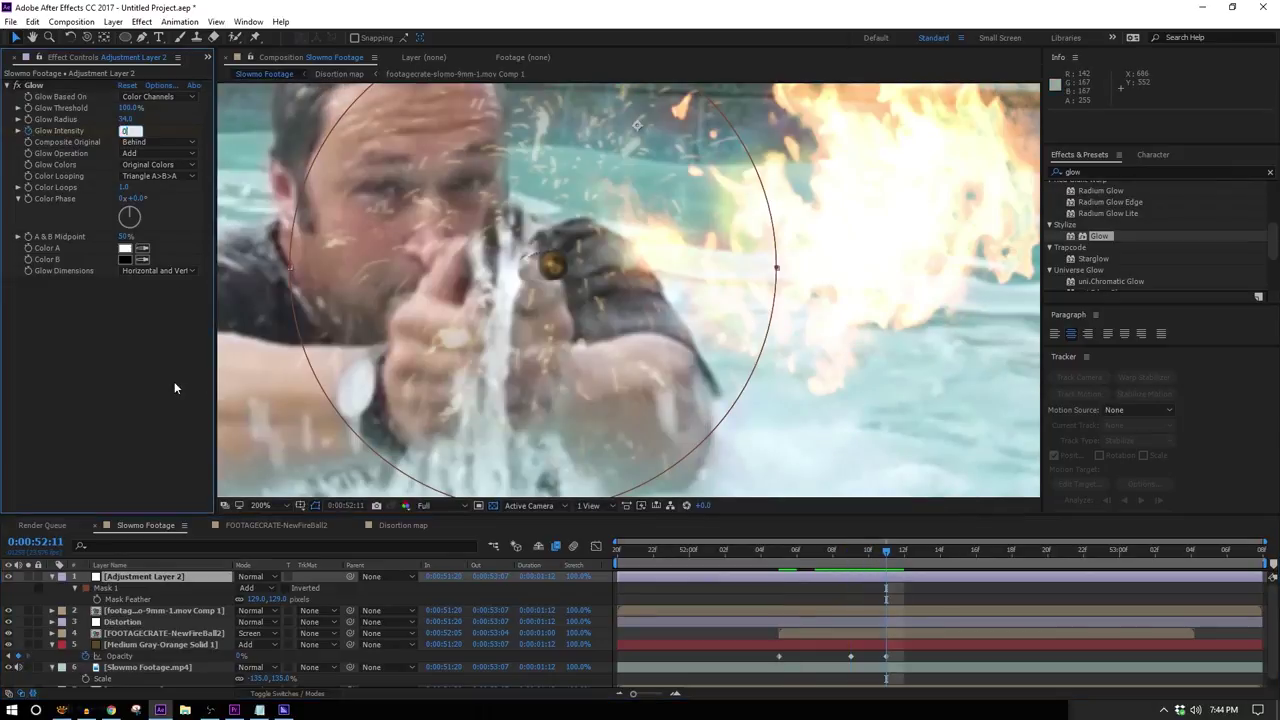
pyautogui.write('0')
pyautogui.press('Return')
# Step: Trim the 9mm bullet composition layer and the Distortion layer to start at 0:00:52:07
pyautogui.scroll(-1, 722, 379)
pyautogui.moveTo(862, 553); pyautogui.dragTo(821, 564)
pyautogui.scroll(1, 563, 175)
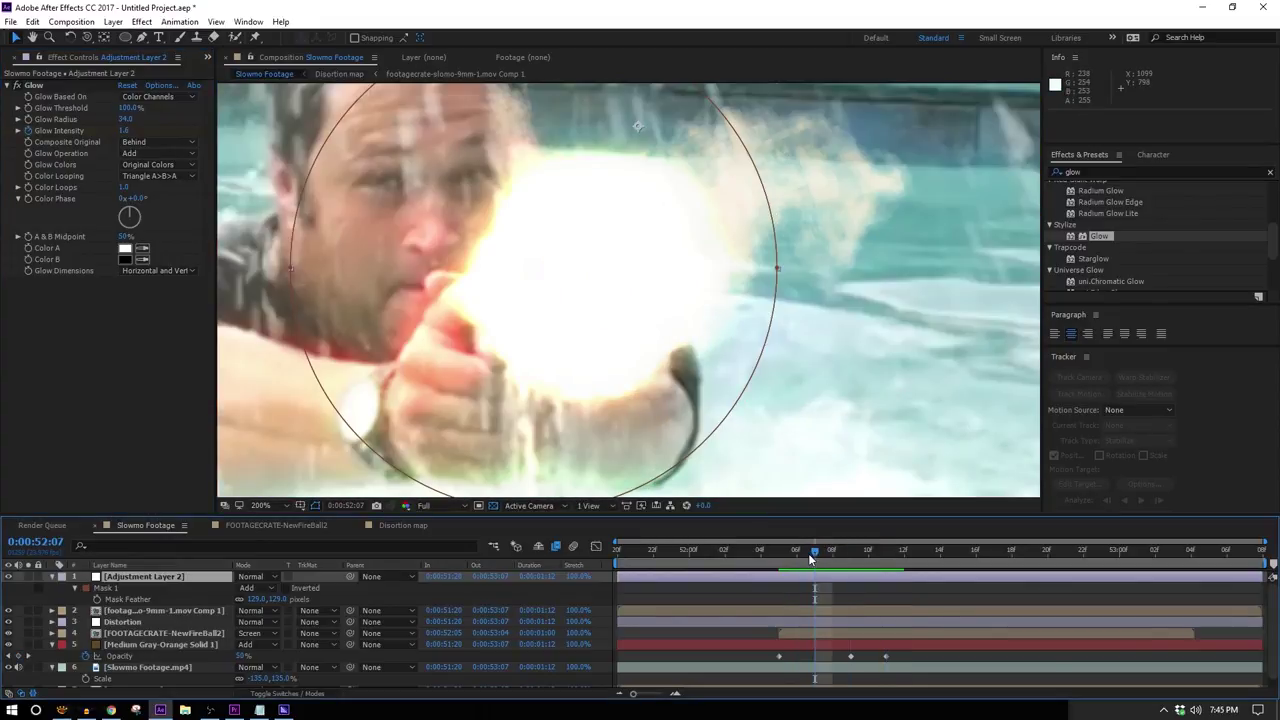
pyautogui.moveTo(808, 553); pyautogui.dragTo(817, 600)
pyautogui.click(816, 608)
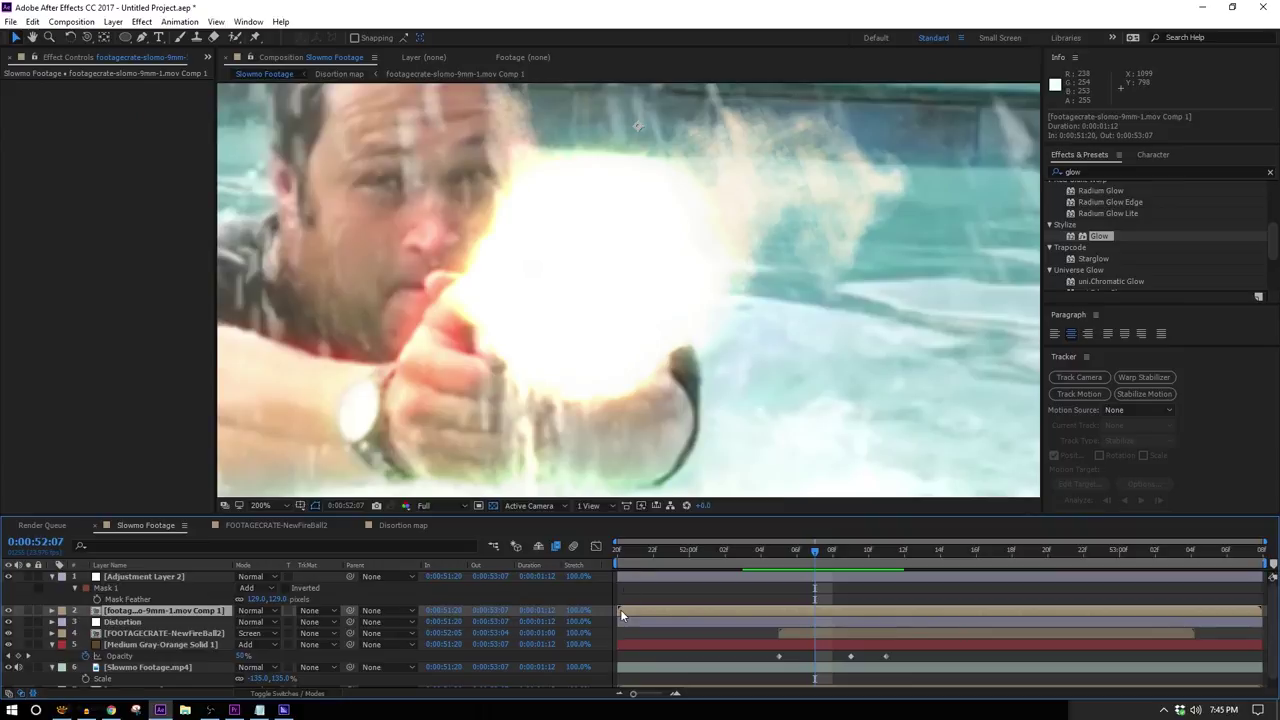
pyautogui.hotkey('alt', '[')
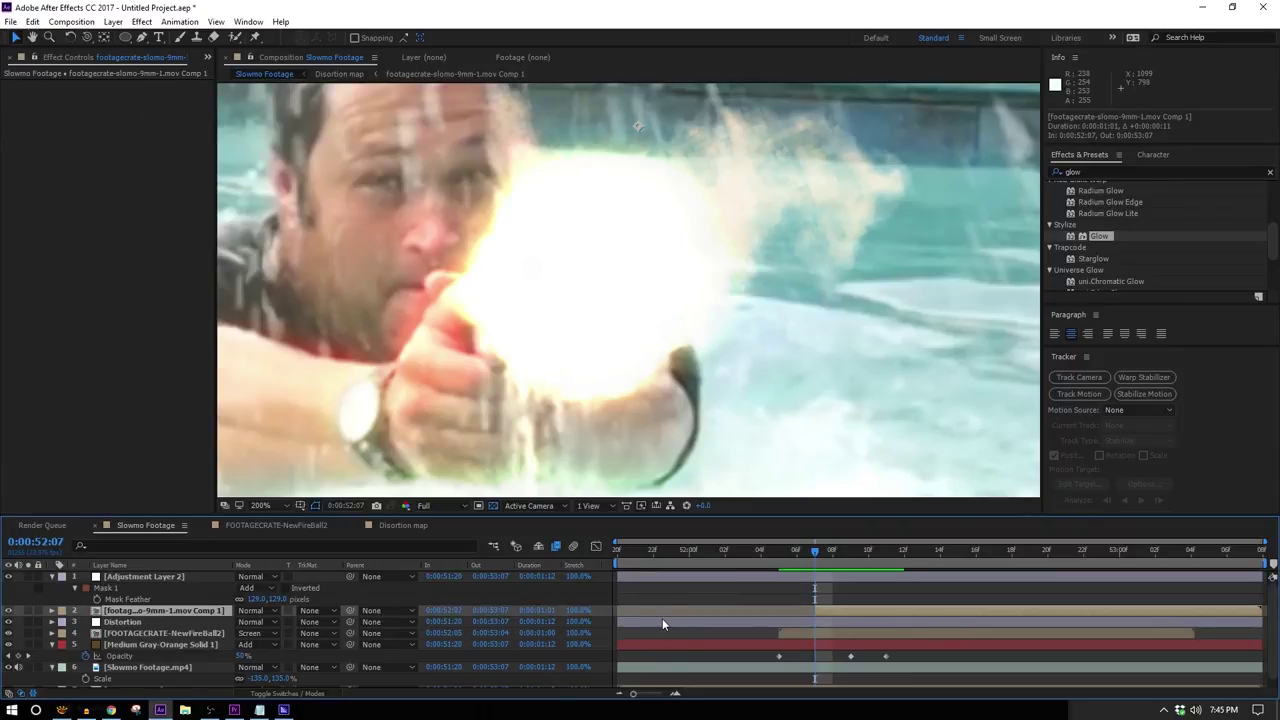
pyautogui.click(662, 620)
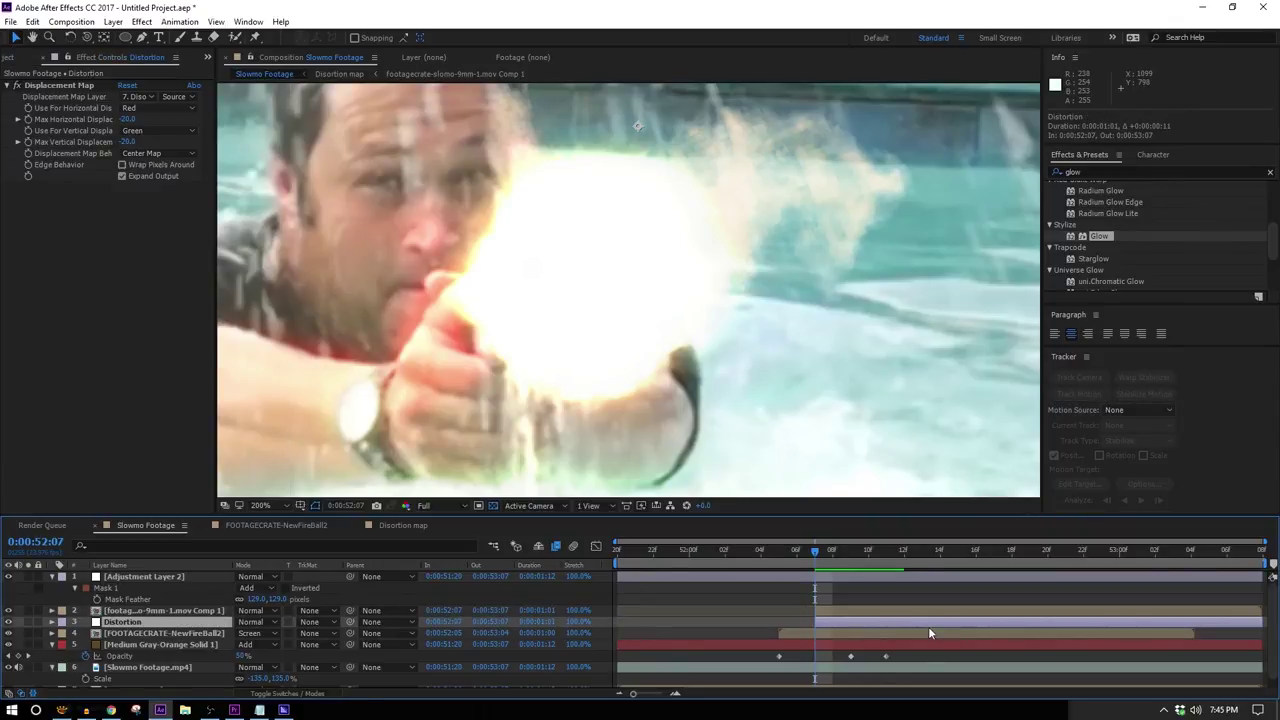
# Step: Fit the whole frame in the viewer and play back the finished shot
pyautogui.moveTo(810, 555); pyautogui.dragTo(977, 619)
pyautogui.hotkey('shift', '/')
pyautogui.press('space')
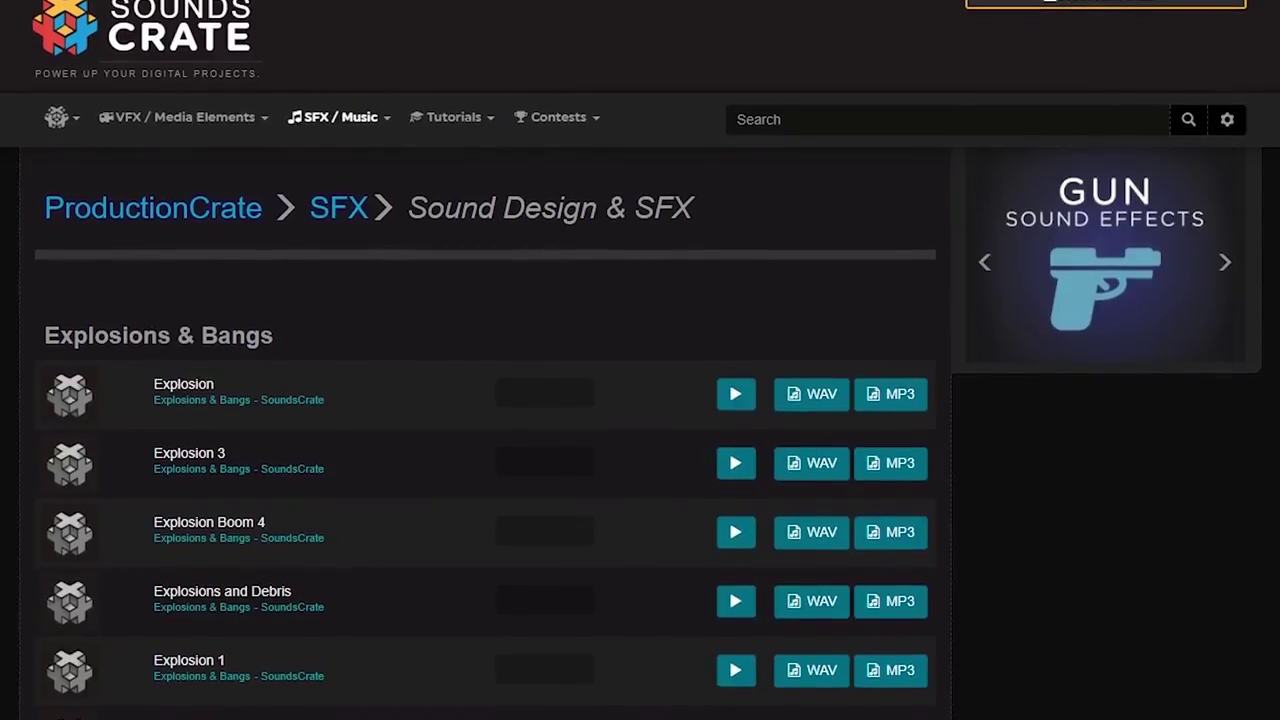
# Step: Switch to the SoundsCrate website, look through the Explosions & Bangs sound effects and listen to Large Explosion
pyautogui.scroll(-3, 485, 400)
pyautogui.scroll(-2, 75, 440)
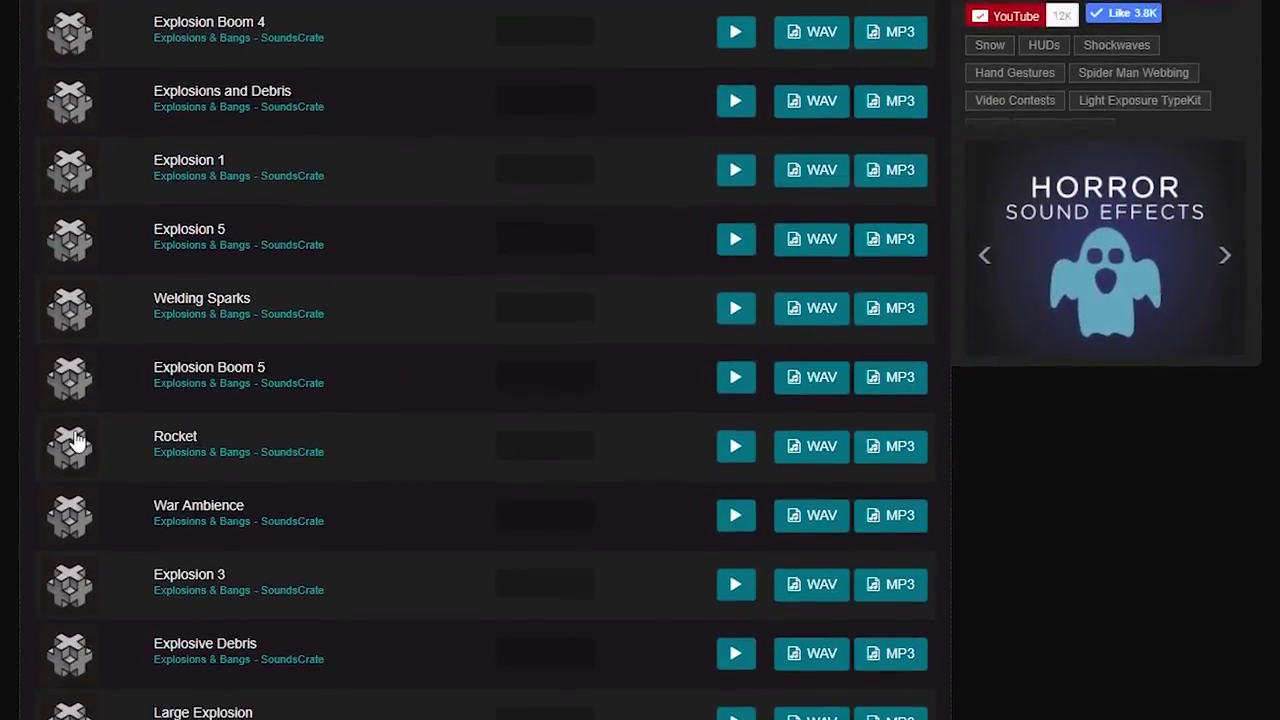
pyautogui.scroll(-2, 485, 400)
pyautogui.scroll(5, 485, 400)
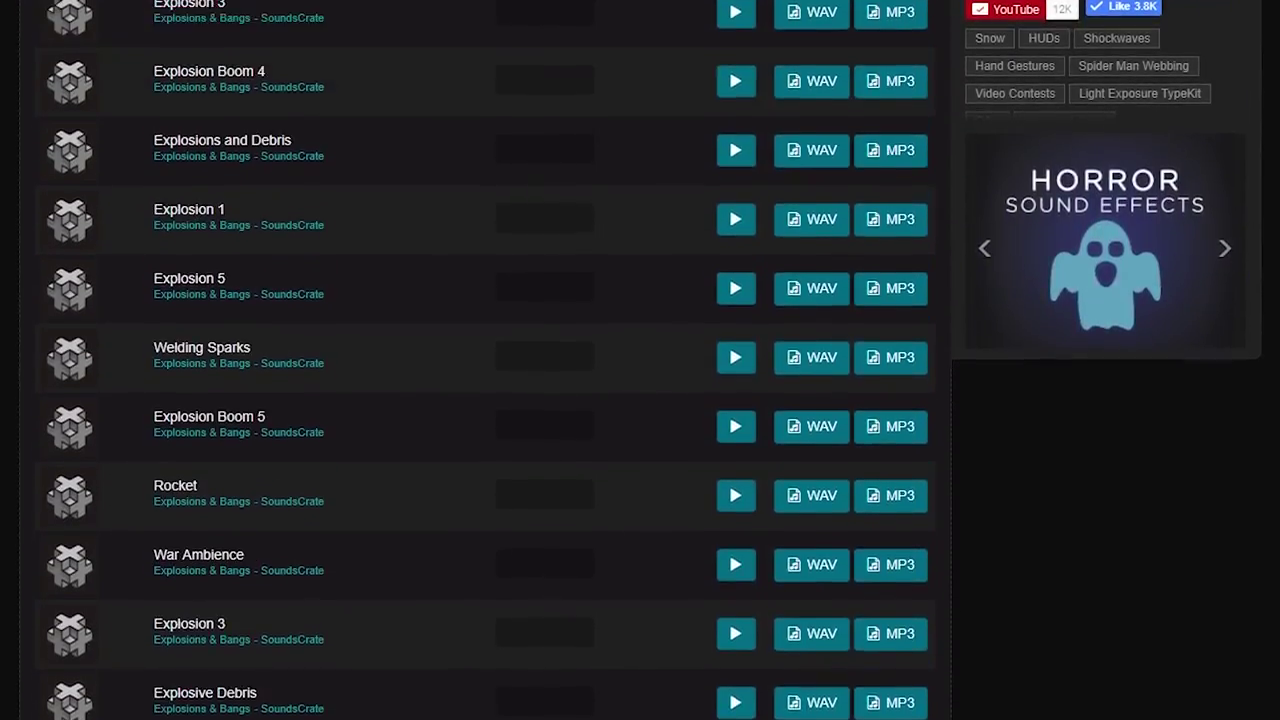
pyautogui.scroll(-2, 811, 455)
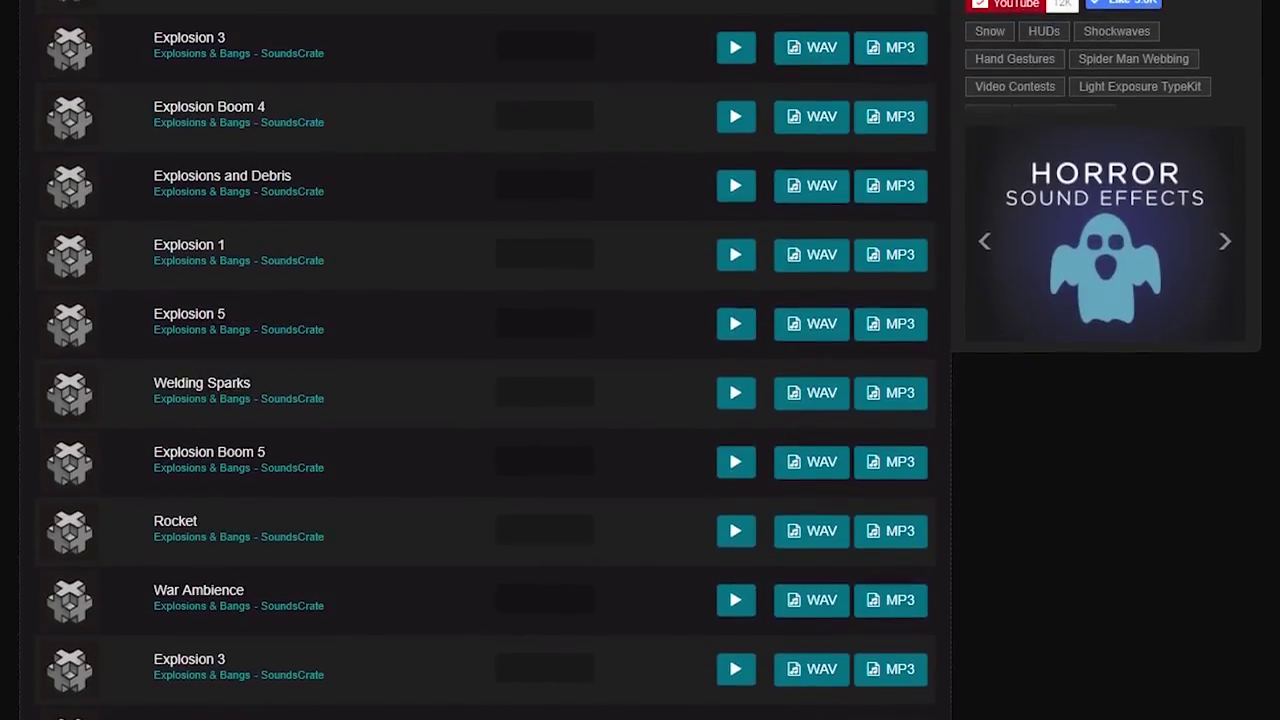
pyautogui.scroll(1, 811, 455)
pyautogui.scroll(-3, 699, 577)
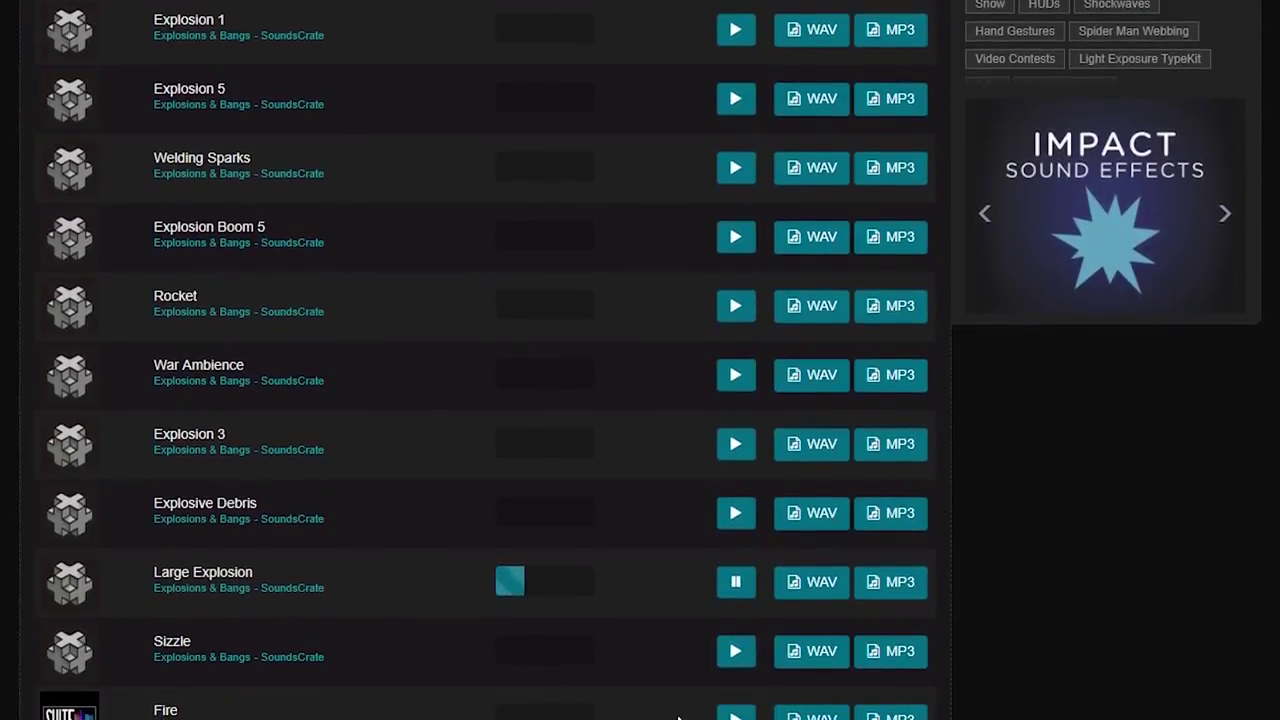
pyautogui.click(736, 580)
# Step: Listen to the Explosive Debris Distant and Large Explosion Variant sound effects
pyautogui.scroll(-6, 627, 600)
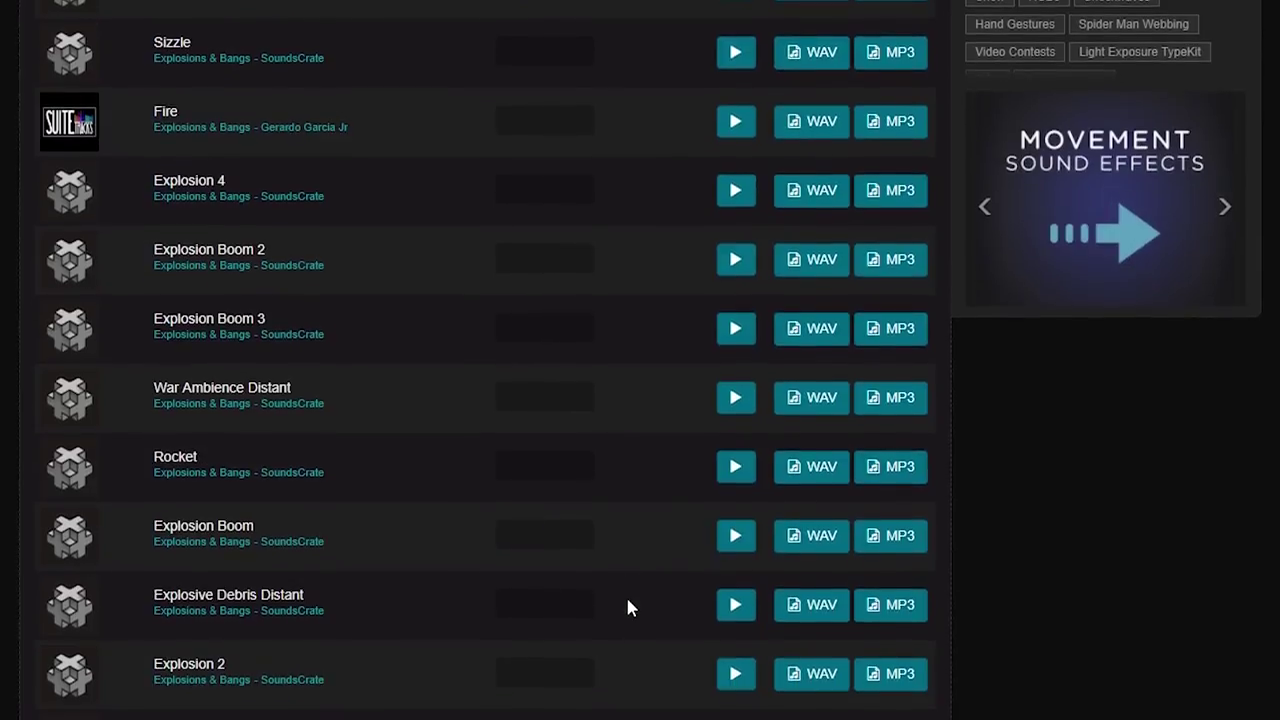
pyautogui.click(735, 504)
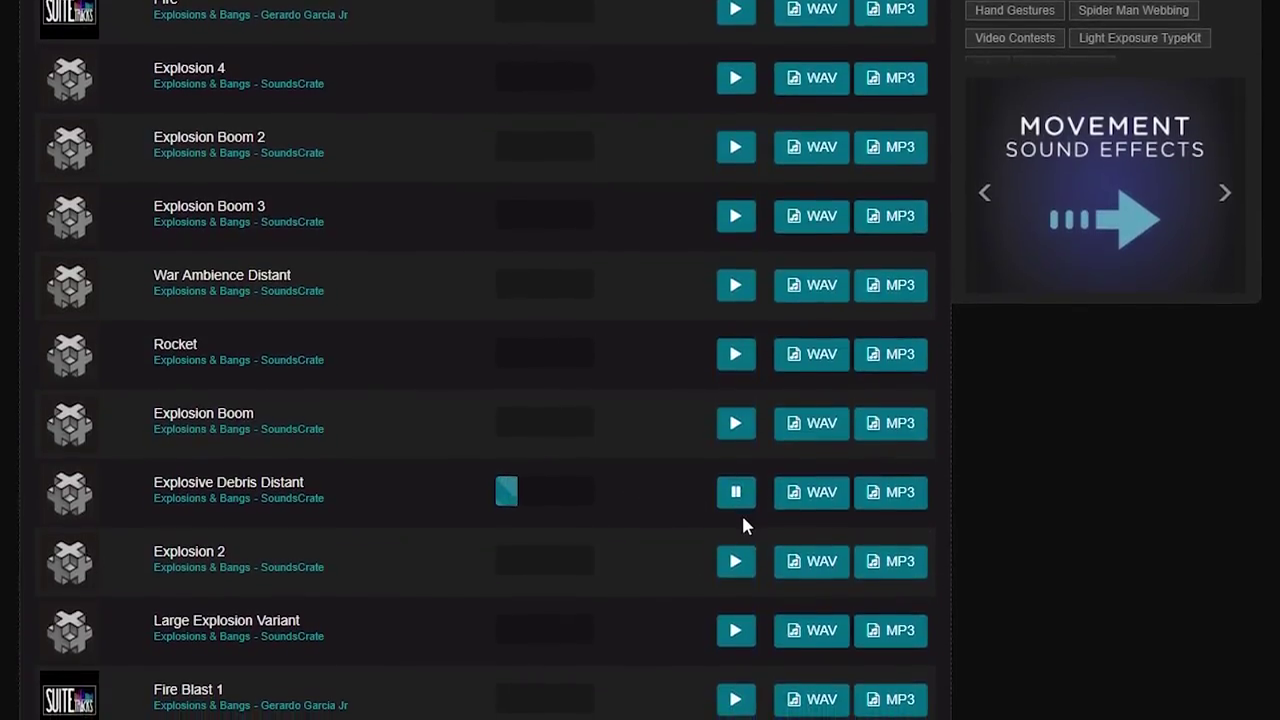
pyautogui.click(736, 628)
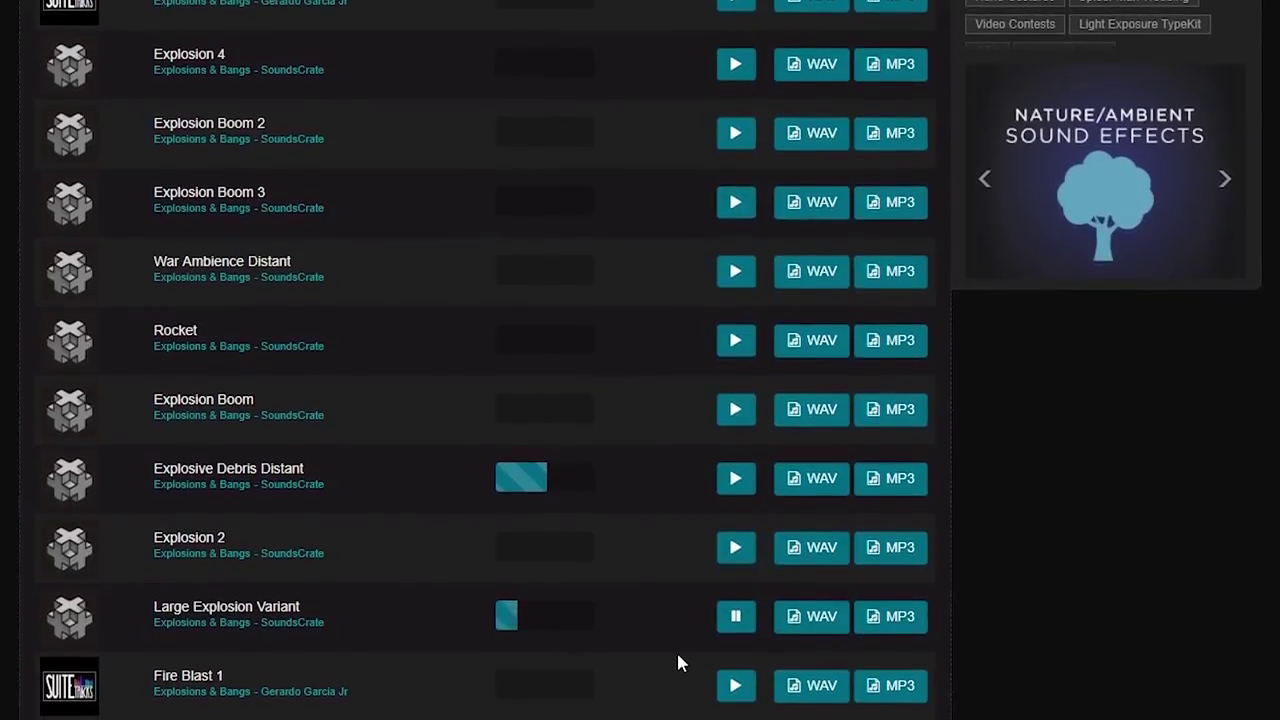
pyautogui.click(736, 614)
pyautogui.scroll(10, 642, 588)
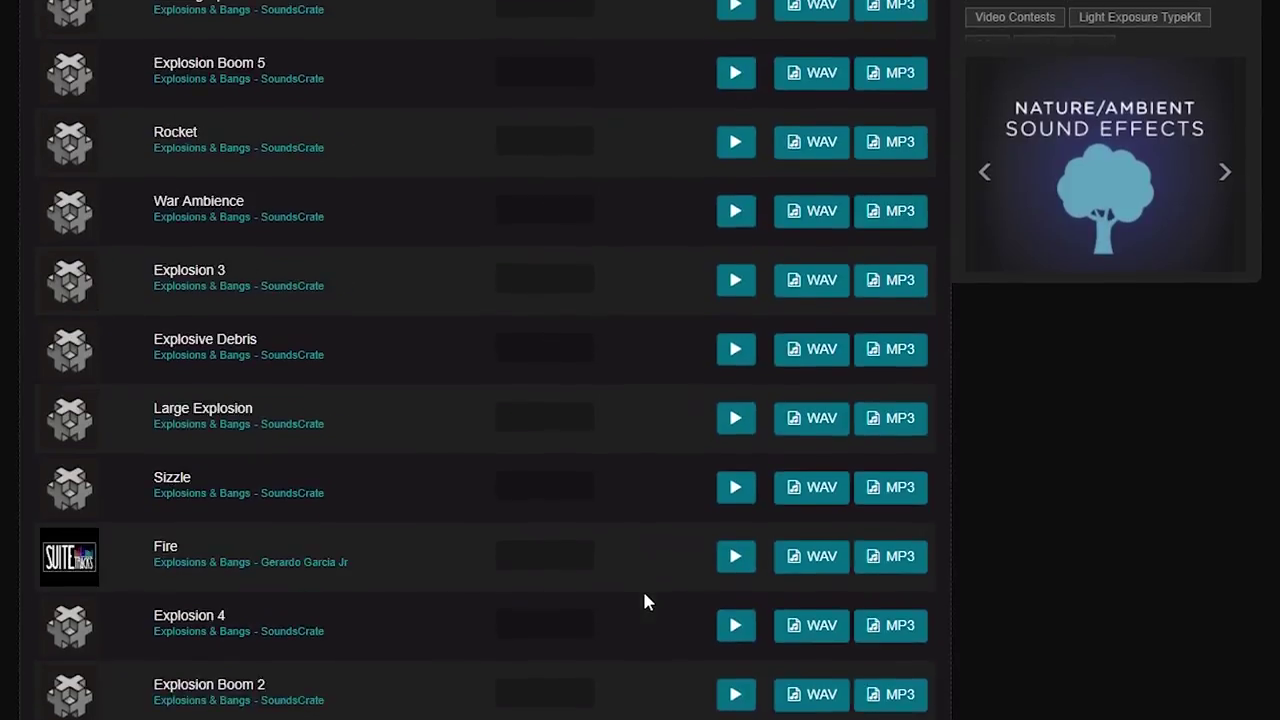
# Step: Listen to the Explosion 1 and Explosion 5 sound effects
pyautogui.click(736, 380)
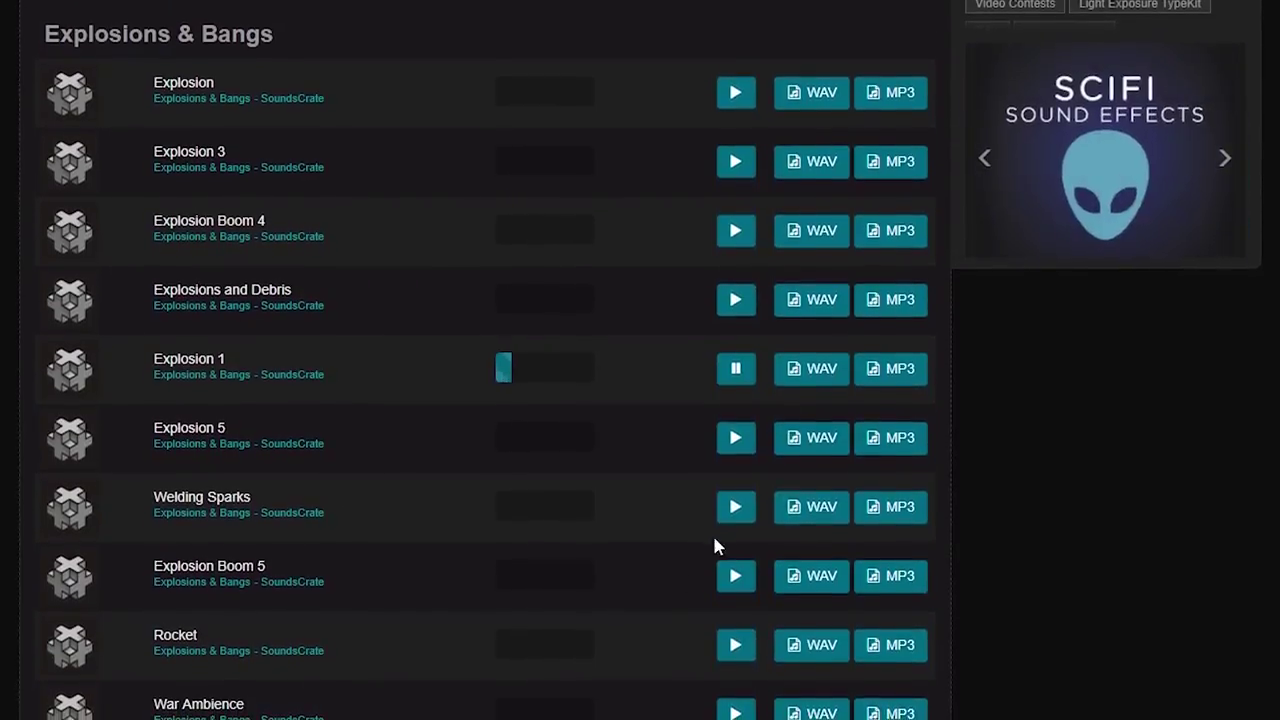
pyautogui.click(736, 435)
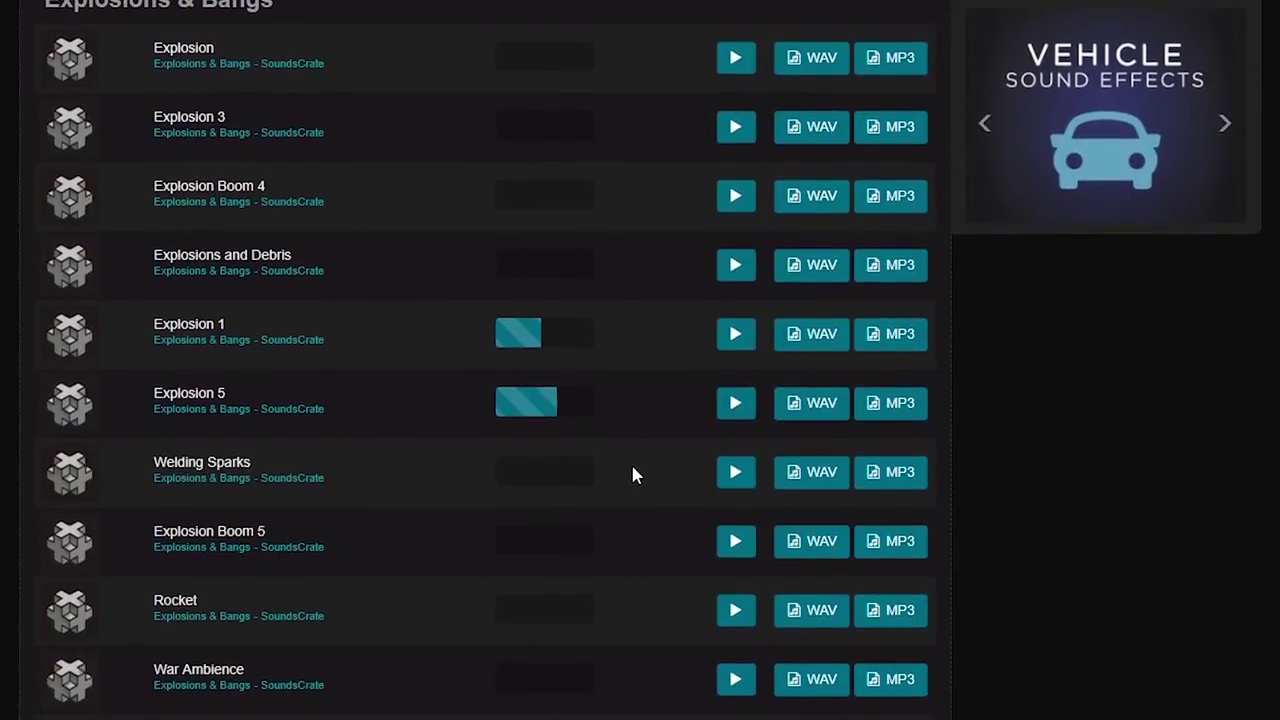
pyautogui.scroll(-3, 632, 476)
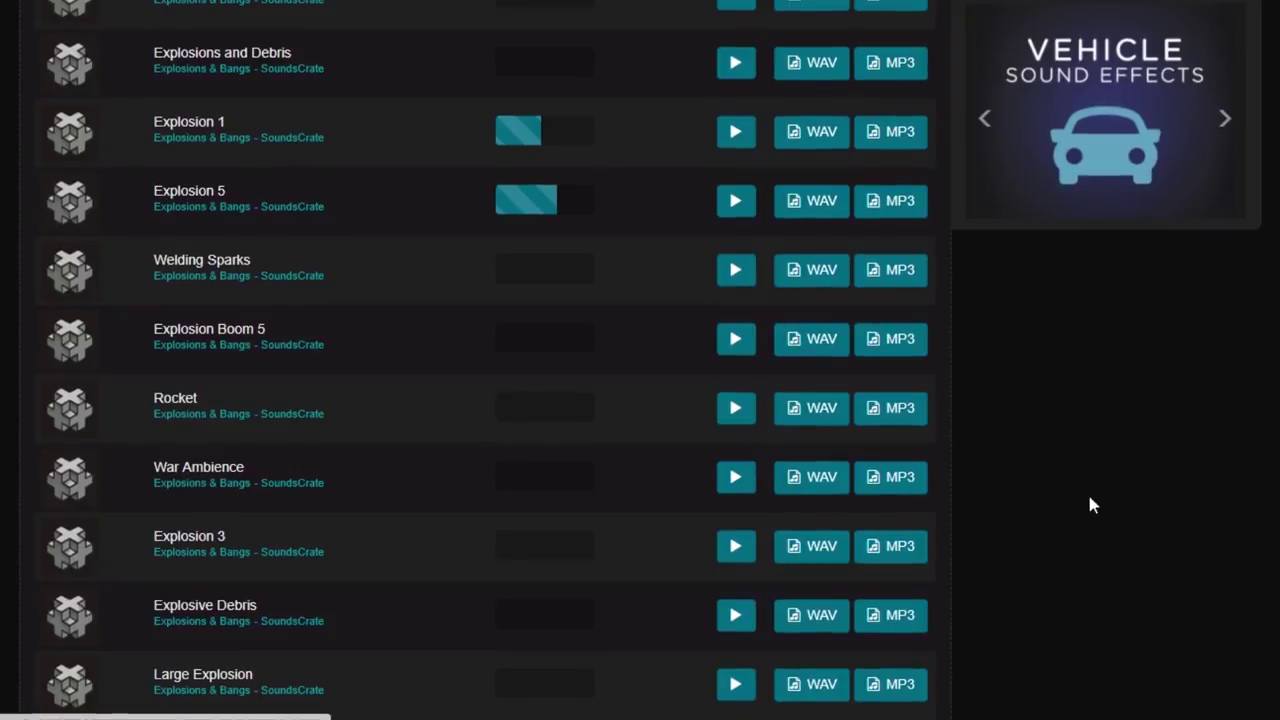